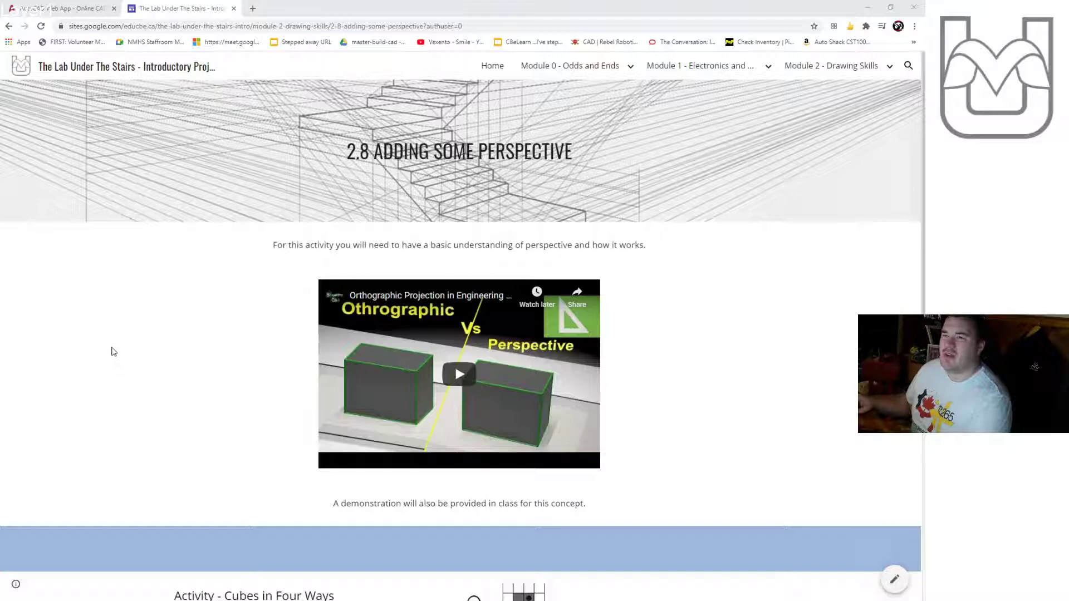
Examine the 2.8 Adding Some Perspective page, reading the Cubes in Four Ways instructions and the Tetris brick shapes.
click(61, 8)
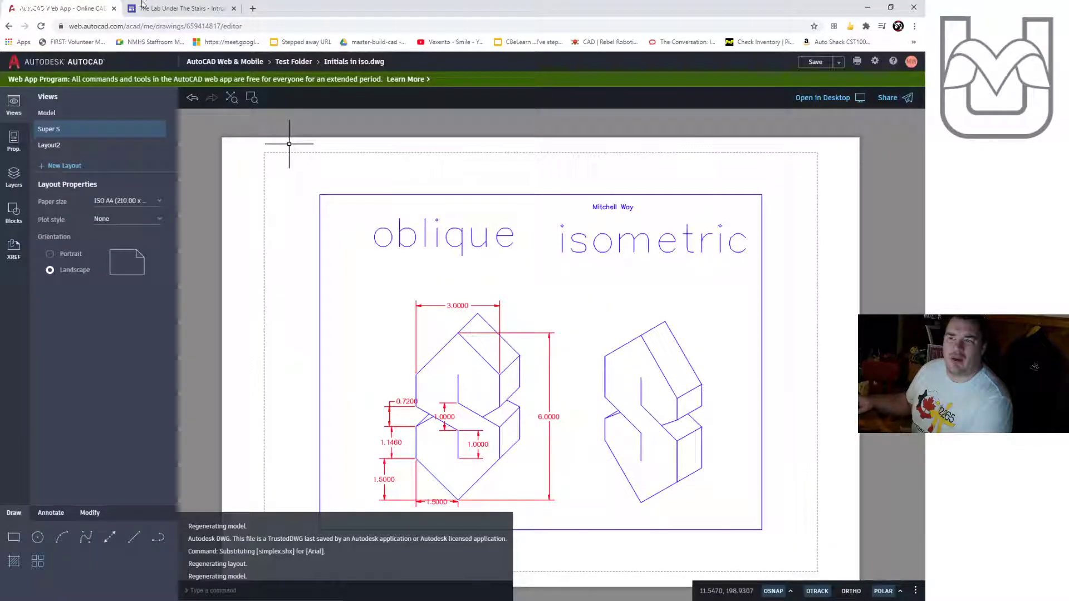
click(182, 7)
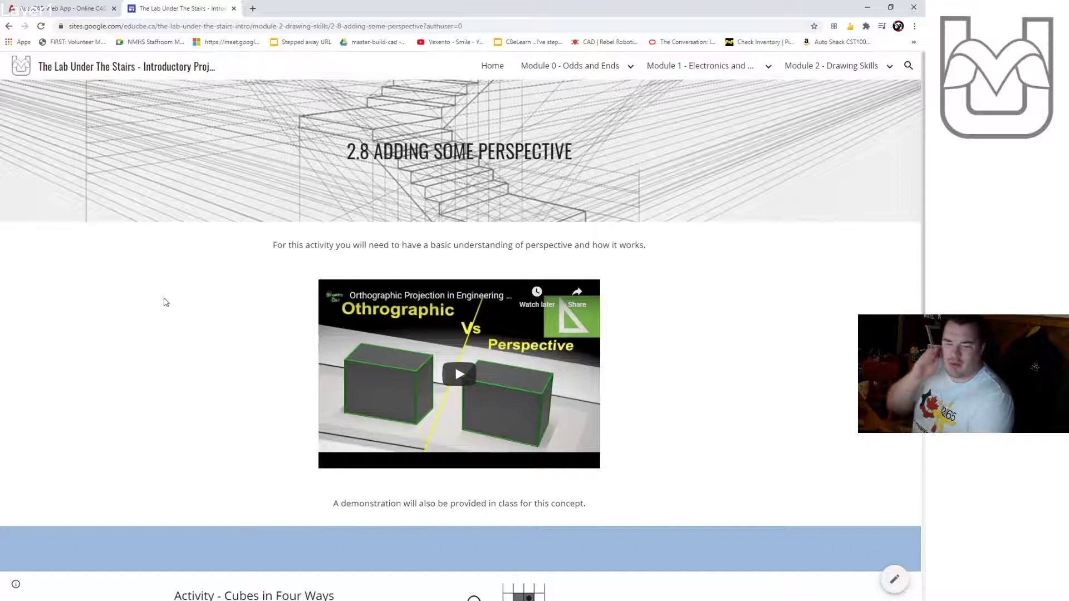
scroll(175, 314, down, 5)
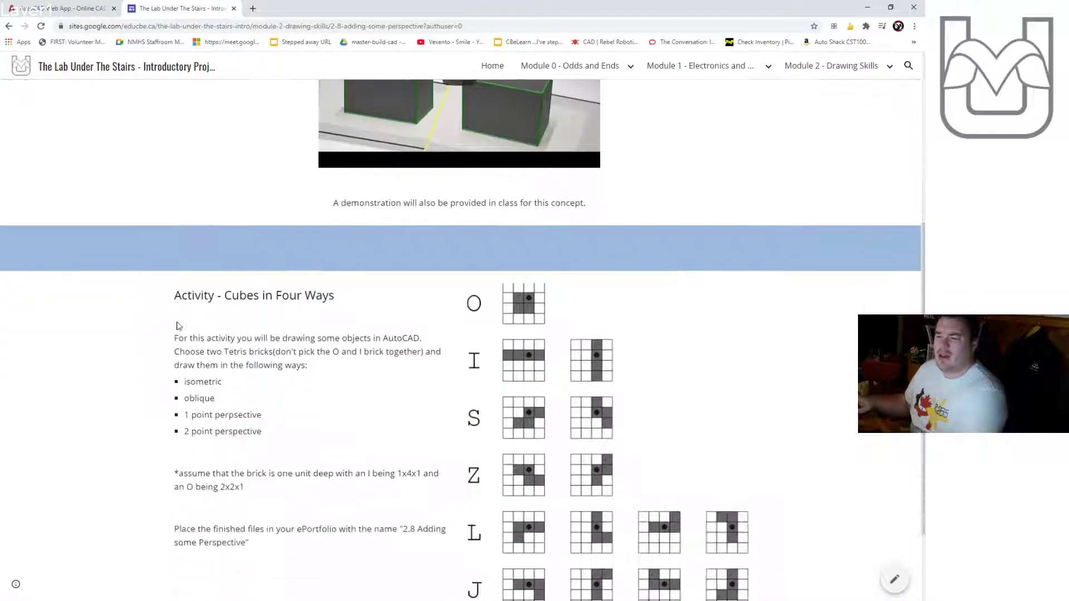
scroll(178, 326, up, 4)
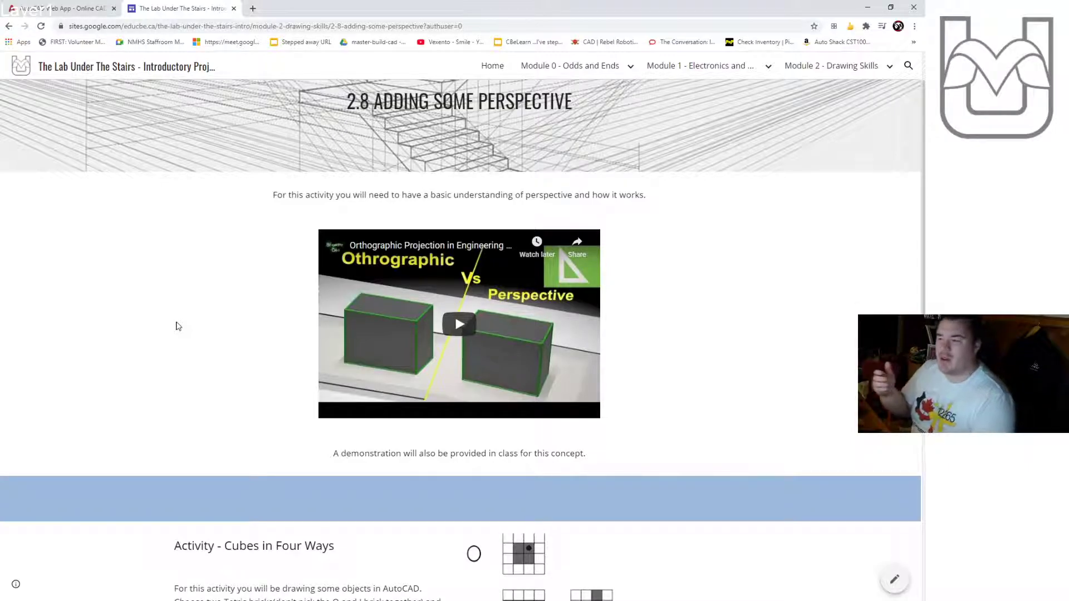
scroll(276, 400, down, 6)
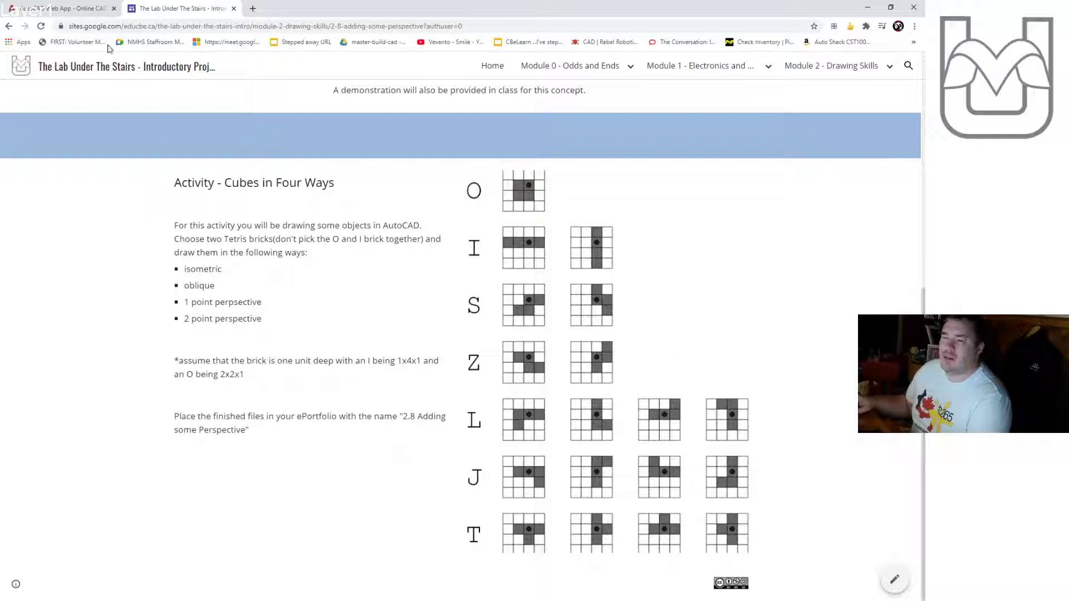
Switch to AutoCAD Web, close the initials drawing while discarding its unsaved changes, and open Test Folder.
click(61, 8)
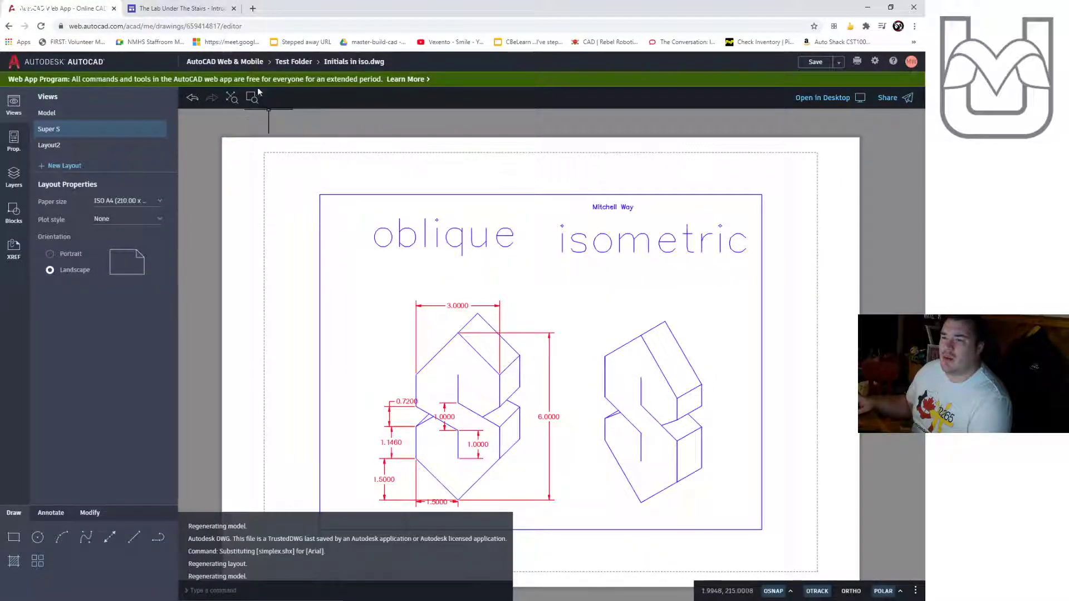
click(82, 65)
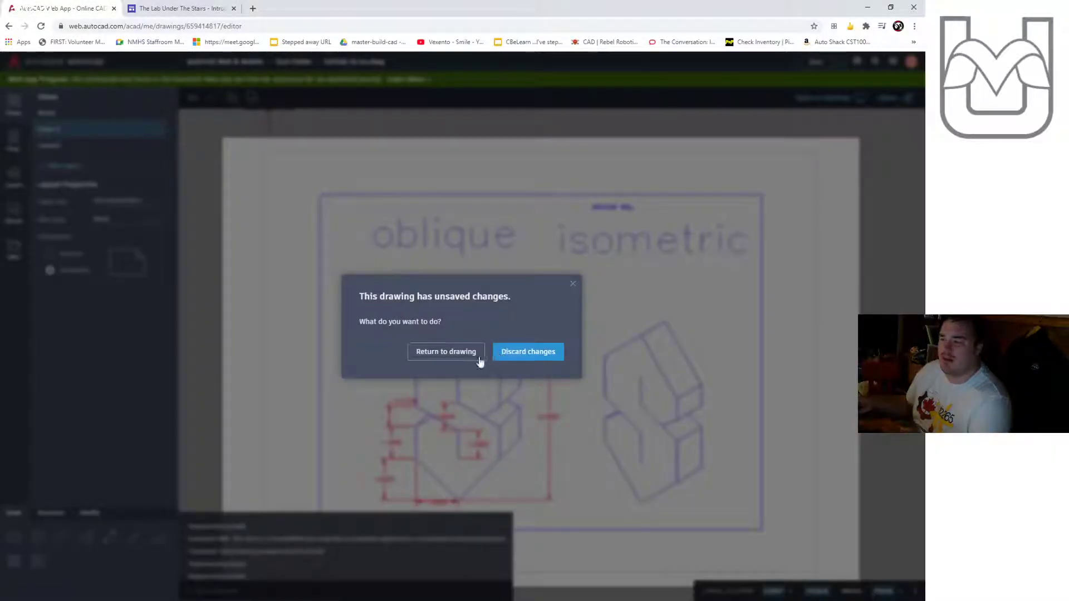
click(544, 352)
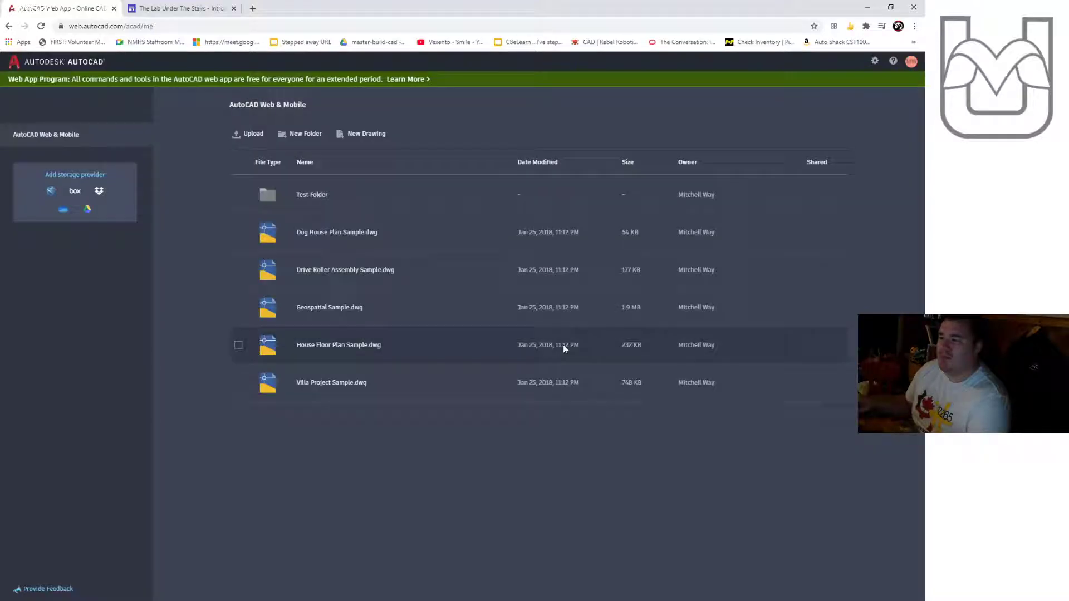
click(311, 195)
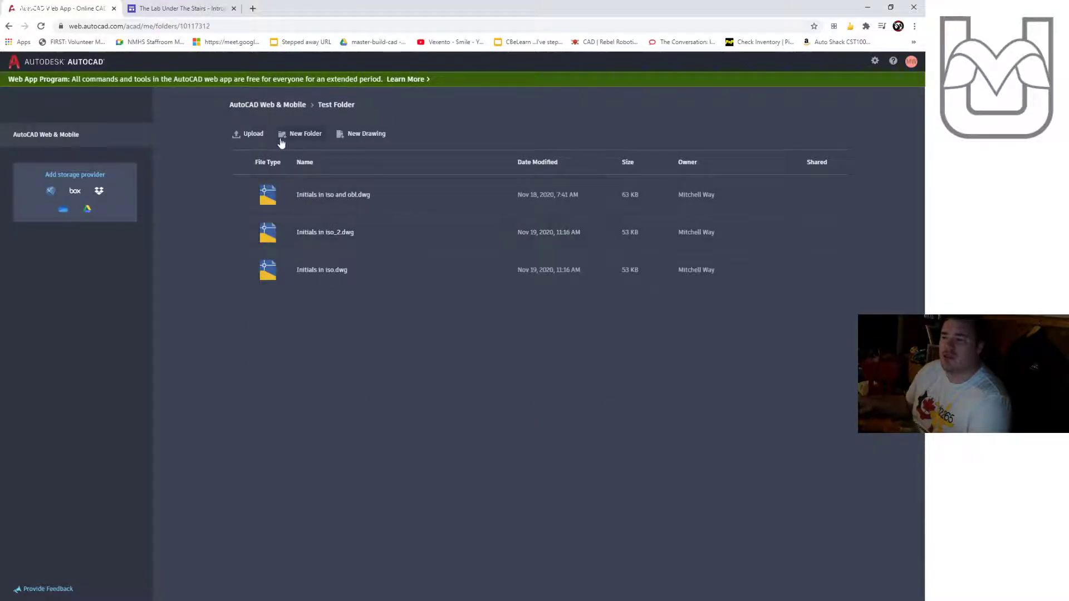
Create and open a new metric drawing named Tetris L Piece in Test Folder.
click(358, 137)
click(410, 310)
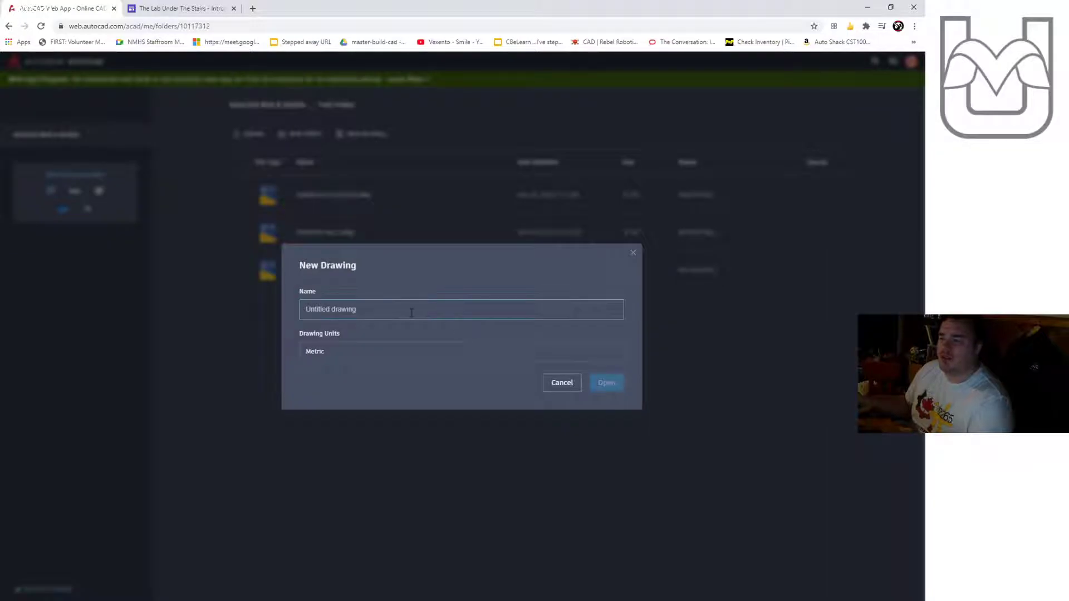
text(Te)
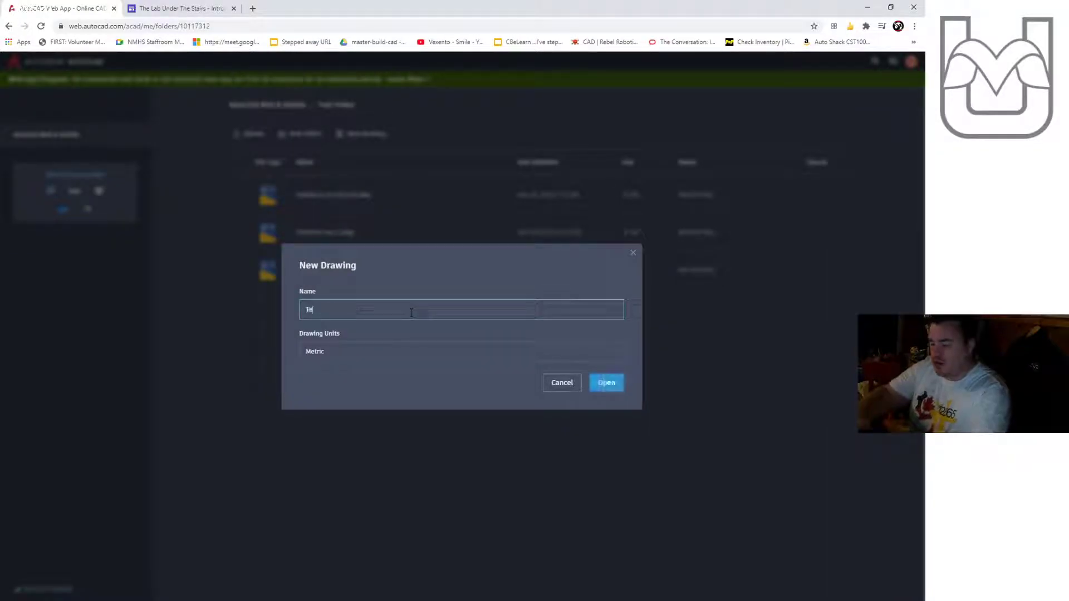
text(rr)
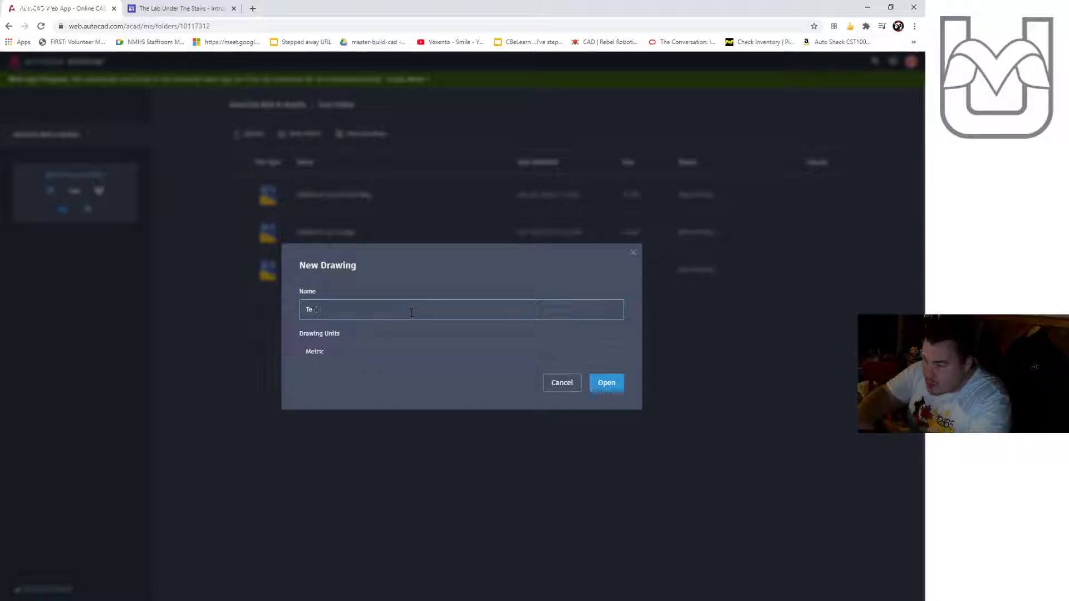
text(is L Peice)
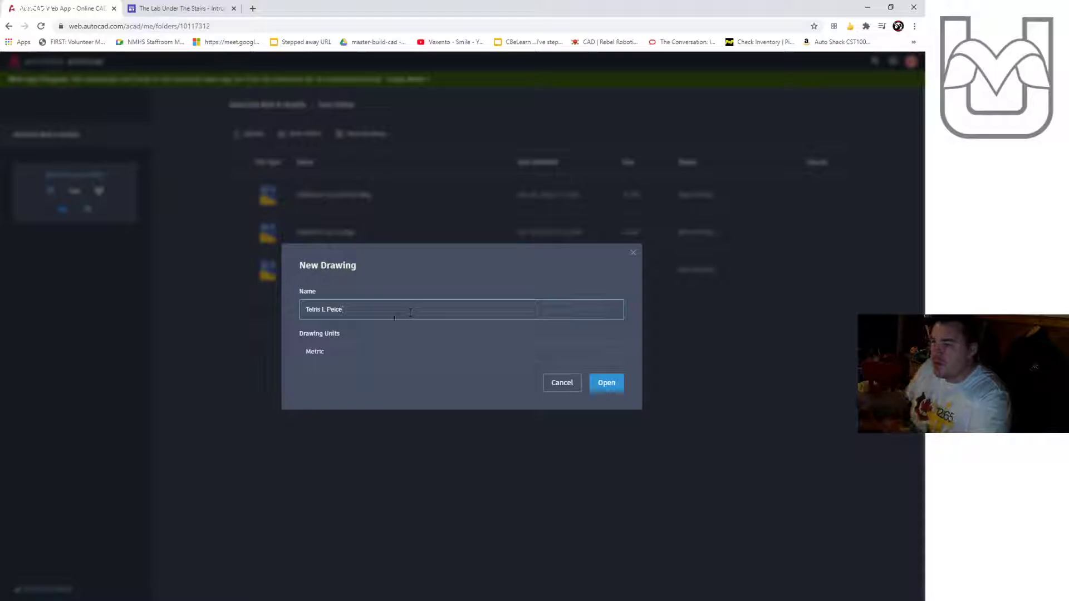
click(409, 362)
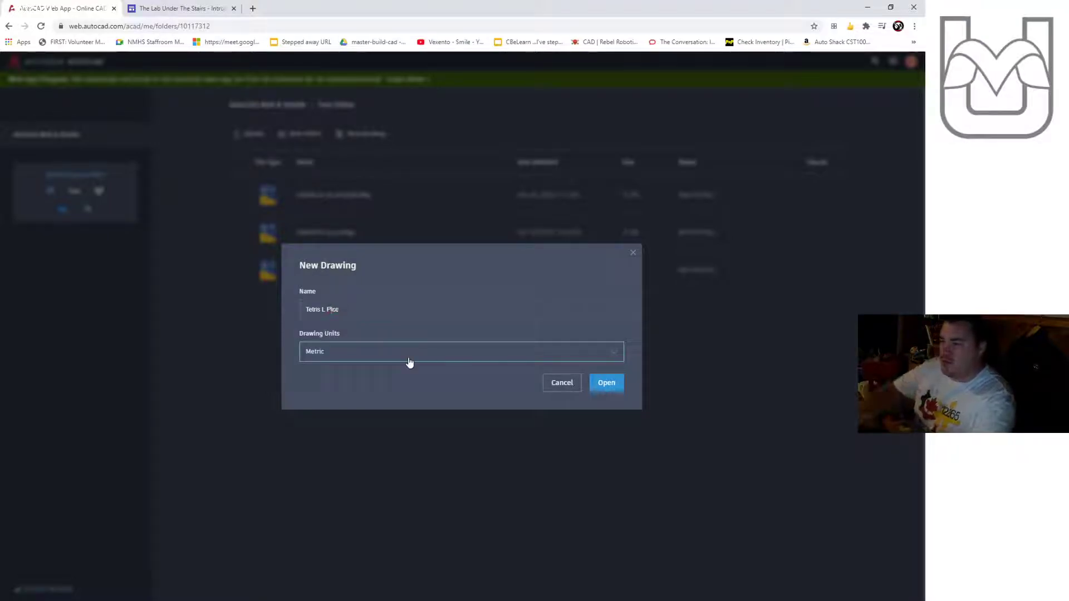
text(e)
click(430, 309)
click(601, 387)
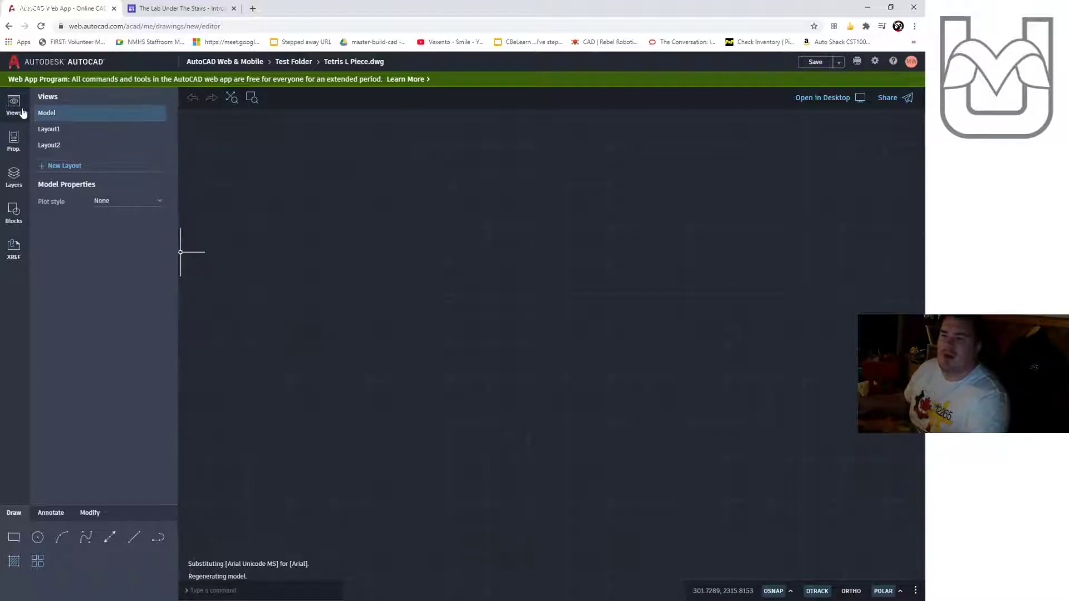
Add a layer named Draw and set its colour to yellow.
click(13, 177)
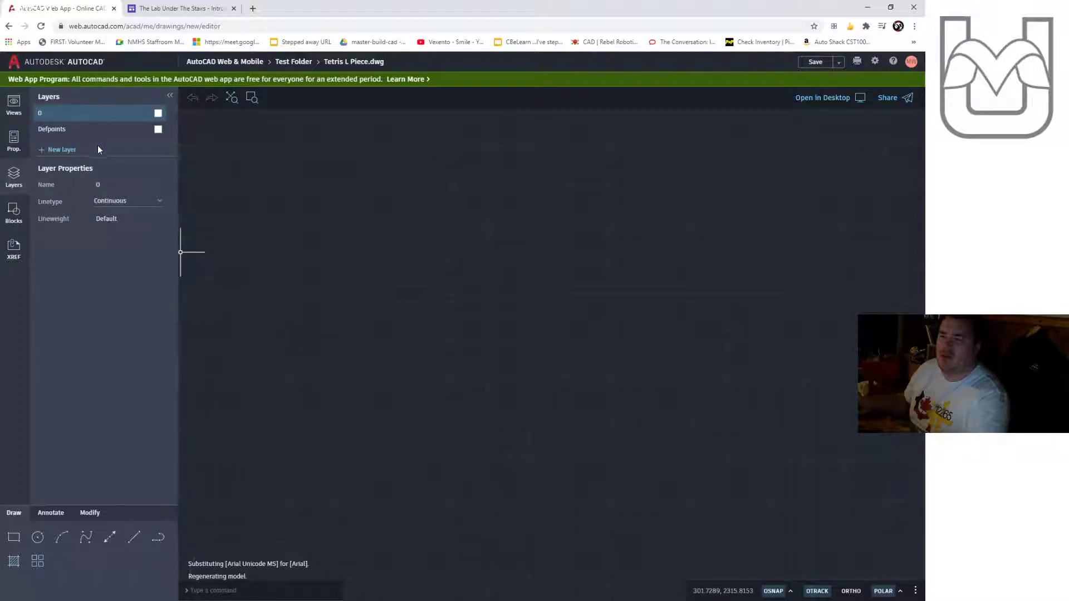
click(65, 151)
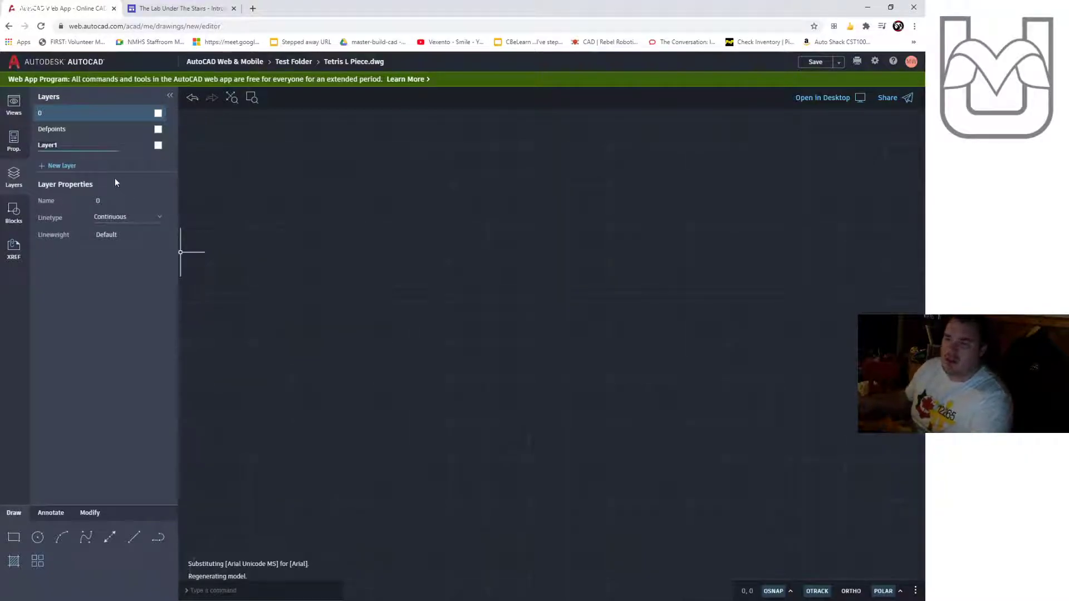
text(Draw)
key(Return)
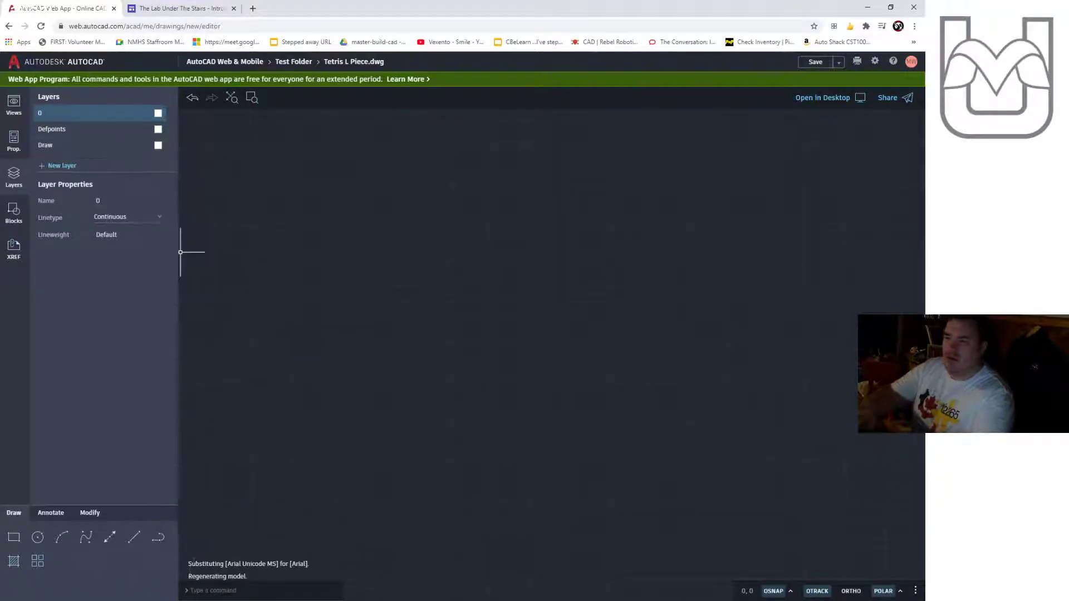
click(158, 146)
click(188, 184)
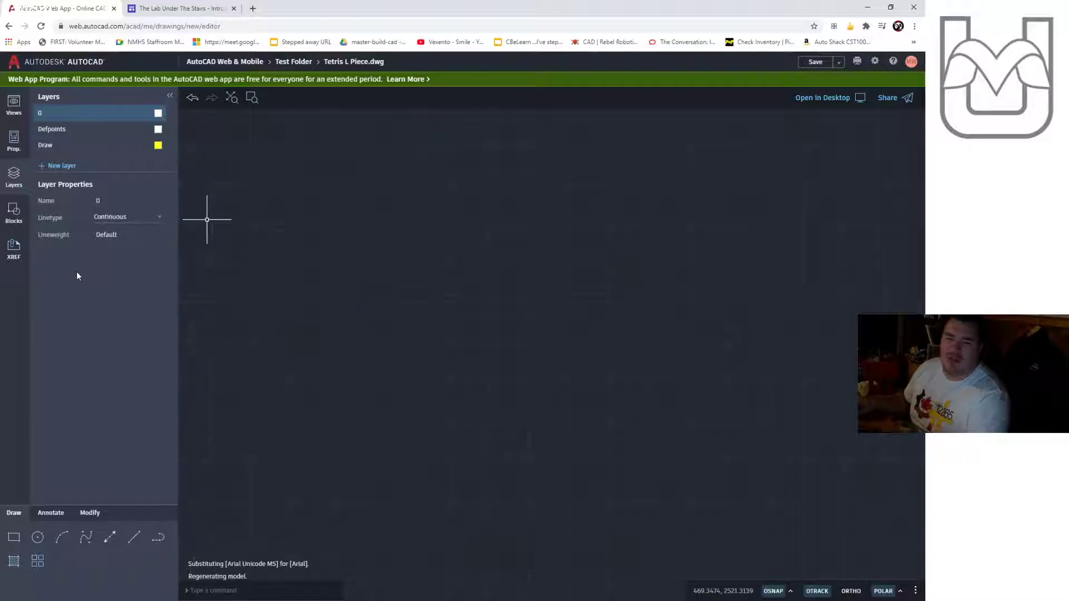
Try to start the Line command in the new drawing's model space.
click(14, 106)
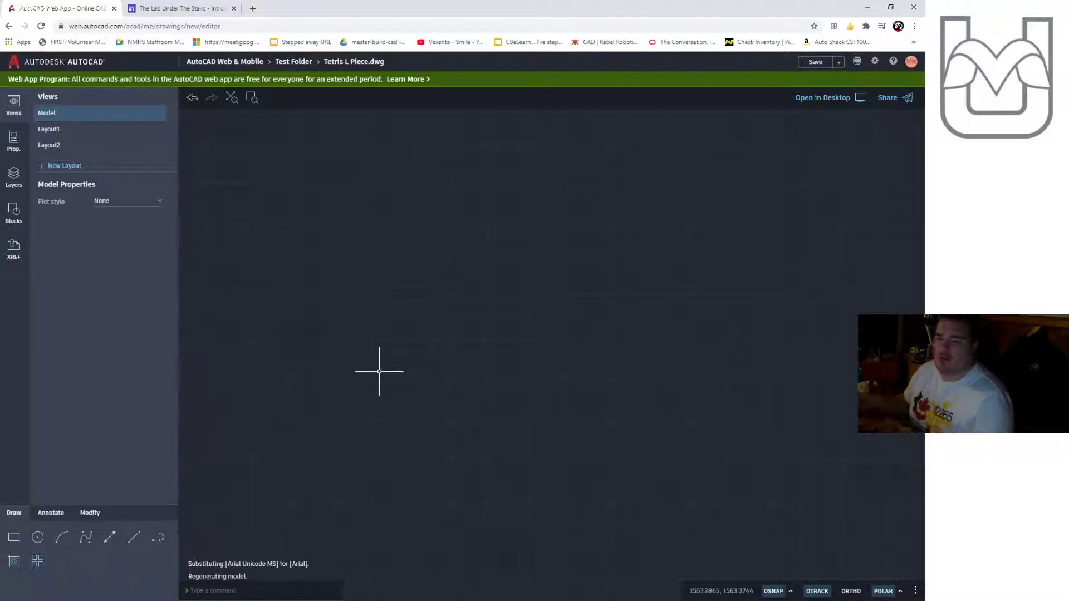
click(135, 538)
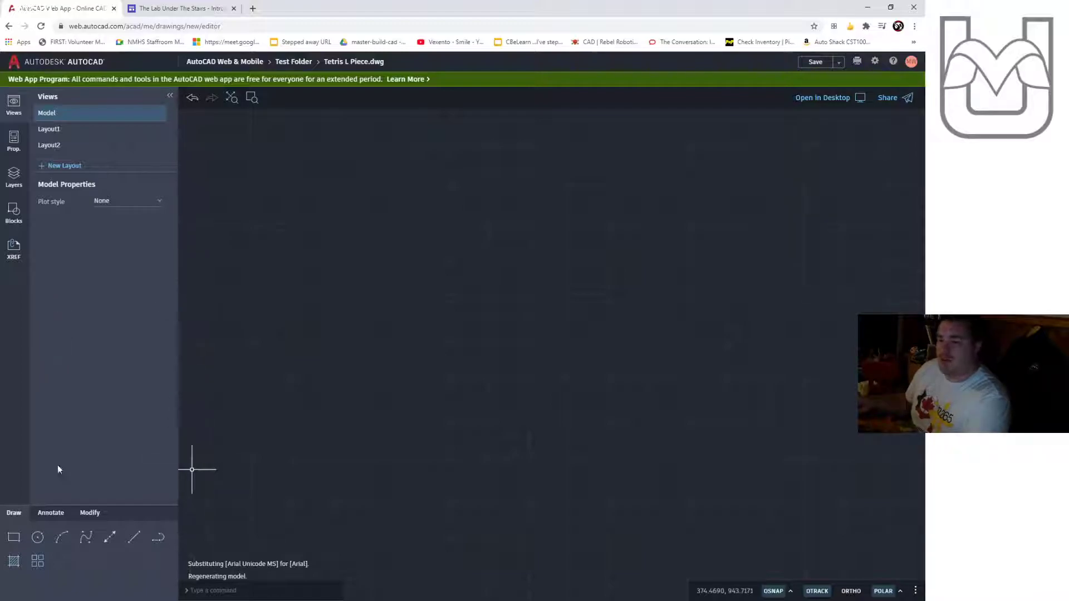
click(133, 537)
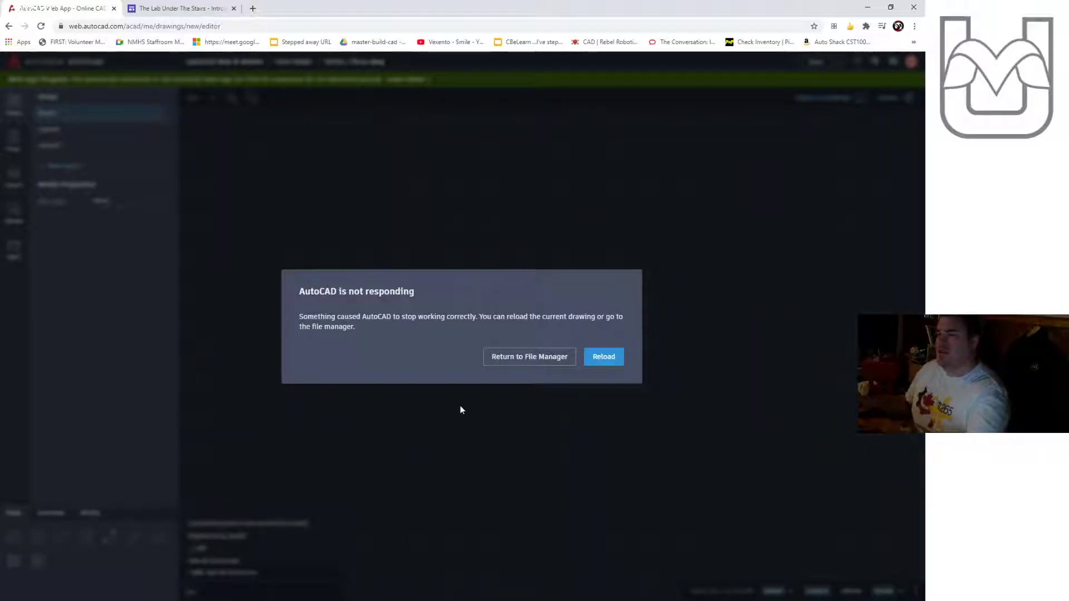
Reload the unresponsive drawing and return to the file list.
click(604, 361)
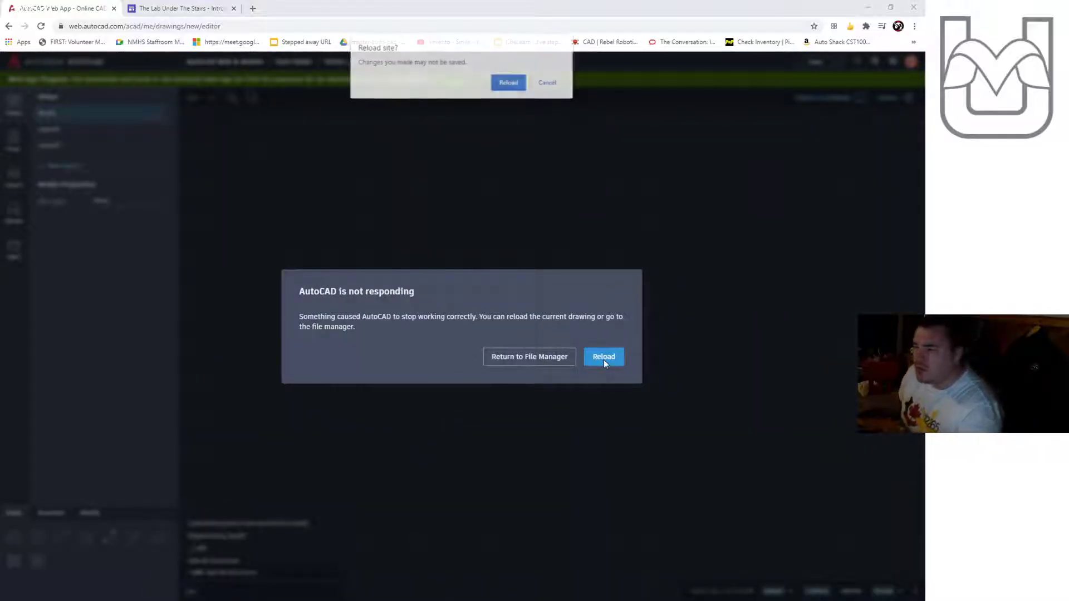
click(508, 83)
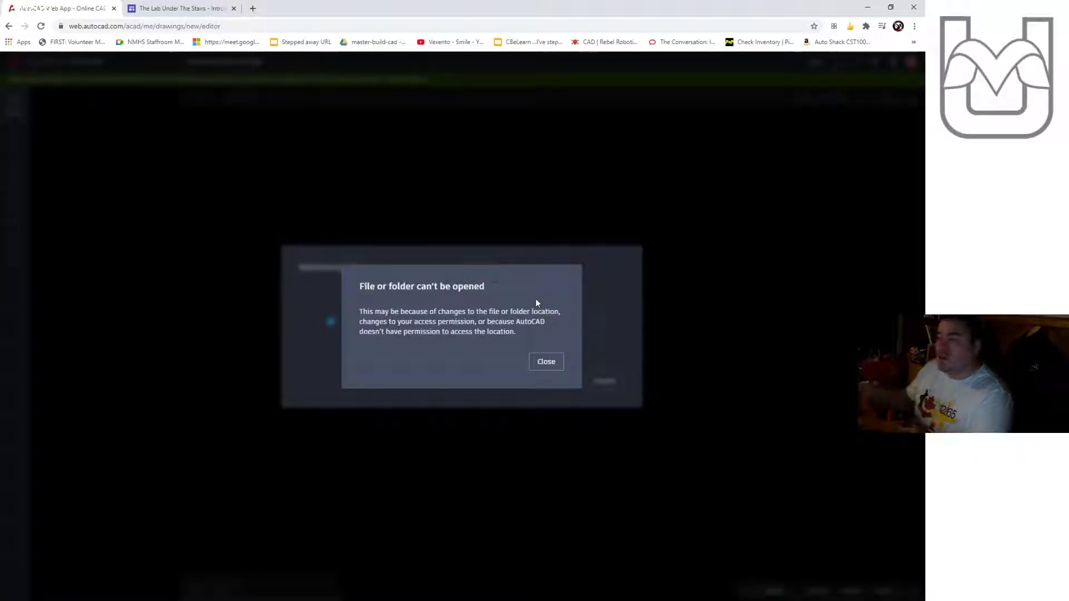
click(546, 363)
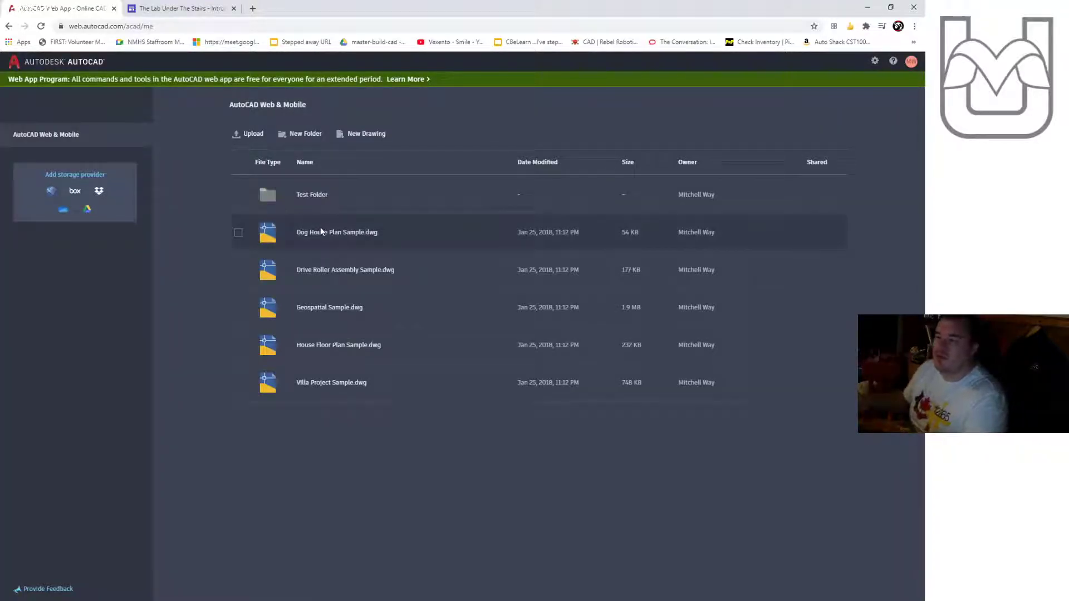
Open Initials in iso and obl.dwg from Test Folder and switch to an empty area of its model space.
click(324, 196)
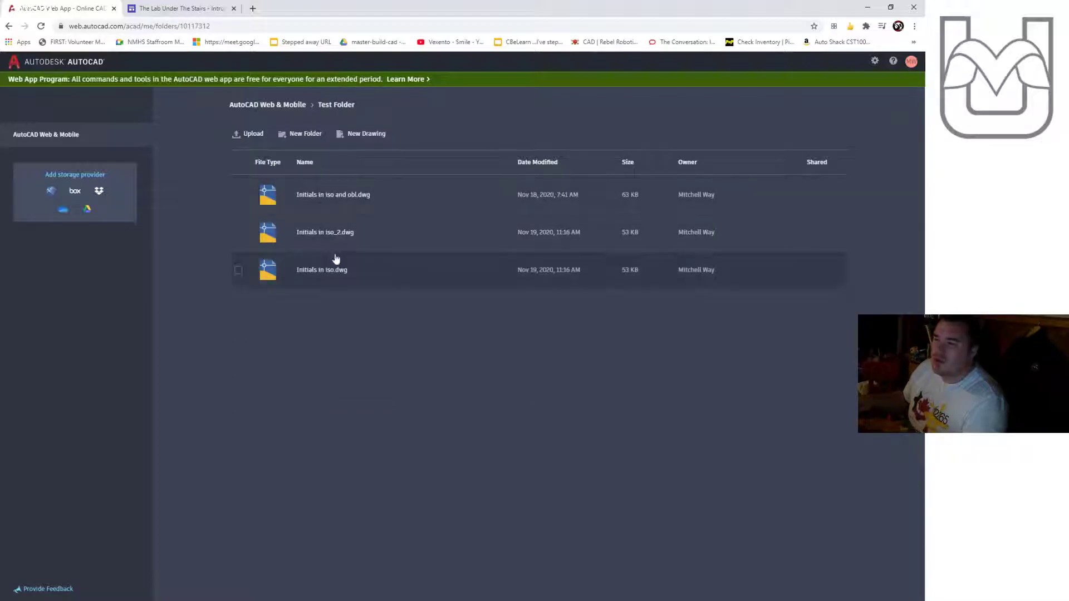
click(322, 196)
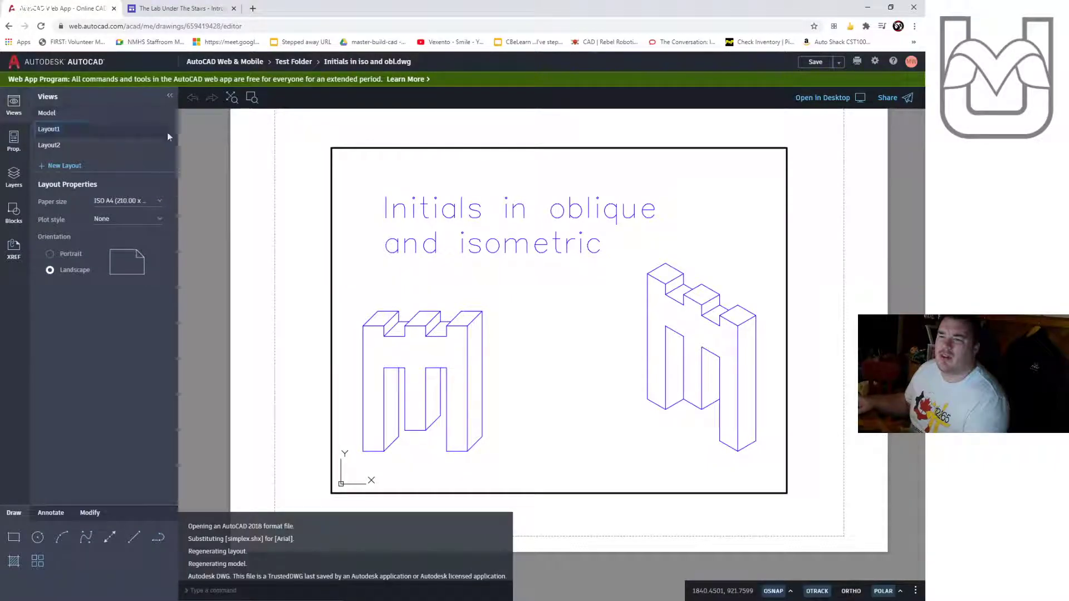
click(89, 113)
middle_drag(725, 378, 290, 337)
scroll(630, 333, down, 3)
middle_drag(546, 342, 377, 368)
middle_drag(763, 326, 361, 351)
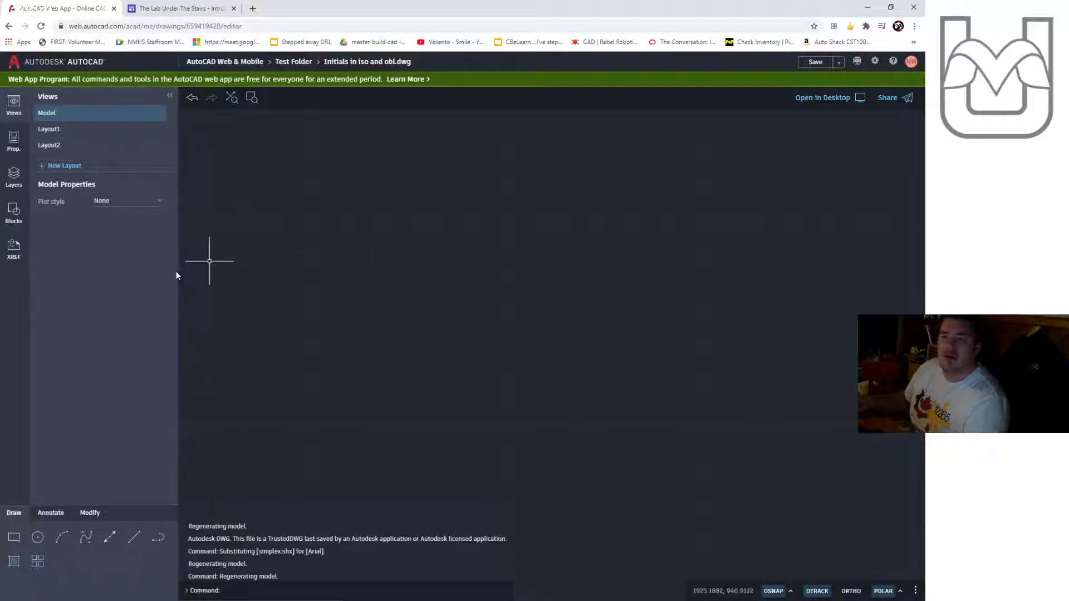
Add a layer named Perspective and set its colour to yellow.
click(14, 176)
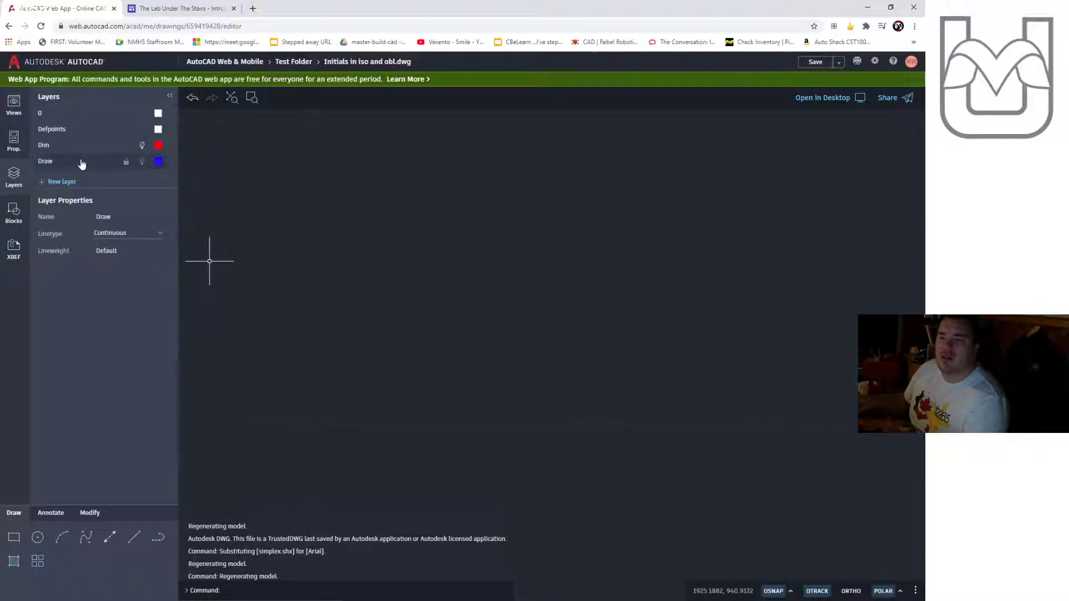
click(62, 182)
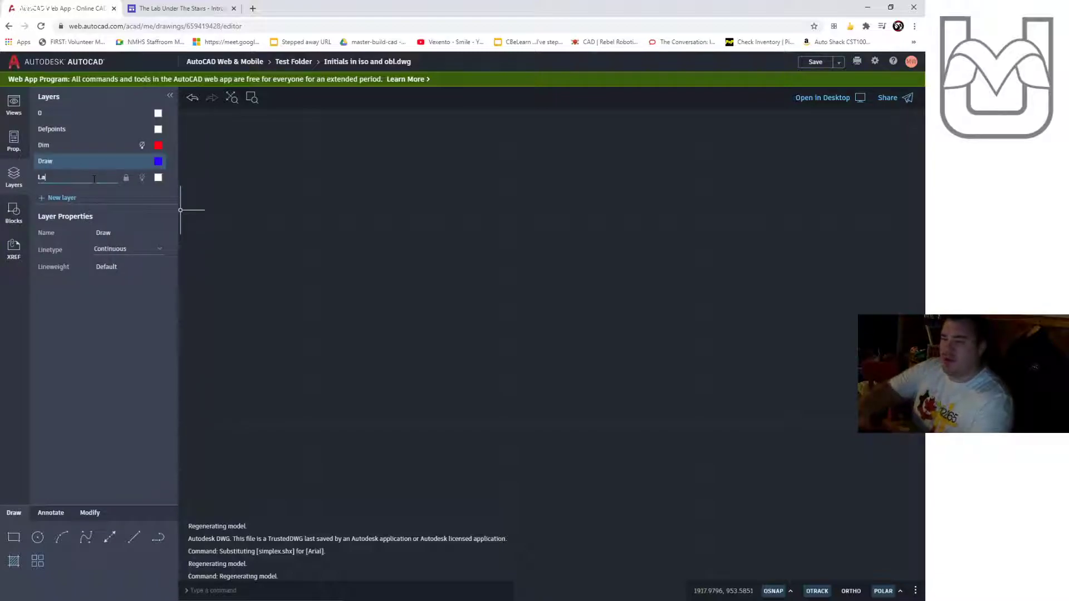
click(160, 178)
click(189, 216)
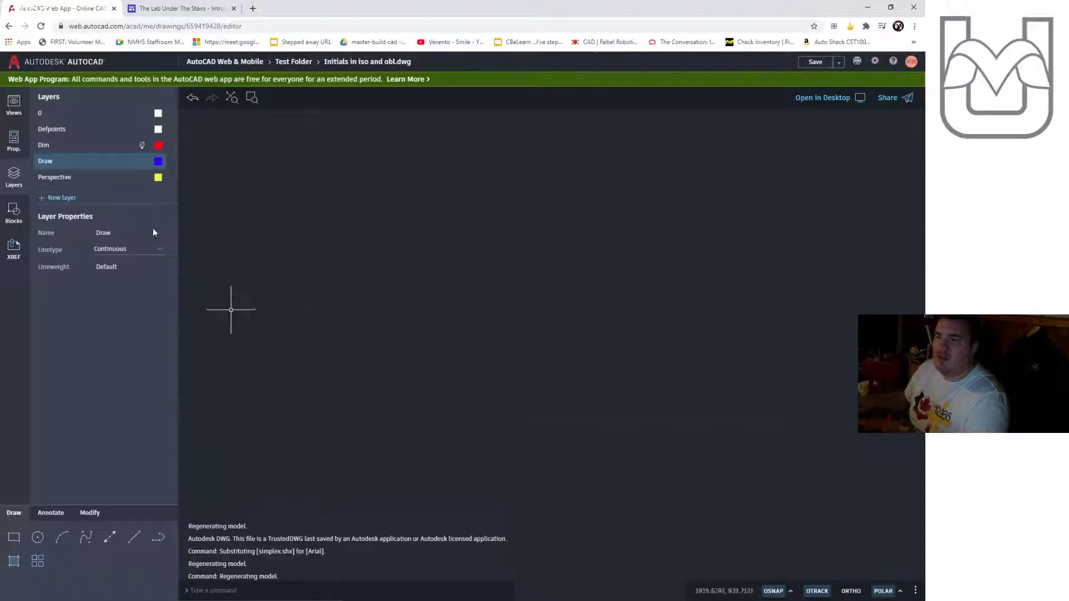
click(137, 542)
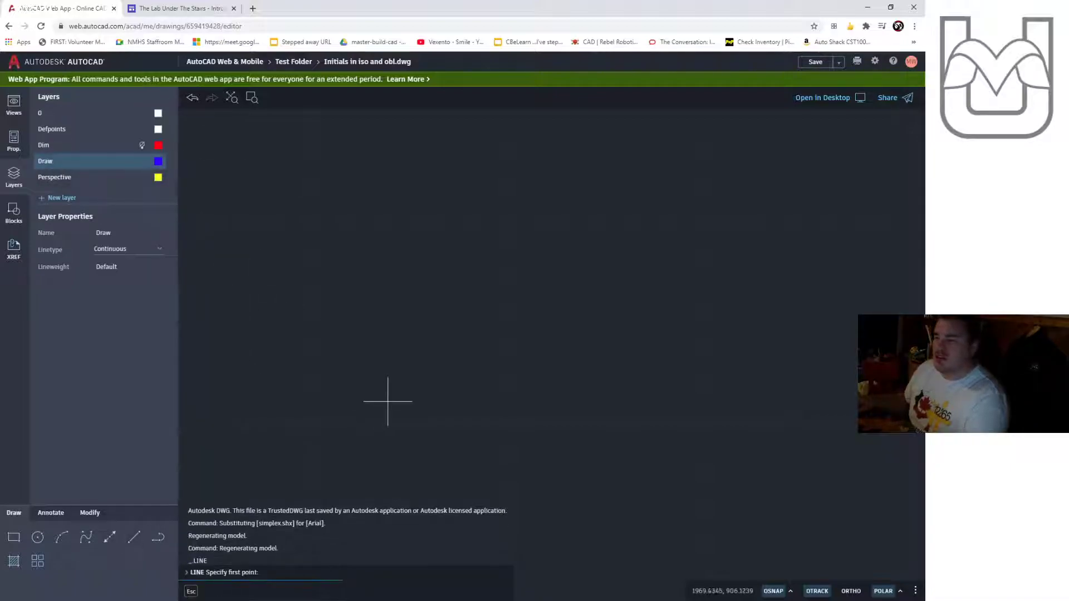
click(343, 336)
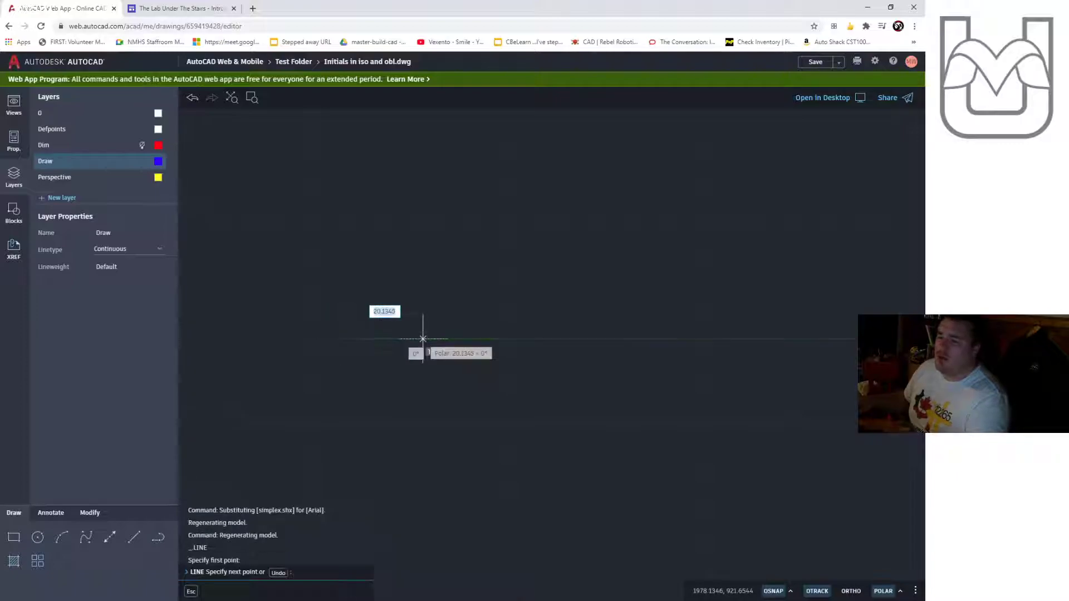
key(Escape)
key(Escape)
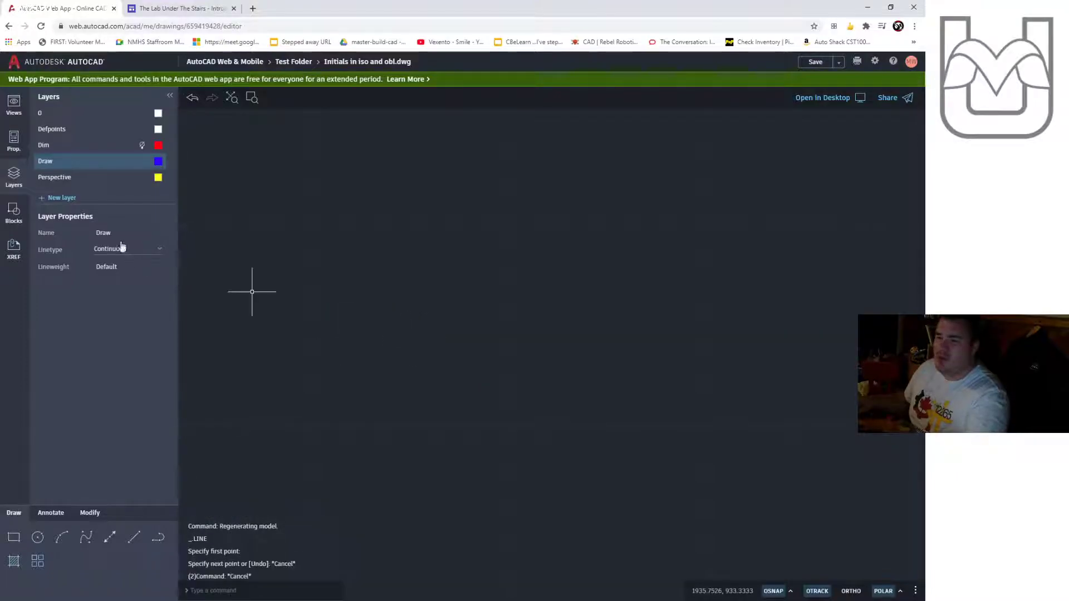
Make the Perspective layer the current layer.
click(89, 177)
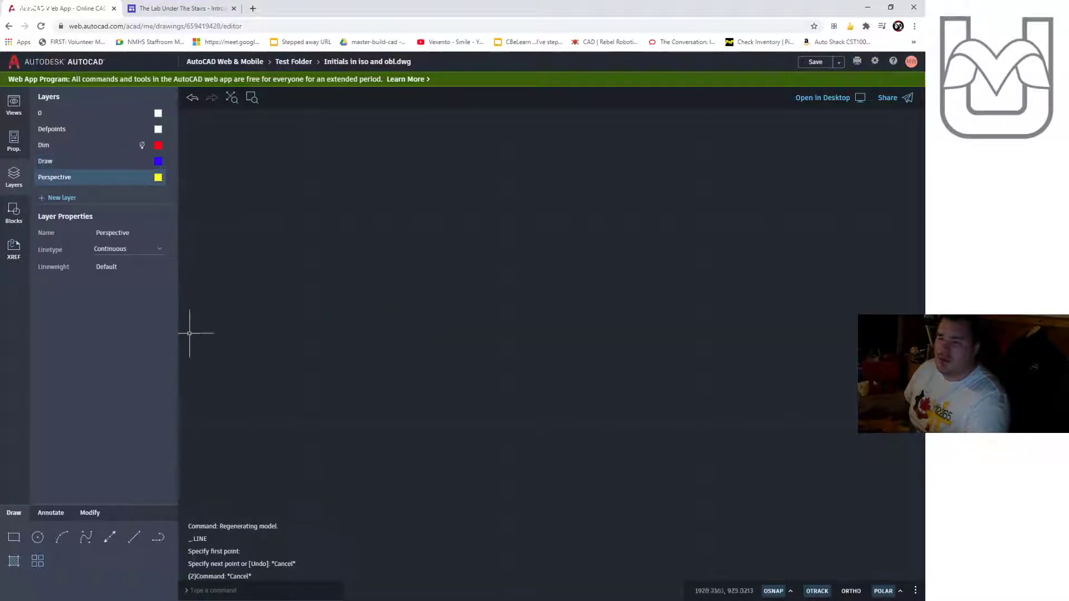
Draw a horizontal base line 2 units long in the empty area of model space.
click(129, 540)
click(375, 389)
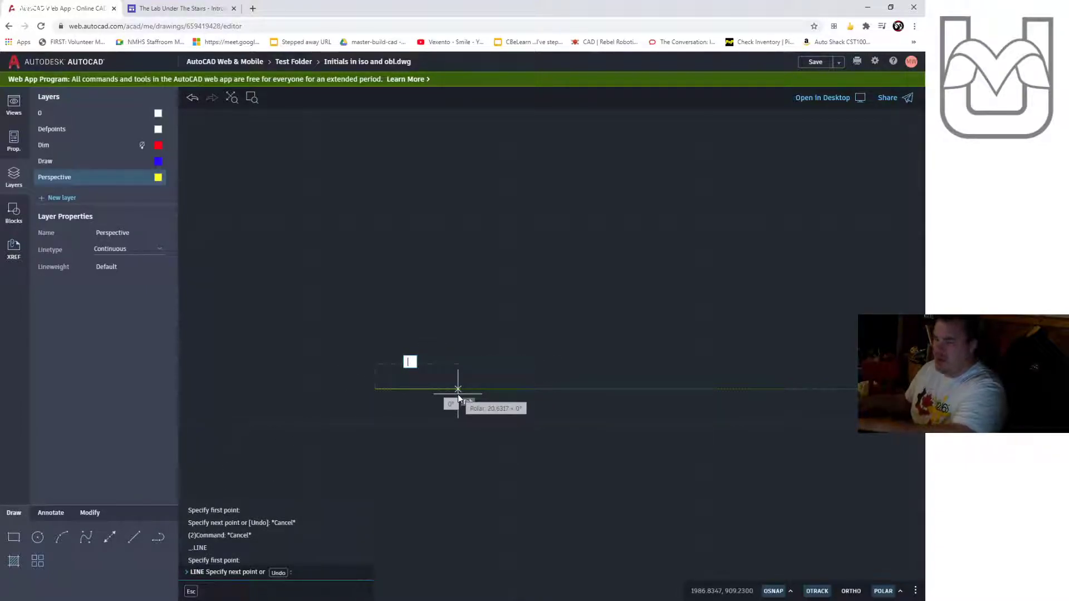
text(2)
key(Return)
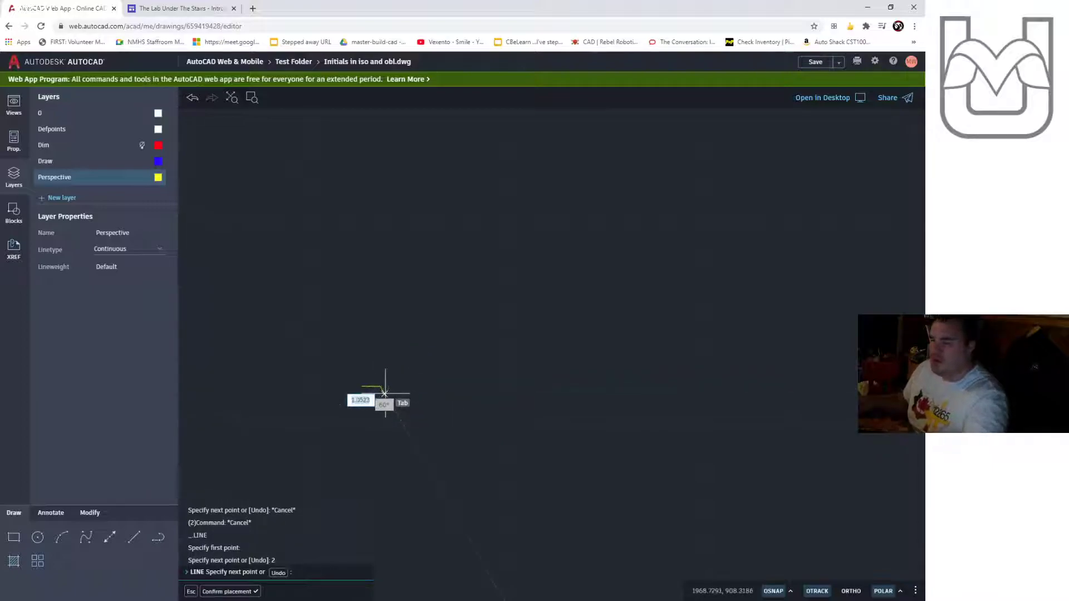
middle_drag(383, 347, 455, 423)
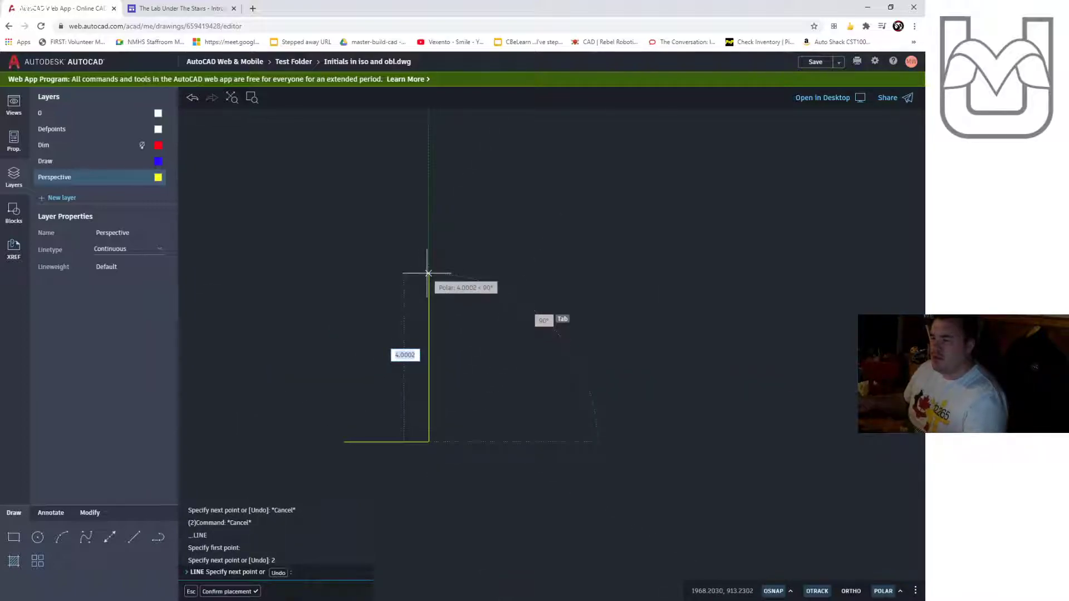
key(Escape)
Draw the rest of the L outline from the base line's left end: 3 up, 1 right, 2 down, 1 right, and close it to the base line.
key(space)
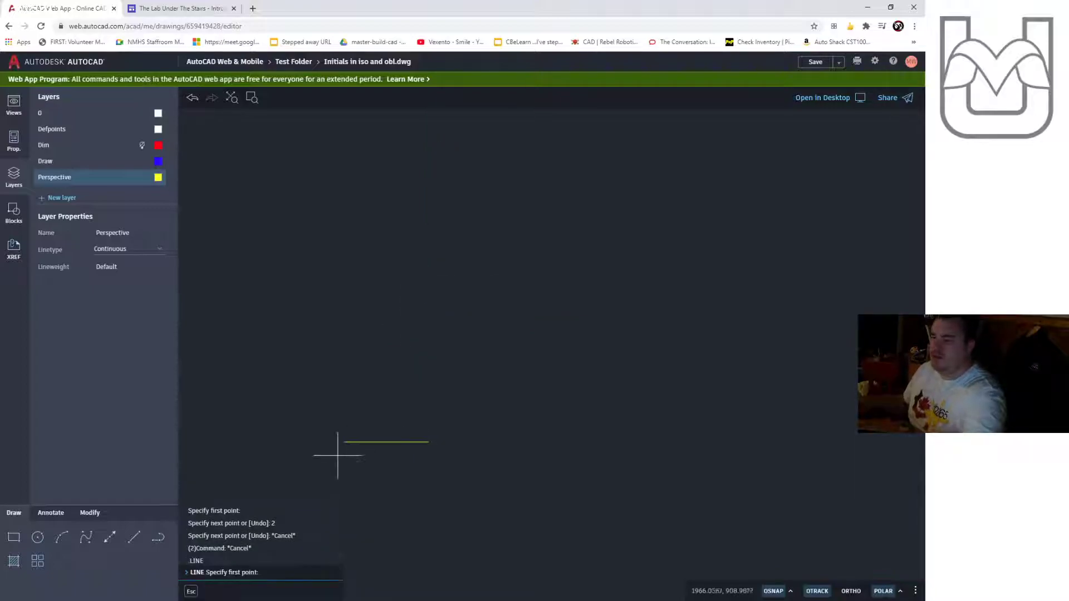
click(345, 442)
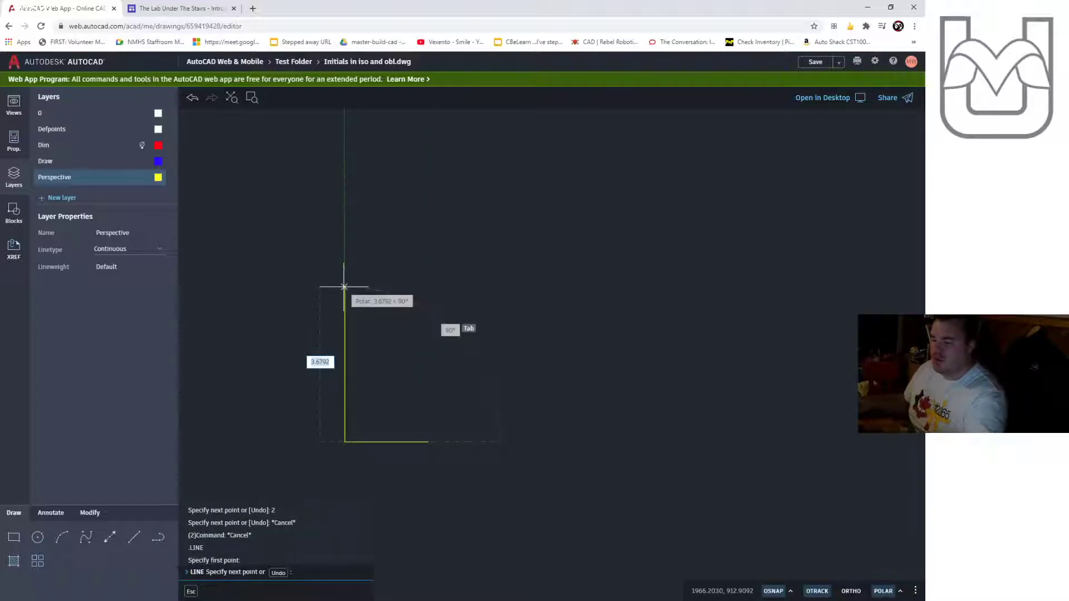
text(3)
key(Return)
text(1)
key(Return)
text(2)
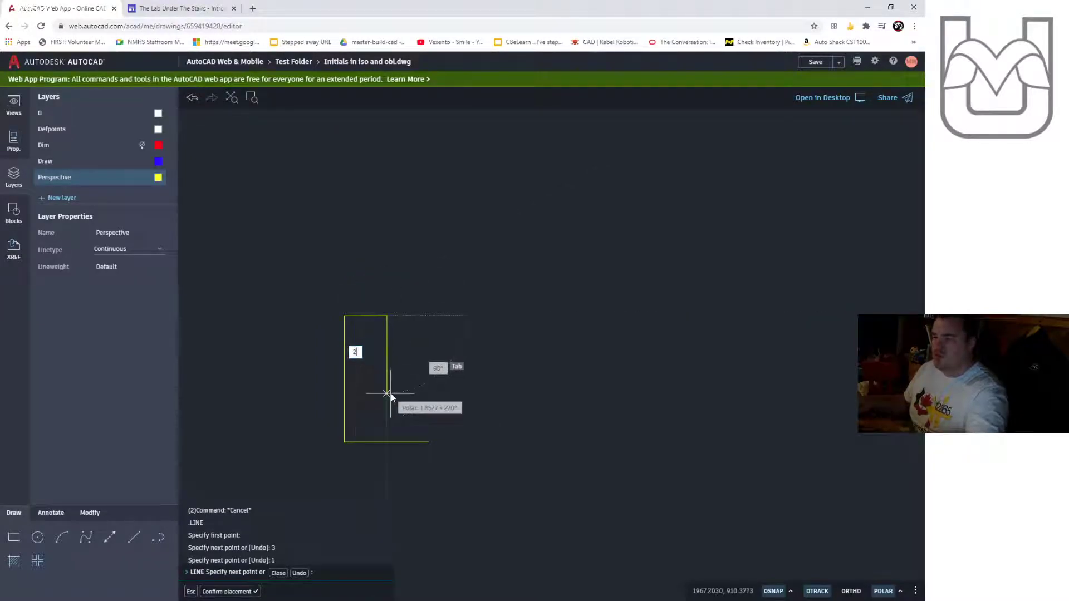
key(Return)
text(1)
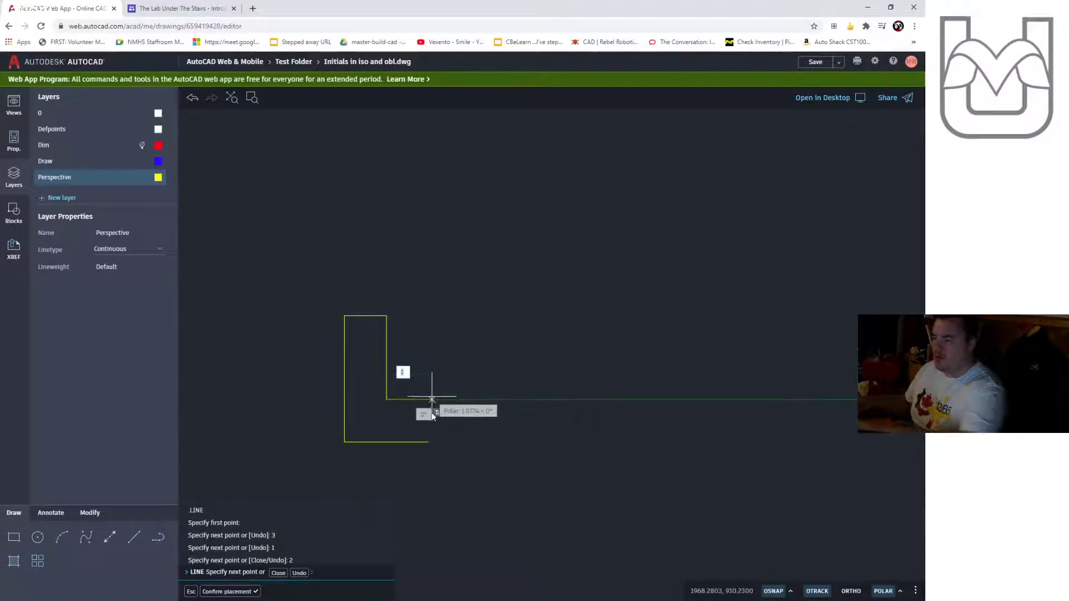
key(Return)
key(Escape)
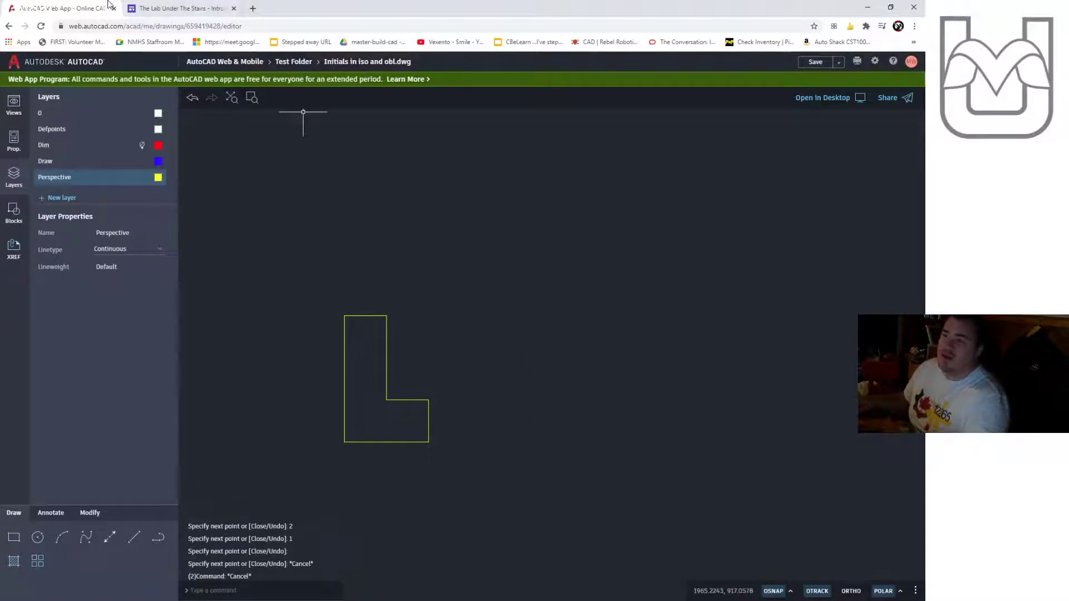
Check the Tetris bricks and required drawing types on the Cubes in Four Ways page and return to the drawing.
click(174, 7)
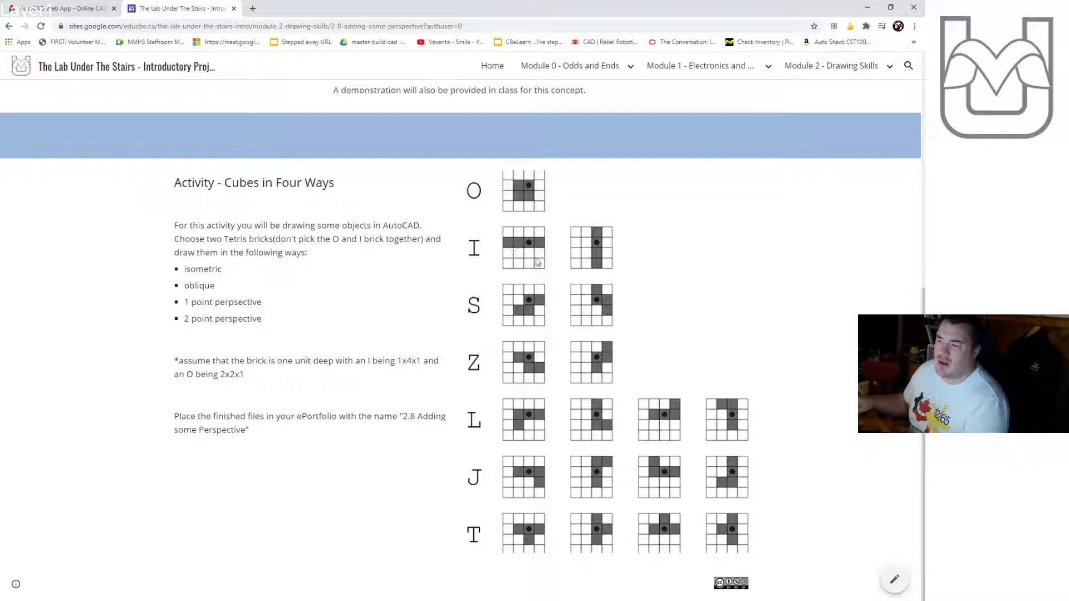
click(64, 9)
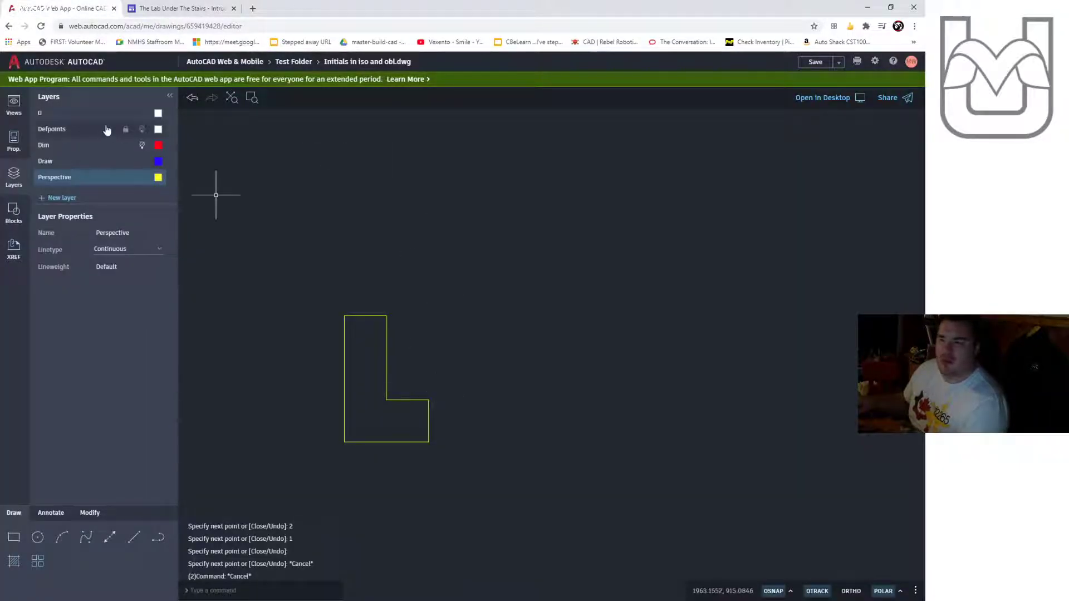
click(133, 538)
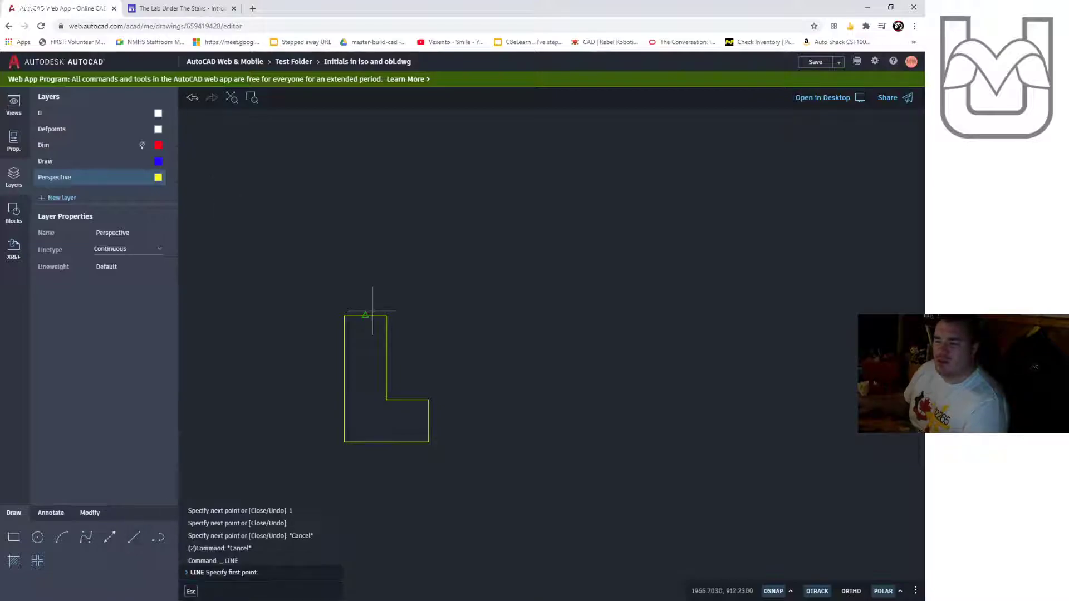
click(344, 316)
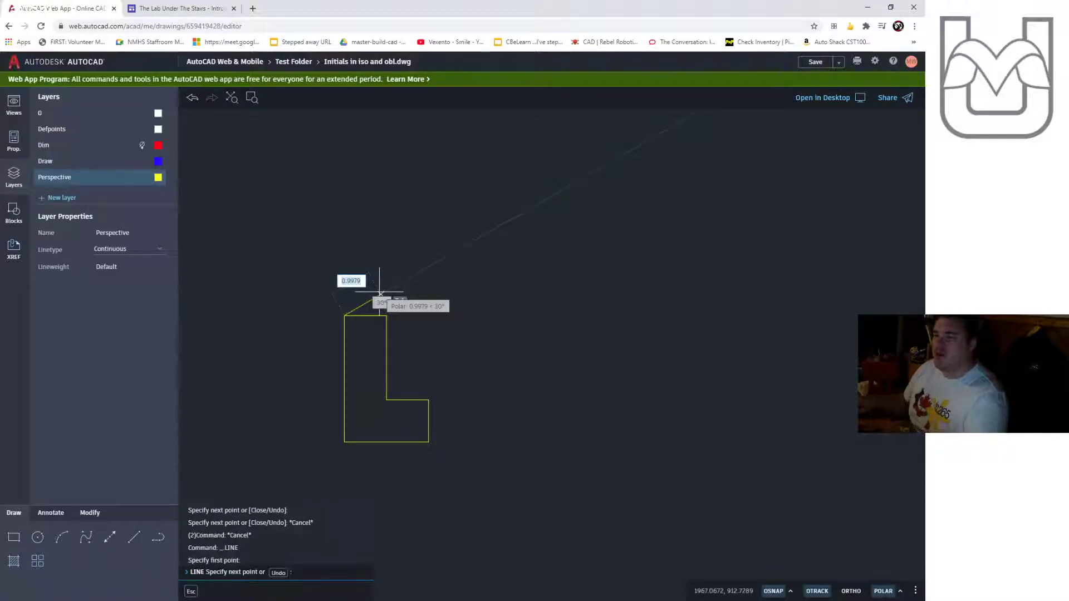
key(Escape)
key(Escape)
Set polar tracking to 45° and draw the L's top face with a 1-unit receding edge, a parallel back edge and the closing diagonal.
click(901, 592)
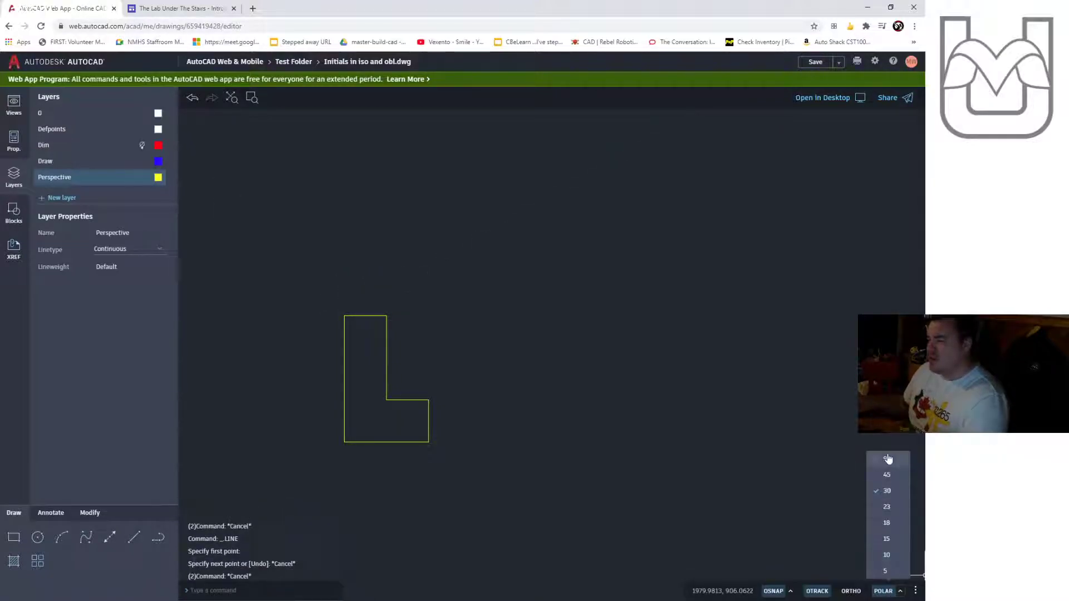
click(888, 474)
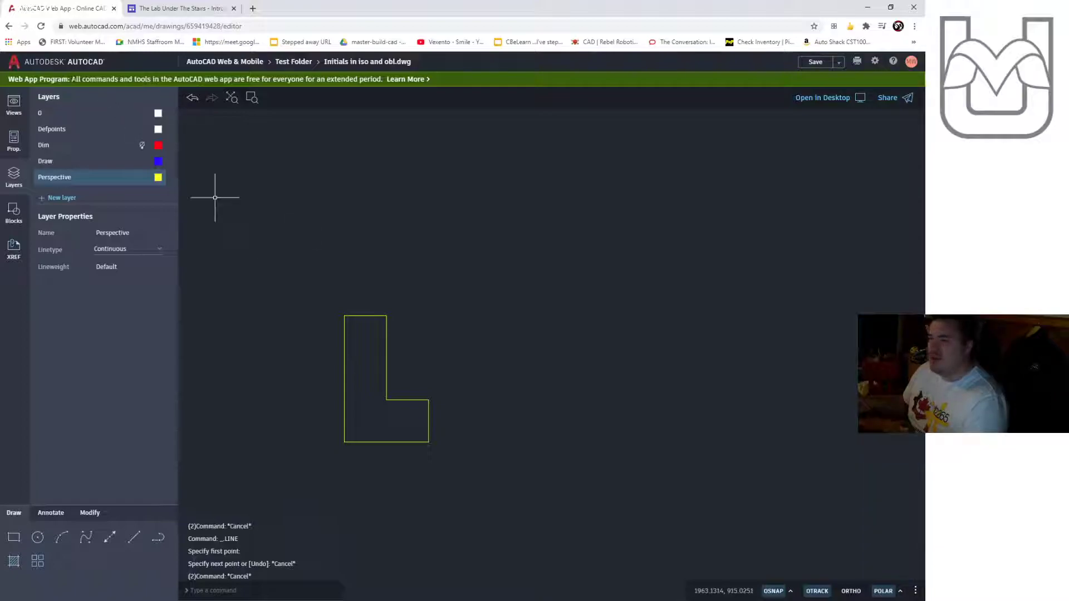
click(133, 539)
click(346, 315)
text(1)
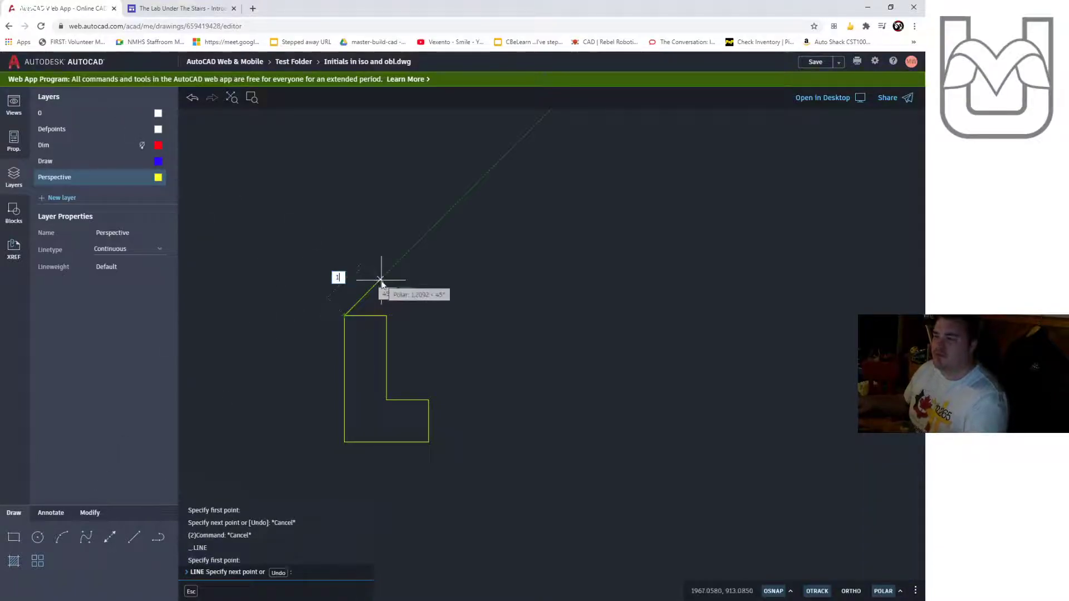
key(Return)
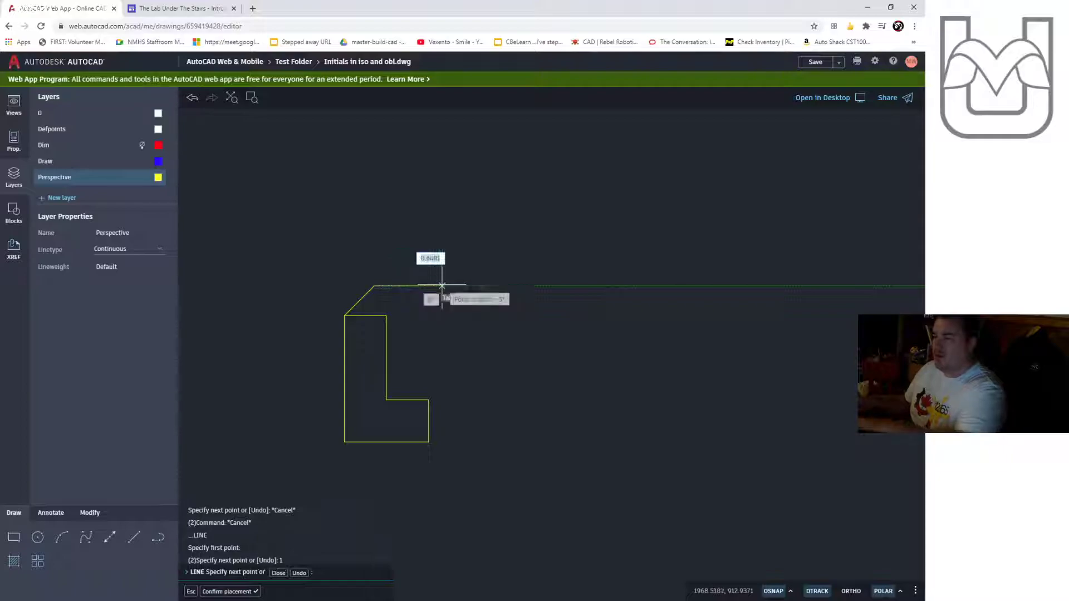
click(415, 285)
key(Escape)
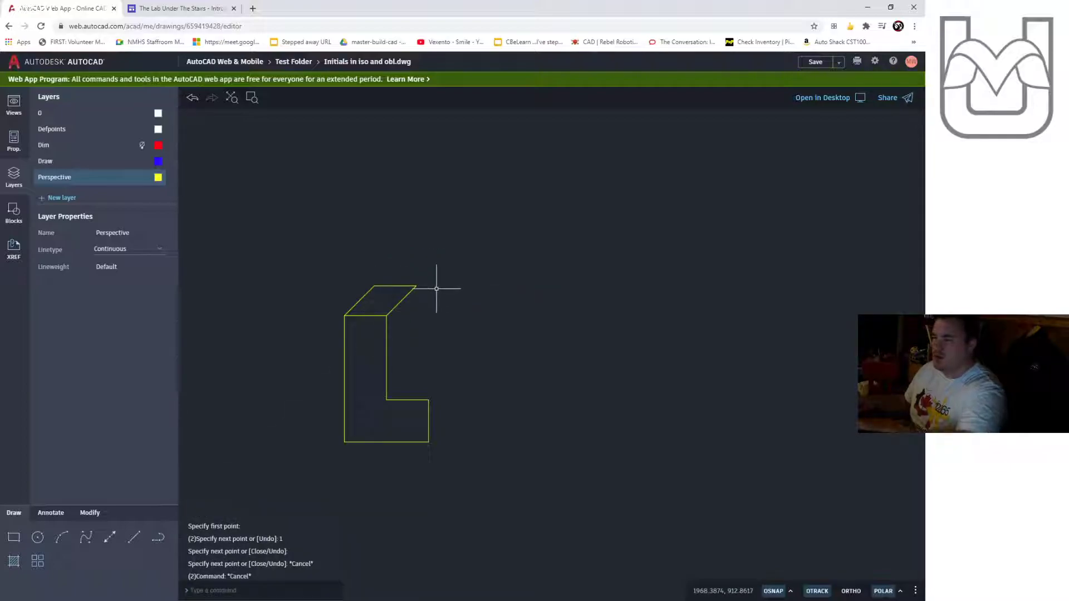
Draw the side face of the L's foot from its lower-right corner: 1 unit at 45°, a vertical edge up, and back to the front corner.
key(Return)
click(428, 443)
text(1)
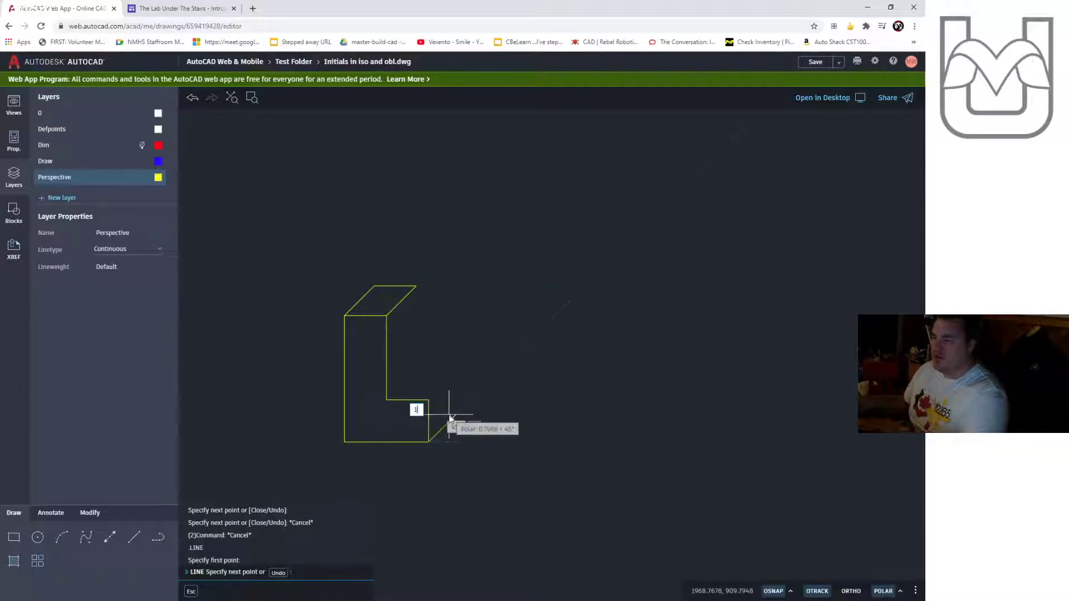
key(Return)
key(Return)
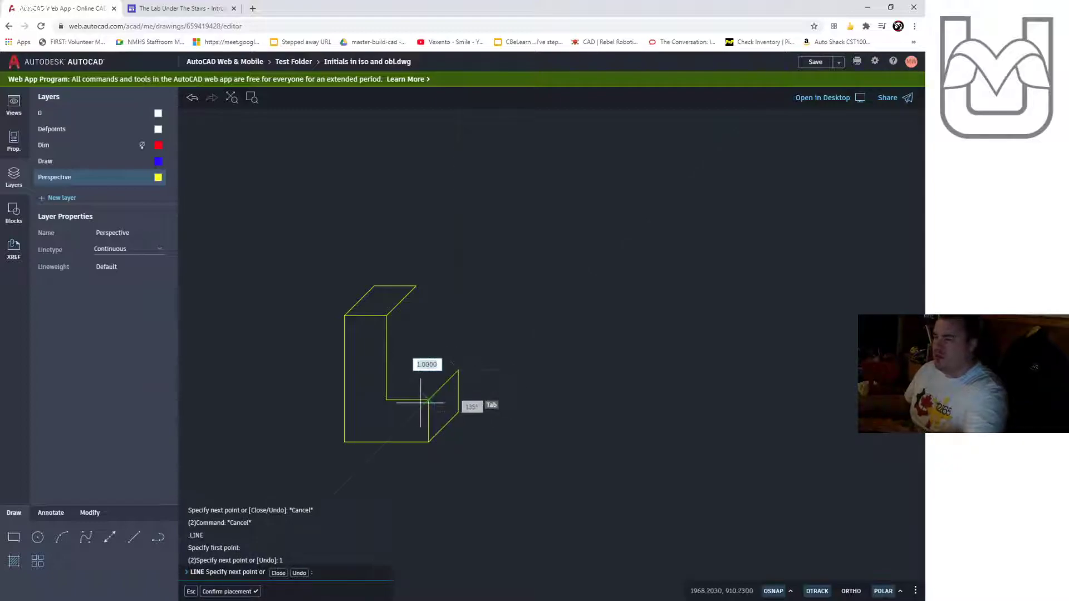
key(Escape)
Draw the back edge of the foot's top face 1 unit to the left and a diagonal towards the L's inner corner.
key(Return)
click(458, 370)
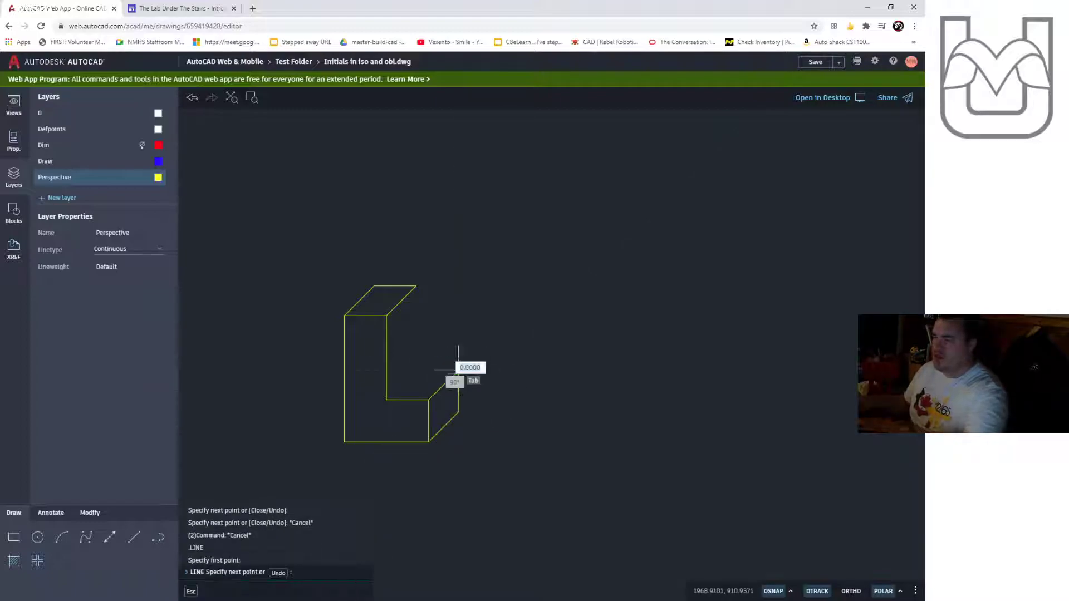
key(Return)
click(386, 399)
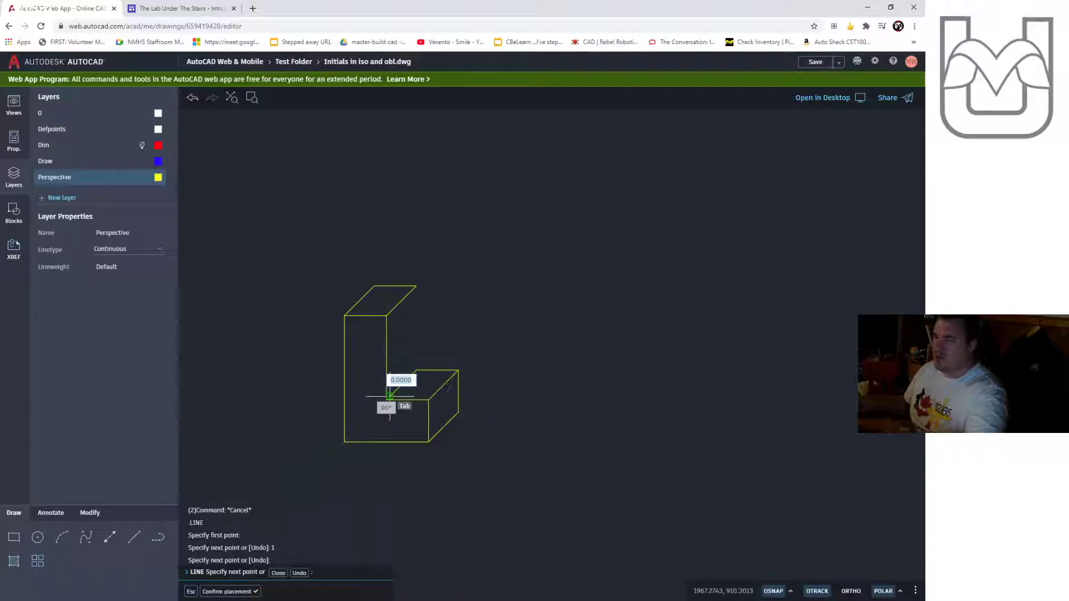
key(Escape)
Delete the misaligned diagonal edge near the L's inner corner.
scroll(405, 386, up, 1)
click(400, 385)
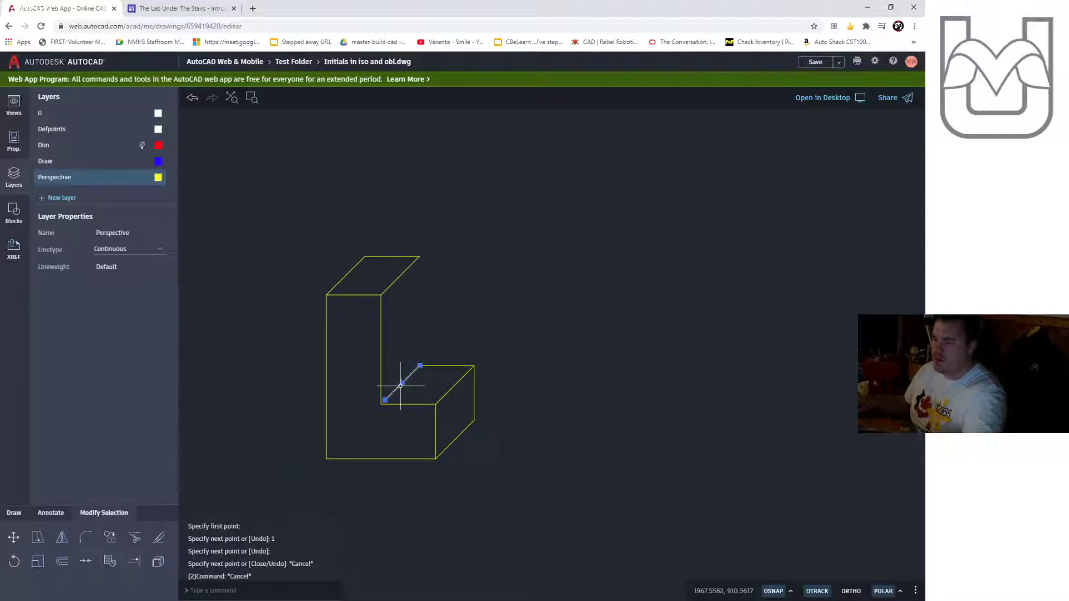
key(Delete)
Draw a 45° edge from the L's inner corner to the foot's back edge and a vertical edge up to the top face's rear corner.
click(142, 534)
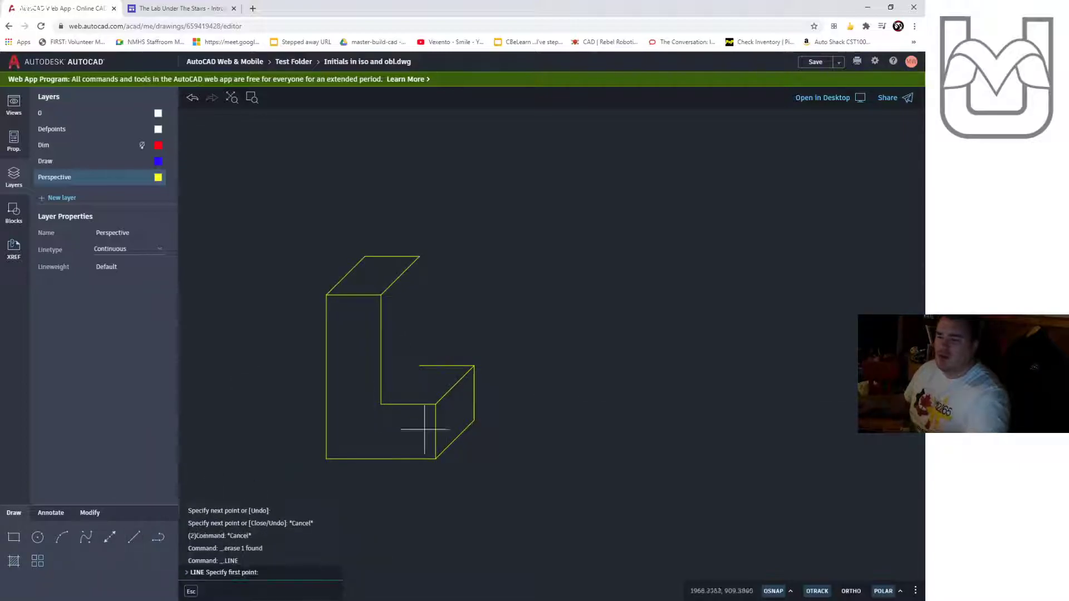
click(381, 403)
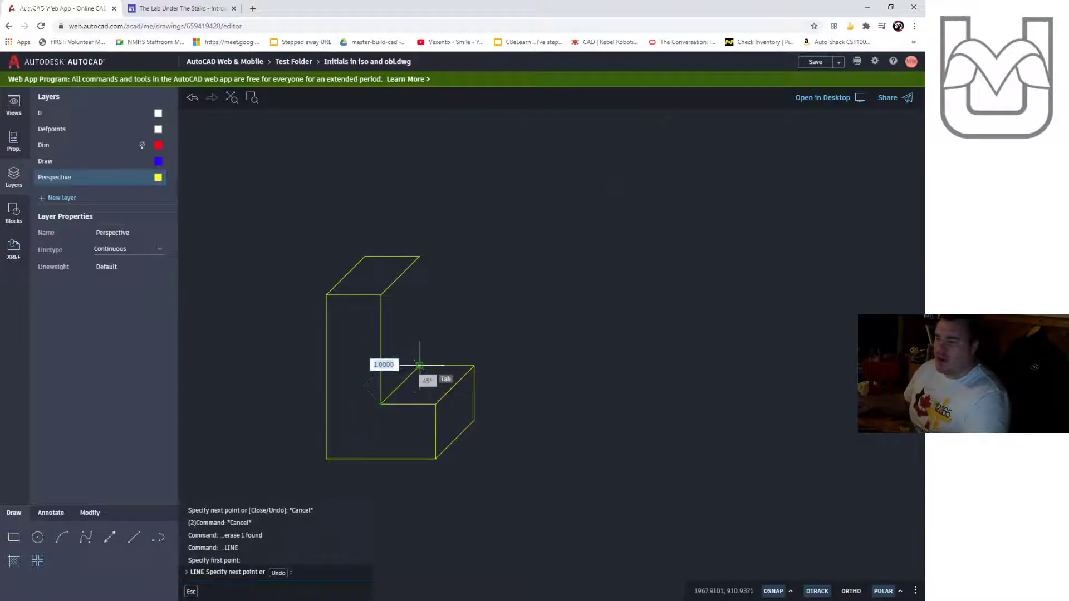
click(420, 365)
click(420, 256)
key(Escape)
key(Escape)
key(Escape)
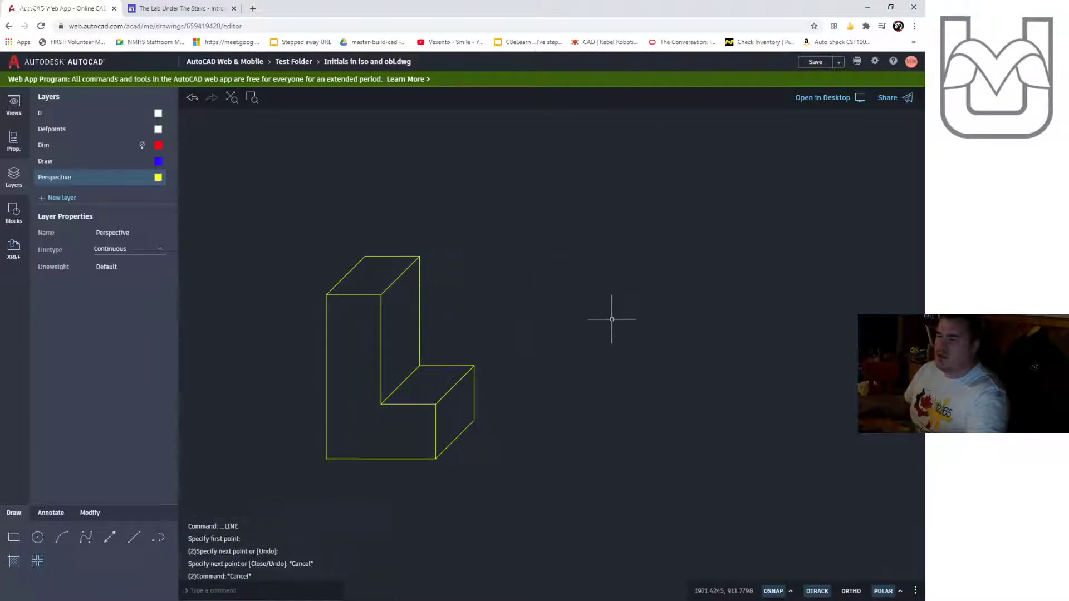
Make room beside the finished oblique L and set the polar tracking angle to 30°.
scroll(613, 318, down, 2)
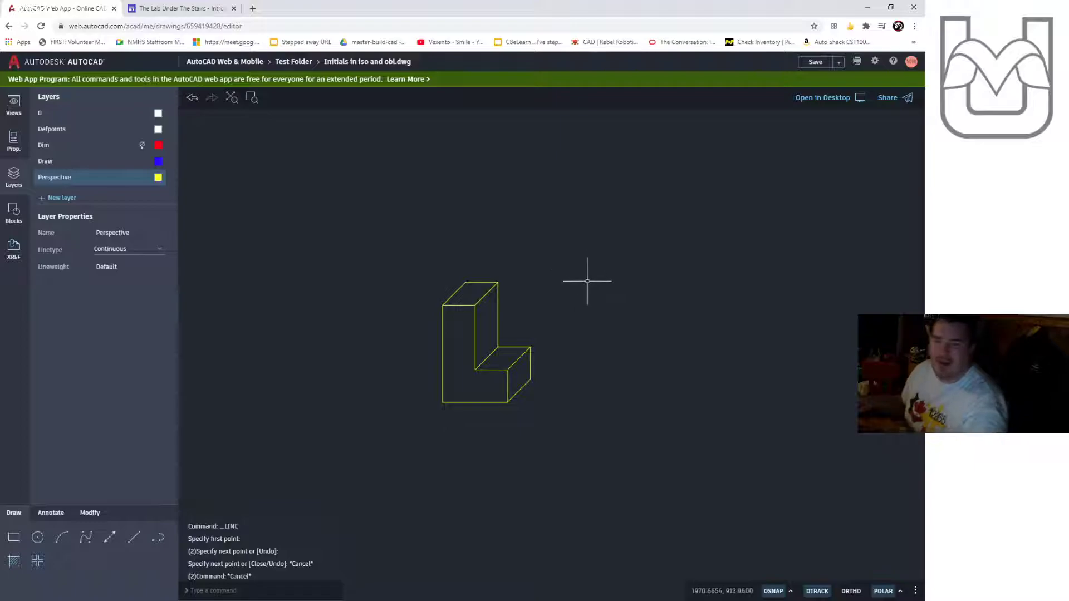
middle_drag(636, 311, 508, 310)
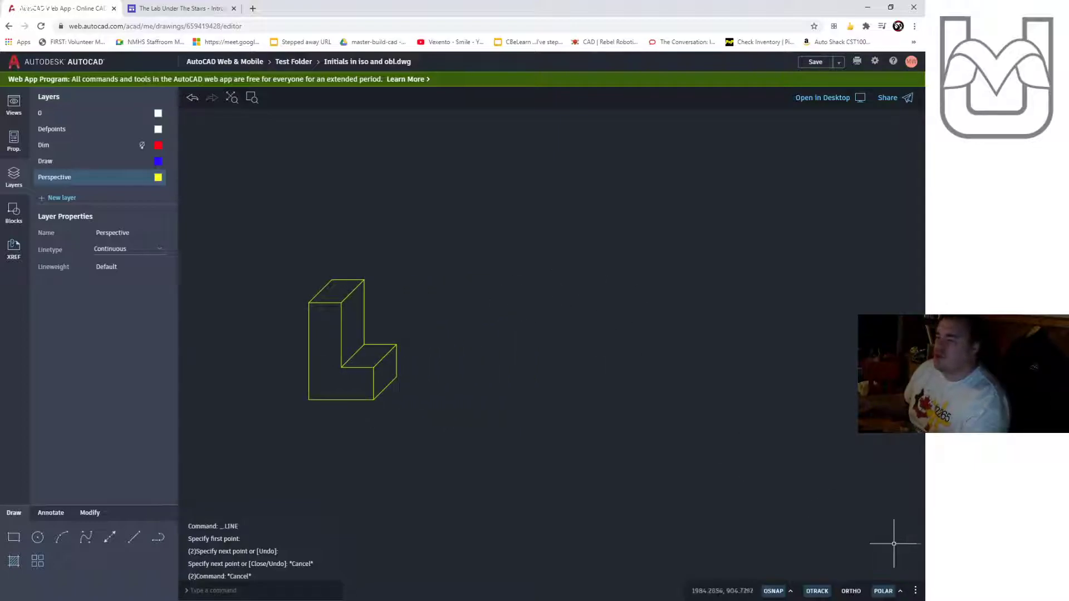
click(901, 592)
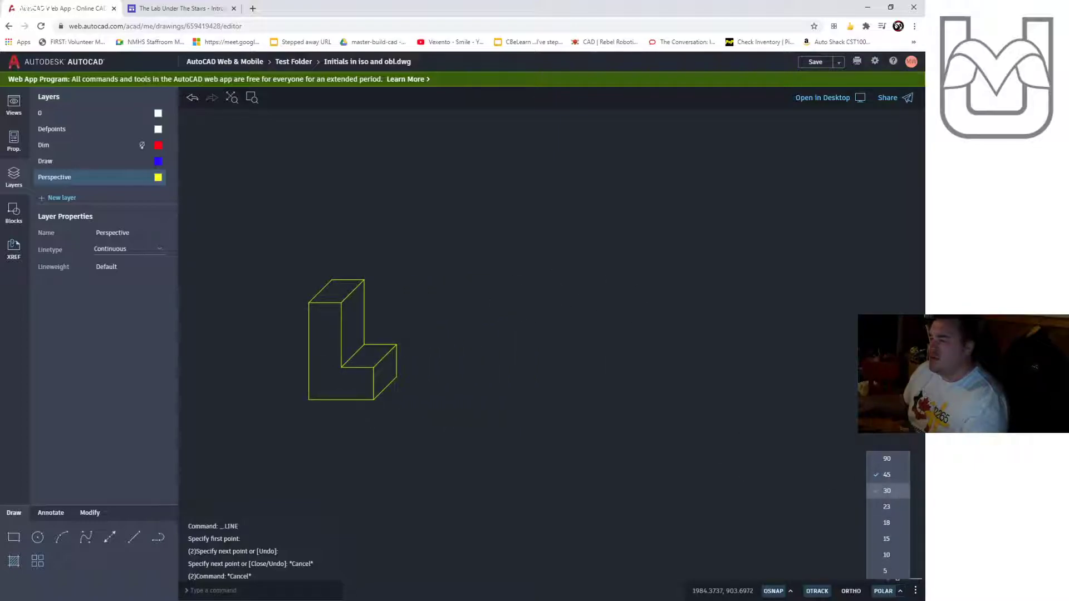
click(889, 492)
Draw the left face of an isometric L beside the oblique one: 3 units up, 1 at 150°, 3 down, and back to the start.
click(133, 537)
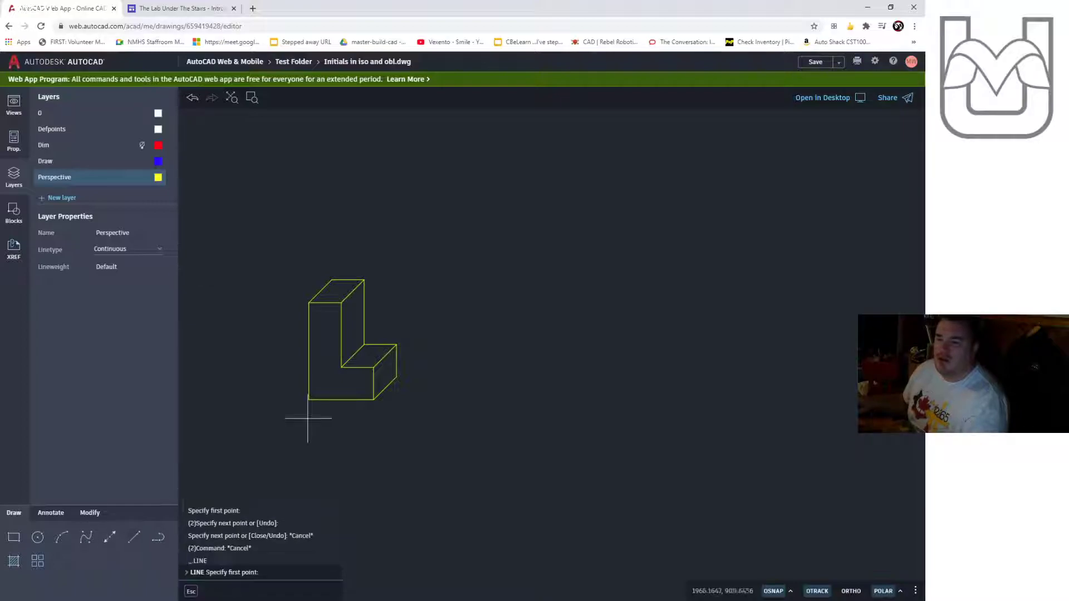
click(565, 400)
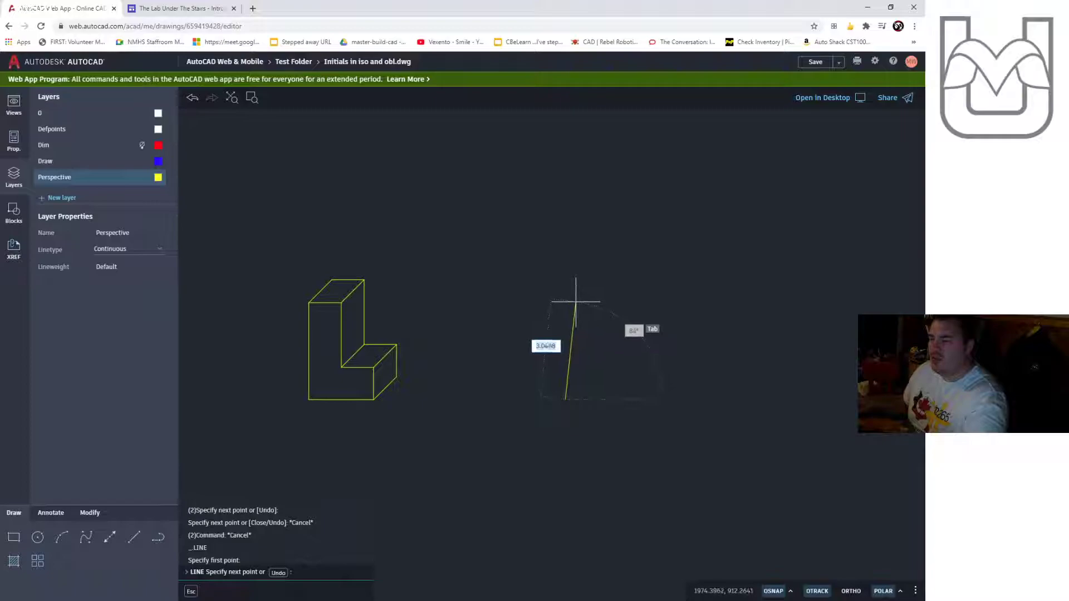
text(3)
key(Return)
text(1)
key(Return)
text(1)
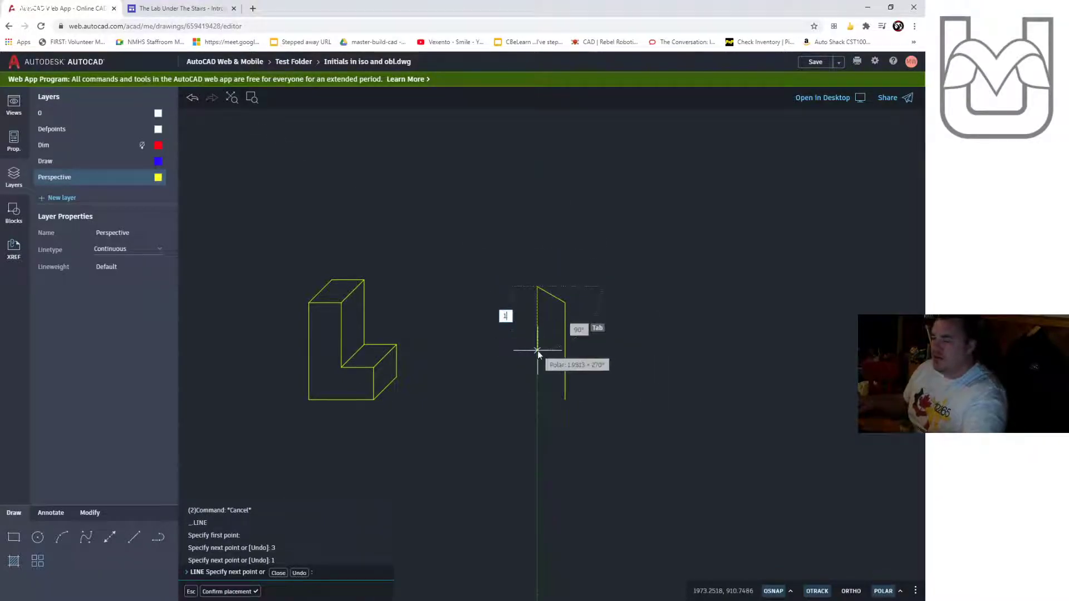
key(Return)
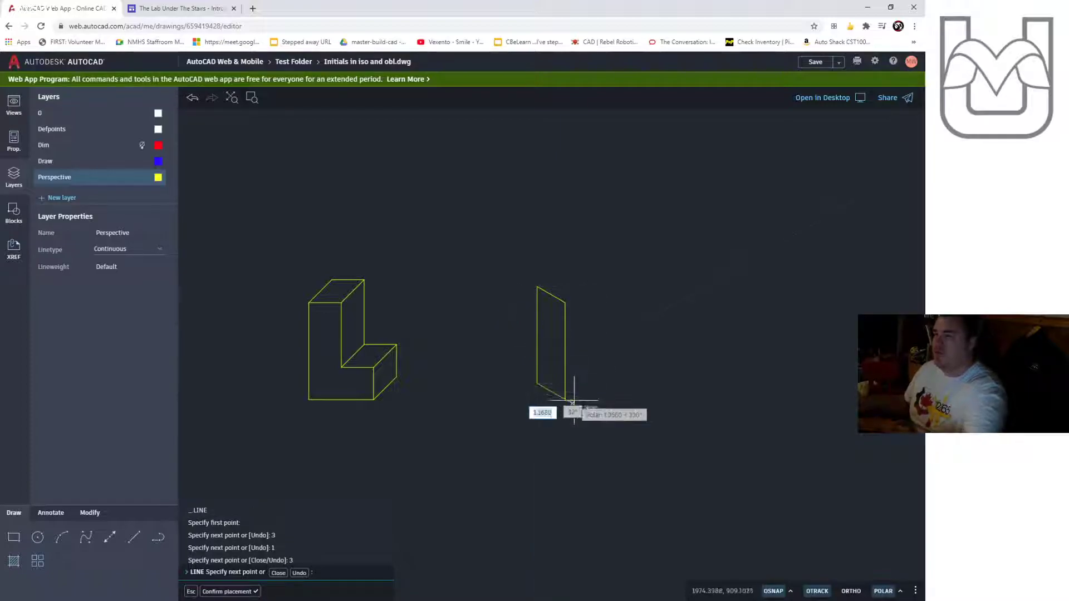
key(Escape)
Draw the isometric L's right face from the bottom corner: 2 units at 30°, 1 up, 1 at 210°, 2 up, and back to the left face's top corner.
key(Return)
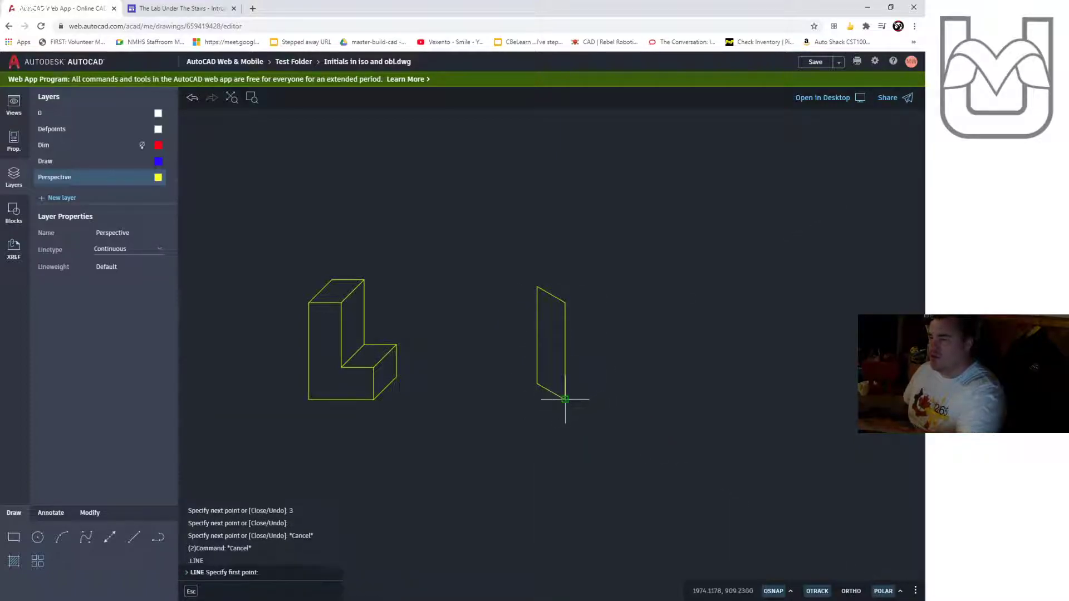
click(565, 400)
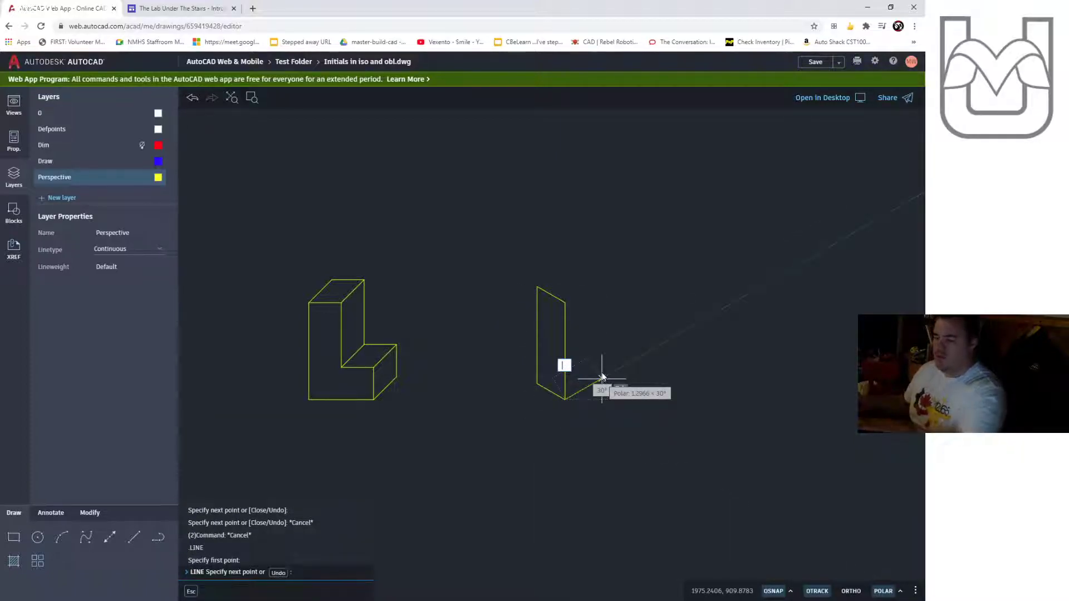
text(2)
key(Return)
text(1)
key(Return)
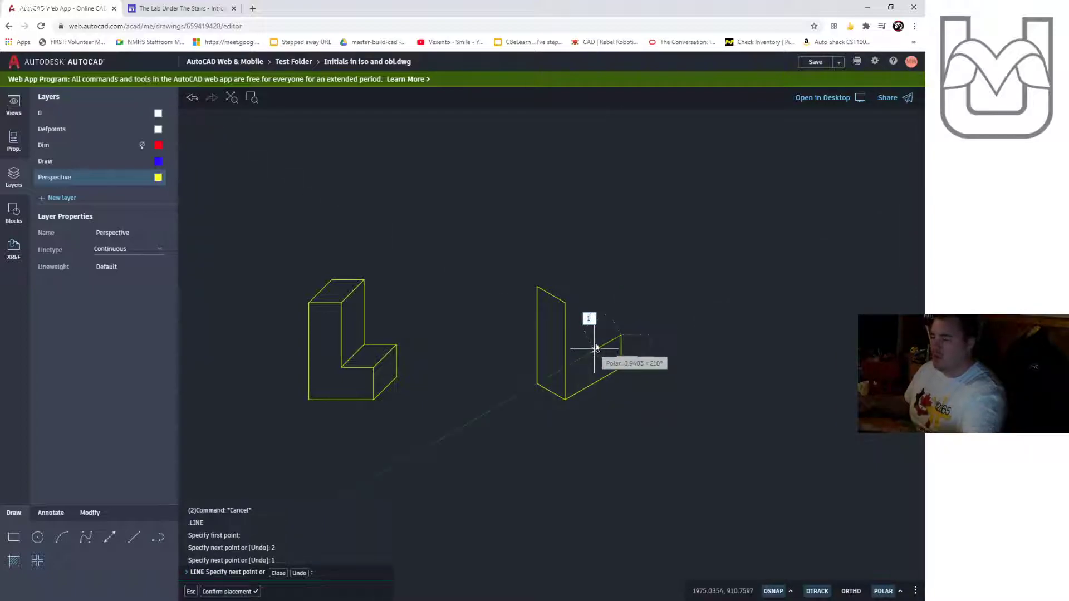
text(1)
key(Return)
text(2)
key(Return)
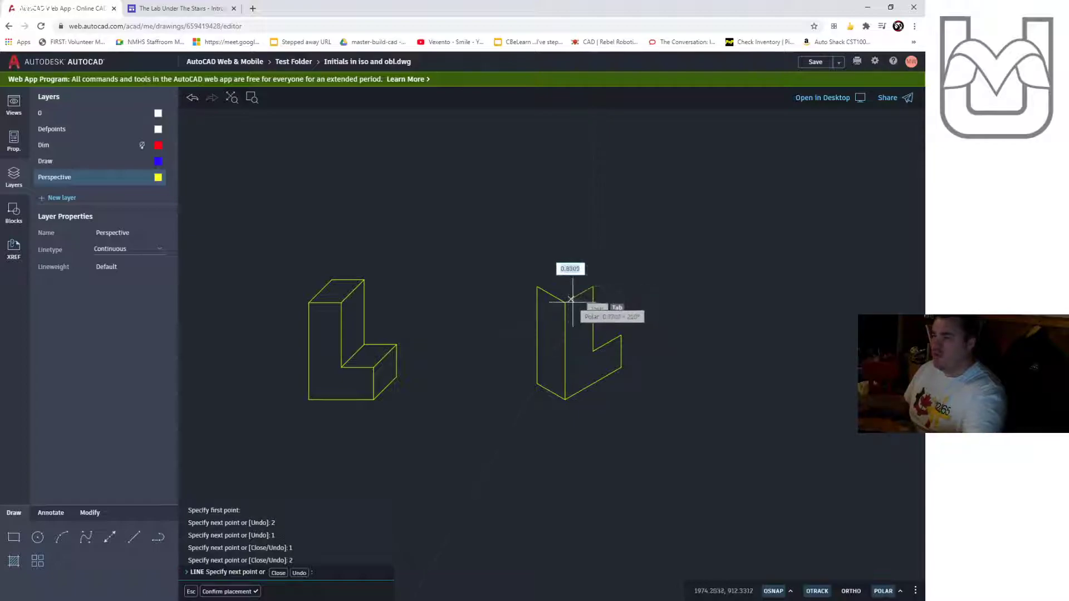
click(566, 301)
key(Escape)
Close the isometric L's top face with a 1-unit edge at 30° from the left face's outer top corner, then an edge to the right face's top corner.
key(Return)
click(537, 287)
text(1)
key(Return)
click(593, 288)
key(Escape)
Draw a 1-unit edge at 150° from the foot's outer top corner to the upright of the isometric L.
key(Return)
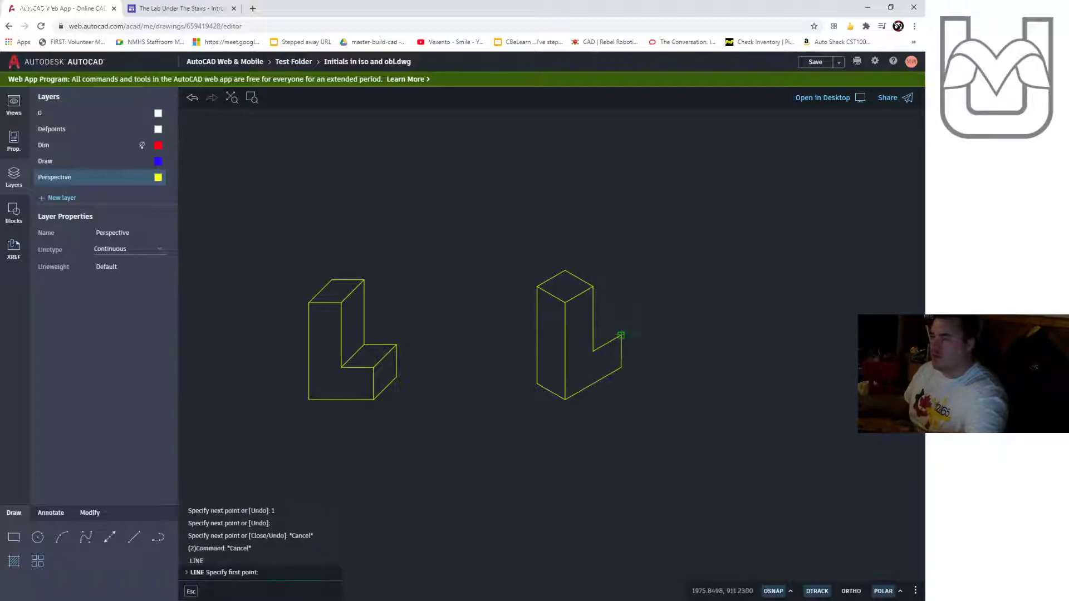
click(593, 319)
text(1)
key(Return)
key(Escape)
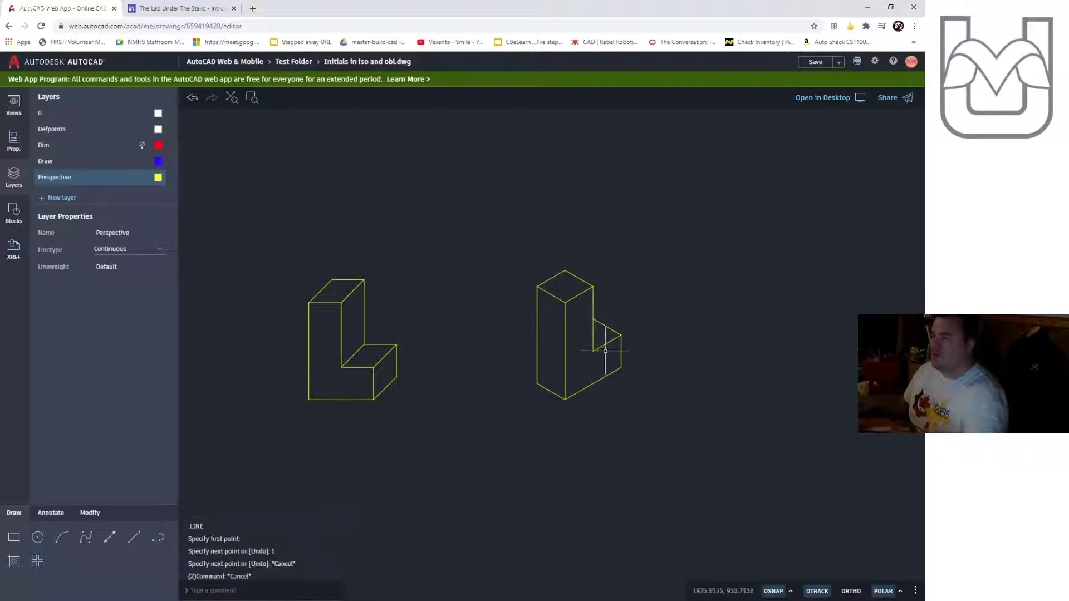
Add a vertical dimension to the outer end edge of the isometric L's foot, placed just outside the shape.
scroll(425, 328, down, 3)
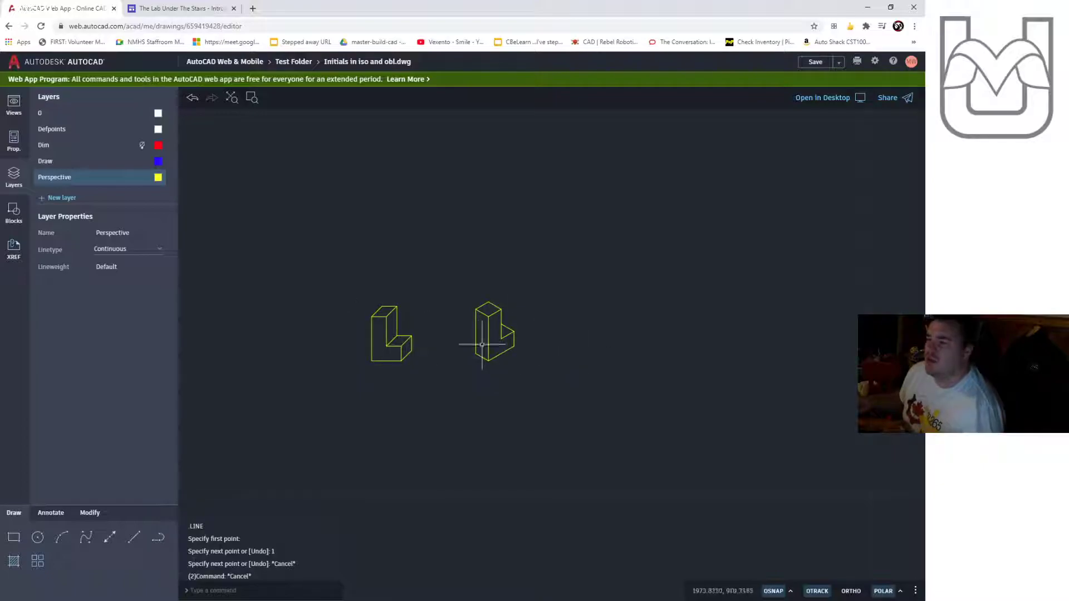
scroll(435, 313, up, 5)
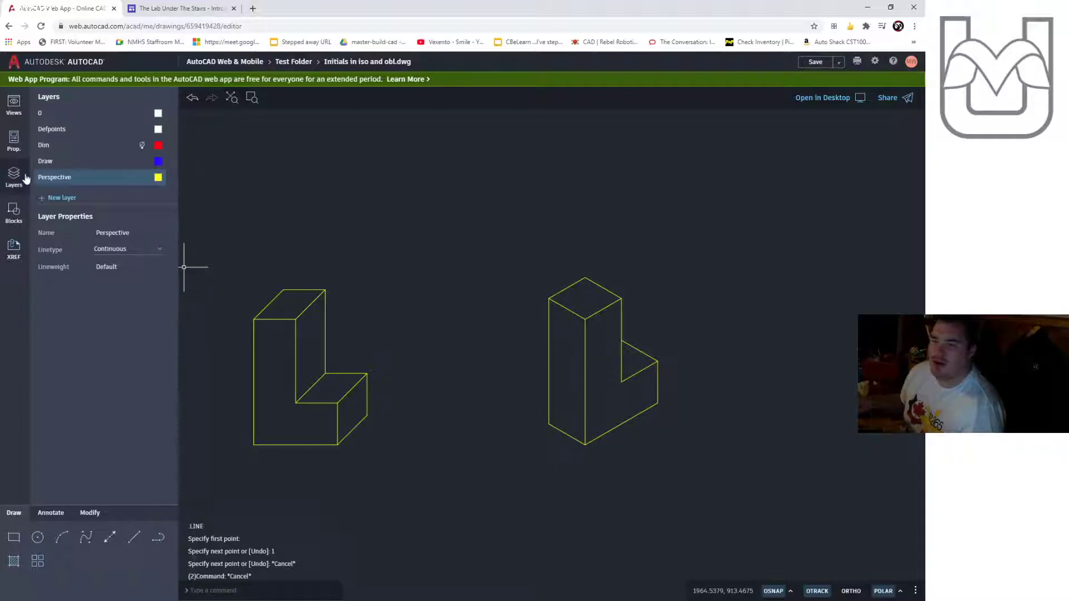
click(65, 515)
click(65, 537)
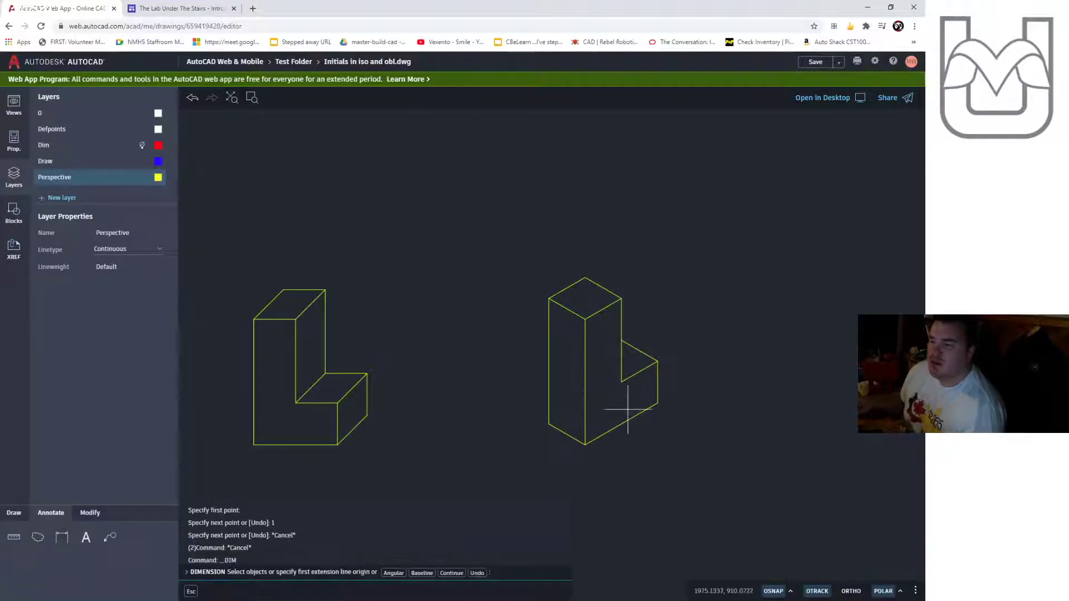
click(657, 362)
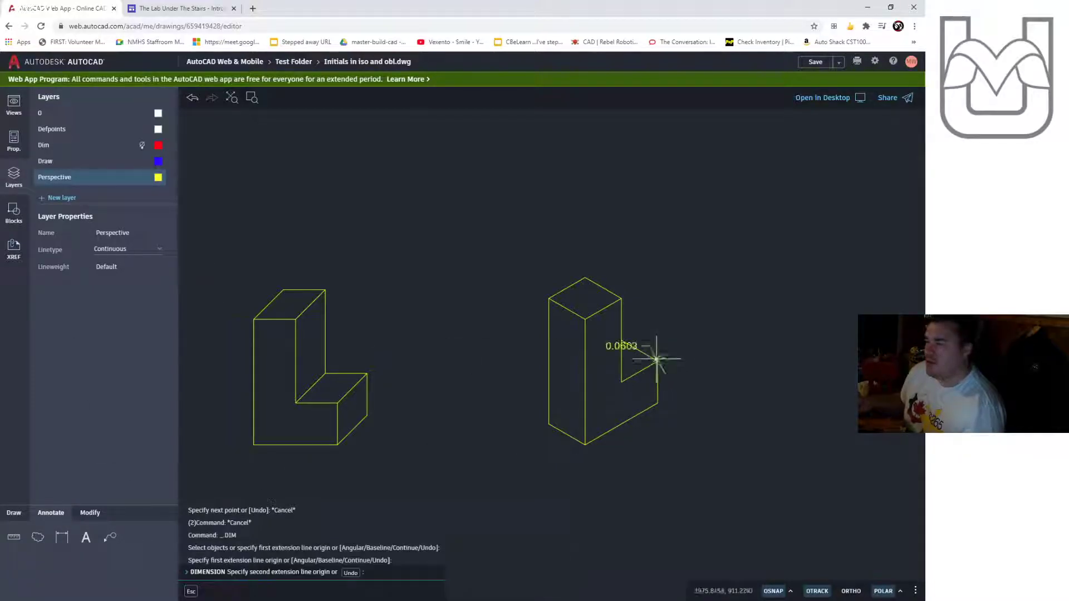
click(658, 402)
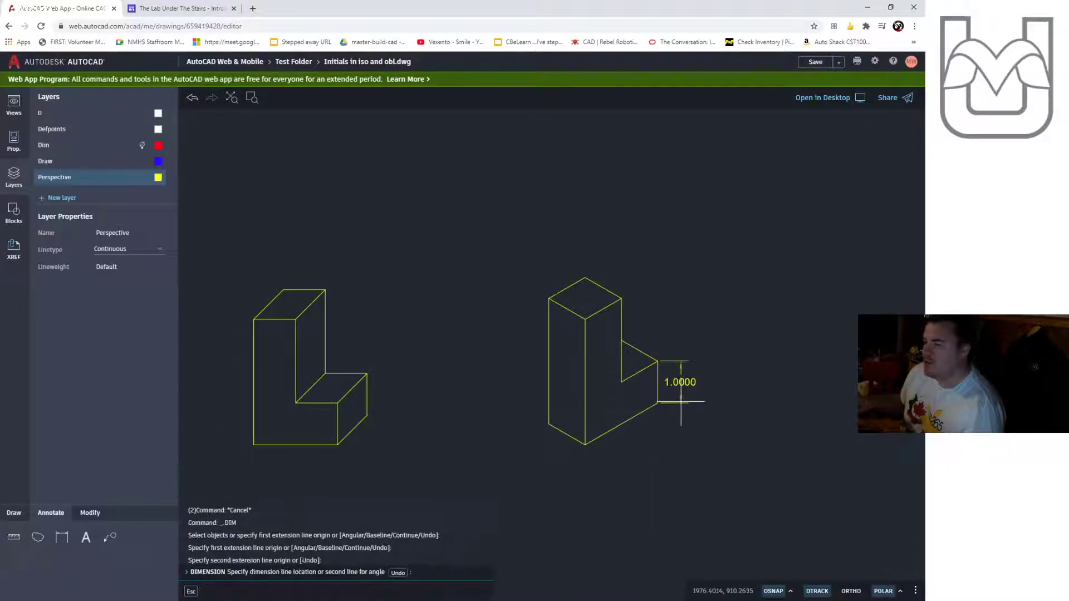
click(680, 390)
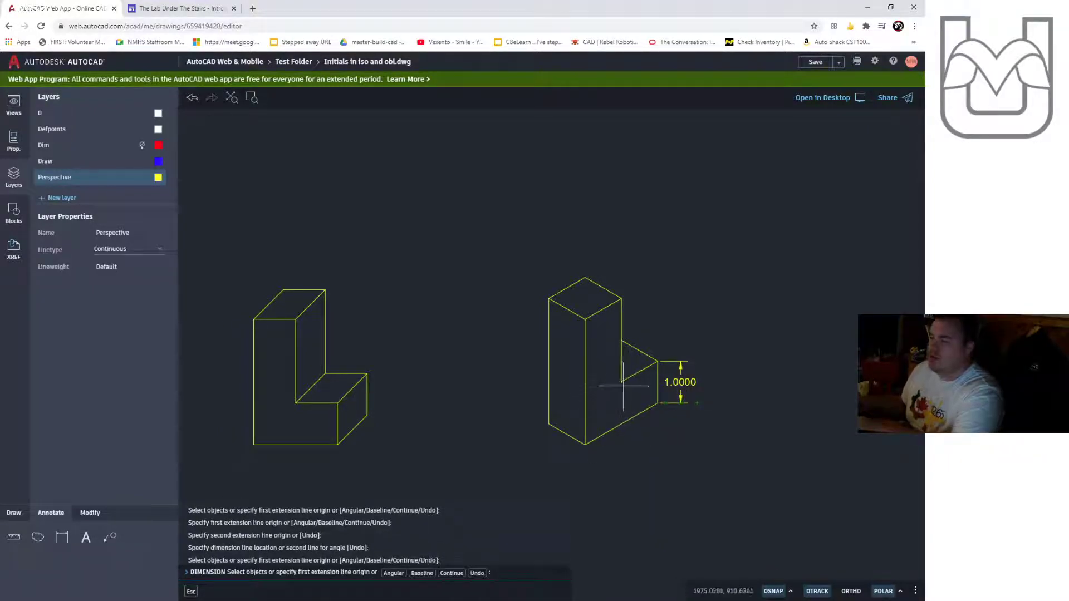
Dimension the vertical distance from the midpoint of the isometric foot's lower edge to the L's inner corner.
click(621, 423)
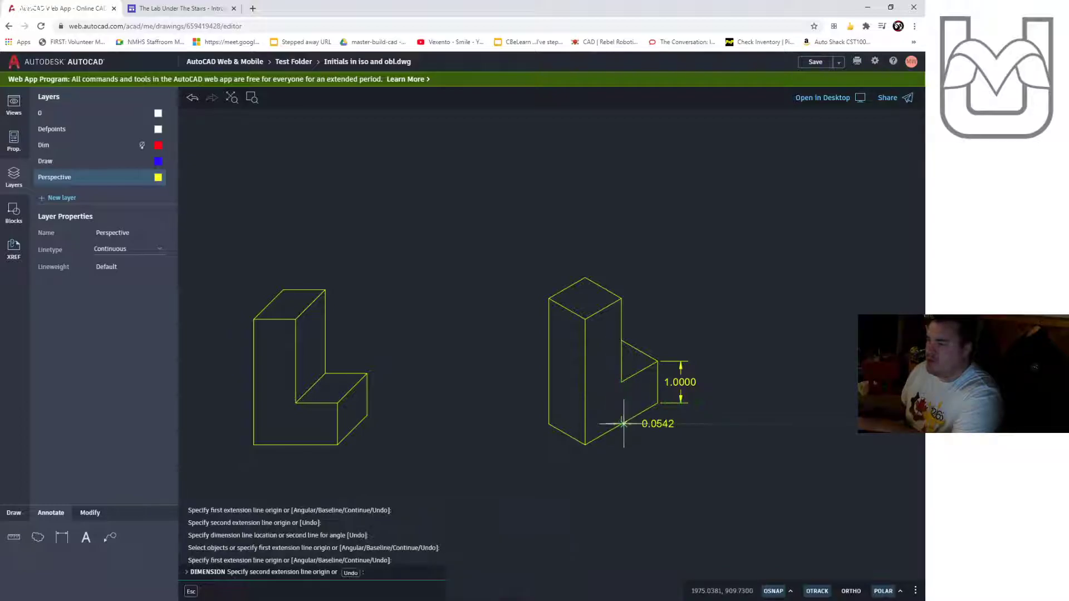
click(621, 382)
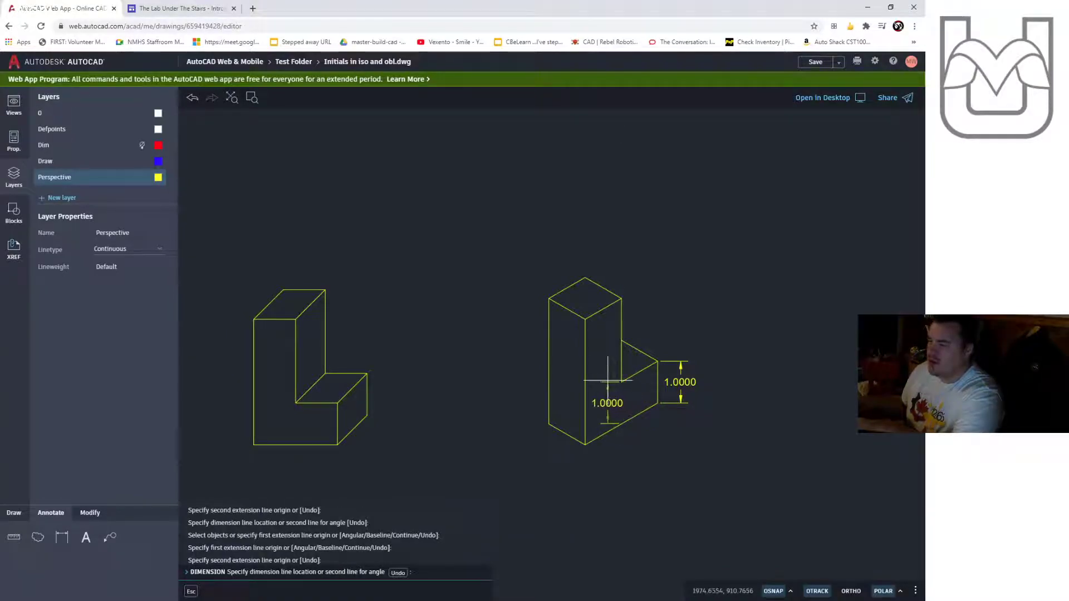
click(608, 392)
key(Escape)
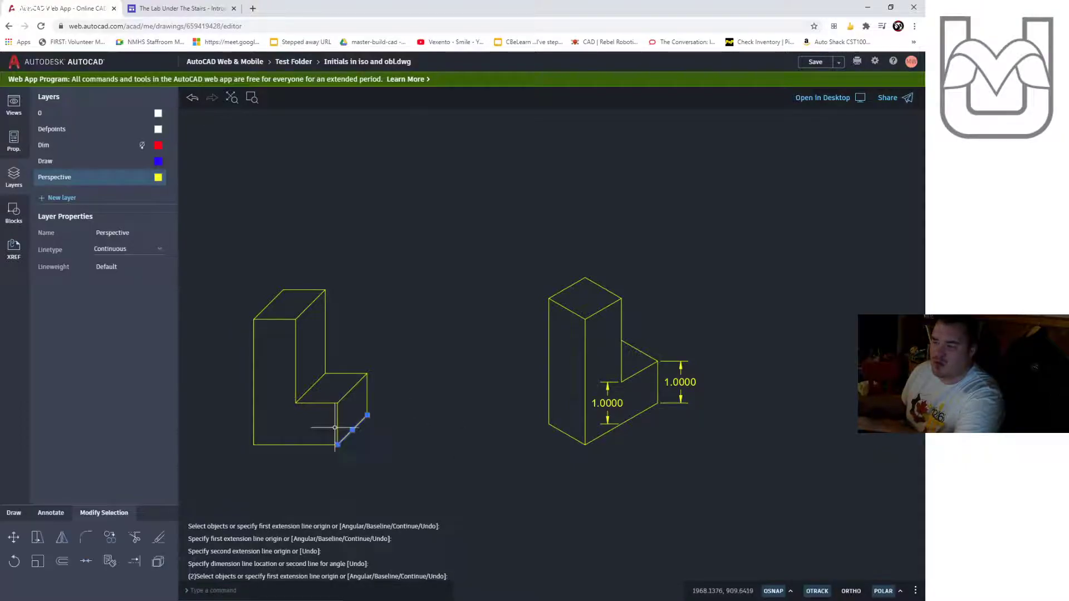
key(Escape)
key(Return)
click(338, 403)
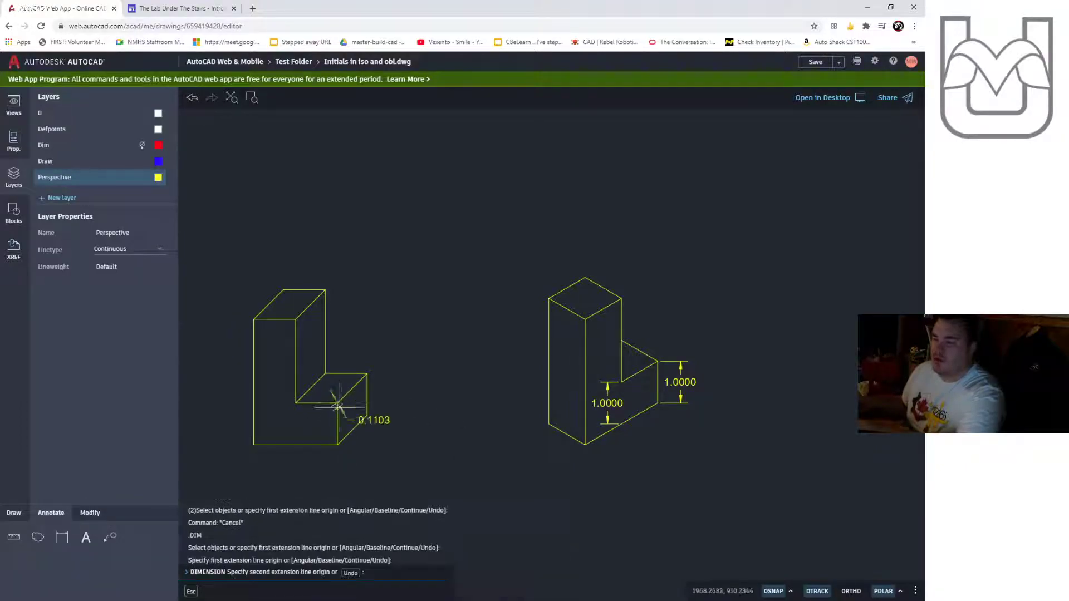
click(337, 442)
key(Escape)
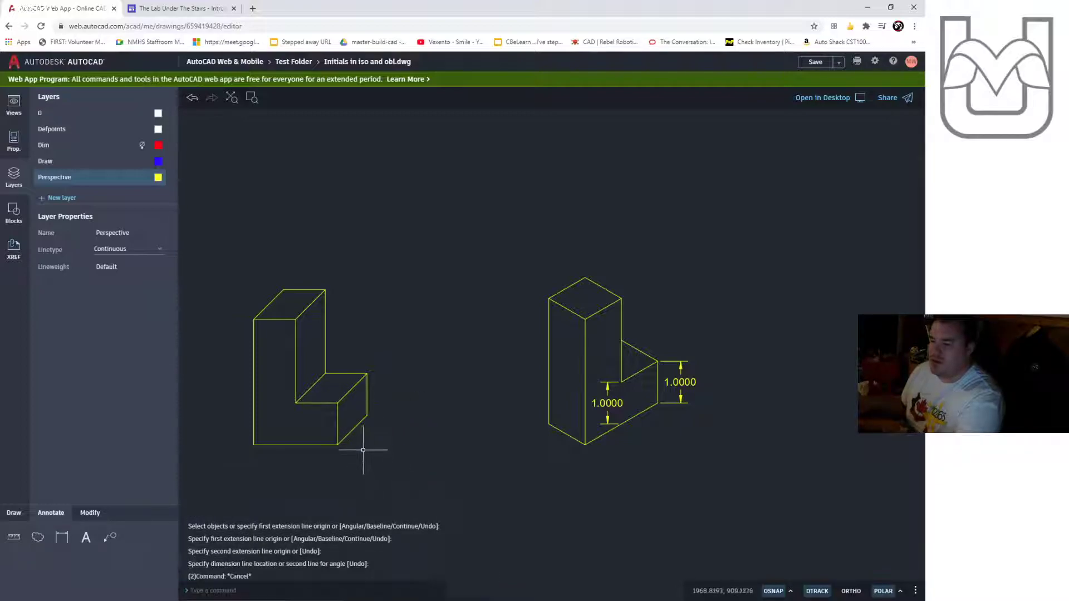
Add a vertical dimension to the front end edge of the oblique L's foot.
key(Return)
click(337, 443)
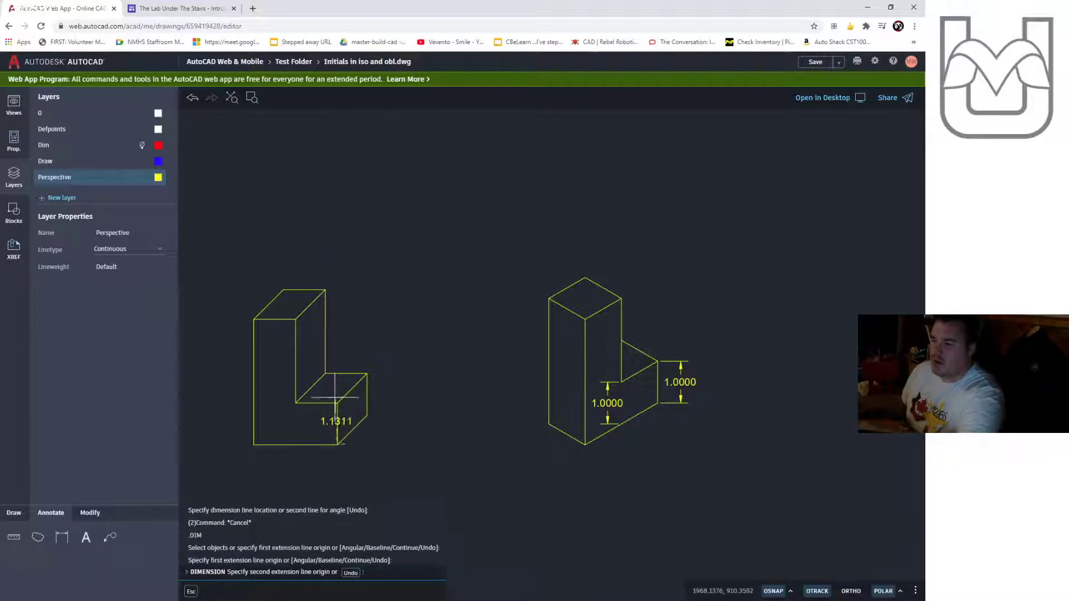
click(338, 403)
click(355, 405)
key(Return)
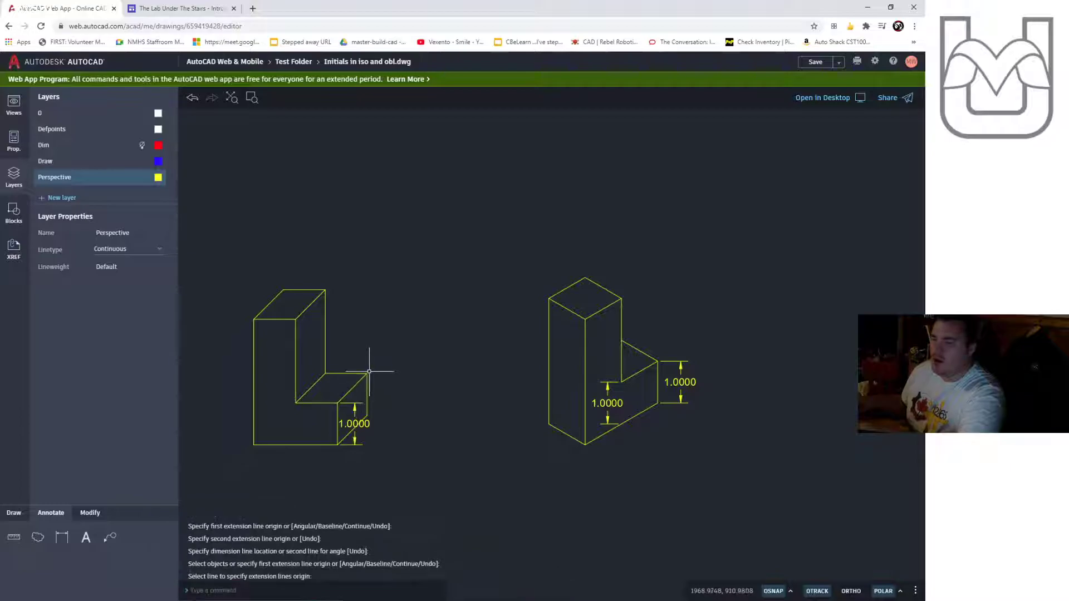
Add a vertical dimension to the rear end edge of the oblique L's foot, placed just outside the shape.
key(Return)
click(366, 374)
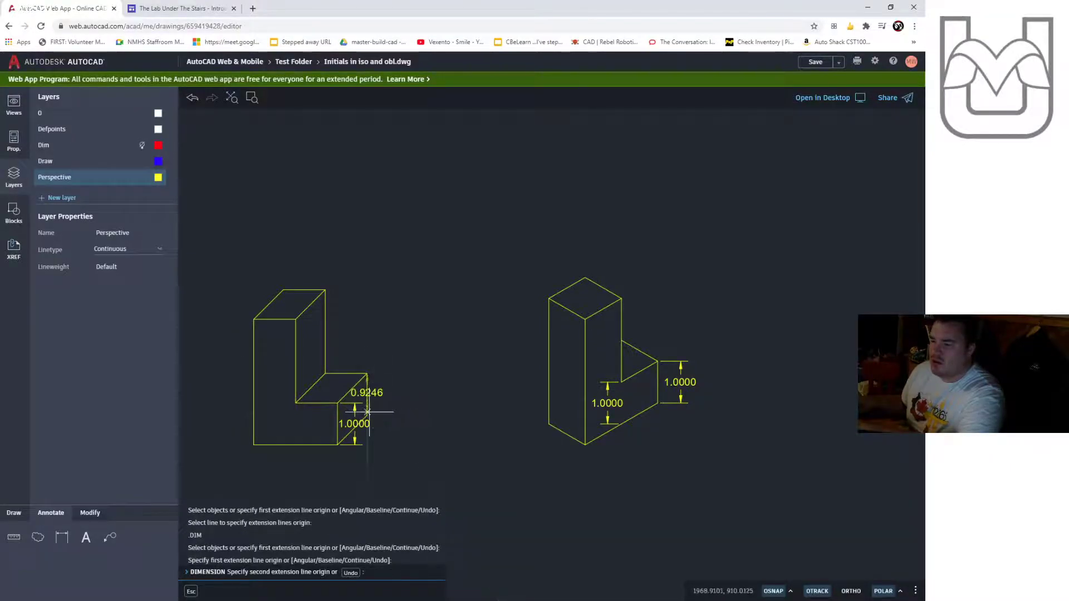
click(367, 415)
click(385, 405)
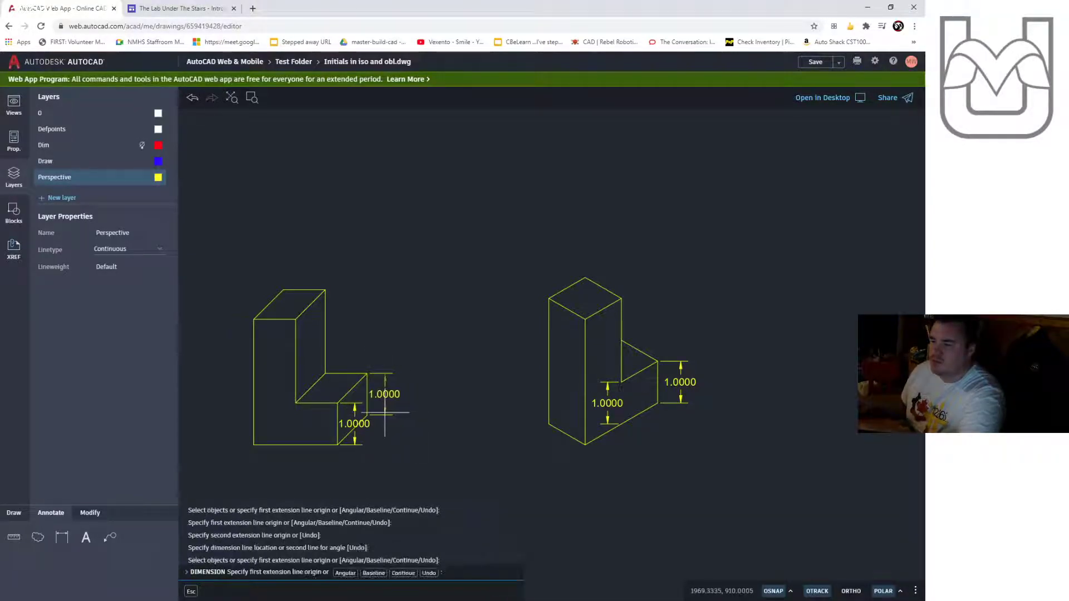
key(Escape)
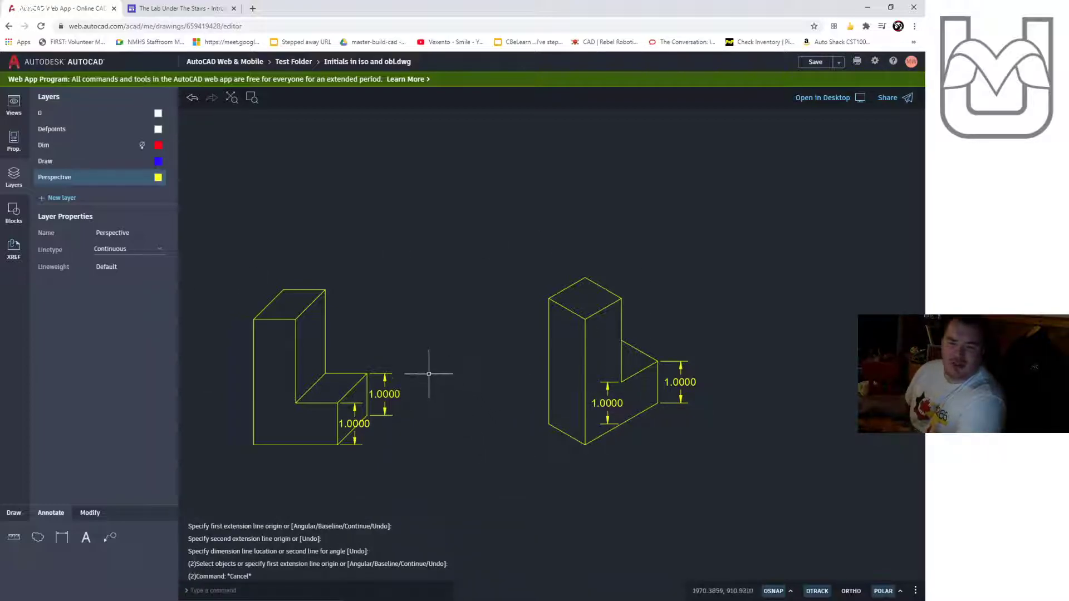
Draw a long horizontal horizon line in the empty space beside and above the isometric L.
scroll(574, 388, down, 3)
scroll(692, 370, down, 2)
middle_drag(730, 382, 506, 383)
scroll(534, 382, down, 3)
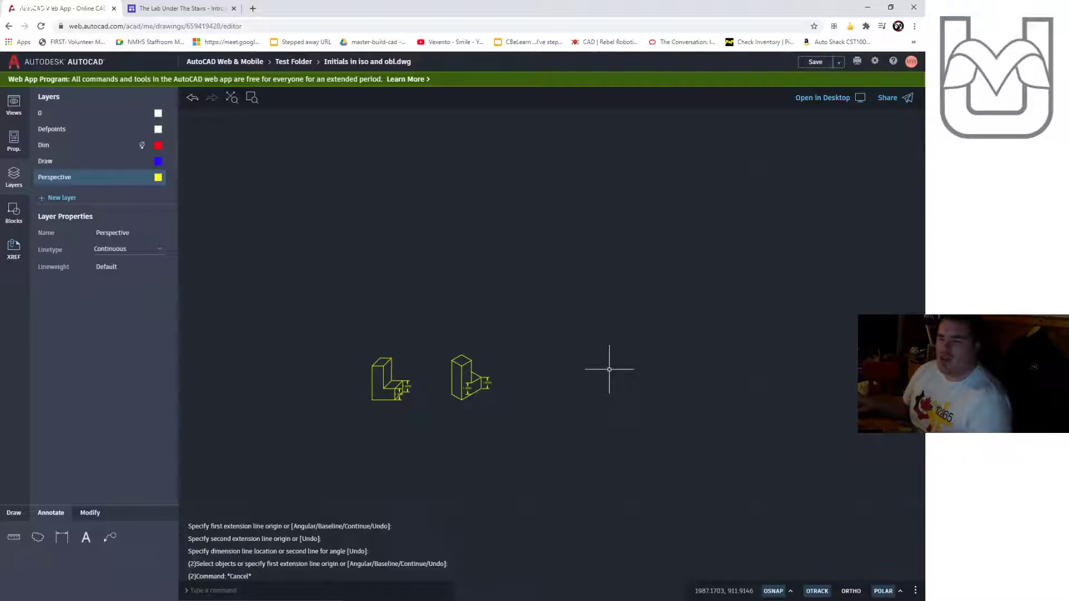
scroll(610, 370, up, 1)
middle_drag(640, 375, 516, 377)
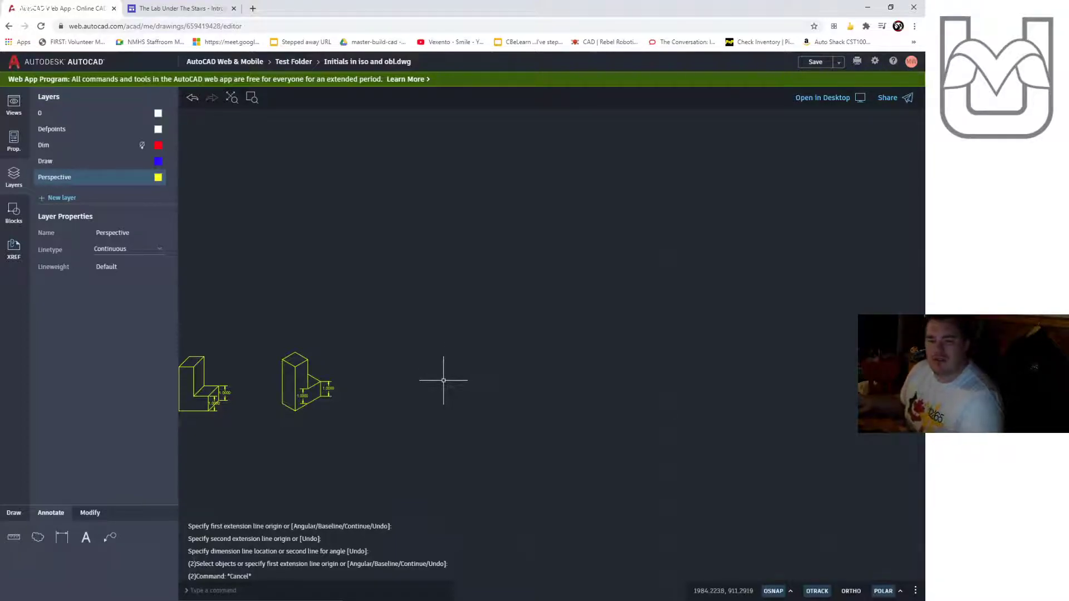
click(16, 517)
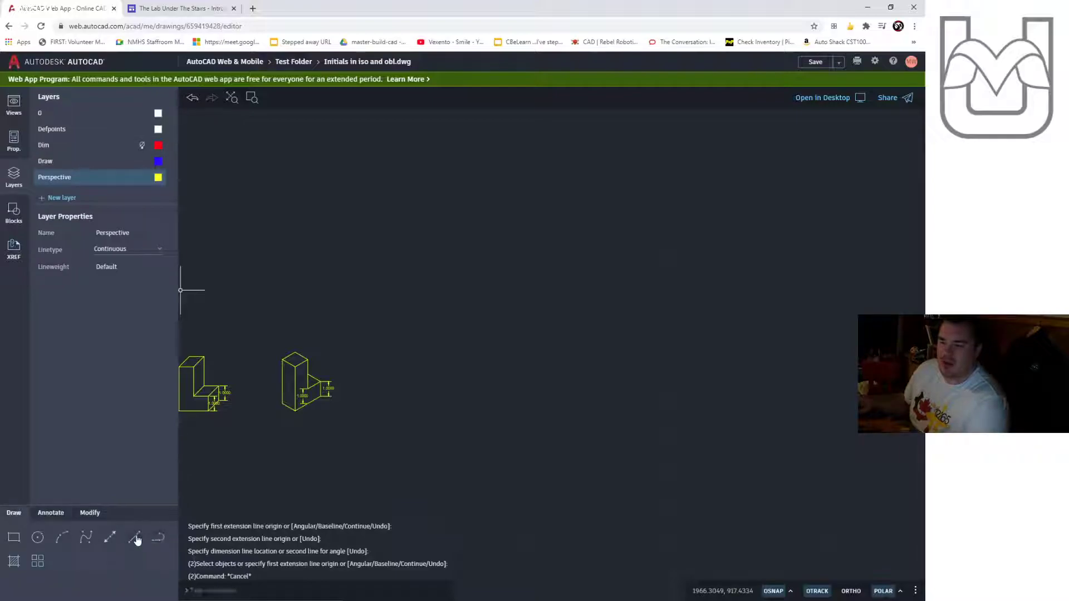
click(133, 537)
click(452, 214)
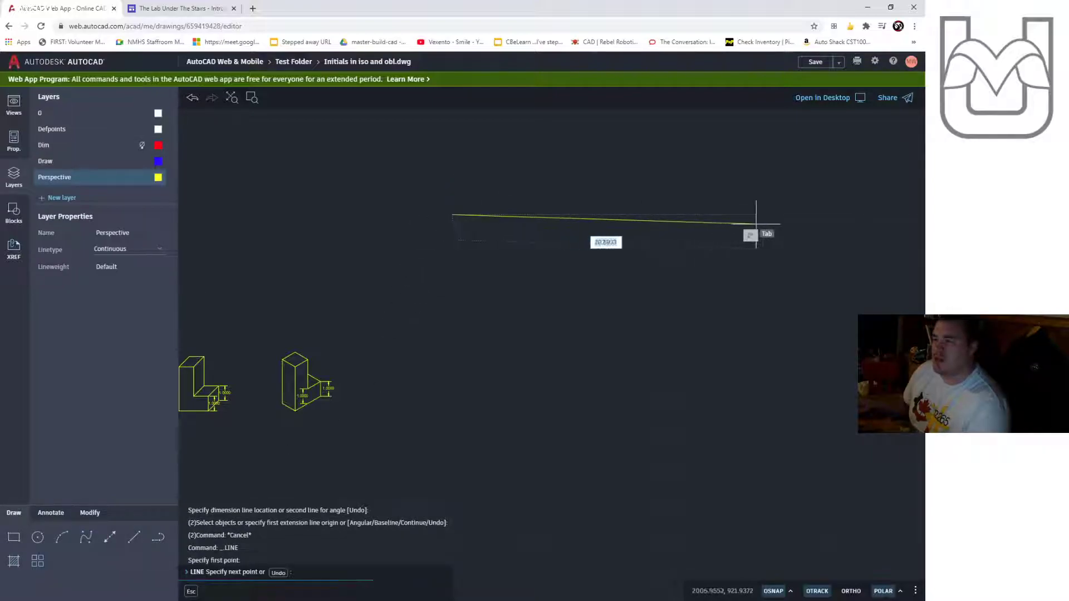
click(735, 214)
key(Escape)
key(Escape)
key(Escape)
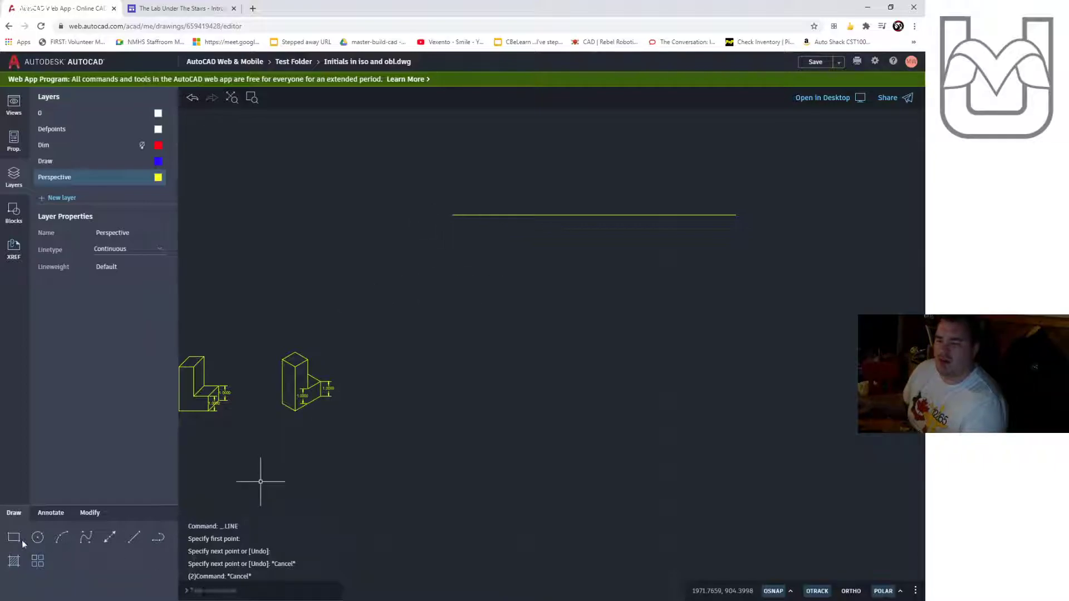
Draw a square with 1-unit sides from lines below the horizon line, near its left end.
click(137, 540)
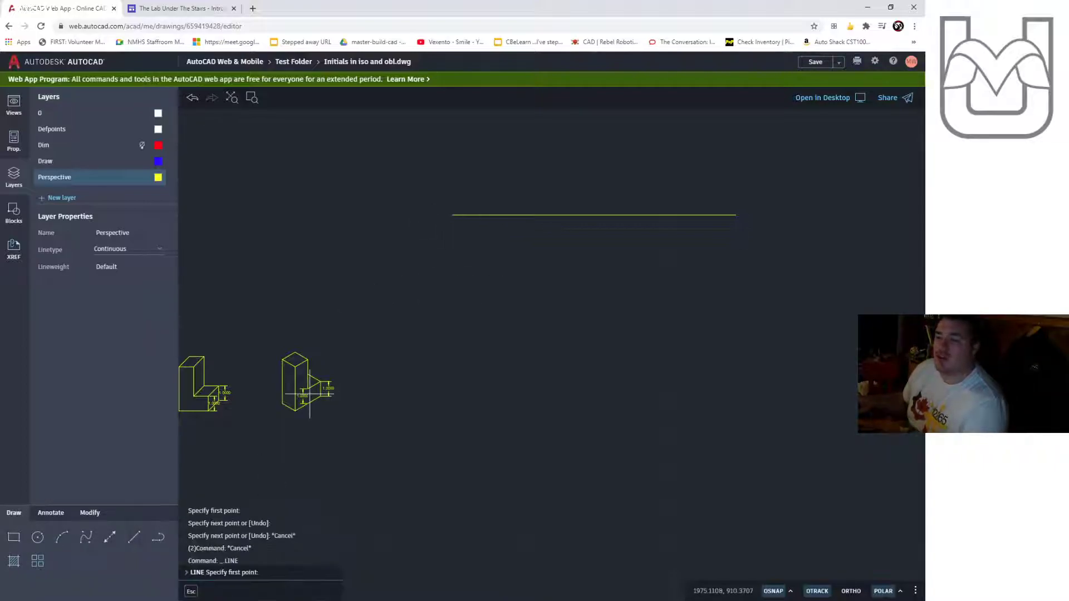
scroll(493, 252, up, 3)
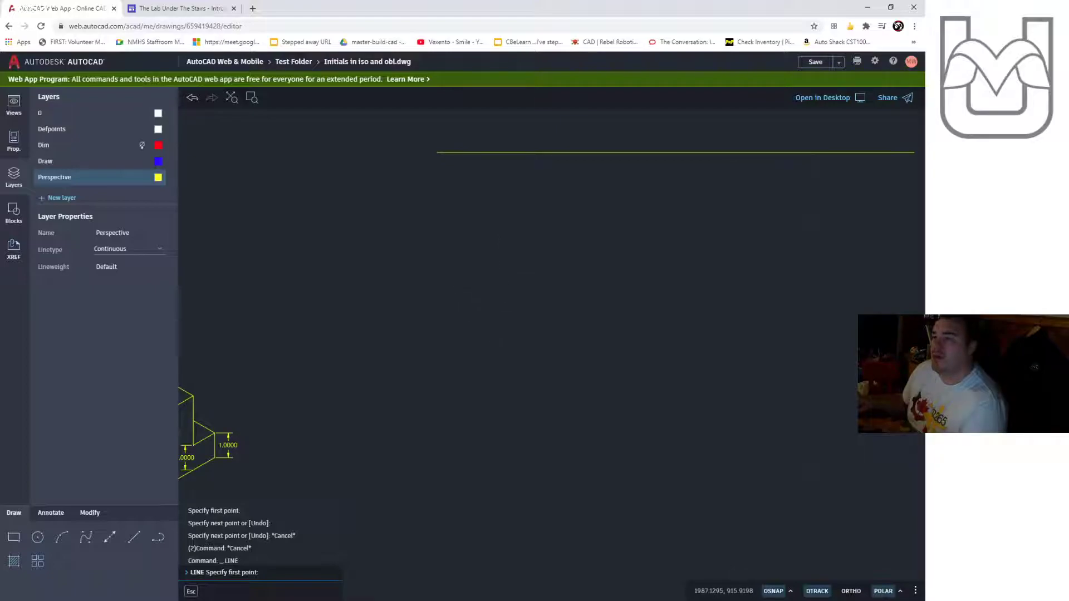
click(493, 316)
key(Return)
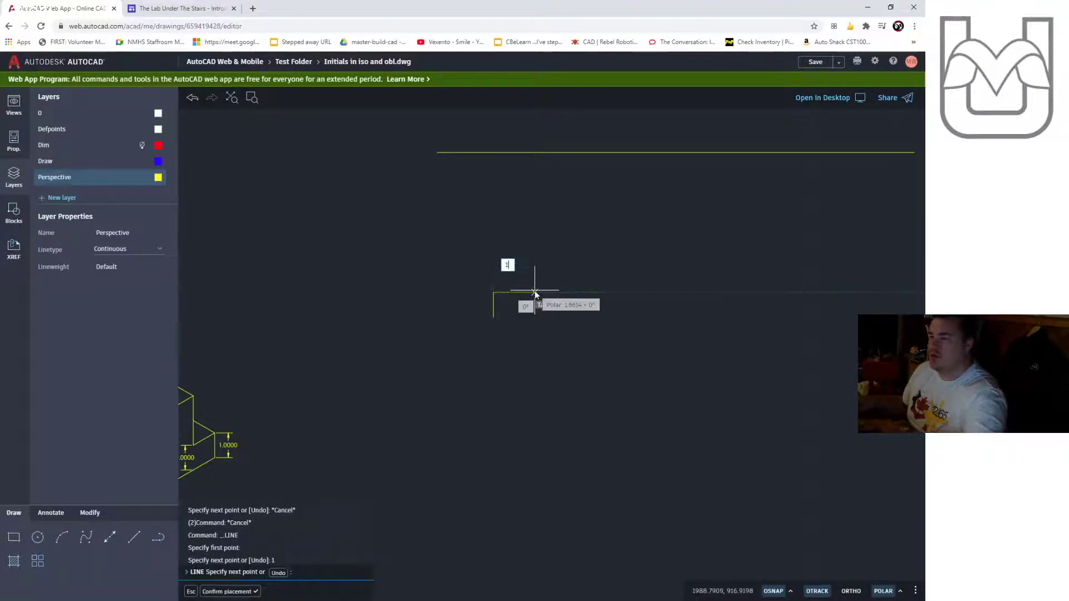
click(518, 317)
key(Escape)
key(Escape)
key(Escape)
Draw a projection line from the horizon line's left end to the square's upper-right corner.
scroll(570, 237, up, 3)
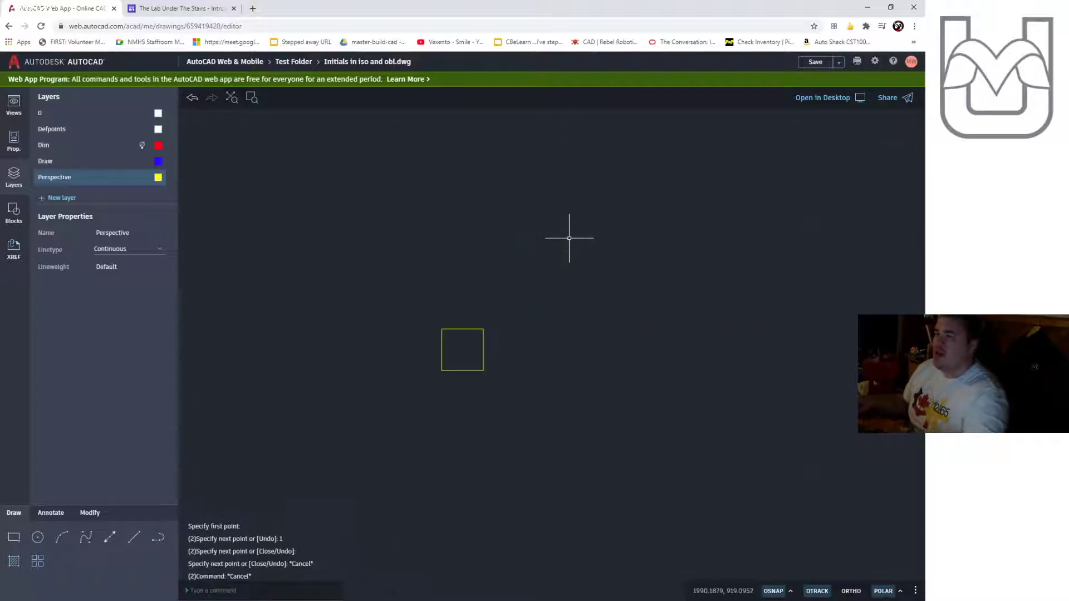
middle_drag(559, 240, 561, 310)
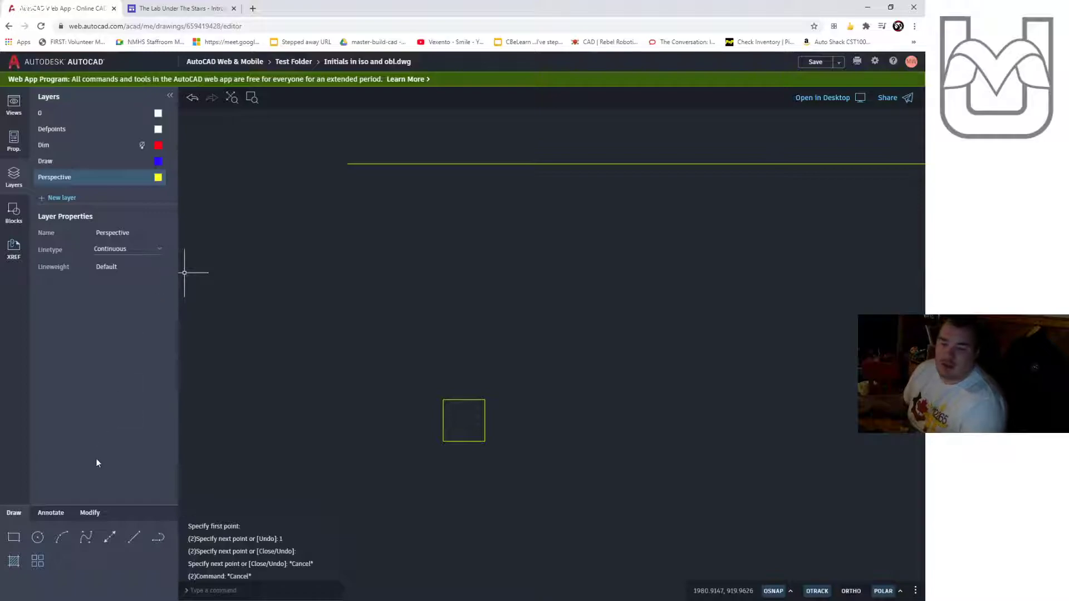
click(129, 541)
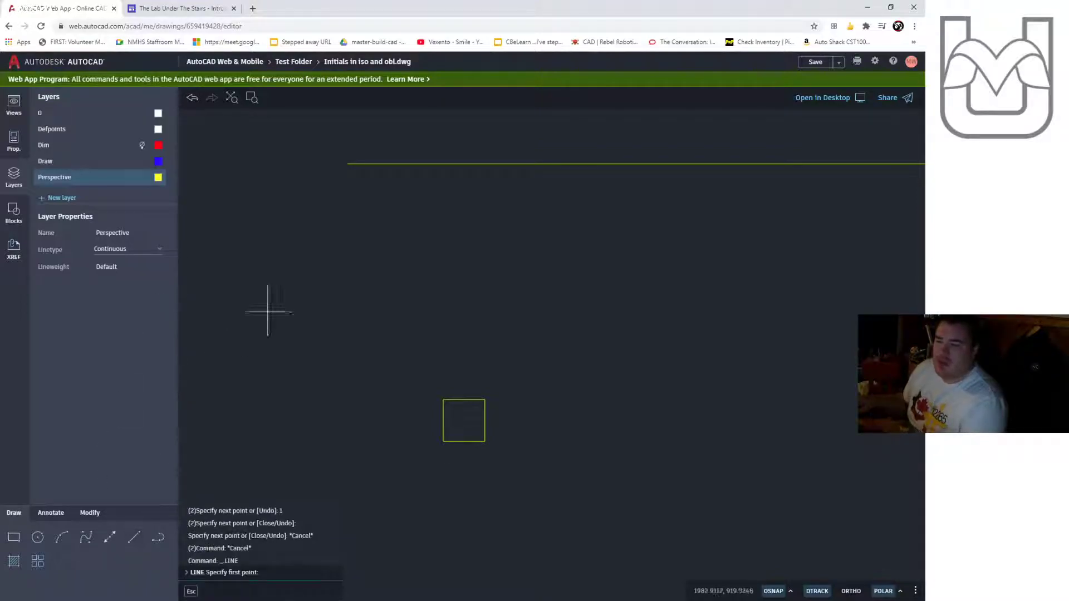
click(347, 163)
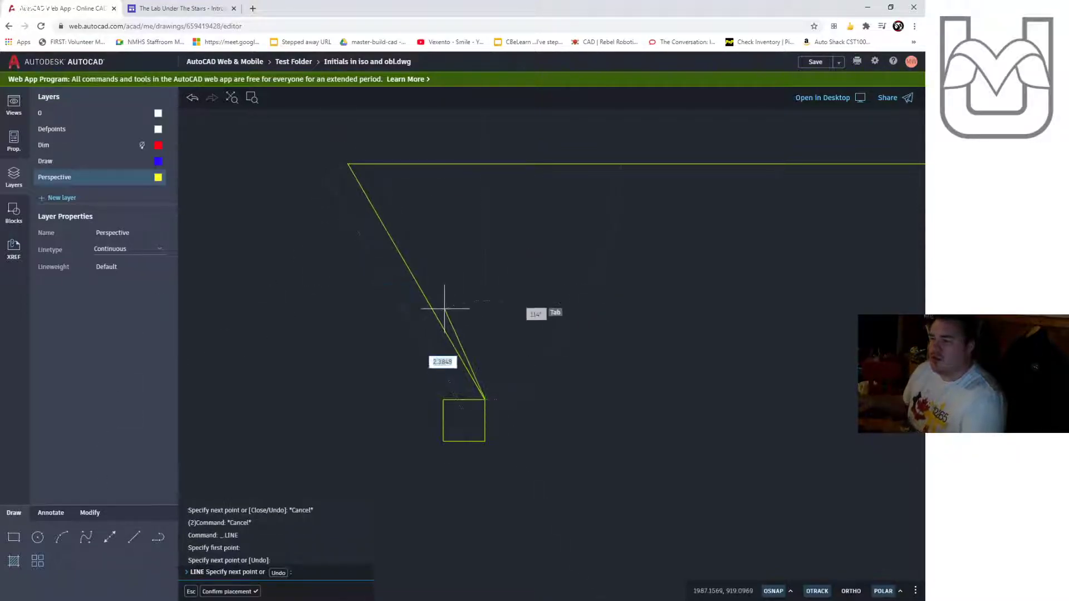
key(Escape)
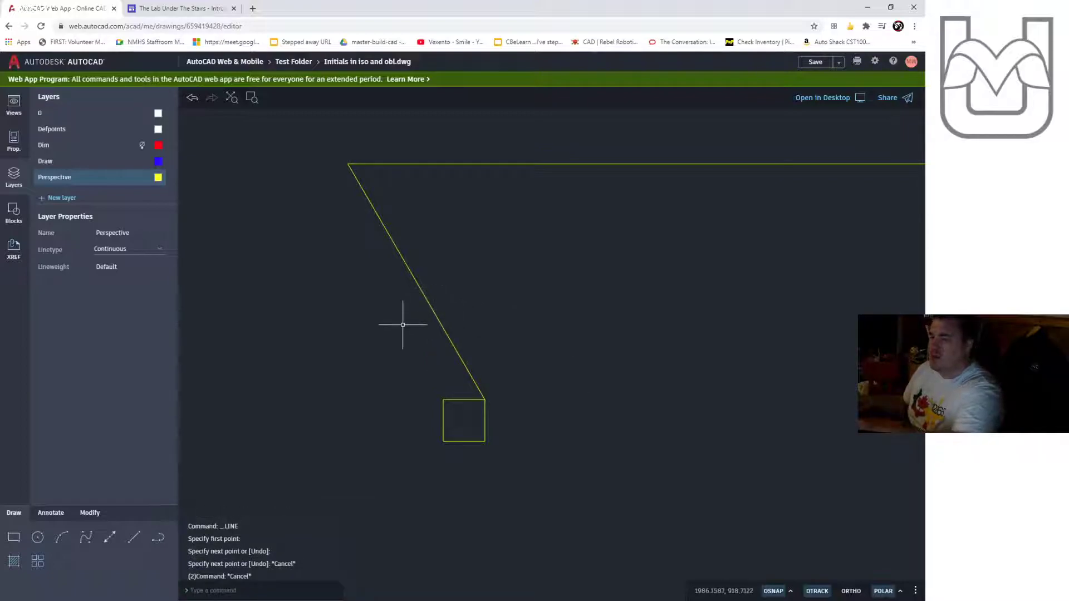
Draw projection lines from the square's lower-left and upper-left corners to the horizon line's left end.
key(Return)
click(443, 441)
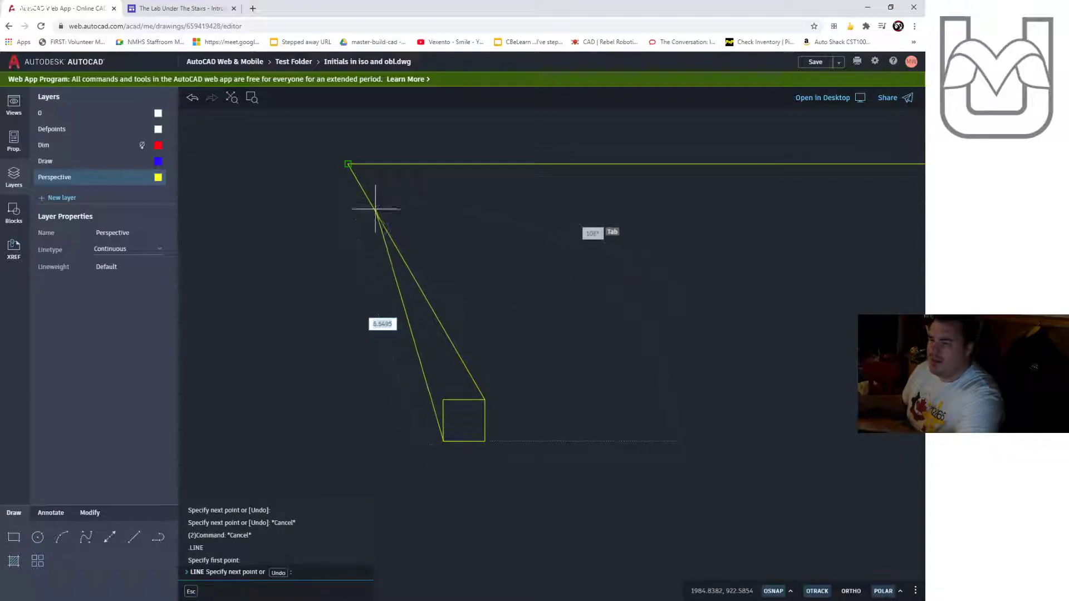
click(347, 164)
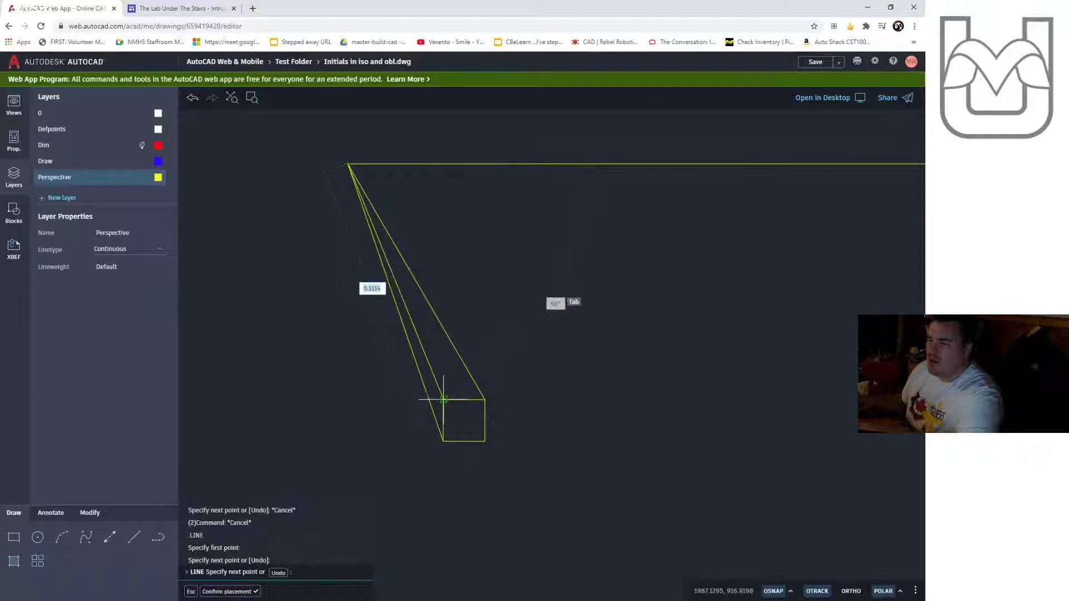
click(443, 399)
key(Escape)
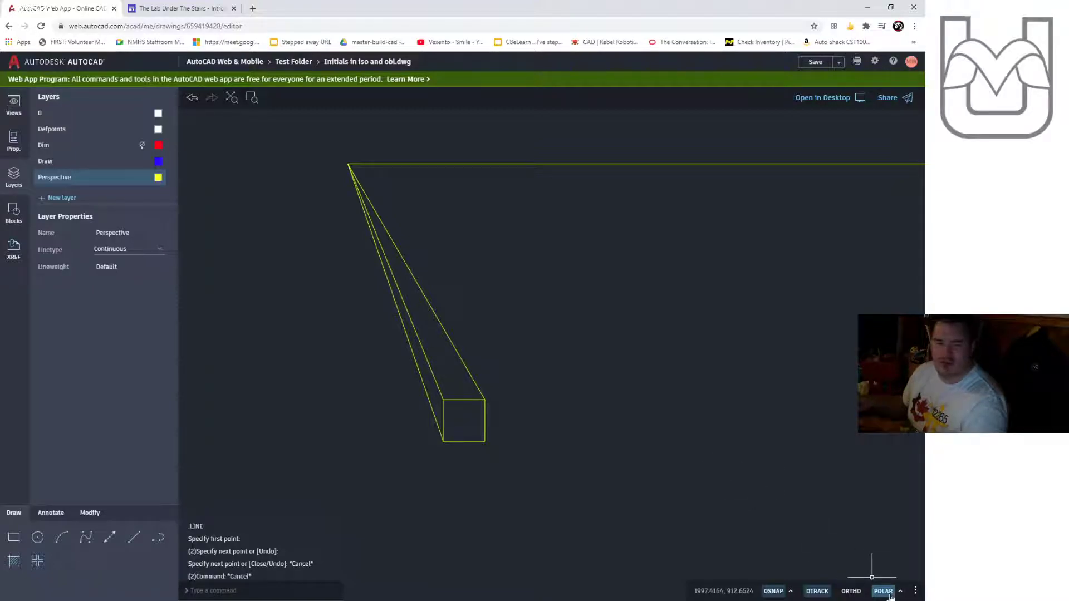
Draw a 1-unit line from the square's upper-left corner along its projection line to mark the block's depth.
scroll(400, 380, up, 2)
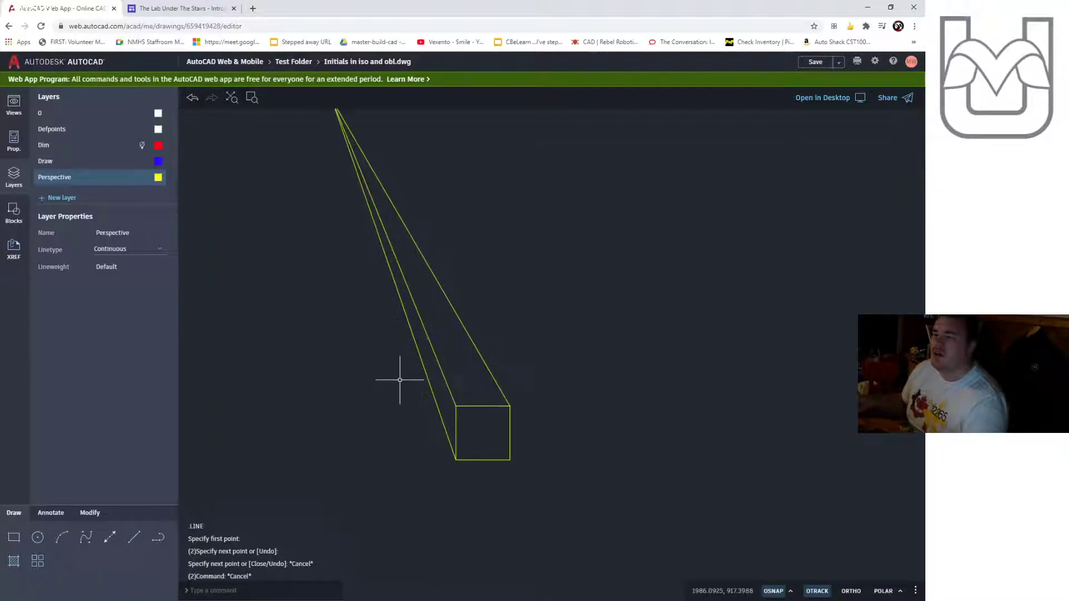
click(133, 537)
click(456, 406)
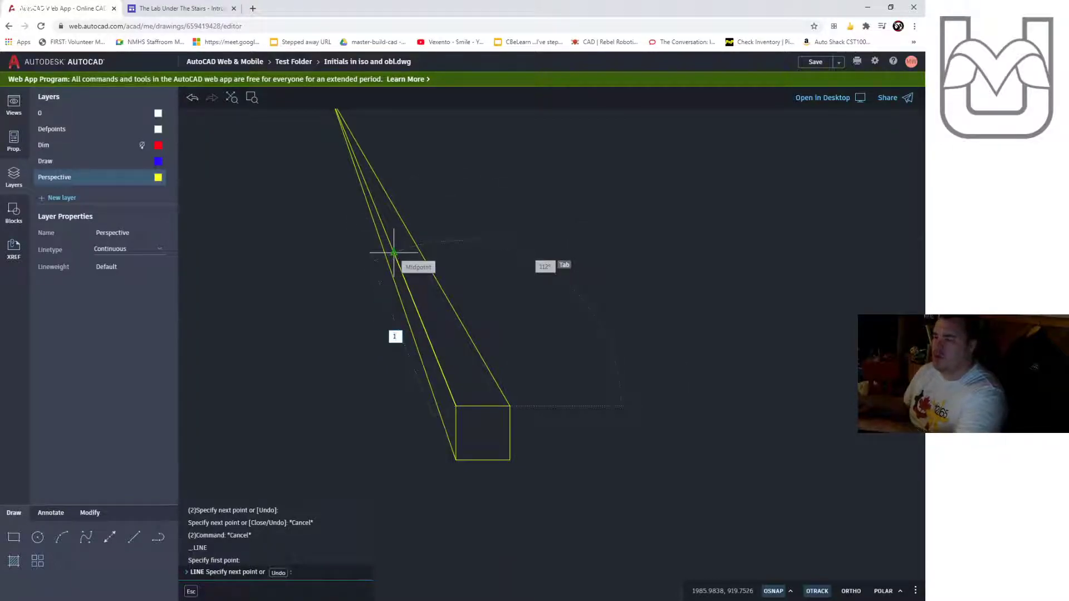
key(Return)
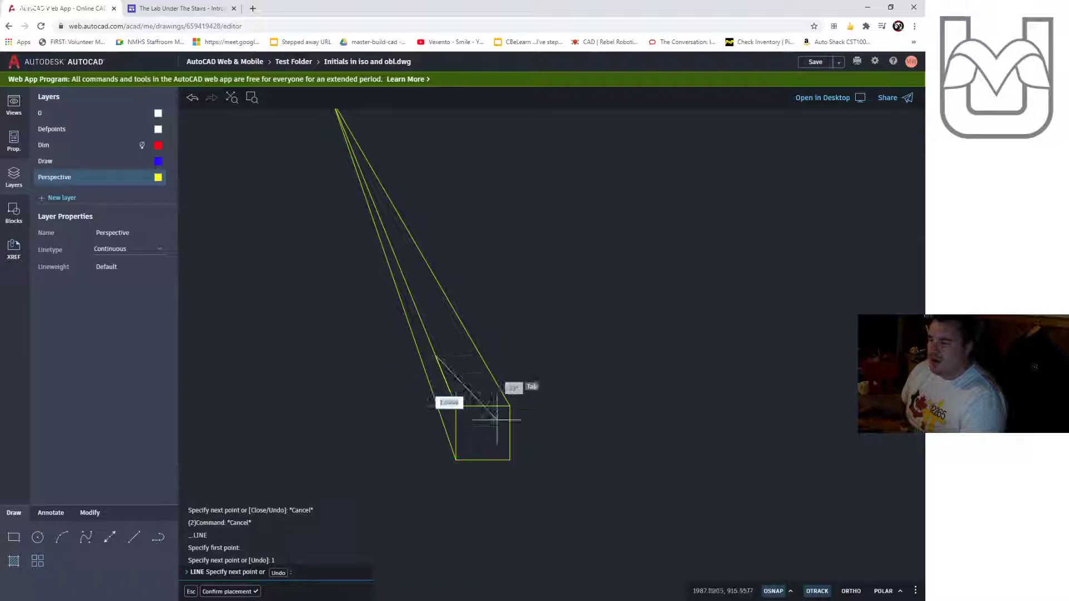
Set the polar tracking angle to 90 degrees and end the depth line.
click(900, 591)
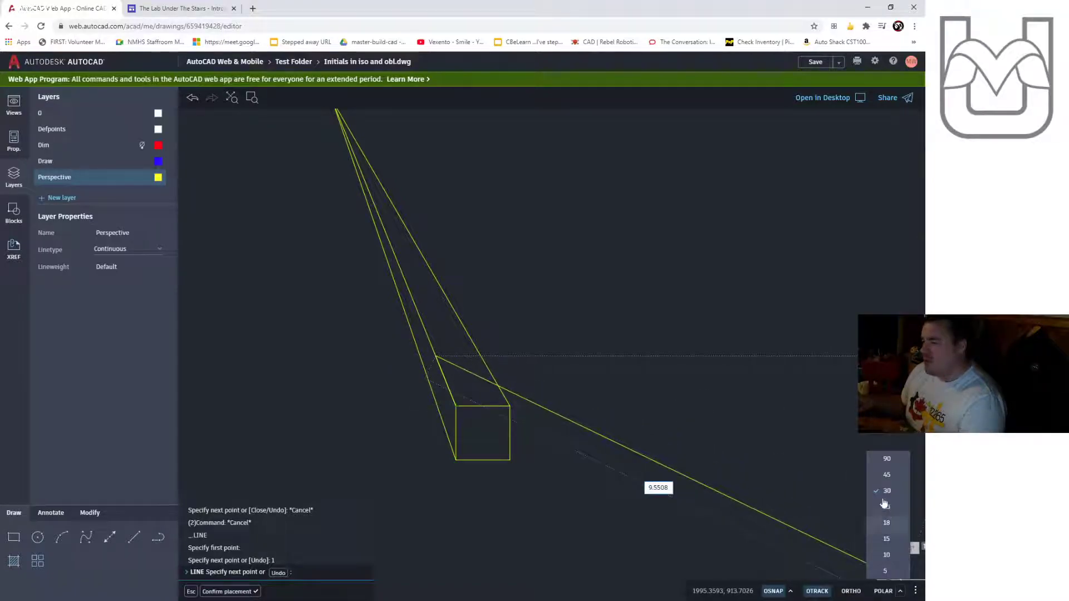
click(890, 462)
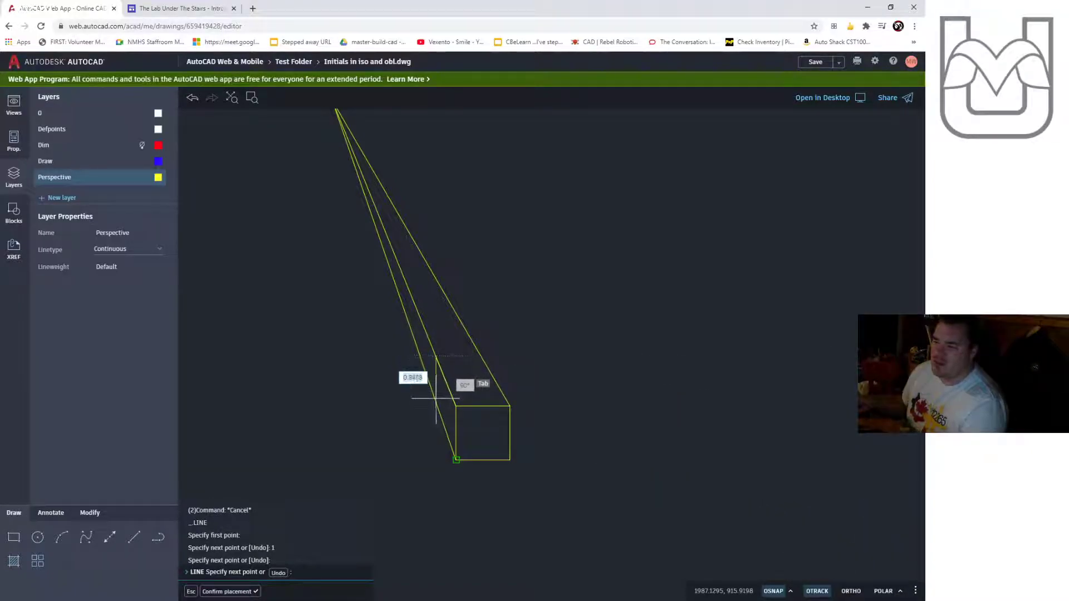
scroll(435, 398, up, 2)
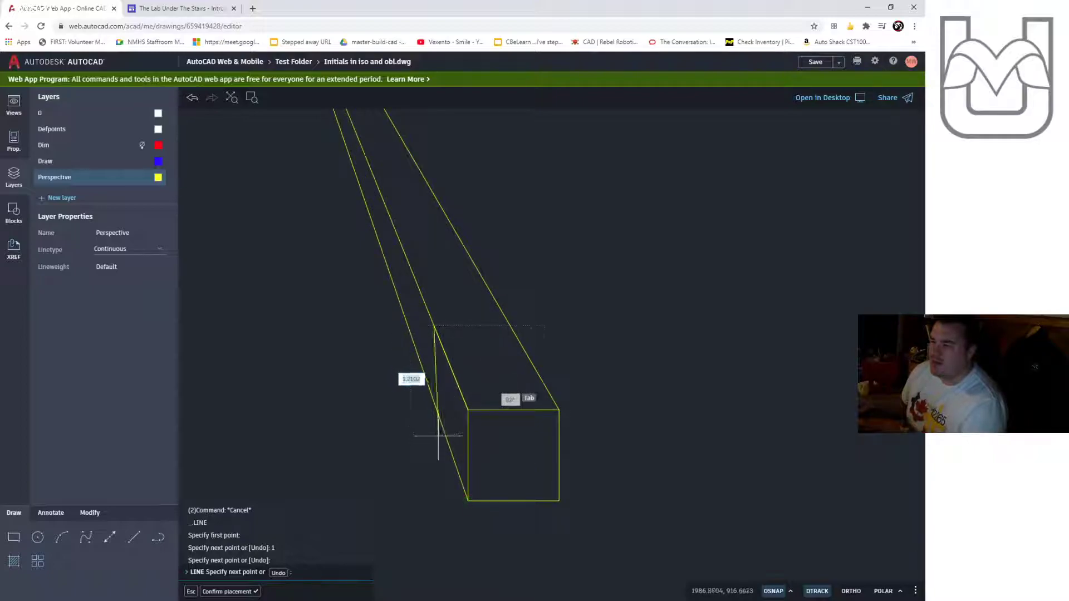
key(Escape)
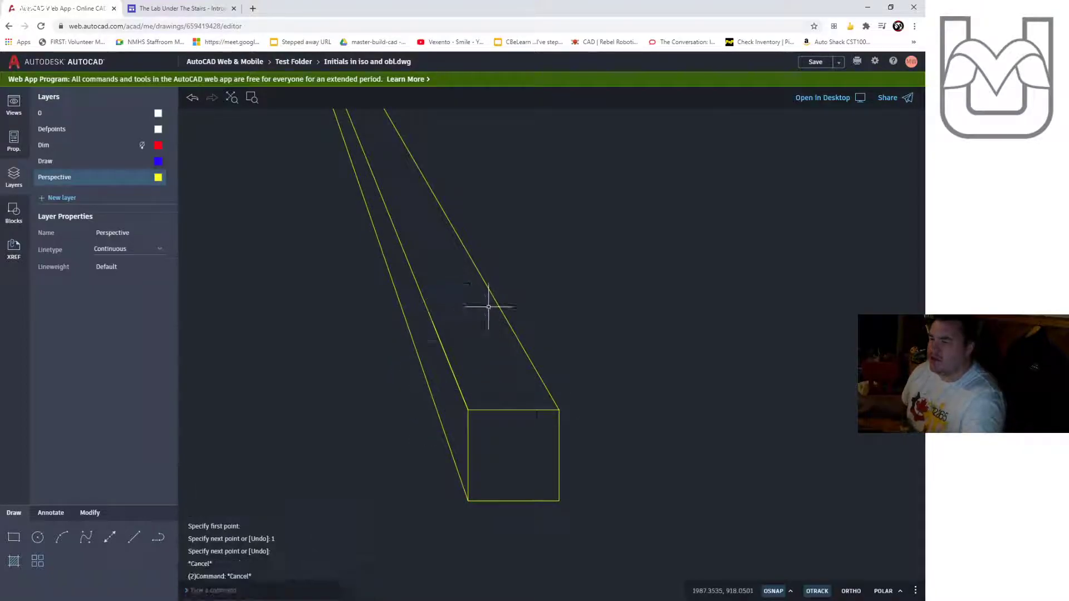
click(134, 544)
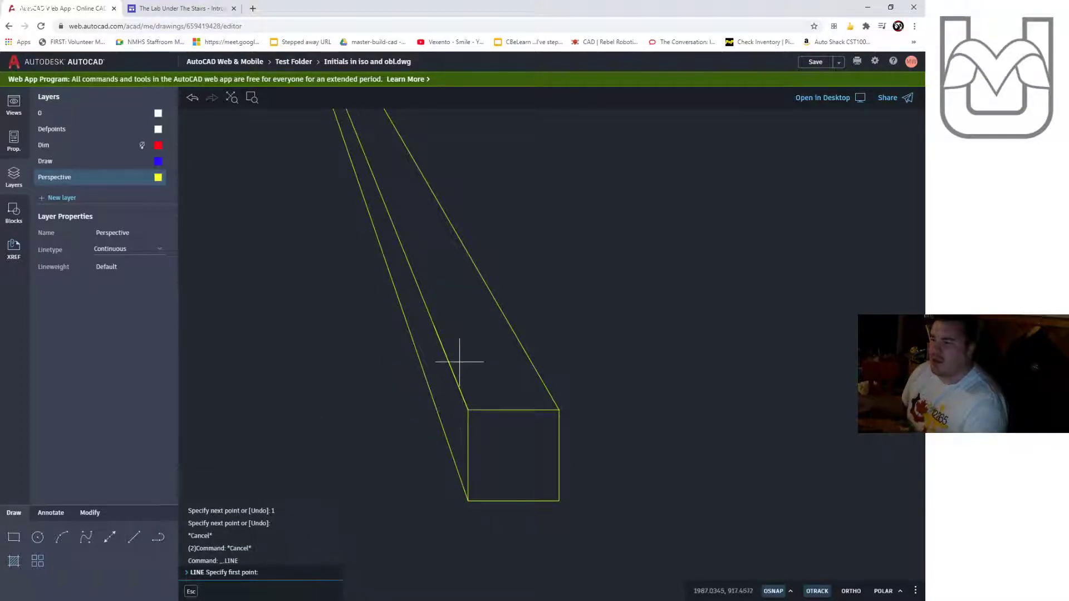
click(434, 325)
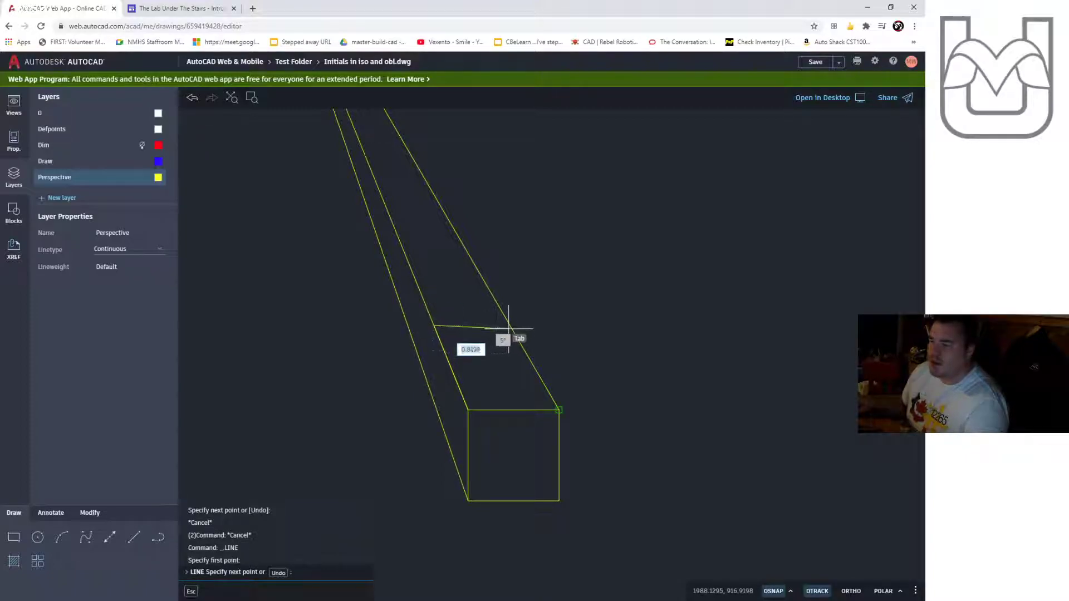
key(Escape)
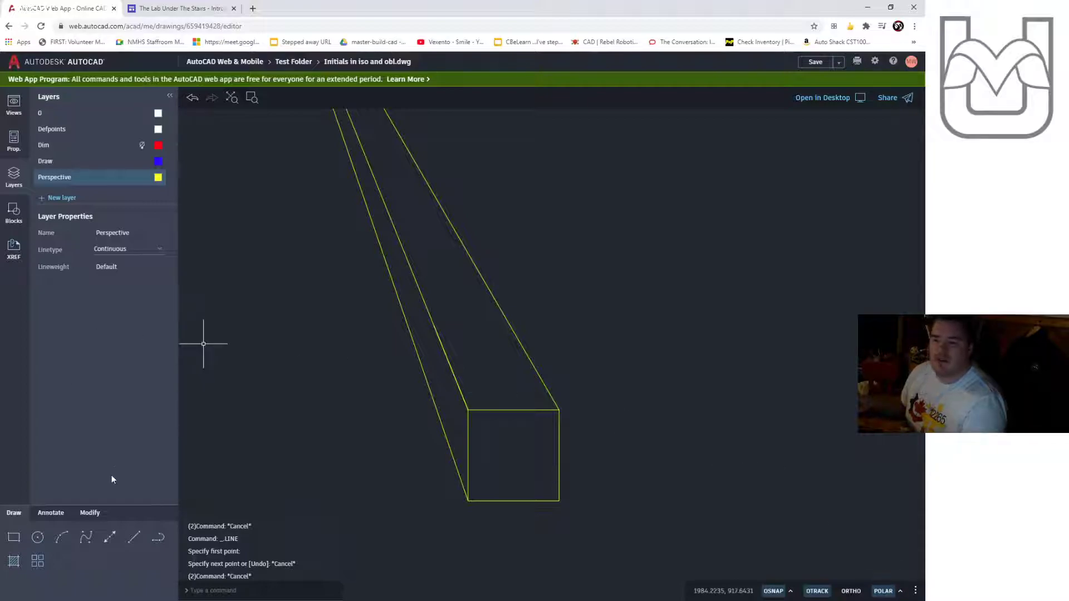
Draw the block's rear edges from the depth line's end: horizontally to the right projection line and vertically to the lower-left one.
click(132, 538)
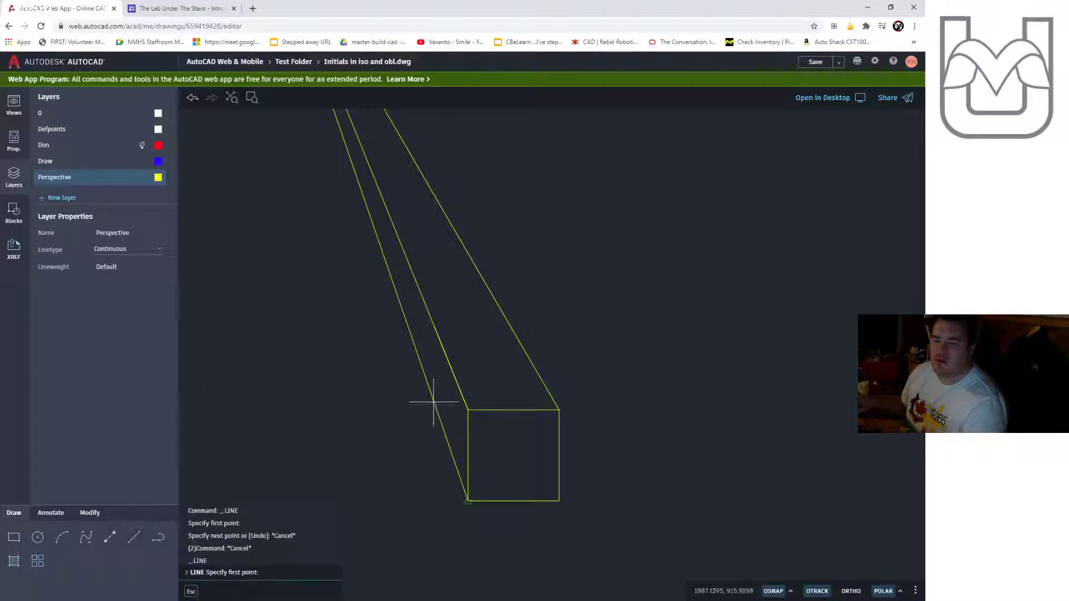
click(434, 325)
click(510, 325)
key(Escape)
key(Return)
click(434, 325)
click(433, 399)
key(Escape)
Trim the three projection lines between the block's rear edges and the horizon line.
text(trim)
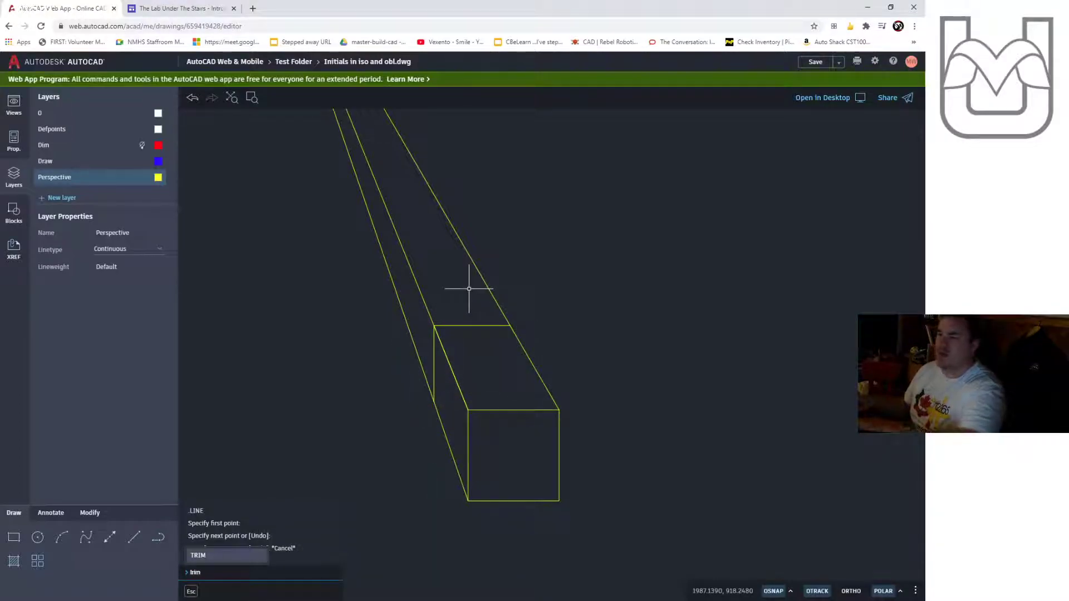
key(Return)
click(511, 245)
click(346, 279)
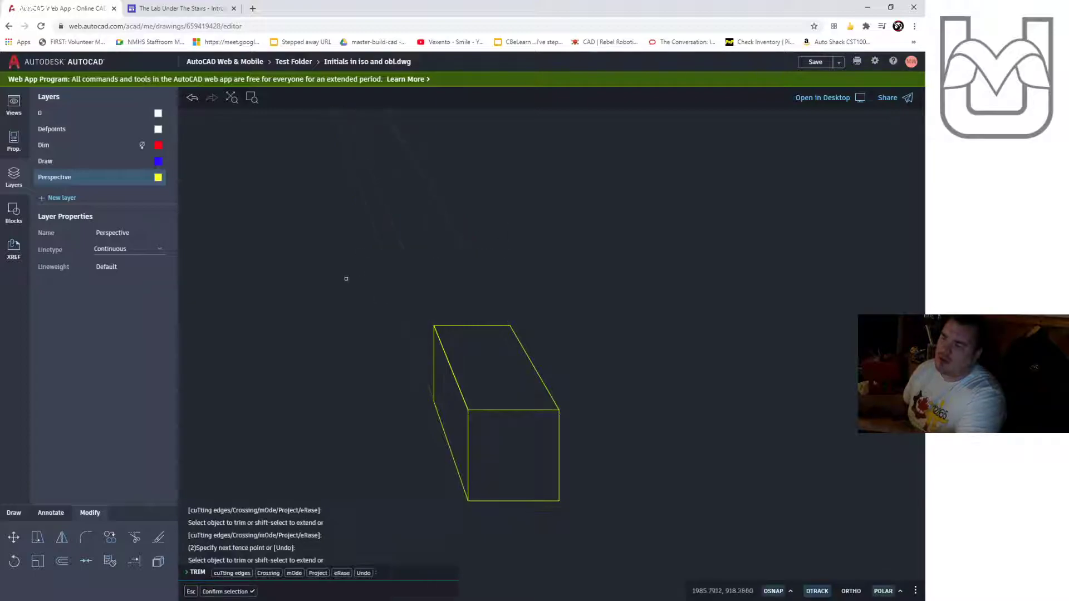
scroll(433, 336, down, 5)
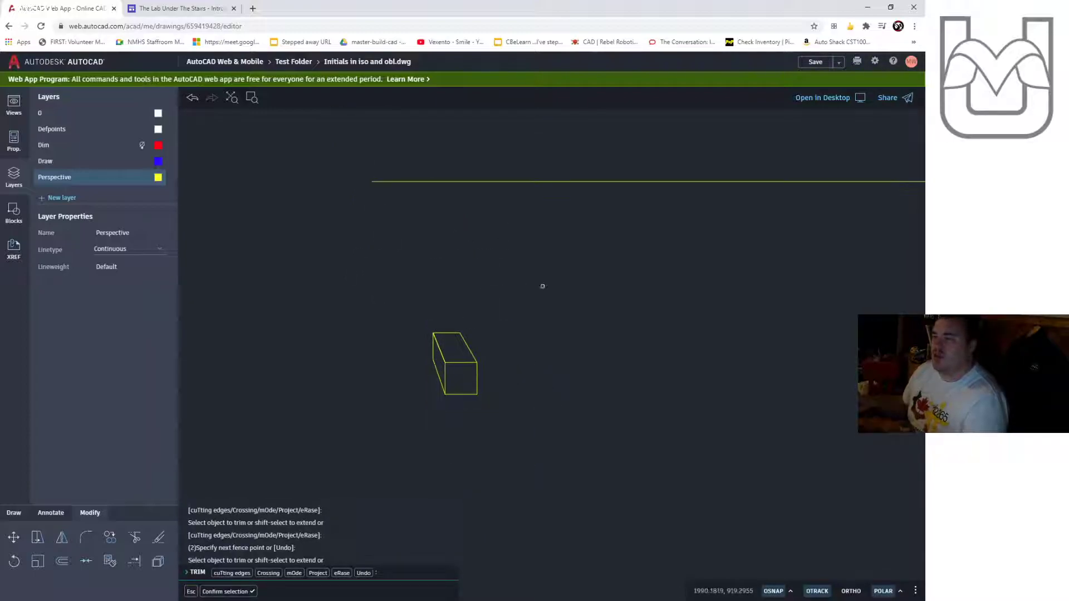
key(Escape)
key(Escape)
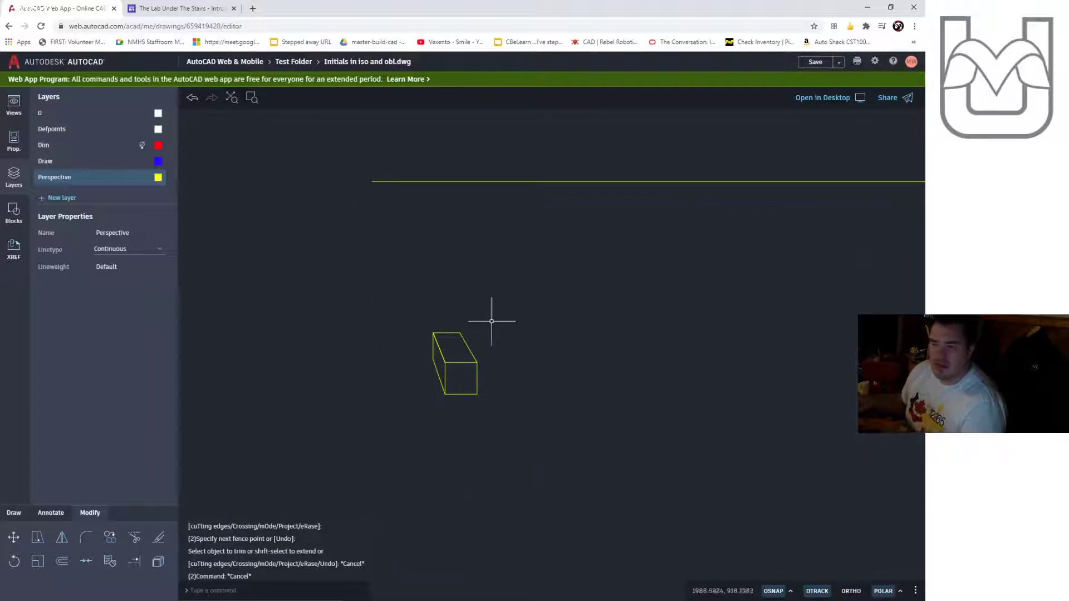
Add a vertical dimension to the block's rear left edge, placed just outside the shape.
scroll(448, 358, up, 5)
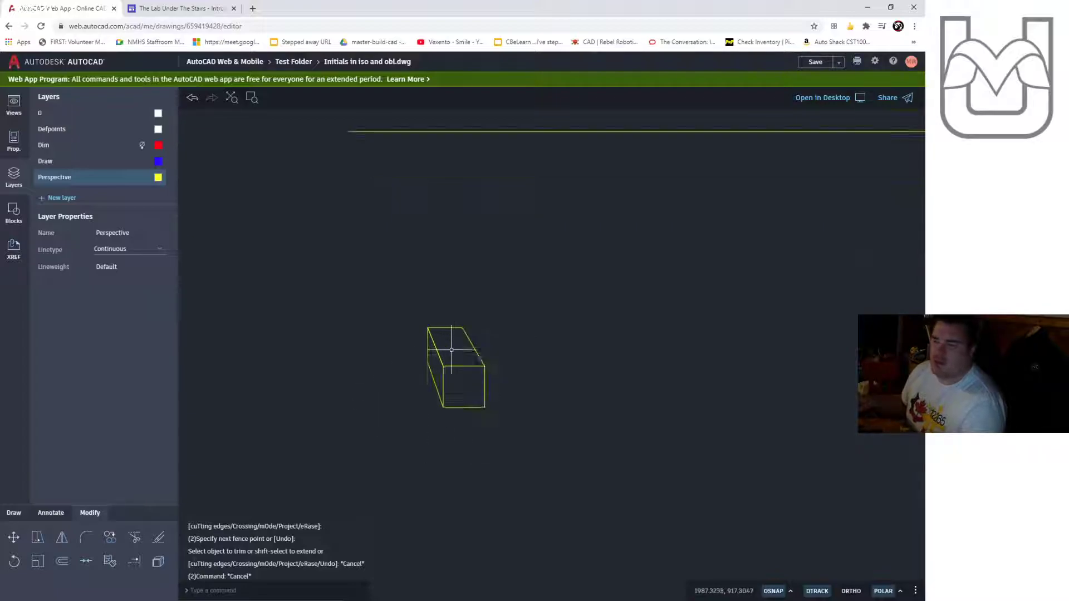
click(50, 513)
click(61, 539)
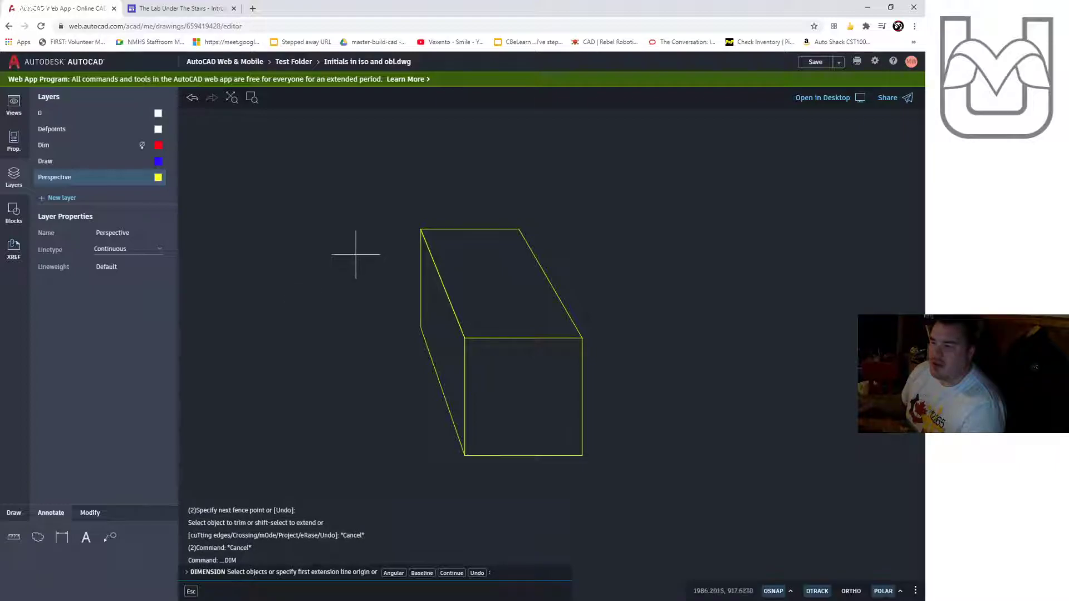
click(421, 229)
click(421, 327)
click(383, 331)
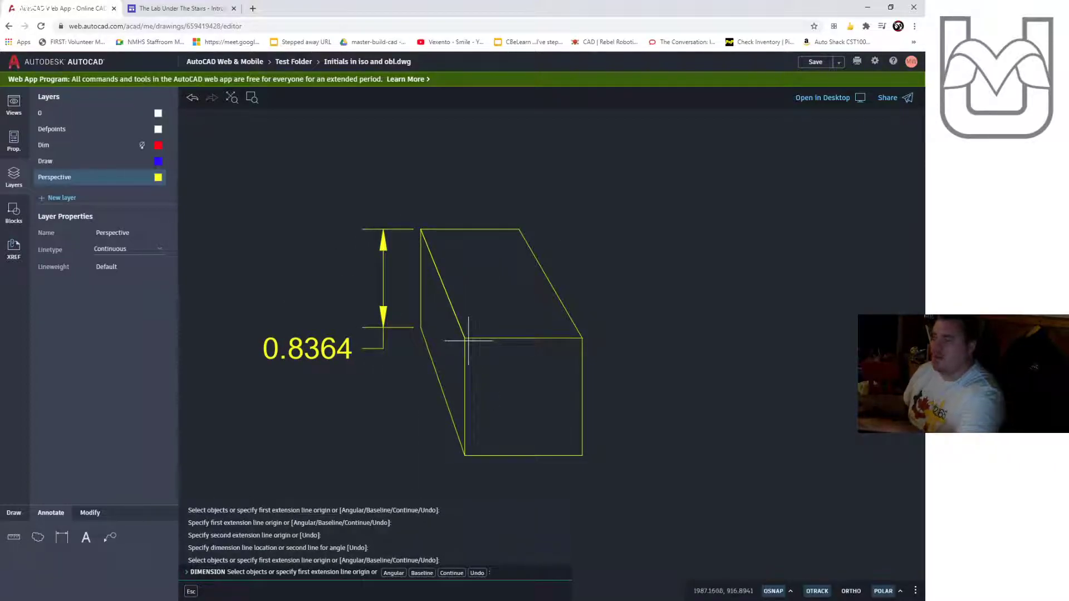
Add a vertical dimension to the left edge of the block's front square, placed to its left.
click(463, 364)
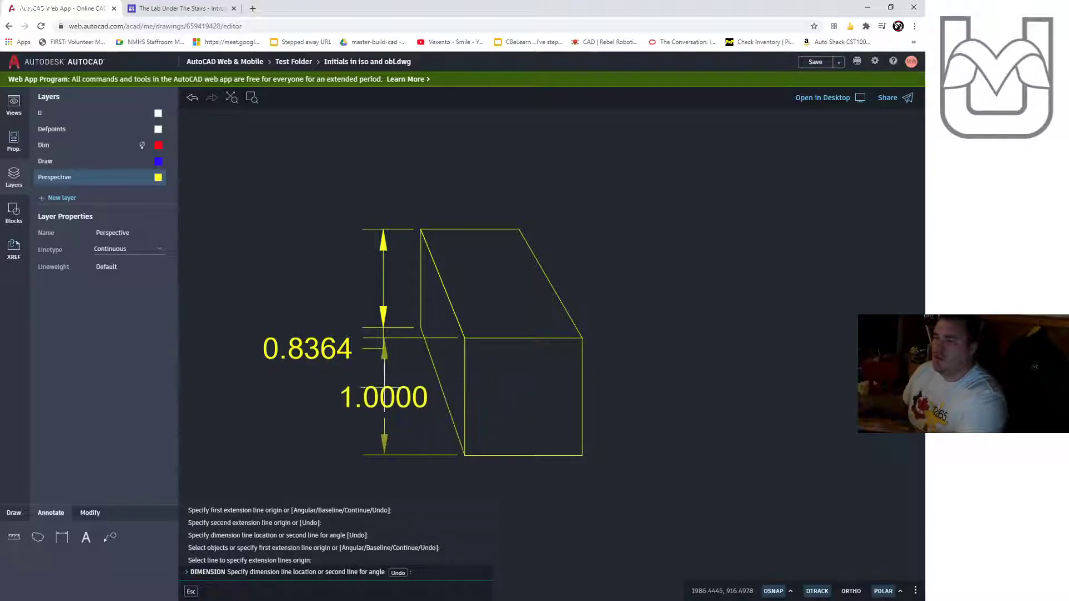
click(414, 390)
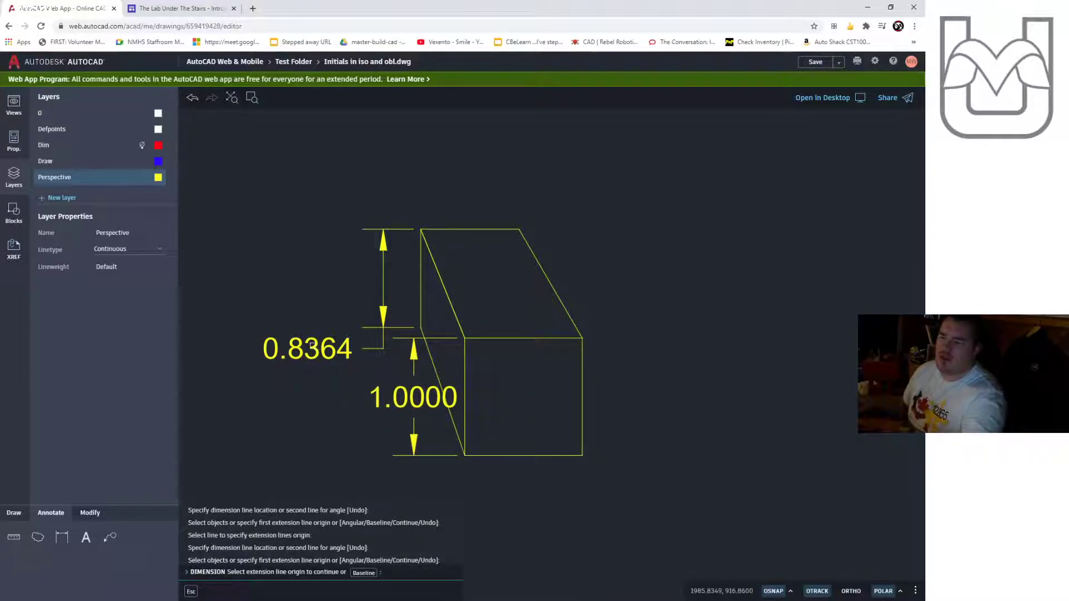
key(Escape)
key(Escape)
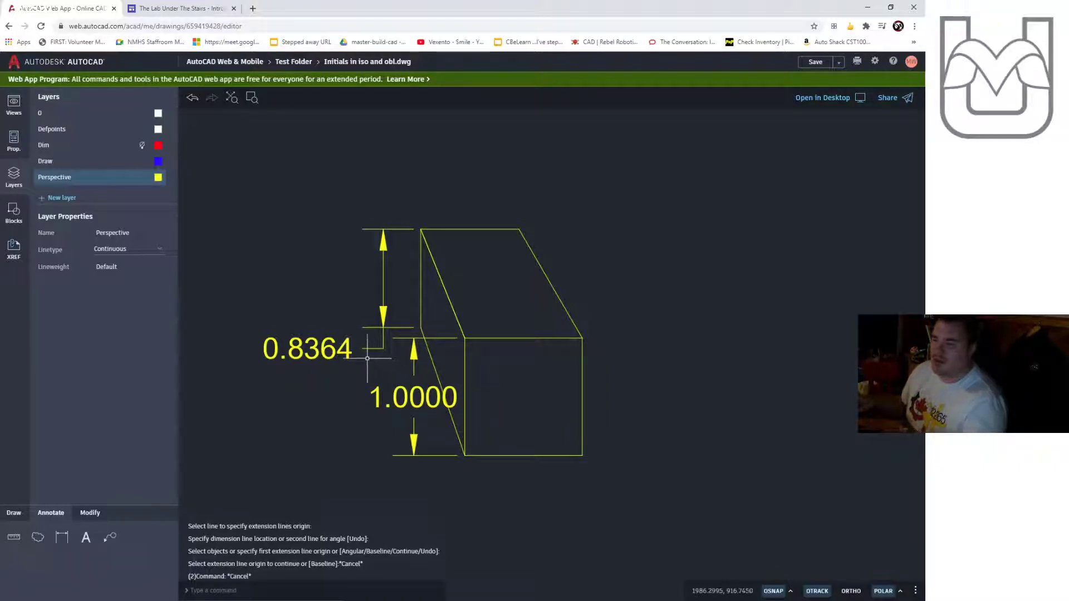
scroll(363, 352, down, 5)
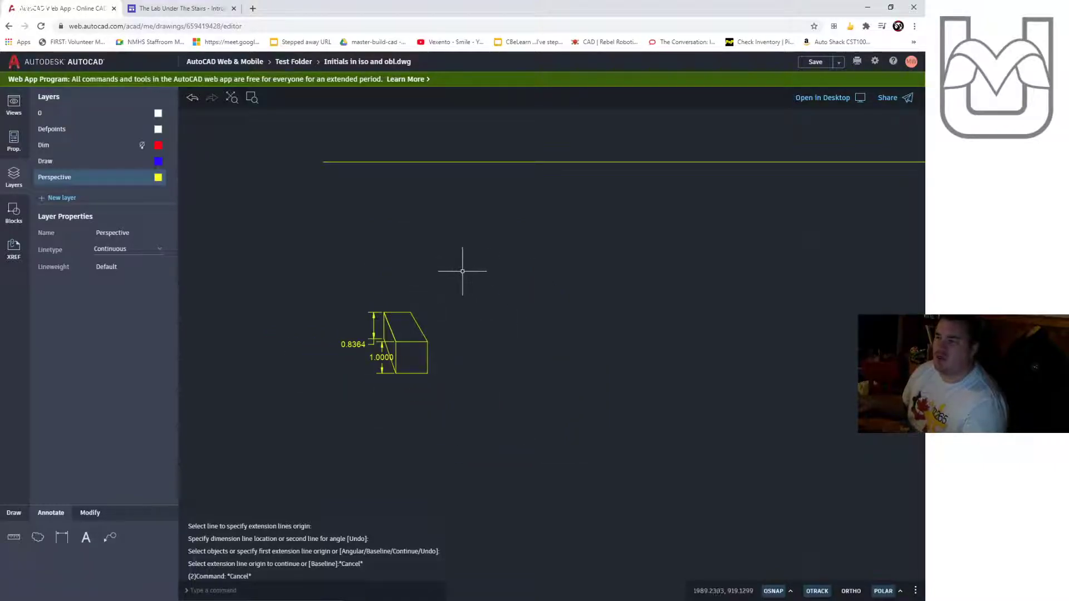
click(412, 337)
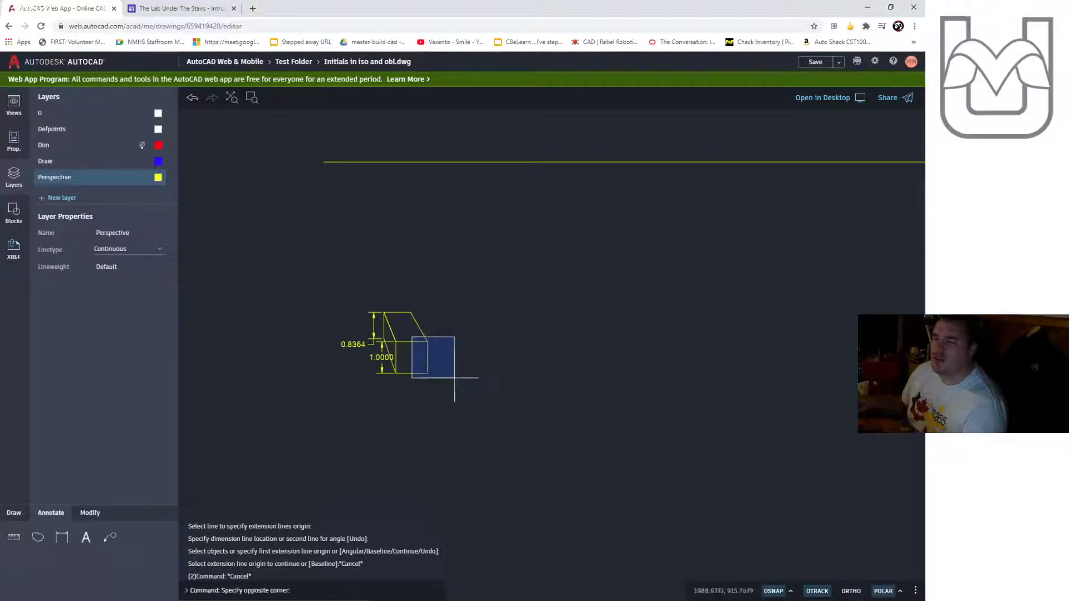
click(396, 357)
key(Escape)
Copy the block's front square and paste one copy to its upper right below the horizon line and another left of the horizon's end.
click(389, 333)
click(438, 384)
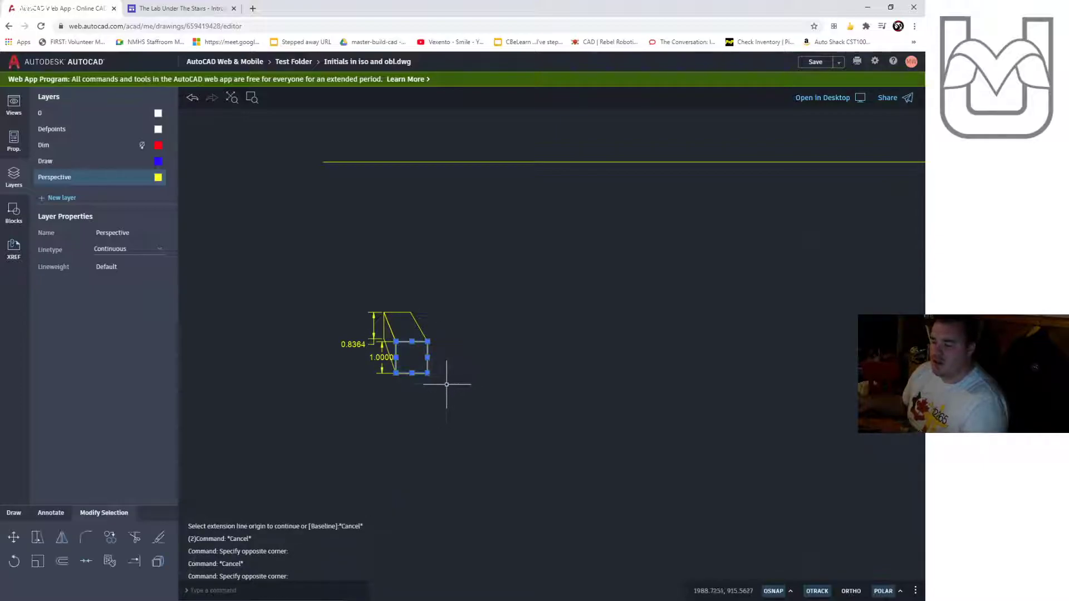
key(ctrl+c)
key(ctrl+v)
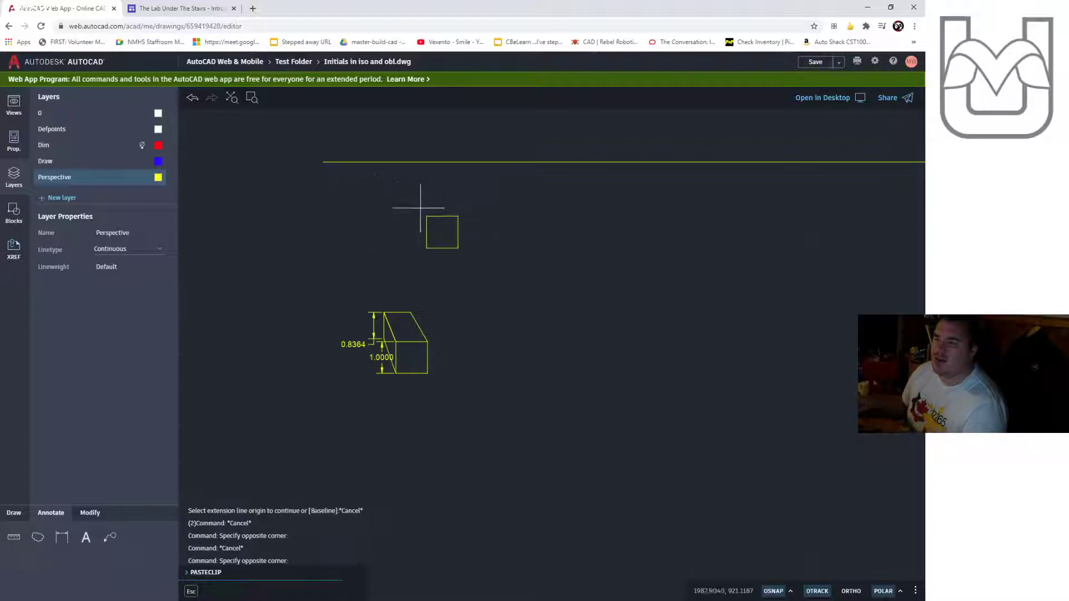
click(596, 202)
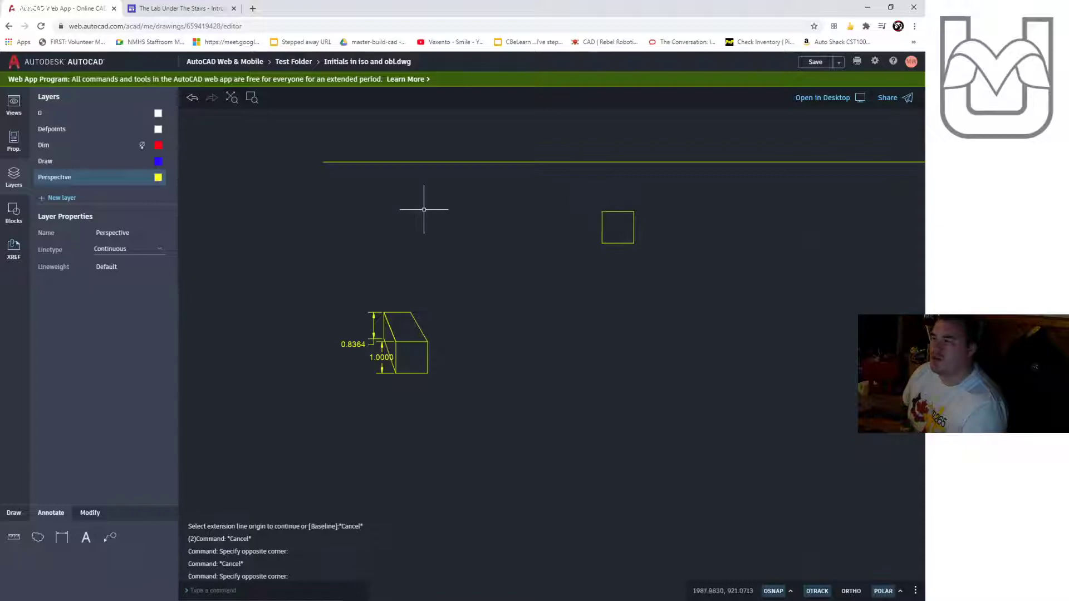
key(ctrl+v)
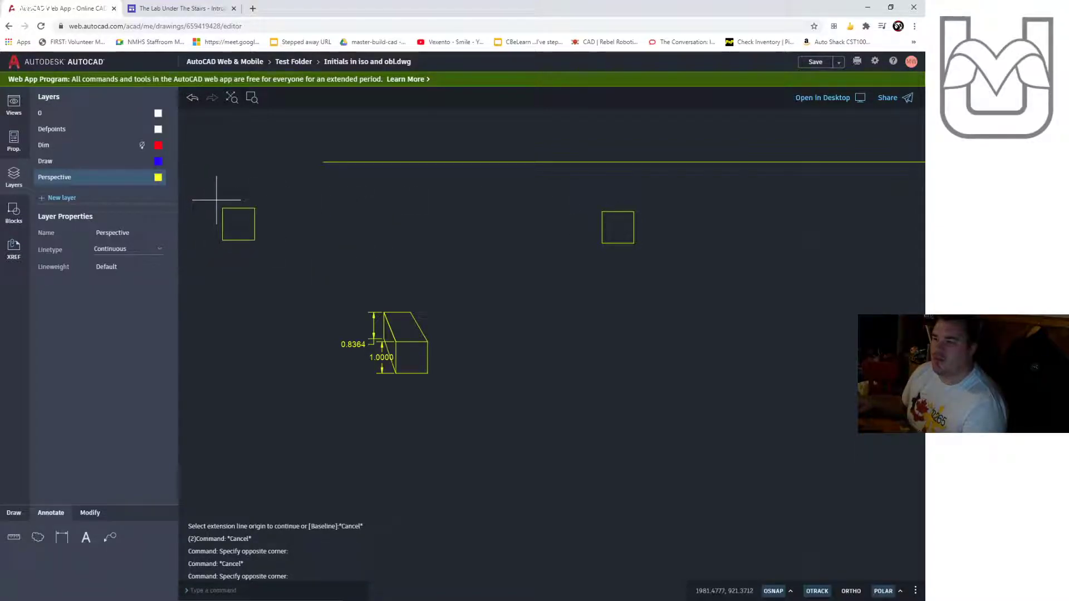
key(Escape)
Draw projection lines between the horizon line's left end and the left square's upper-left, upper-right and lower-right corners.
scroll(322, 185, up, 1)
middle_drag(322, 186, 358, 231)
click(14, 513)
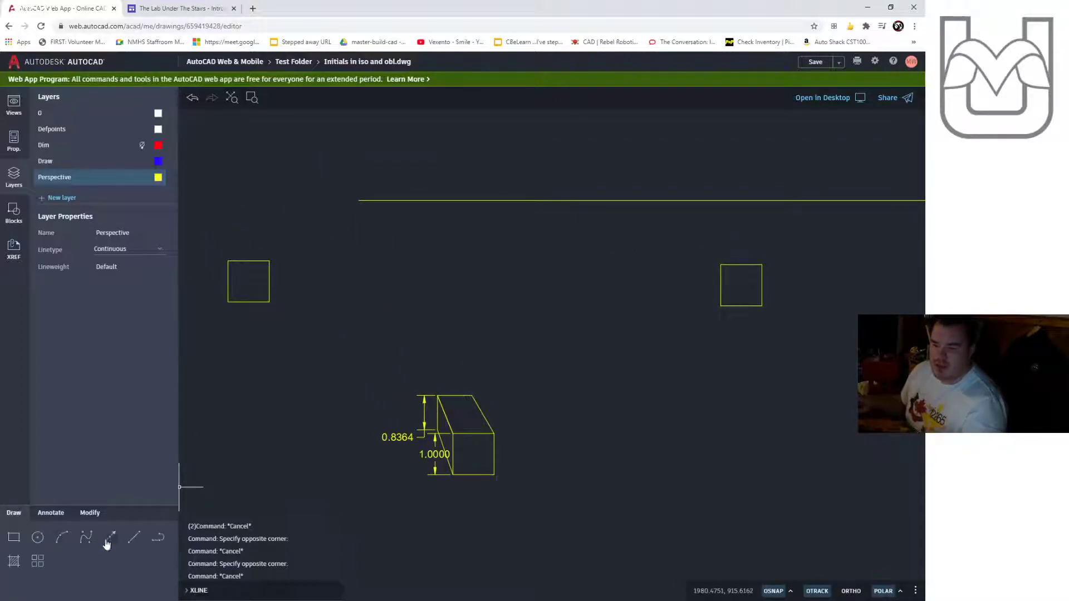
click(133, 538)
click(228, 261)
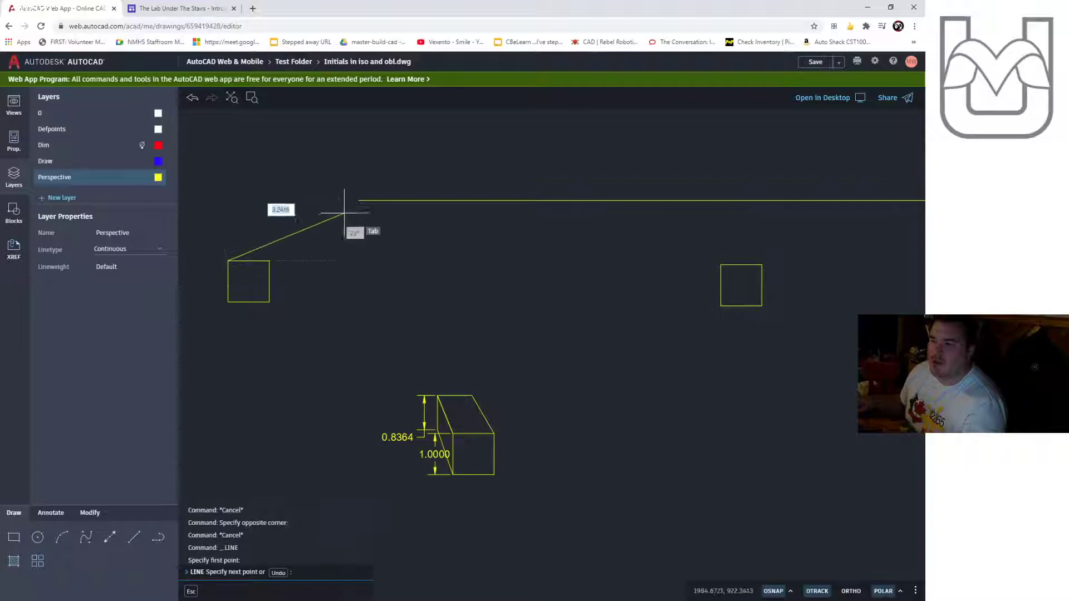
click(359, 200)
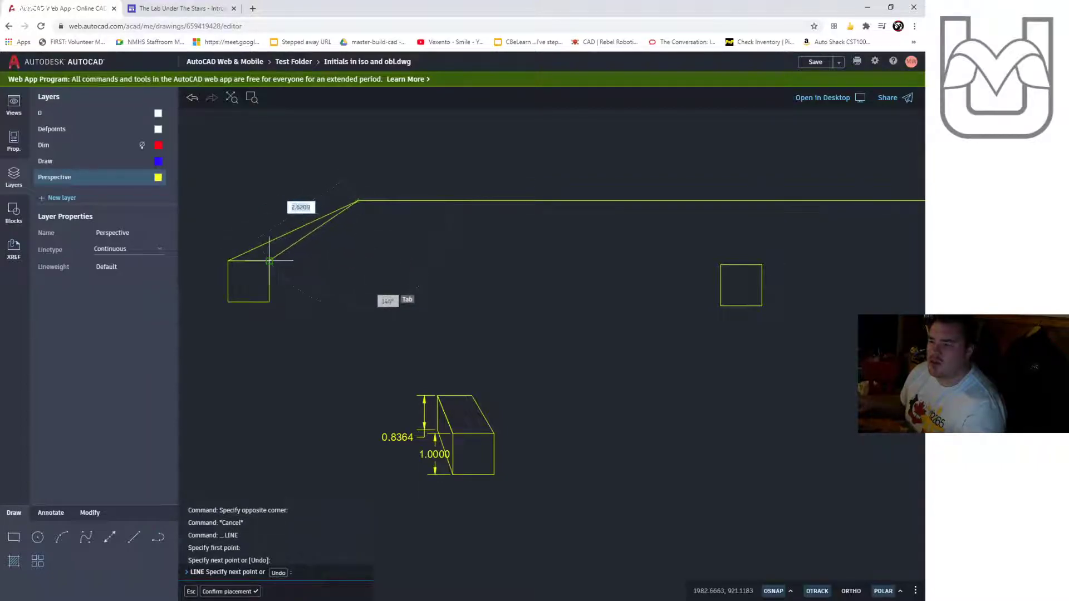
click(270, 260)
key(Escape)
key(Return)
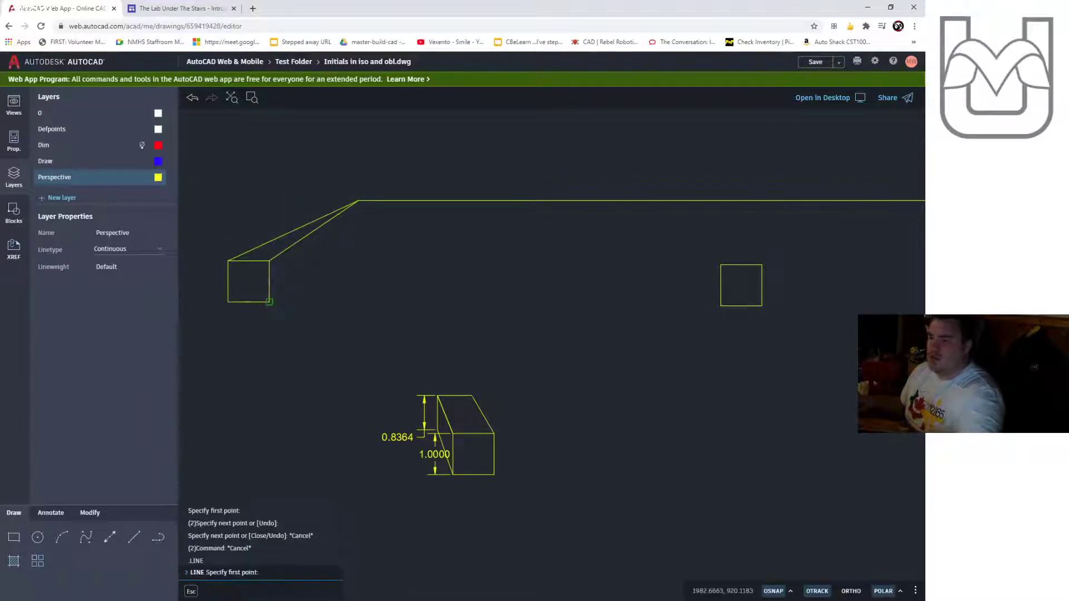
click(359, 200)
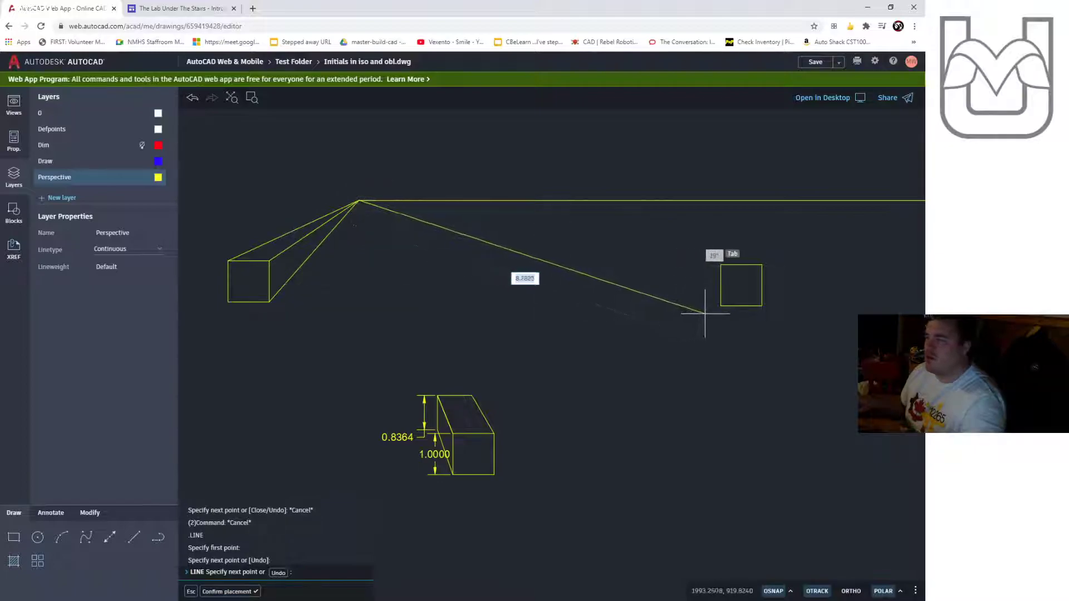
Draw projection lines from the horizon line's left end to the right square's lower-left, upper-right and upper-left corners.
click(720, 306)
key(Escape)
key(Return)
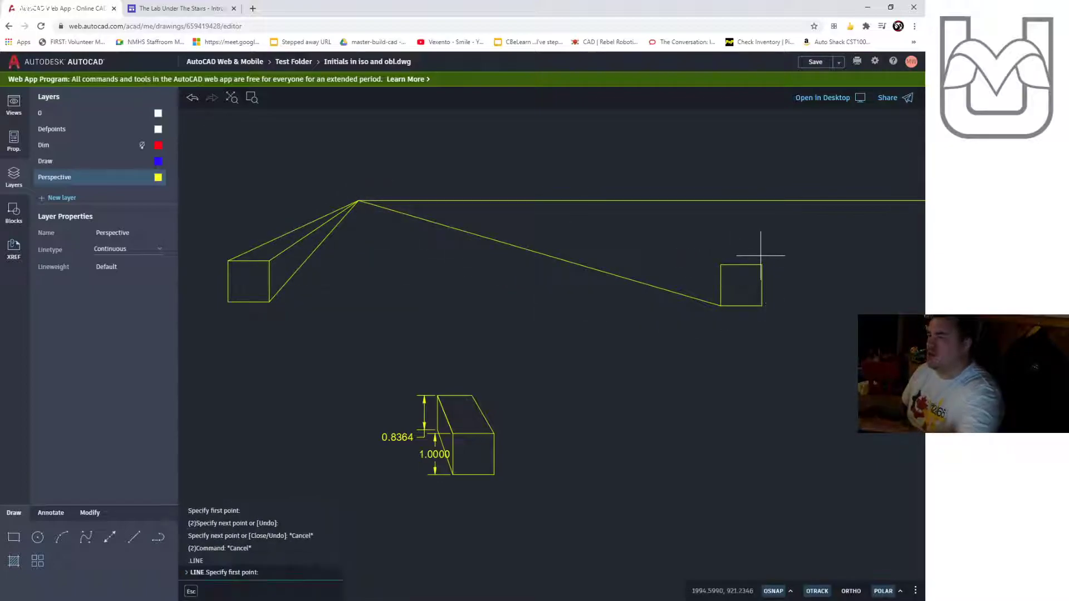
click(359, 201)
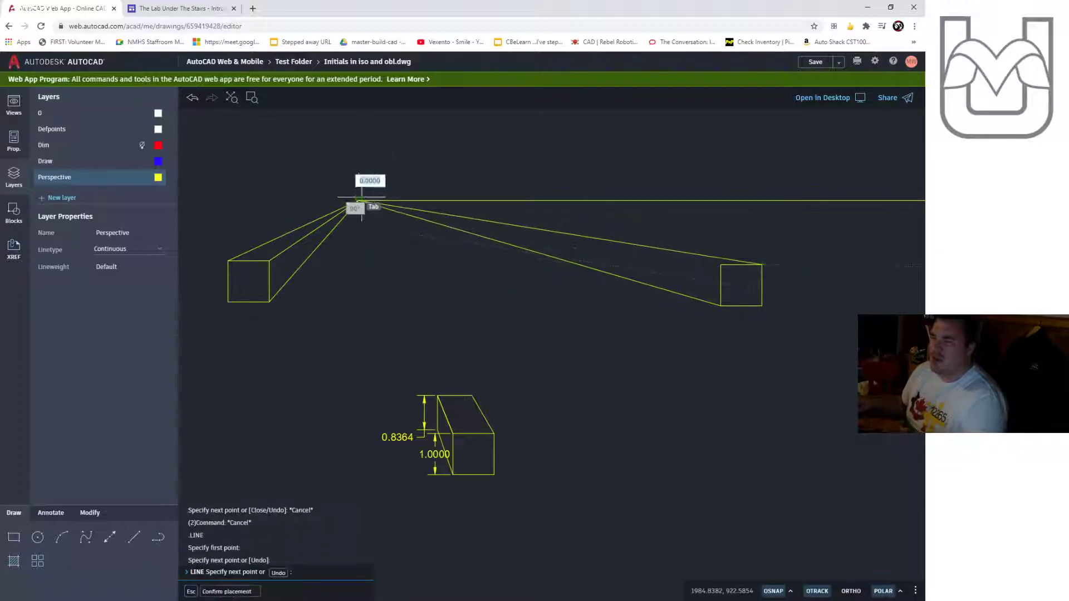
click(721, 264)
key(Escape)
Draw the right block's 1-unit receding edge from its upper-left corner toward the vanishing point, and the rear vertical edge down to the lower projection line.
key(Return)
click(720, 305)
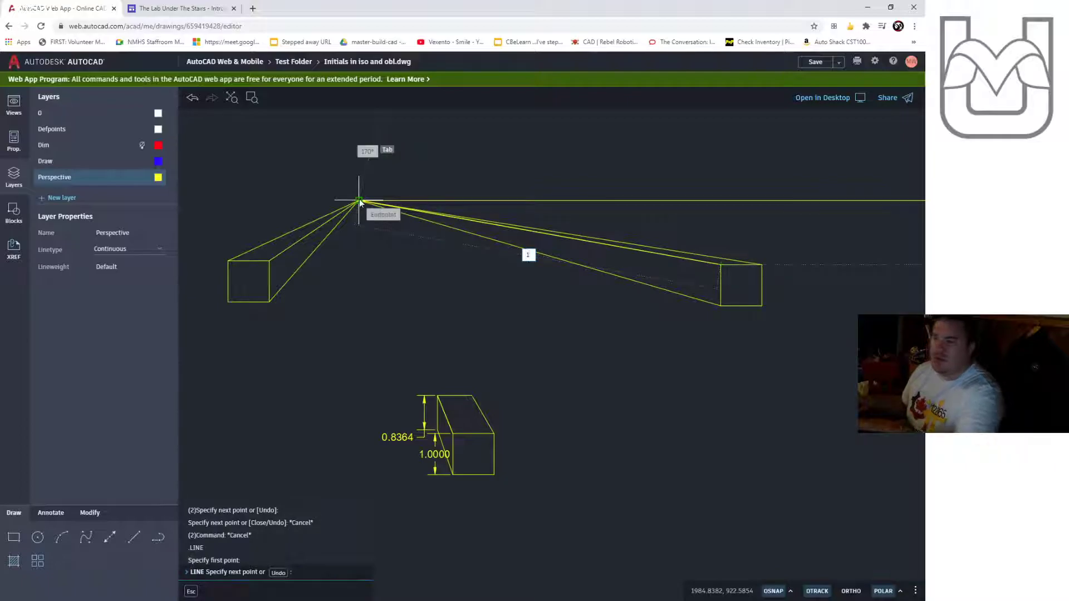
key(Return)
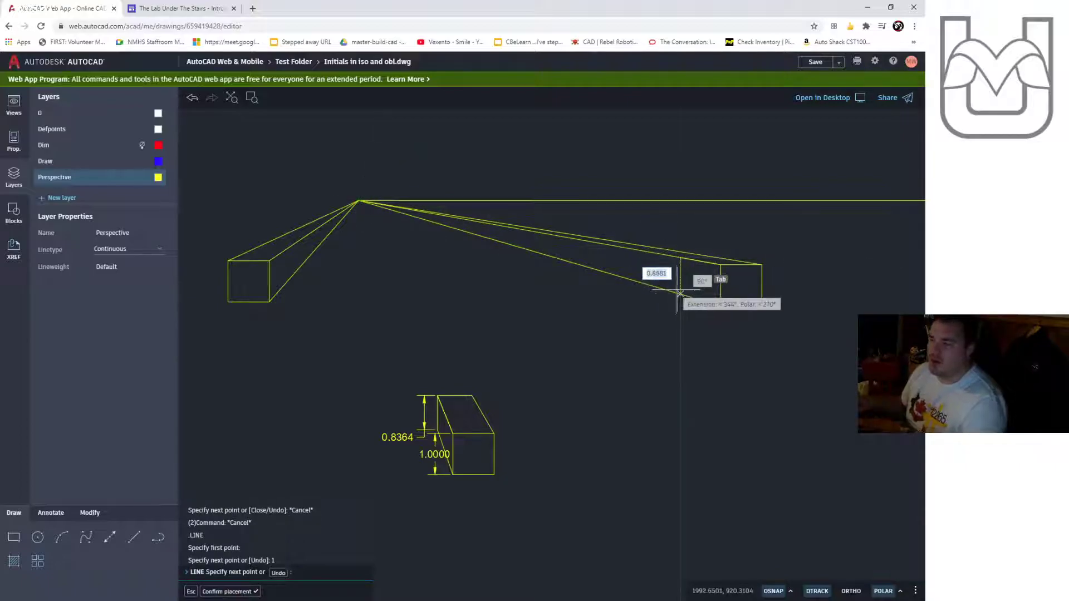
key(Escape)
key(Escape)
Draw the right block's rear top edge horizontally from the receding edge's end to the upper projection line.
key(Return)
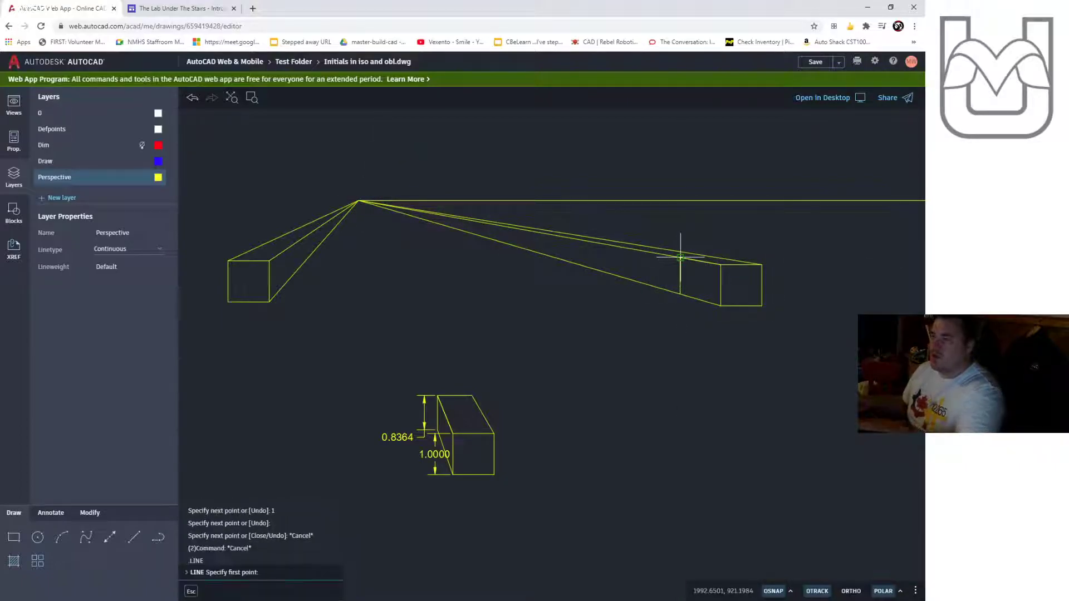
click(680, 257)
scroll(730, 257, up, 4)
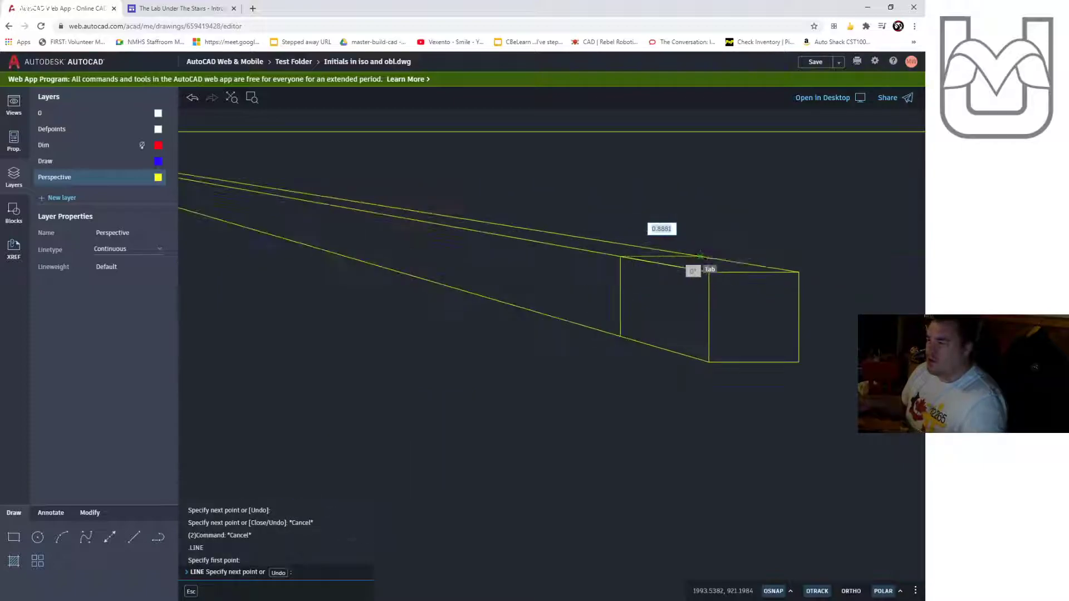
click(702, 258)
scroll(586, 298, down, 3)
key(Escape)
key(Escape)
Trim the three projection lines between the right block's rear edges and the vanishing point.
text(tr)
key(Return)
click(596, 240)
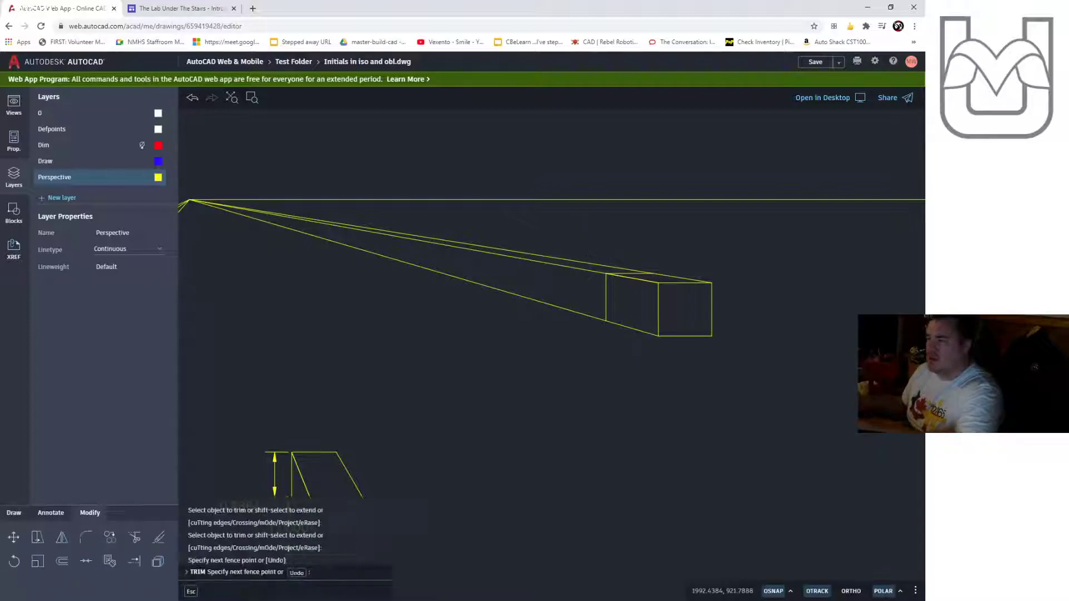
click(537, 315)
middle_drag(438, 335, 624, 325)
scroll(624, 325, down, 2)
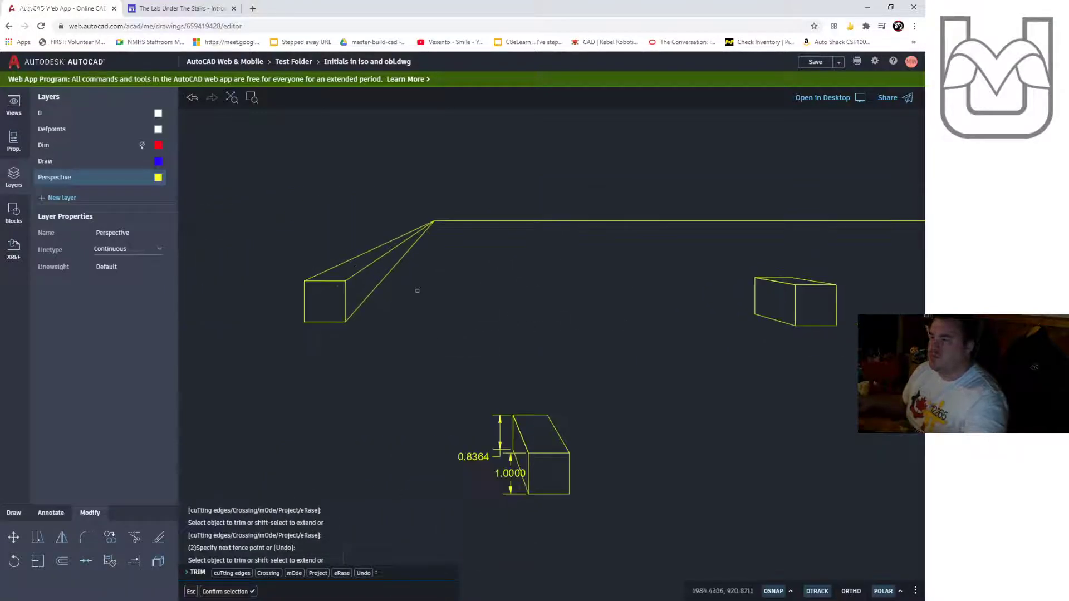
middle_drag(420, 294, 490, 286)
key(Escape)
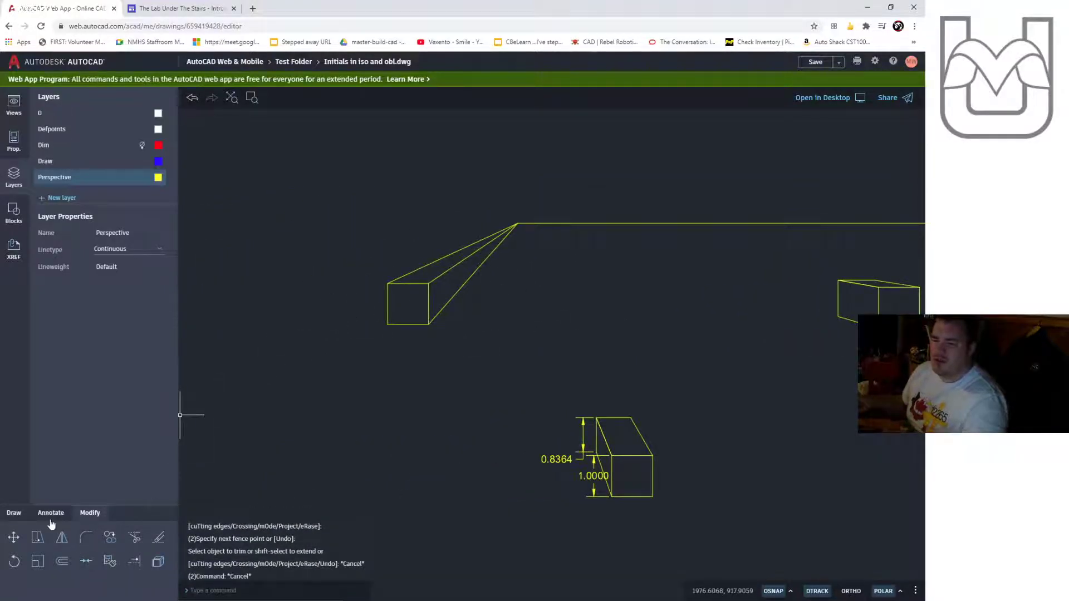
Draw the left block's 1-unit receding edge from its upper-right corner toward the vanishing point, and the rear vertical edge down to the lower projection line.
click(29, 518)
click(134, 537)
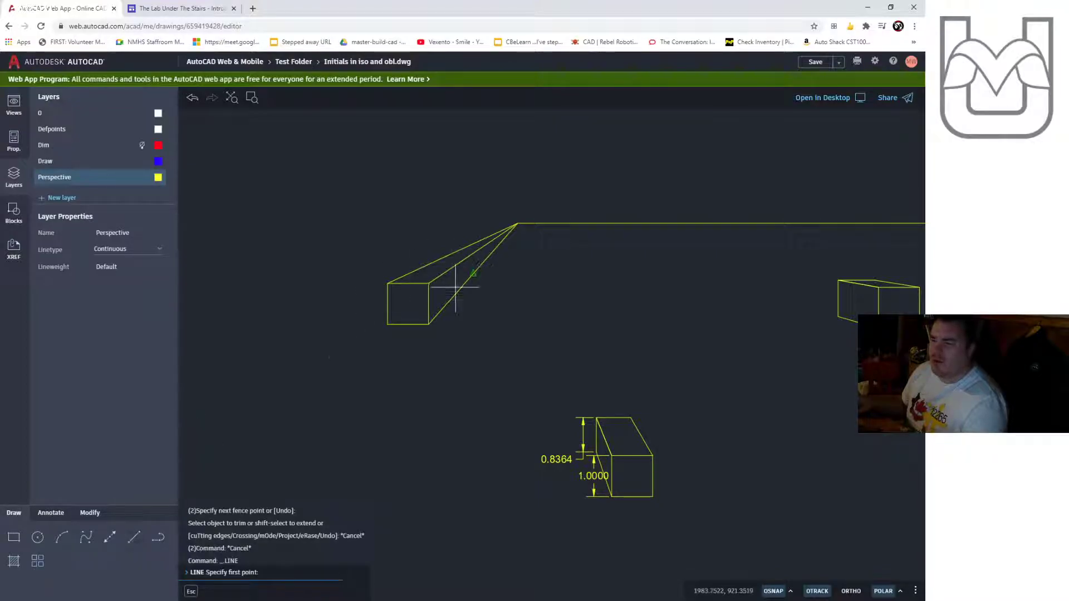
click(429, 283)
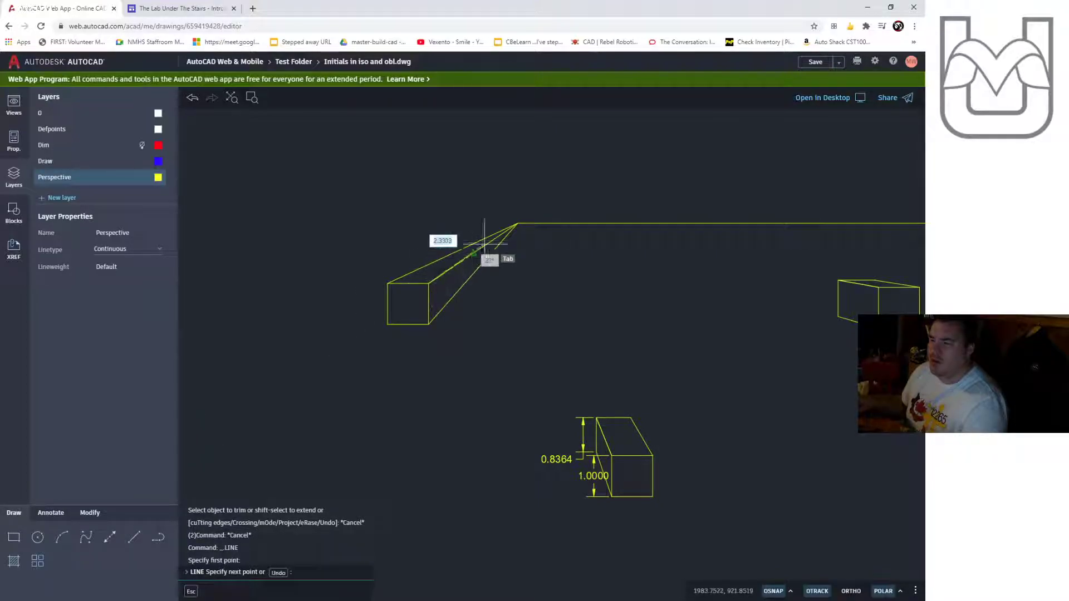
click(518, 223)
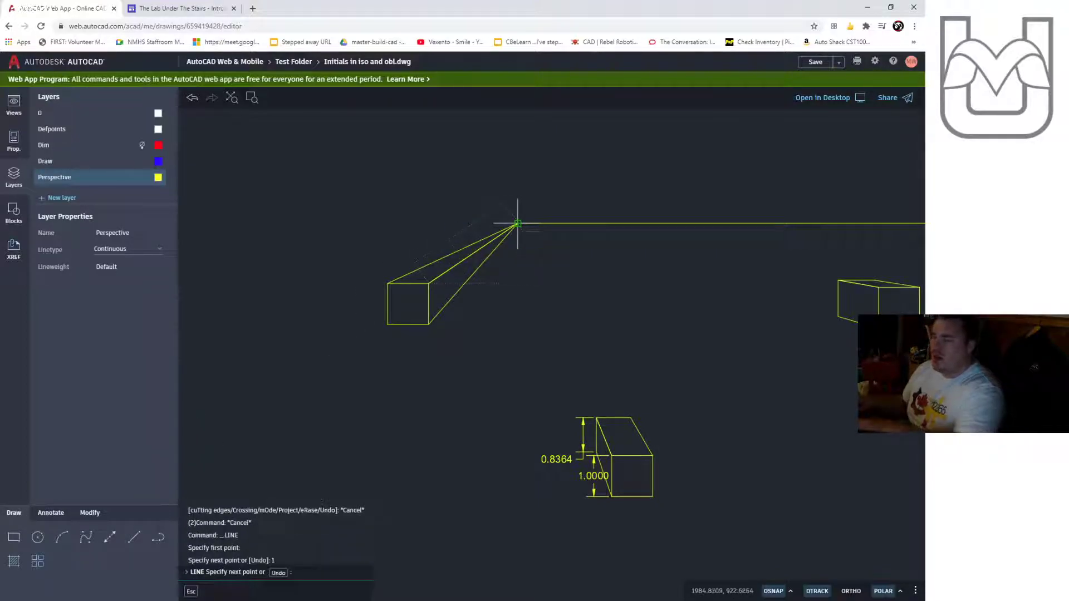
click(462, 285)
key(Escape)
Draw the left block's rear top edge horizontally across to the upper-left projection line.
click(463, 260)
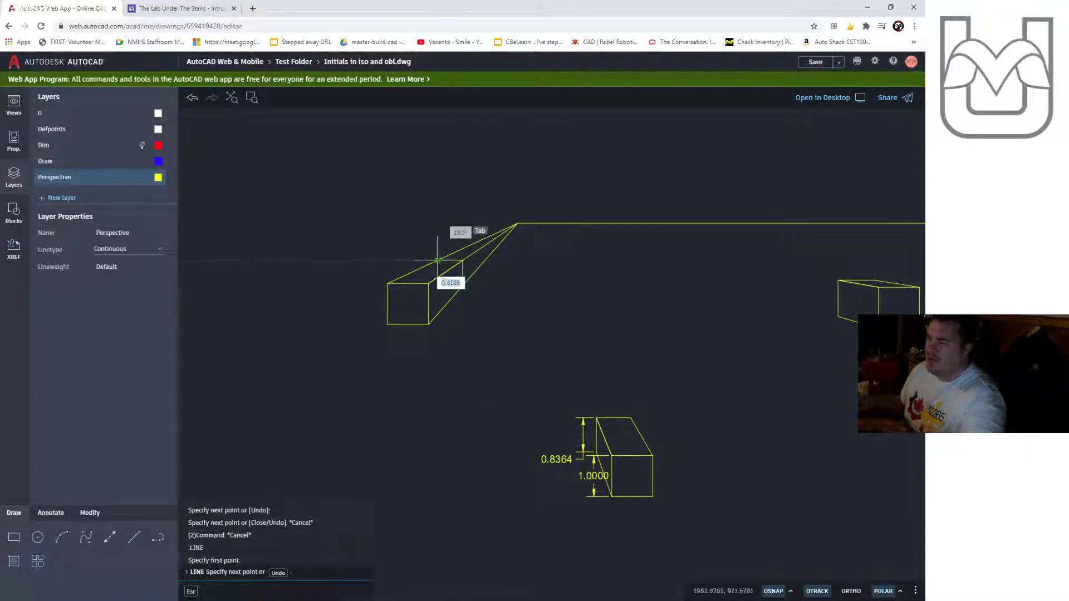
click(438, 260)
key(Escape)
Trim the three projection lines between the left block's rear edges and the vanishing point.
text(trim)
key(Return)
drag(509, 250, 482, 231)
middle_drag(569, 265, 487, 275)
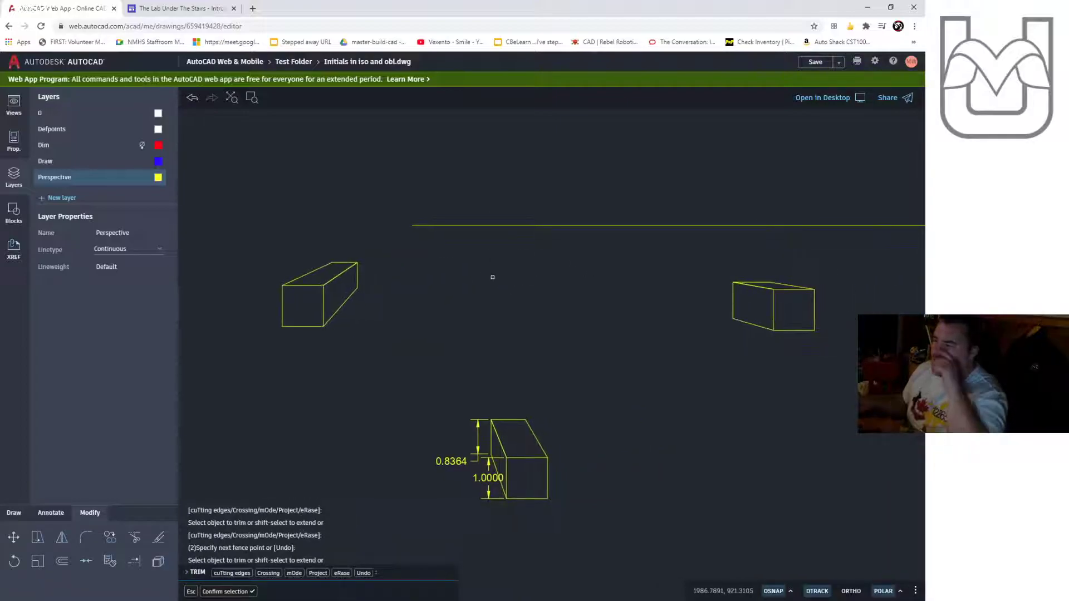
scroll(492, 277, up, 1)
key(Escape)
key(Escape)
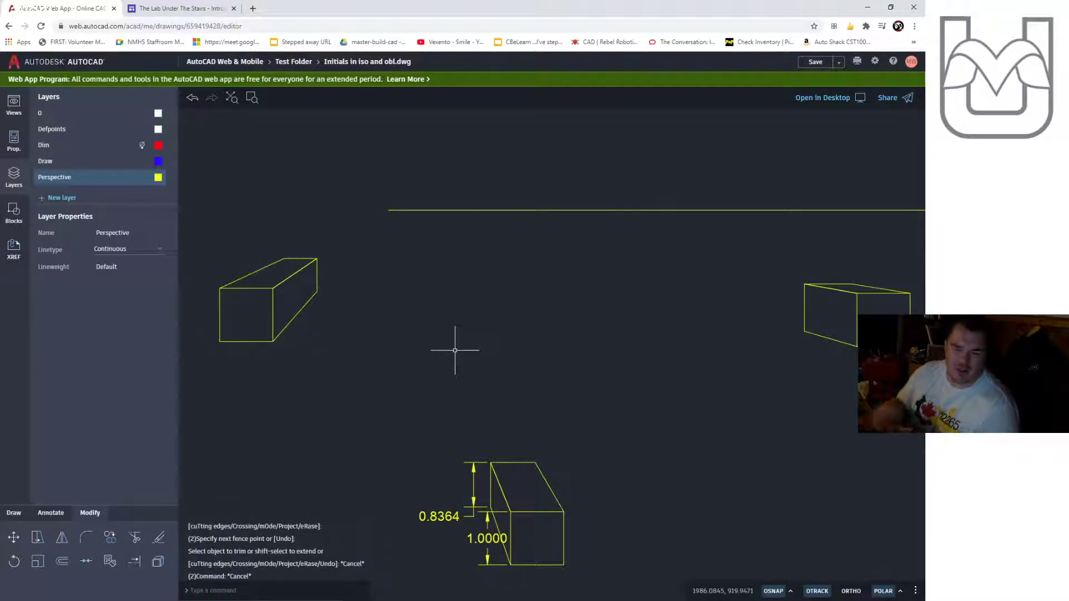
Draw a second horizontal horizon line in the empty area to the right of the first, aligned with its end.
middle_drag(455, 350, 451, 272)
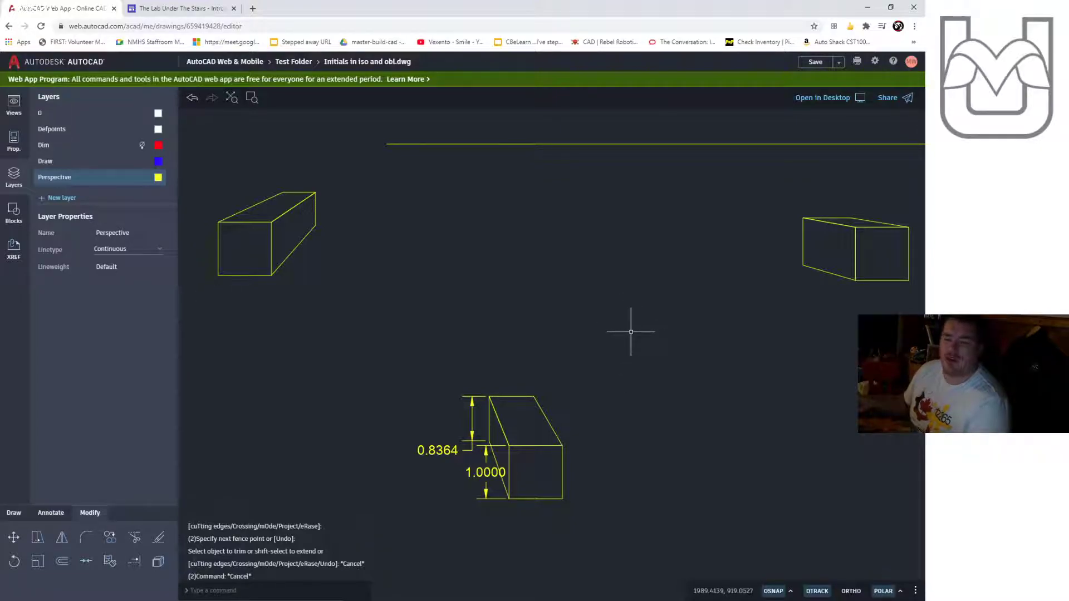
scroll(630, 332, down, 6)
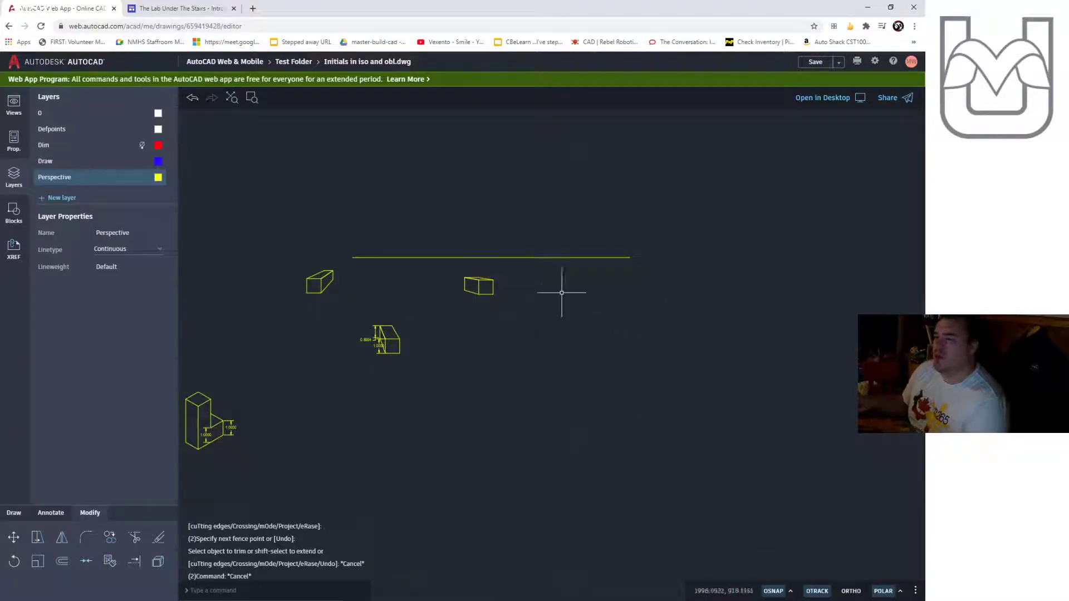
mouse_move(713, 329)
middle_down()
mouse_move(375, 289)
mouse_move(255, 317)
middle_up()
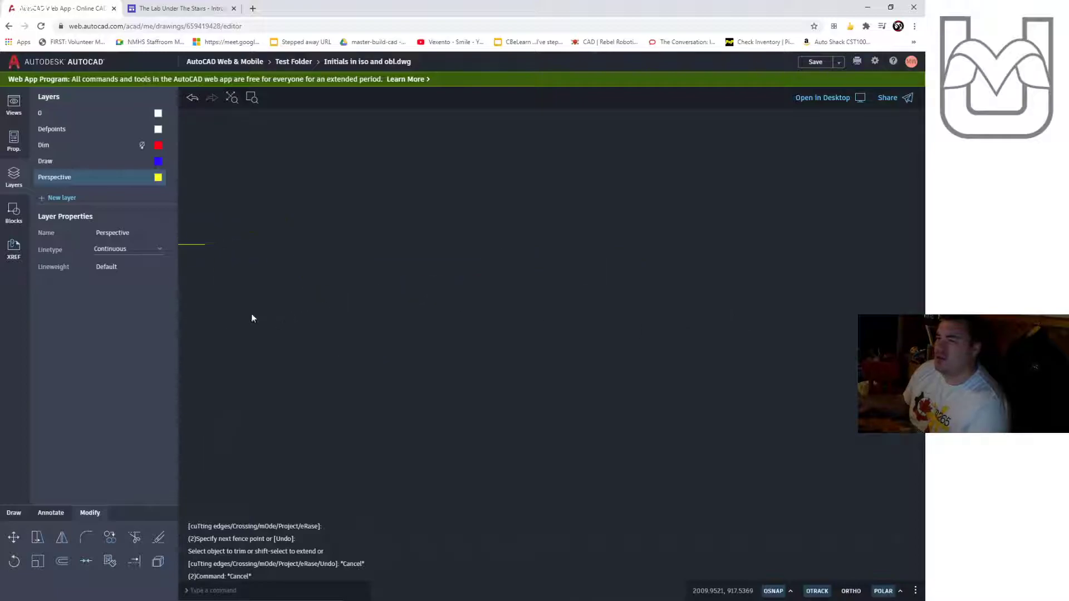
click(17, 515)
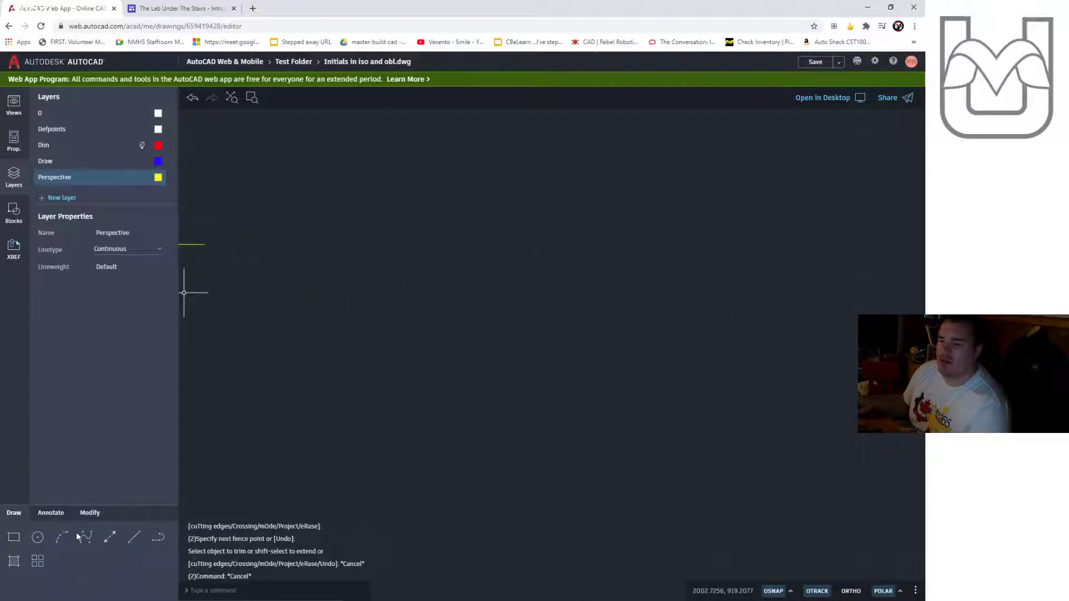
click(134, 537)
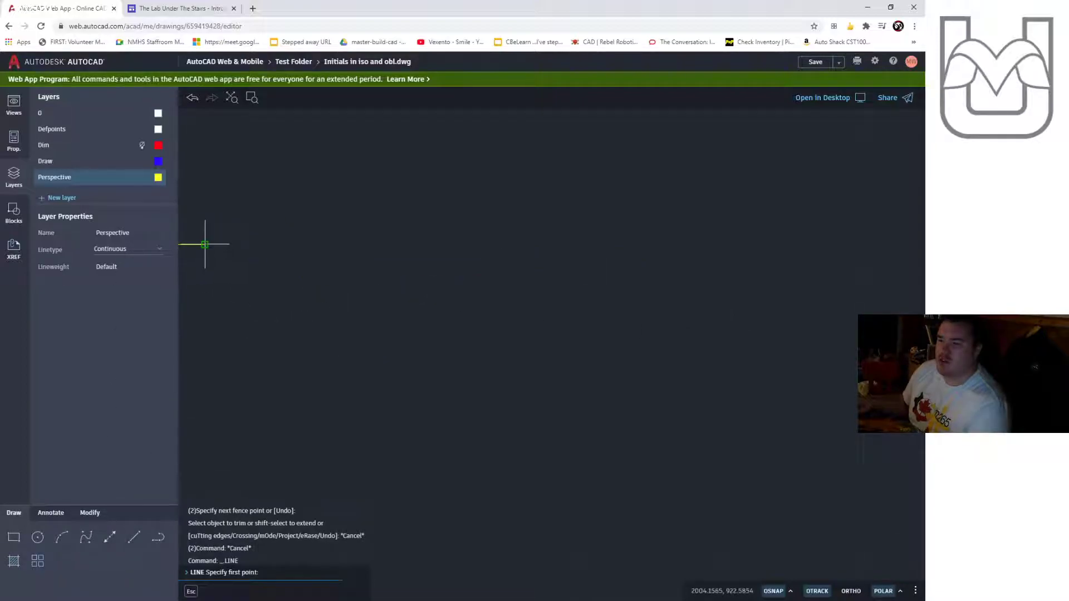
click(424, 244)
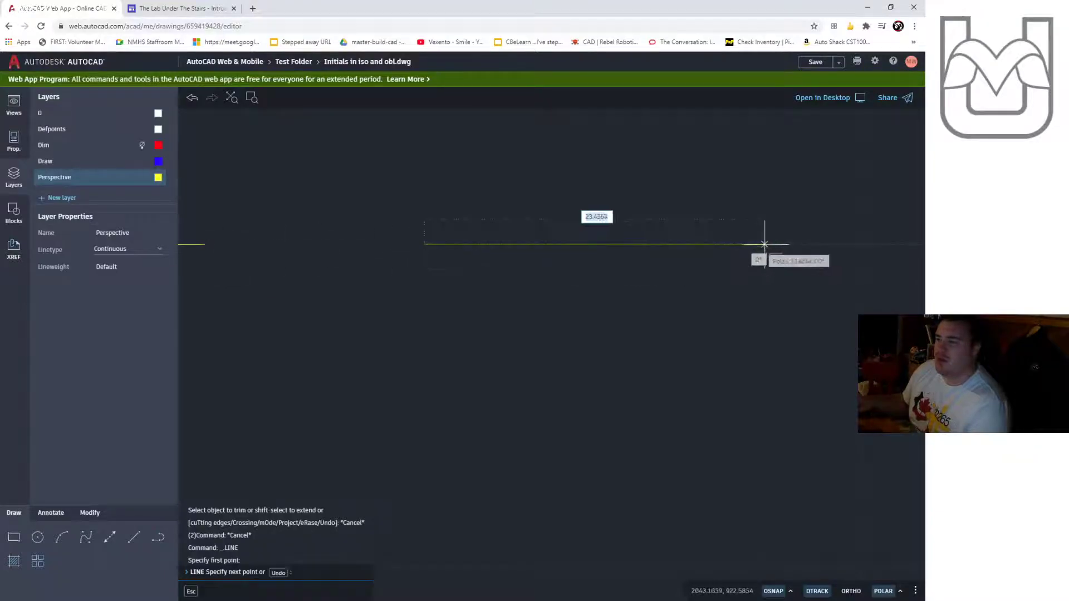
click(873, 244)
key(Escape)
scroll(757, 237, down, 2)
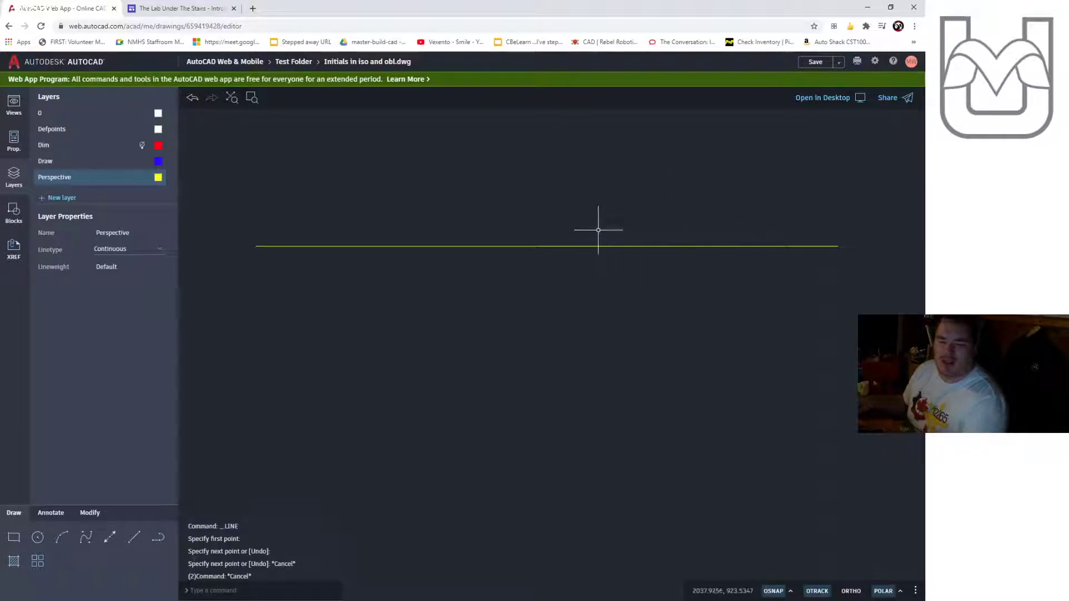
Check the Tetris L brick on The Lab Under The Stairs activity page and return to the AutoCAD drawing.
click(72, 540)
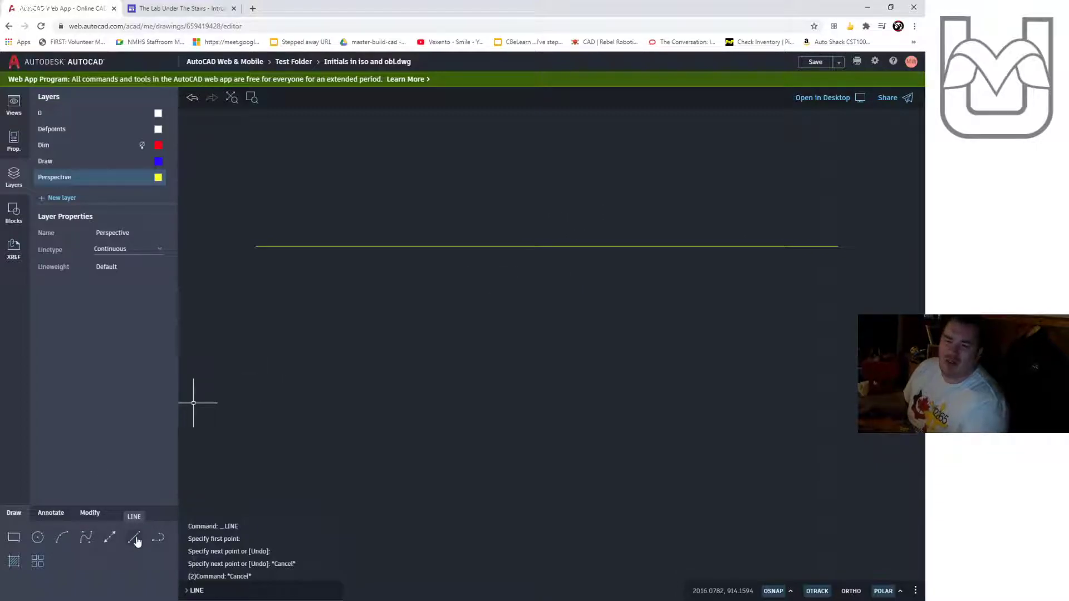
click(196, 7)
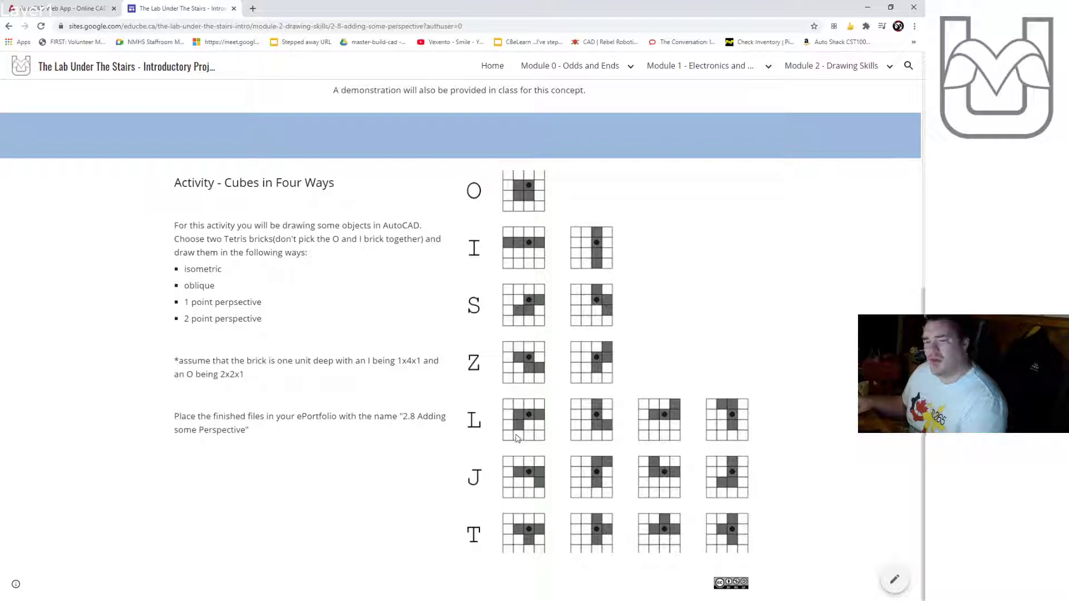
click(61, 9)
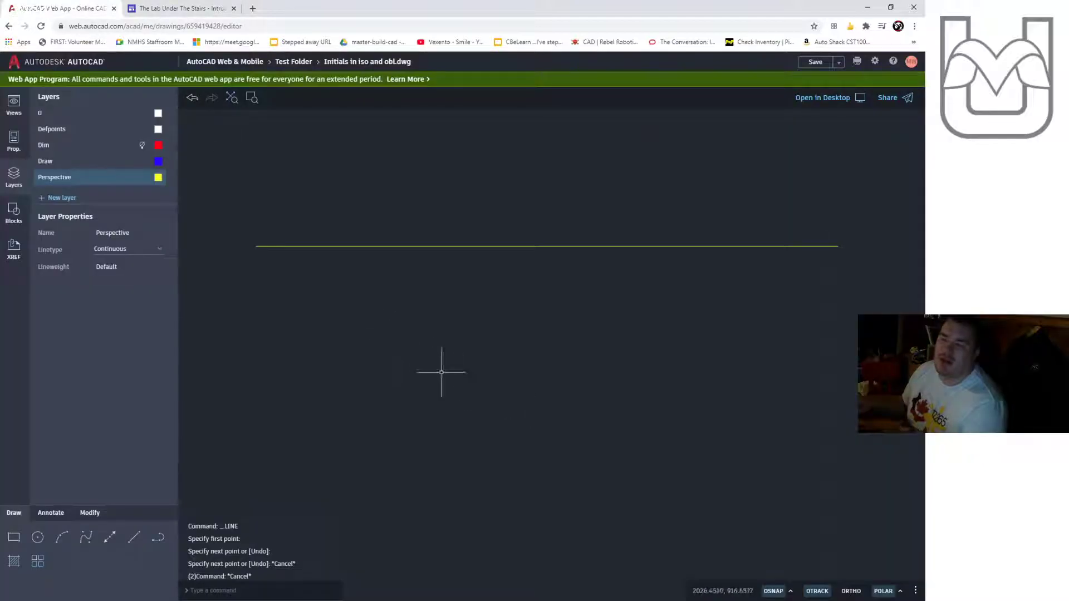
Draw connected L-piece edges below the second horizon line's left part: 3 units up, 1 right, 2 down and 1 right.
click(133, 537)
scroll(337, 412, up, 2)
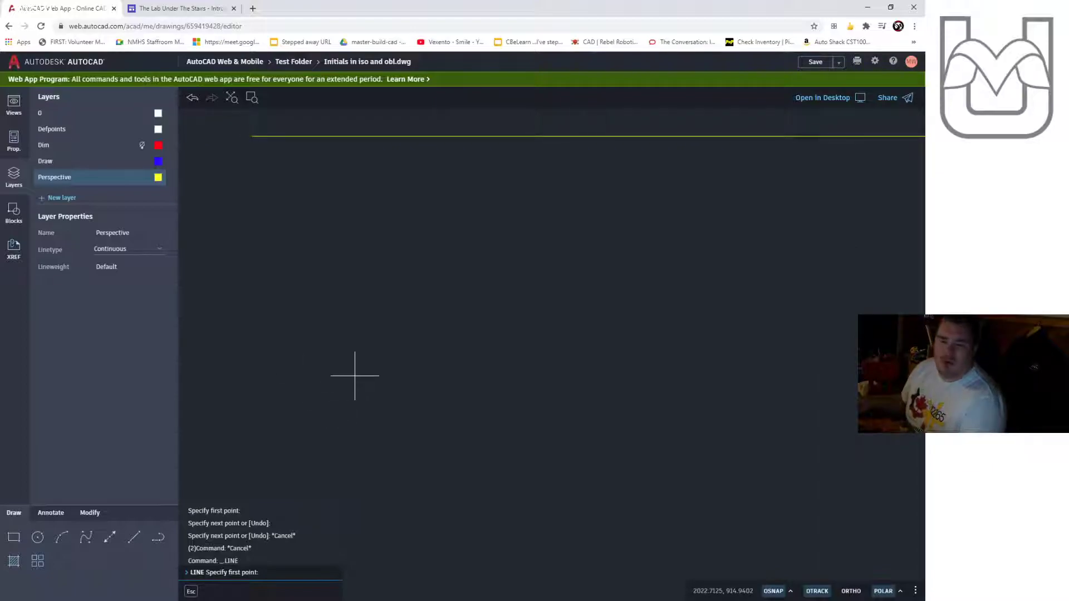
click(405, 387)
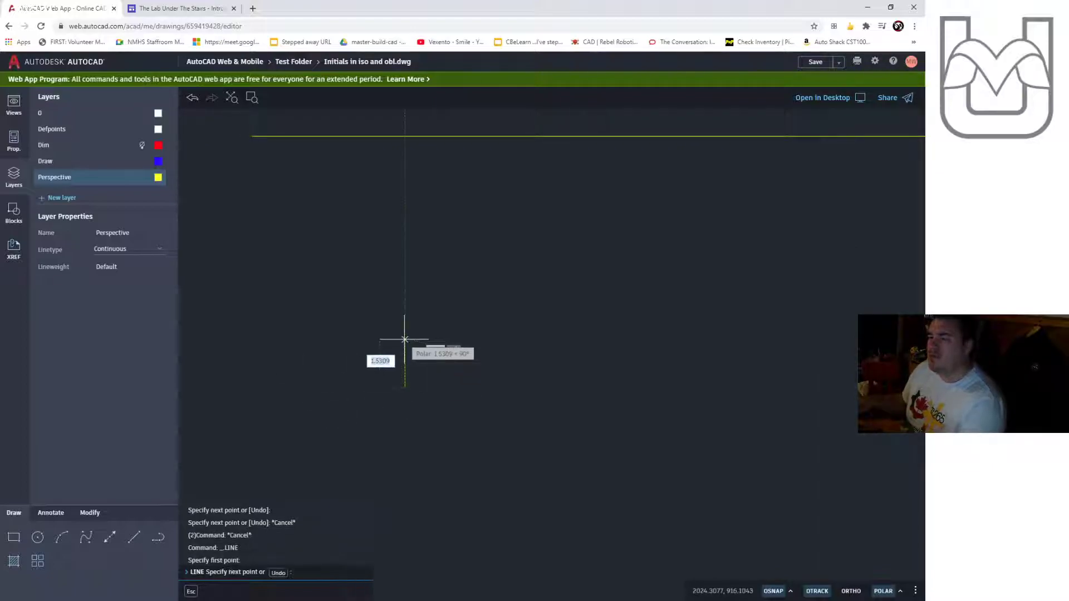
text(3)
key(Return)
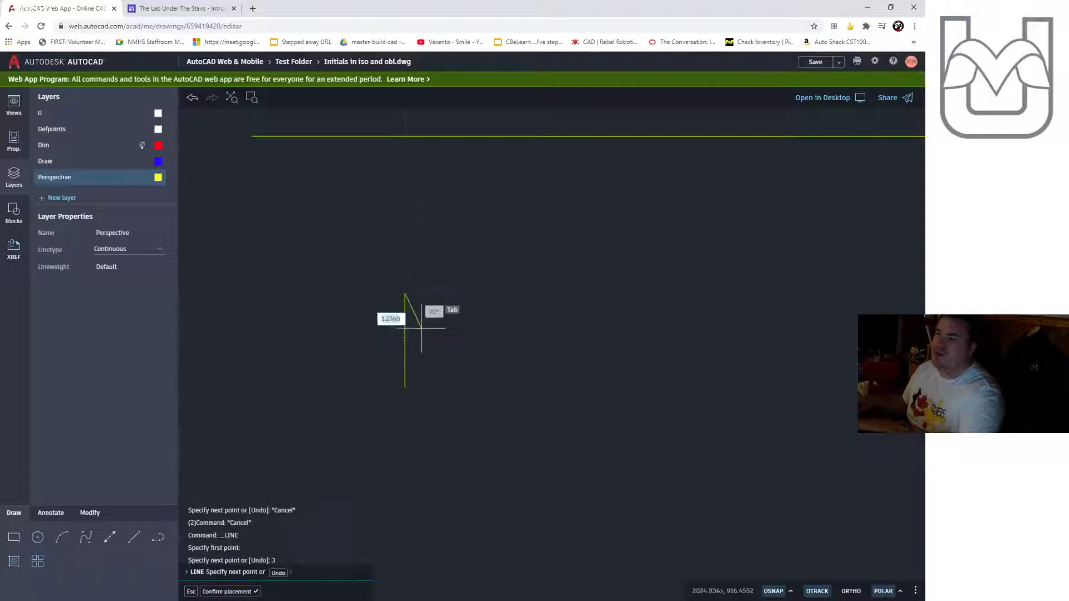
text(1)
key(Return)
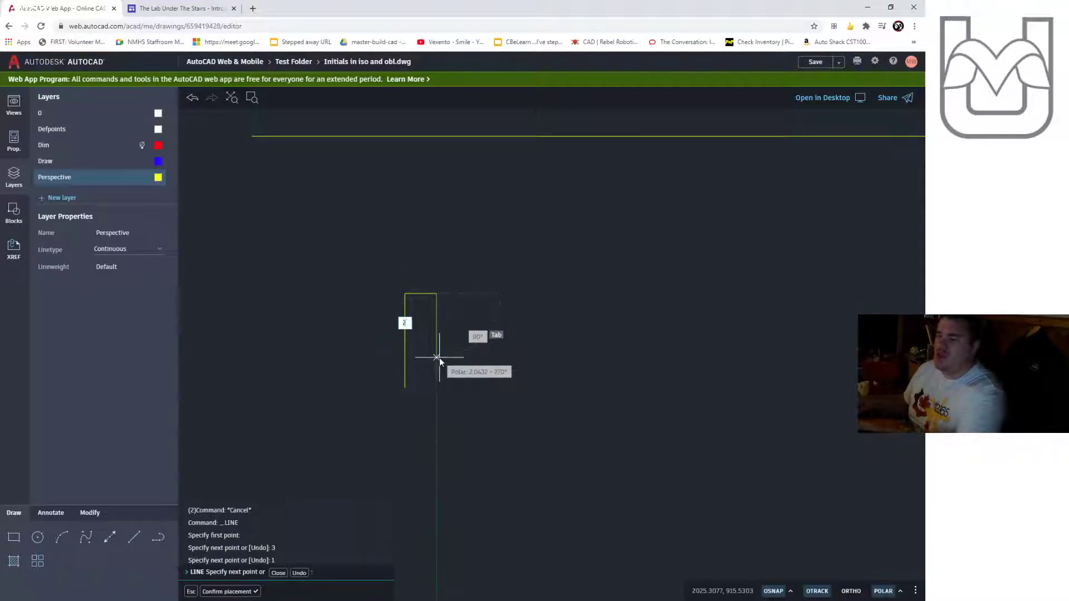
text(2)
key(Return)
key(Return)
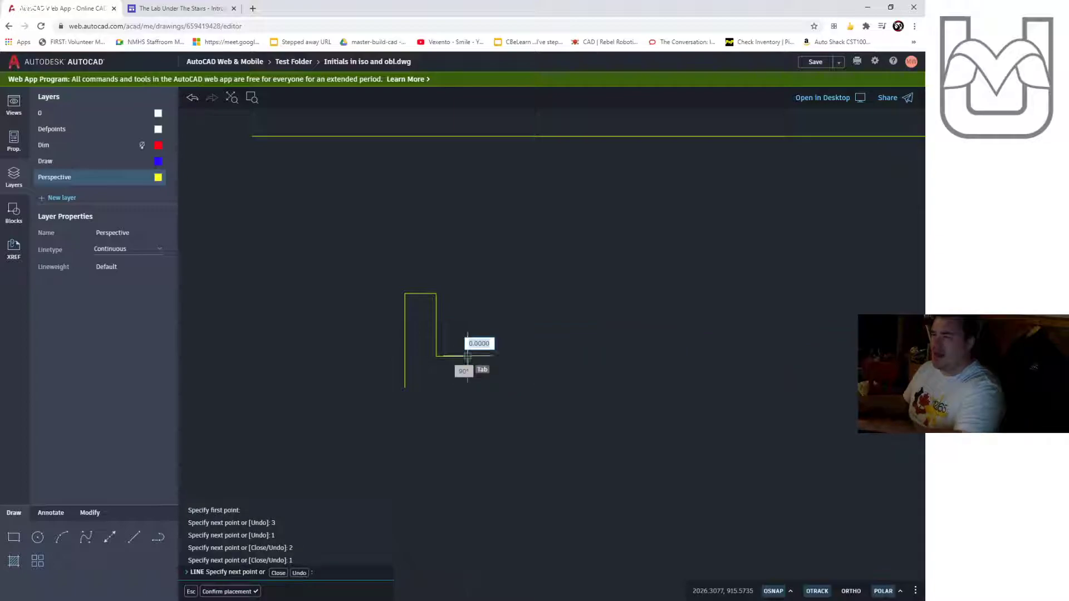
Close the L outline with the foot's right edge down to base level and the bottom edge back to the start point.
click(468, 387)
click(405, 387)
key(Escape)
key(Escape)
key(Escape)
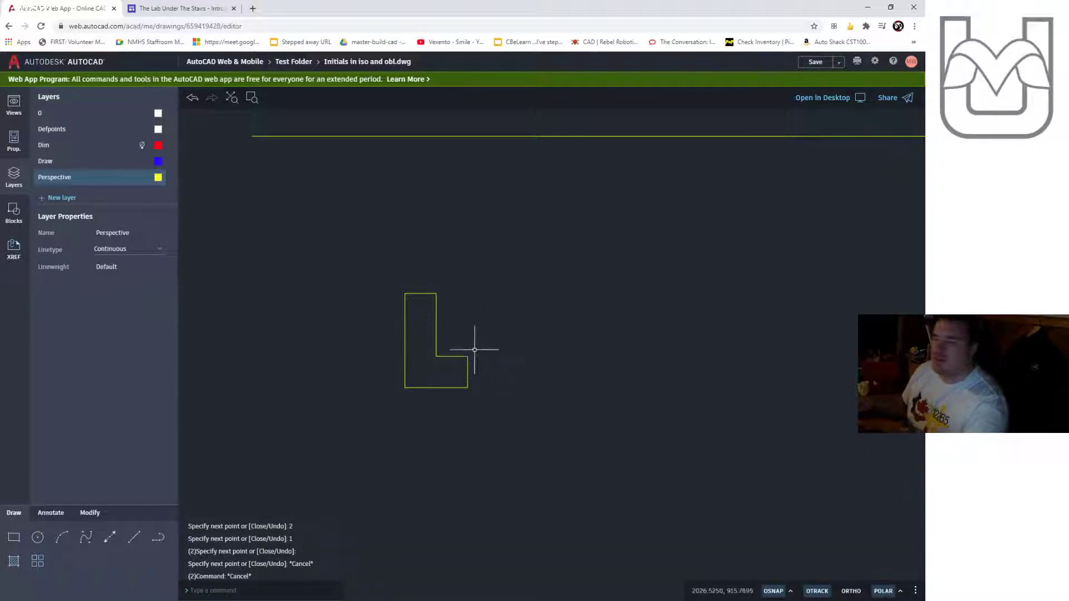
Draw a projection line from the L's upper-left corner to the second horizon line's right end.
middle_drag(547, 318, 446, 386)
scroll(448, 382, down, 2)
scroll(469, 391, up, 1)
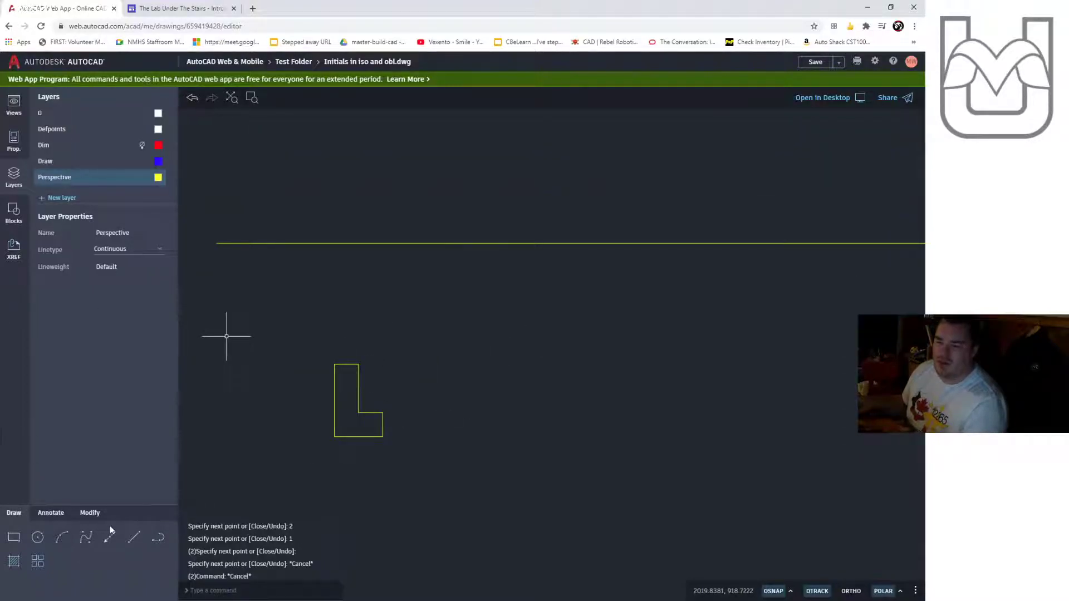
click(135, 541)
click(334, 364)
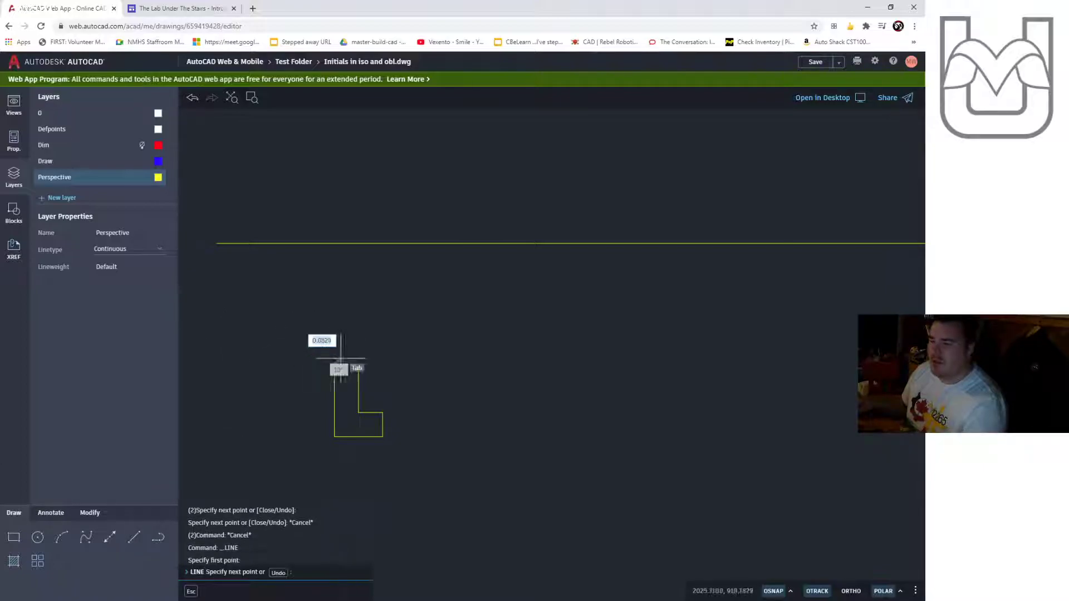
middle_drag(708, 311, 590, 337)
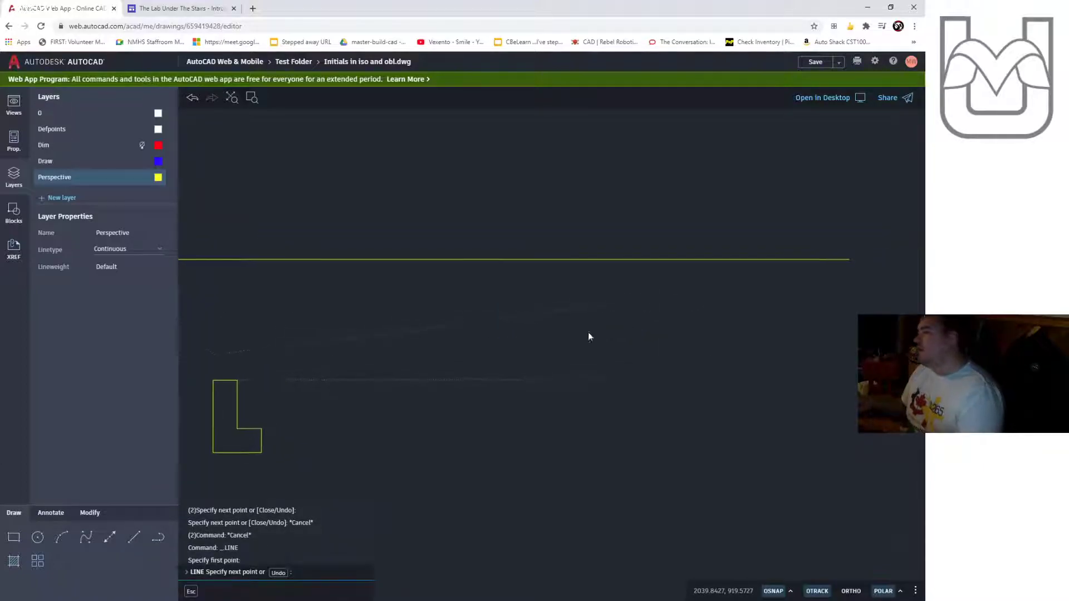
click(850, 259)
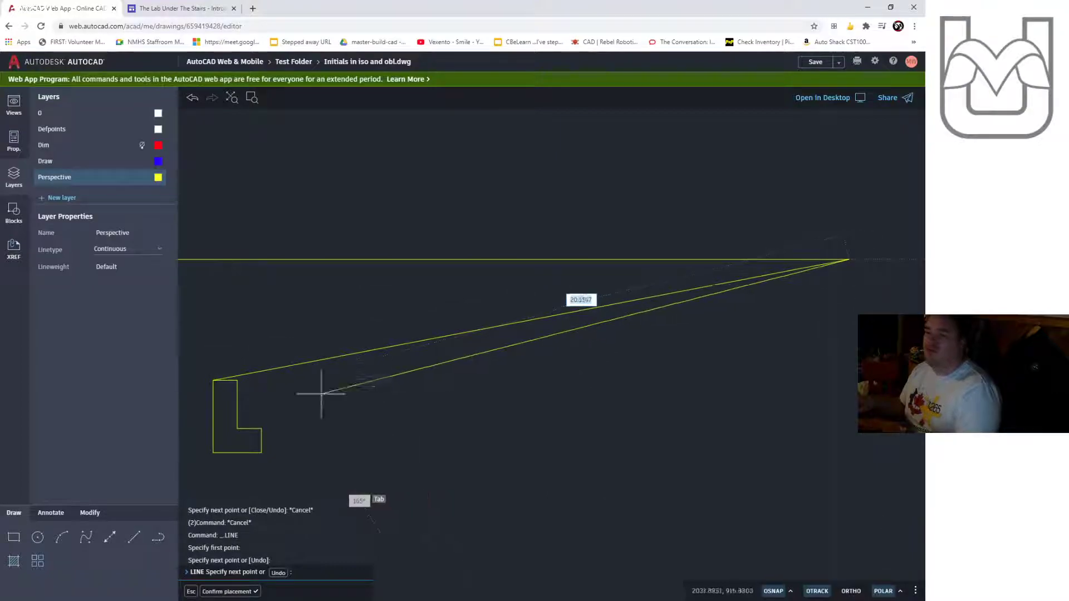
Draw a projection line from the horizon line's vanishing point back to the L stem's upper-right corner.
click(238, 381)
key(Escape)
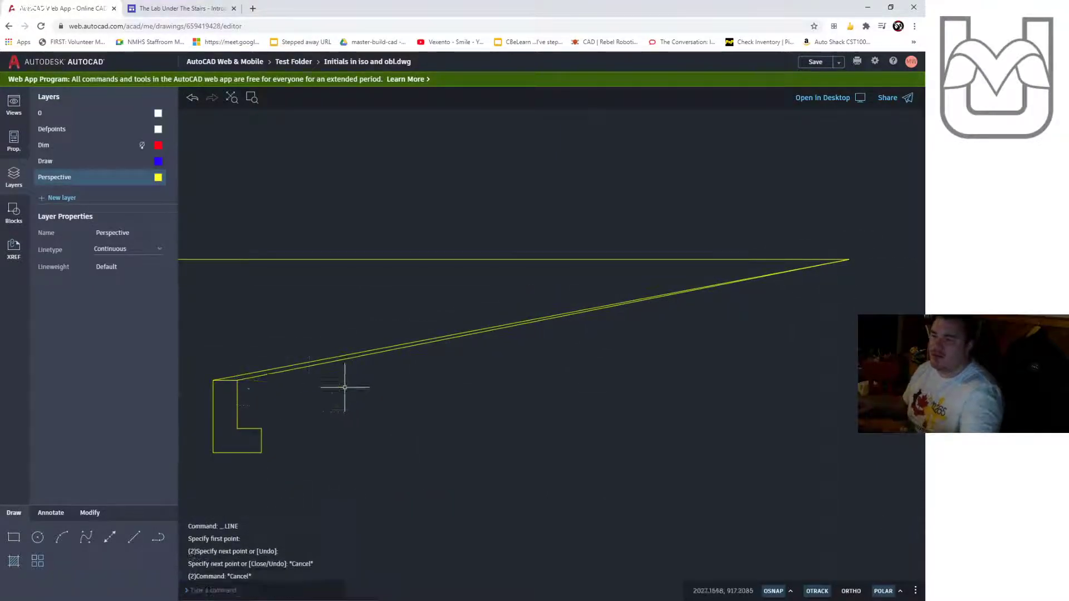
scroll(356, 384, up, 2)
scroll(366, 382, up, 3)
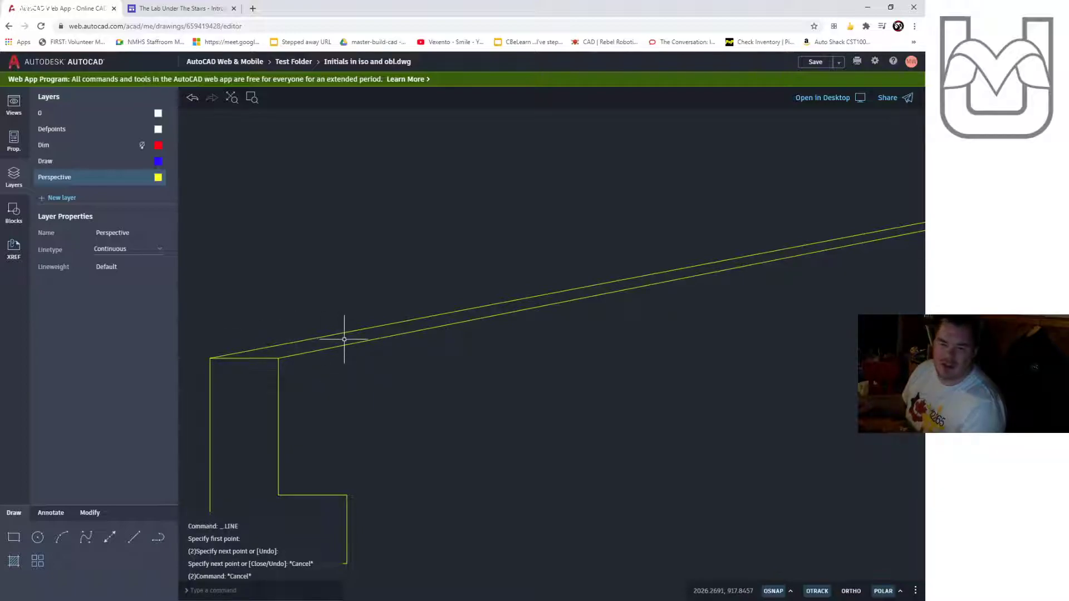
scroll(441, 479, down, 2)
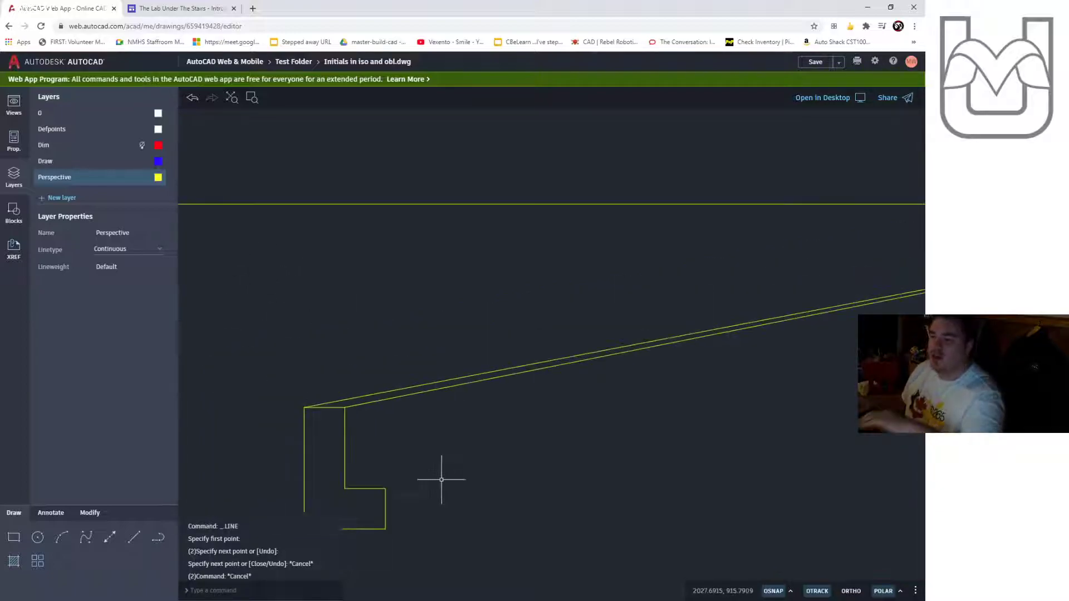
Draw projection lines from the lower-right and upper-right corners of the L's foot to the vanishing point.
click(134, 538)
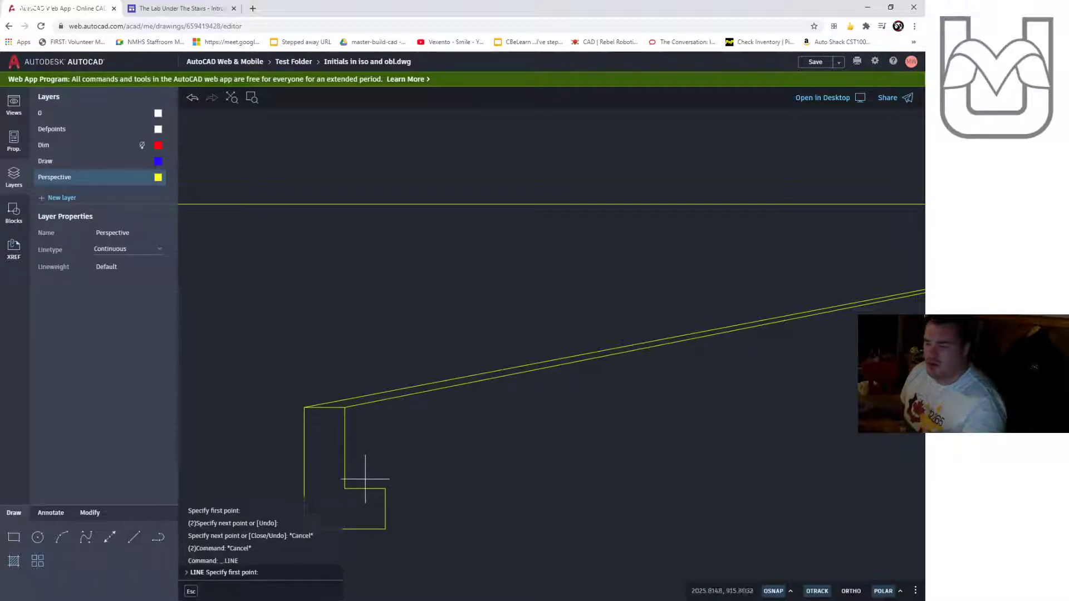
click(386, 529)
scroll(595, 477, down, 2)
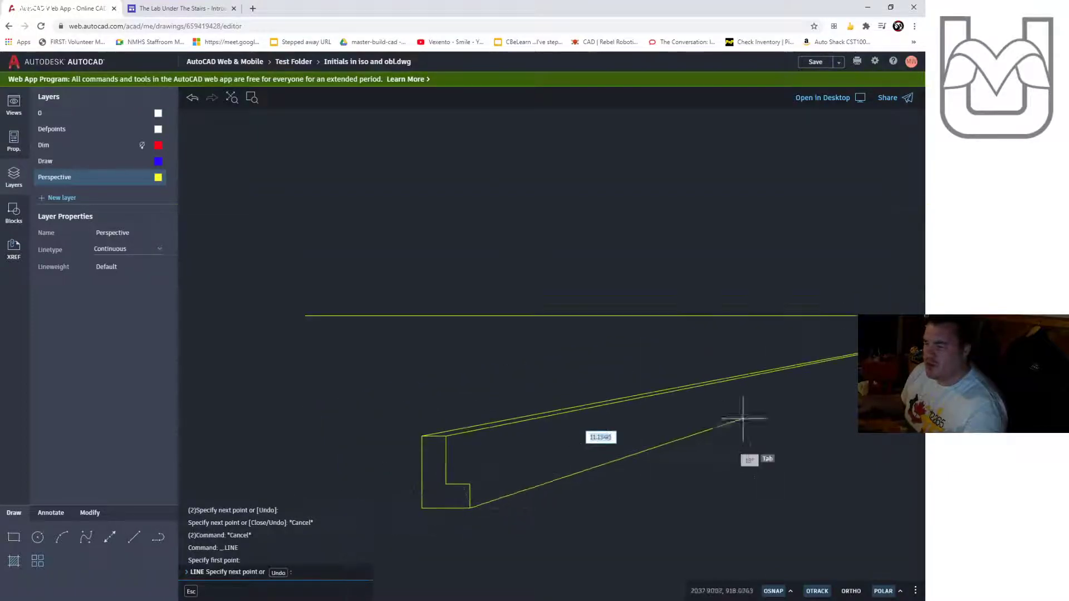
middle_drag(723, 424, 508, 419)
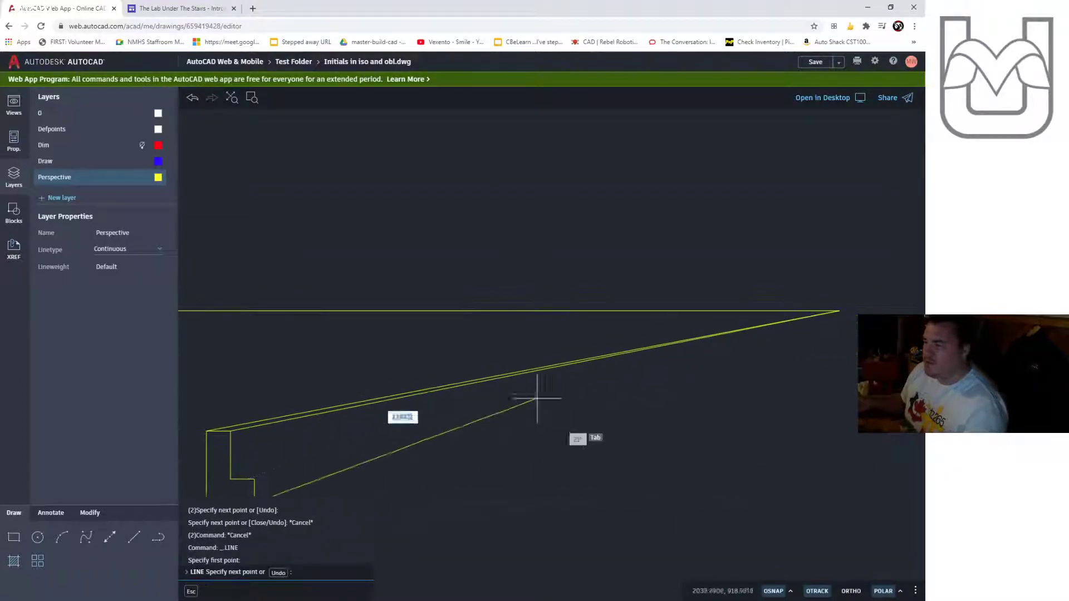
click(840, 311)
click(254, 478)
middle_drag(284, 456, 469, 451)
key(Escape)
Draw a 1-unit depth edge along the foot's upper-right projection line, with a vertical back edge down to the lower projection line.
scroll(469, 451, up, 1)
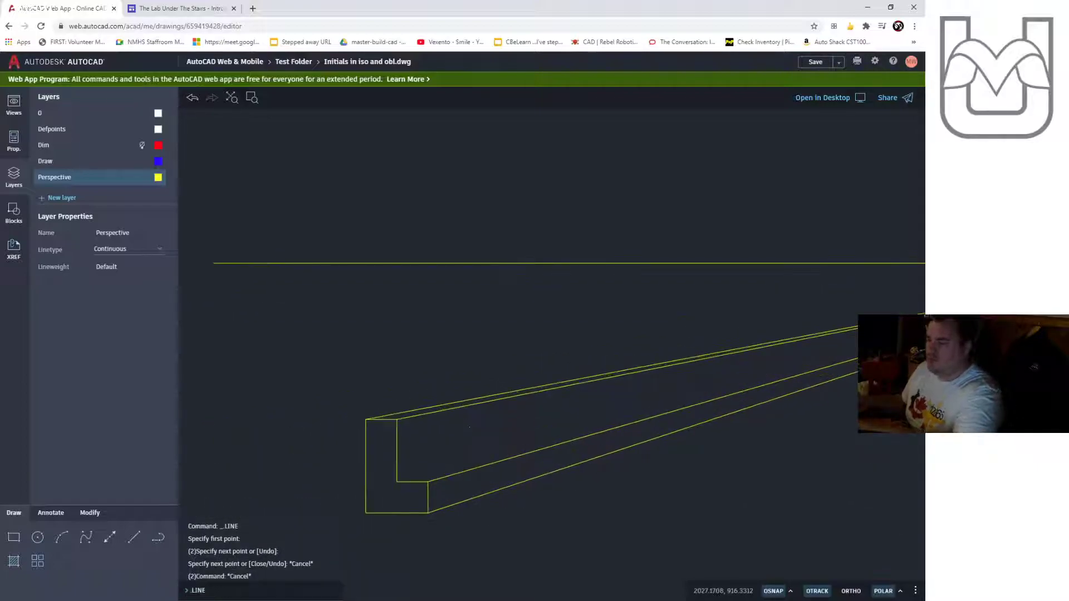
key(Return)
click(429, 482)
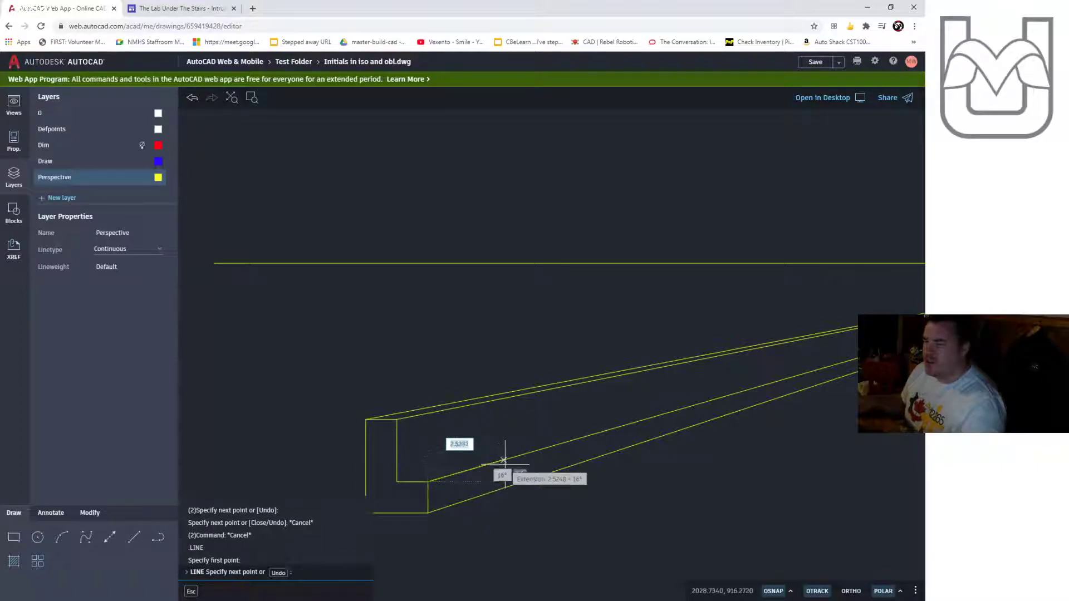
text(1)
key(Return)
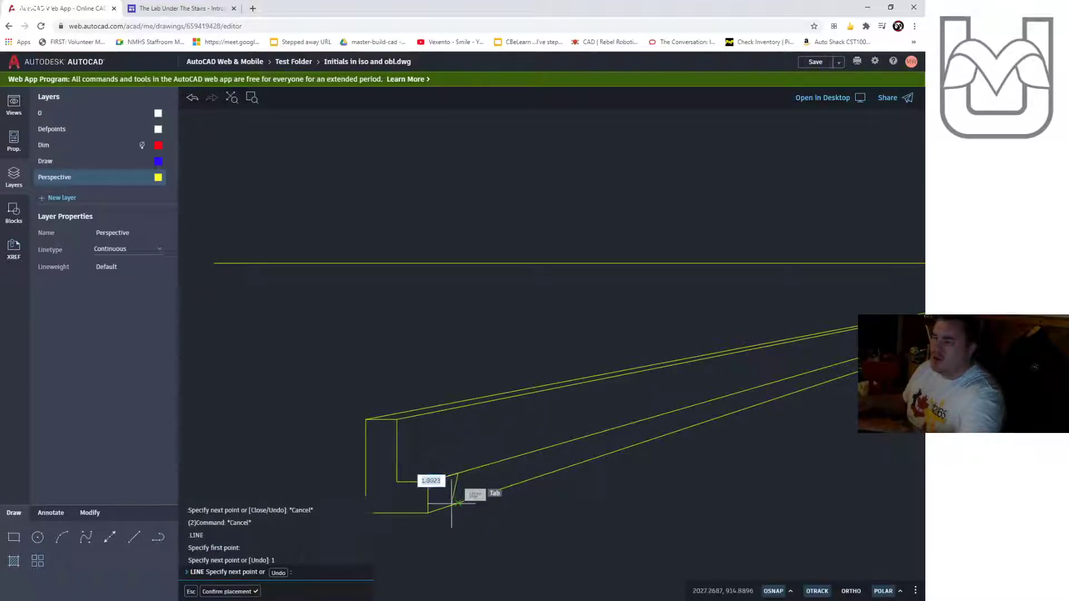
click(461, 502)
key(Escape)
key(Escape)
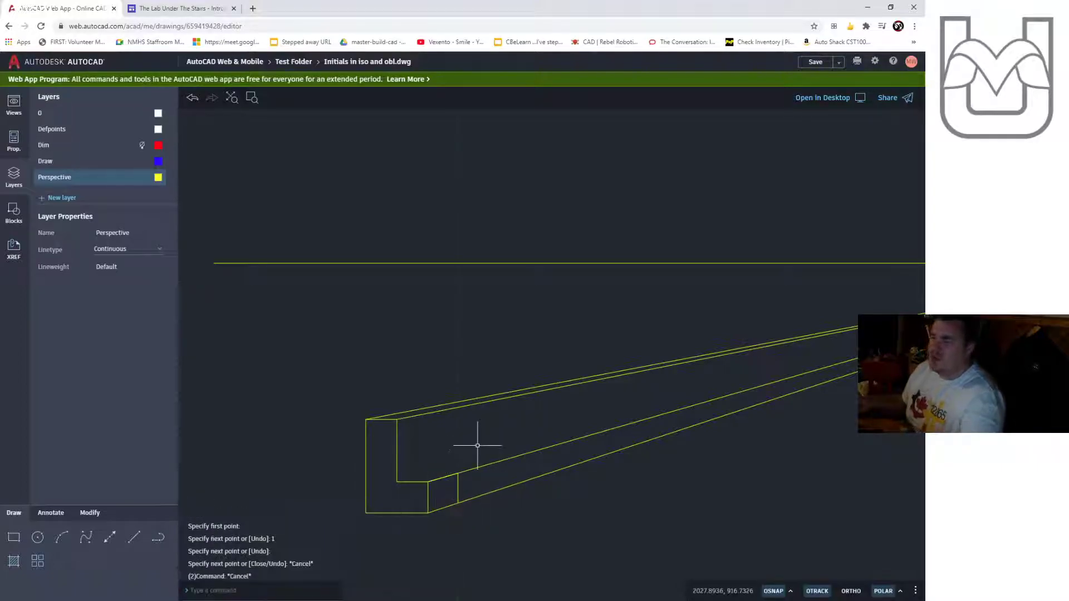
key(Return)
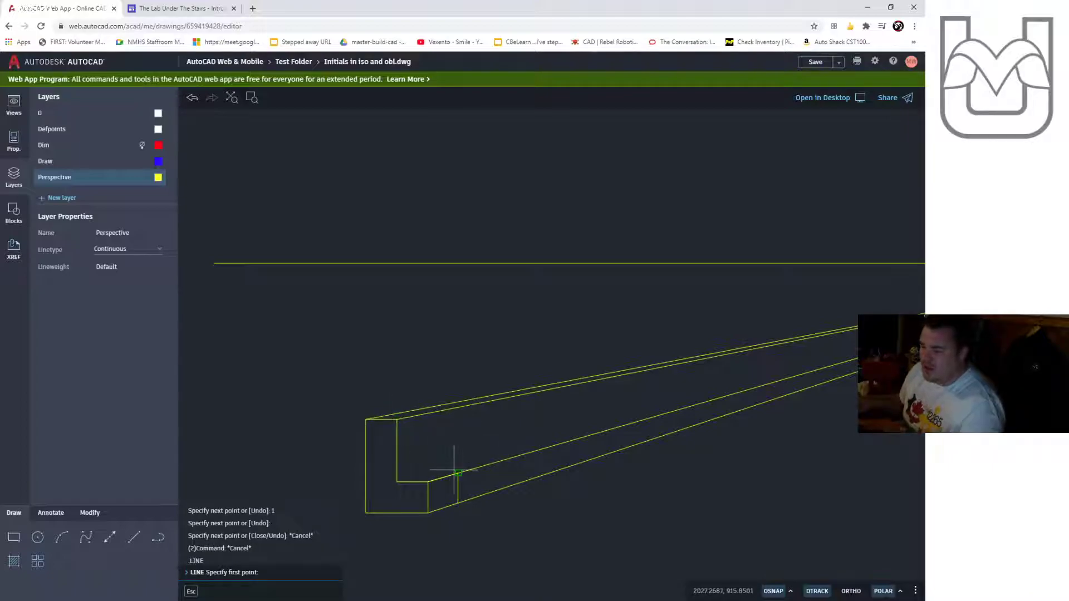
key(Escape)
key(Escape)
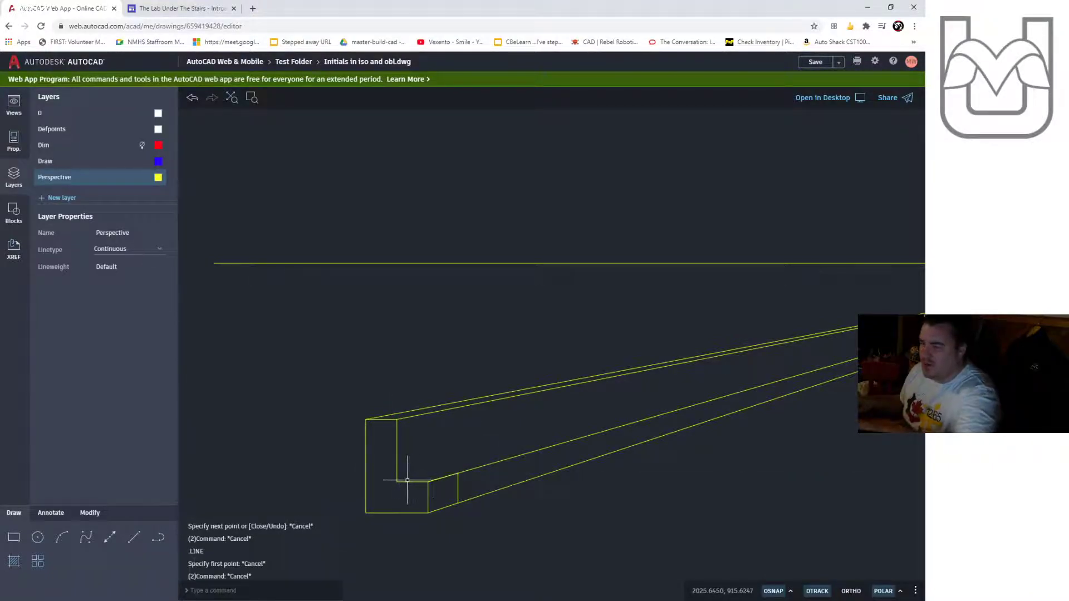
Draw a projection line from the L's inner corner to the vanishing point on the horizon line.
key(Return)
click(397, 481)
scroll(706, 434, down, 3)
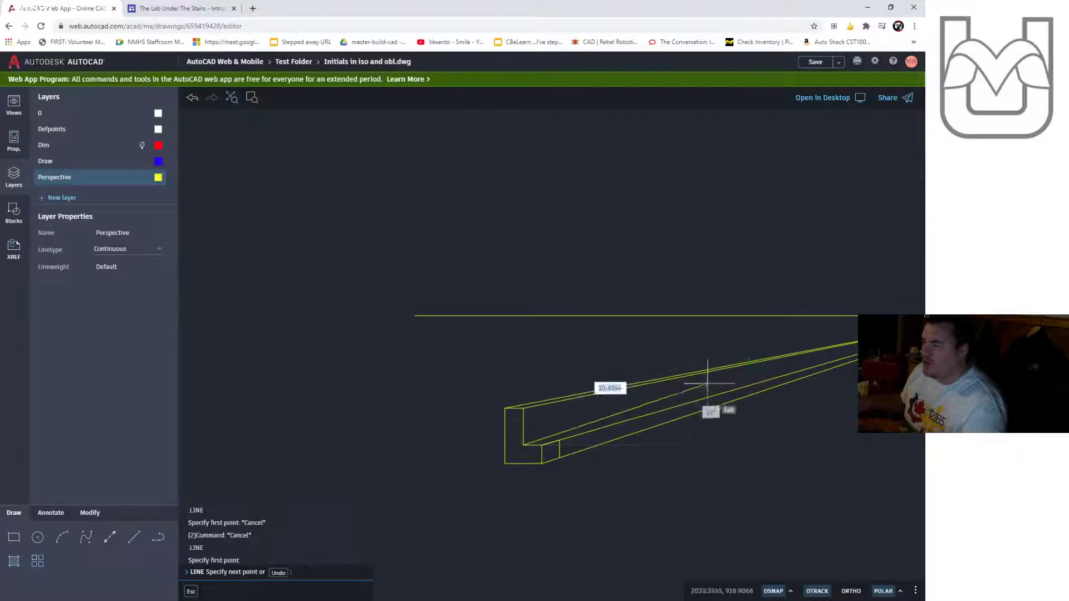
click(784, 328)
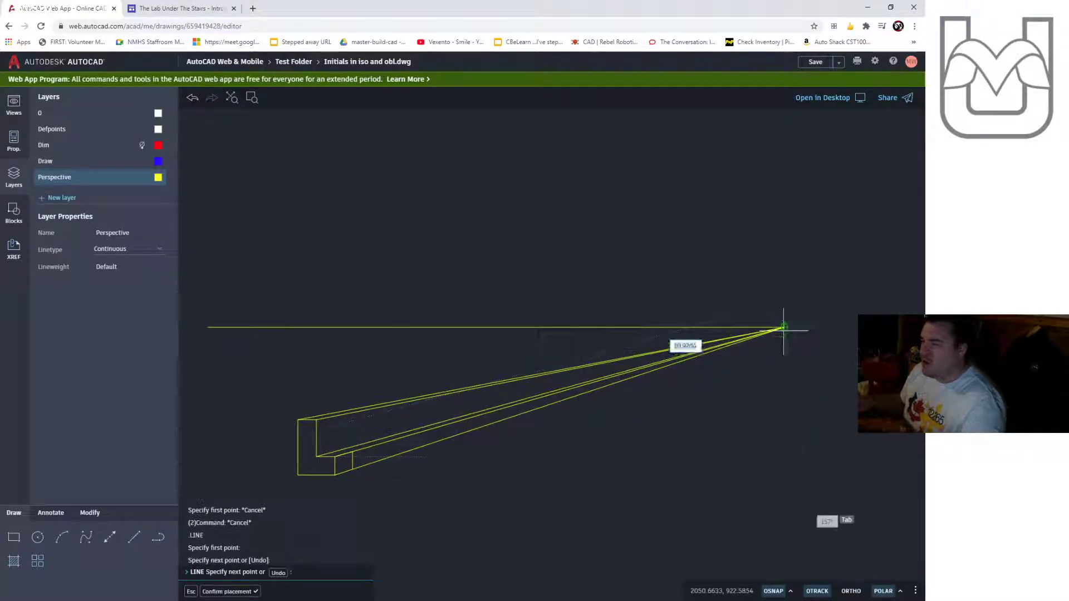
key(Escape)
key(Escape)
Draw the L's back edges from the foot's rear corner across, up the stem and across its top, ending on the projection lines.
scroll(361, 459, up, 3)
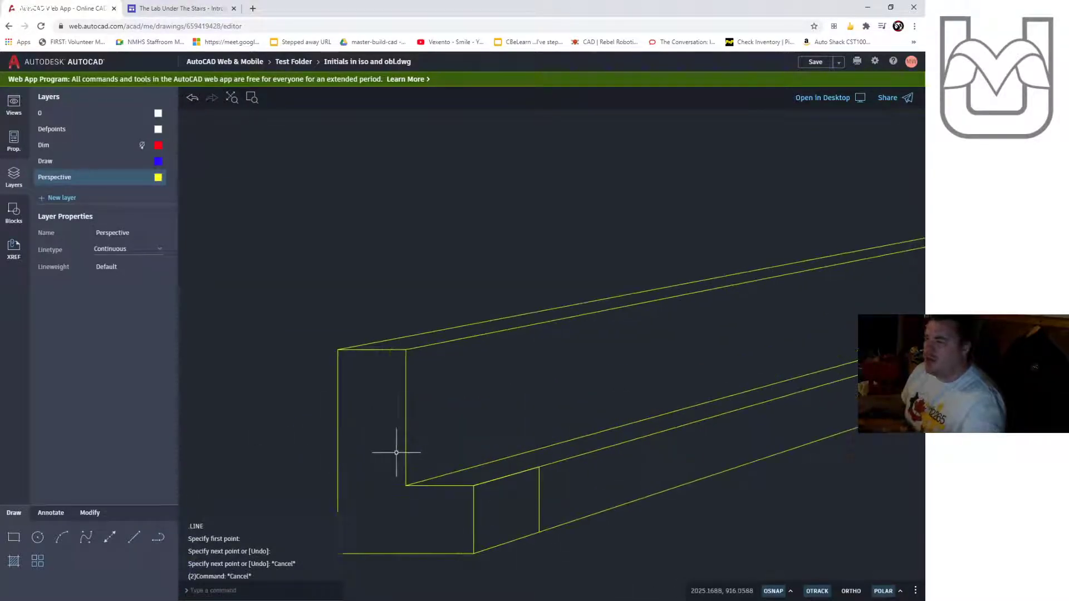
key(Return)
click(539, 466)
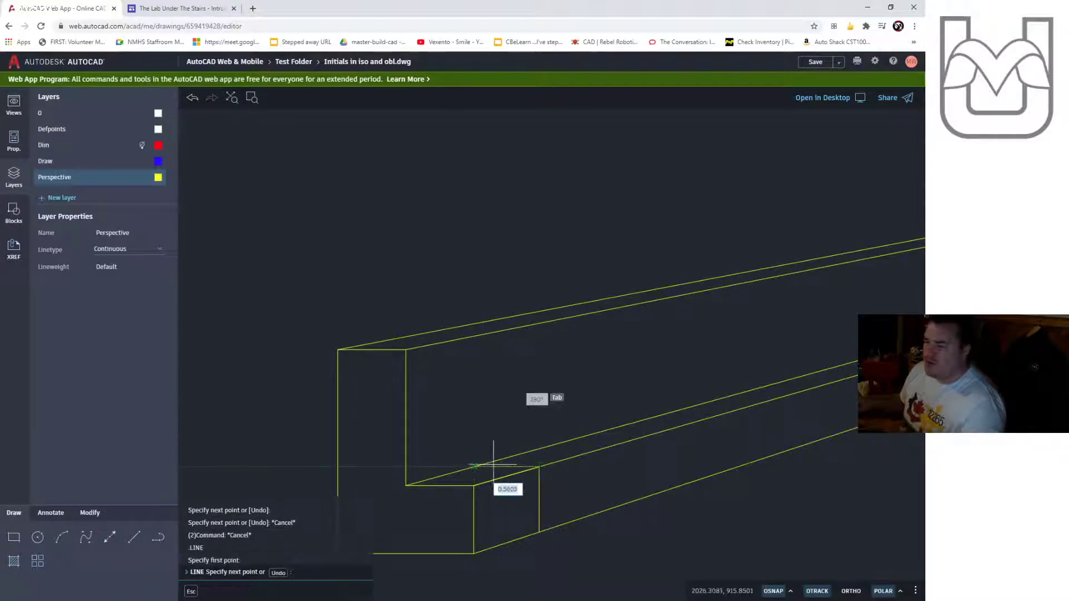
click(474, 467)
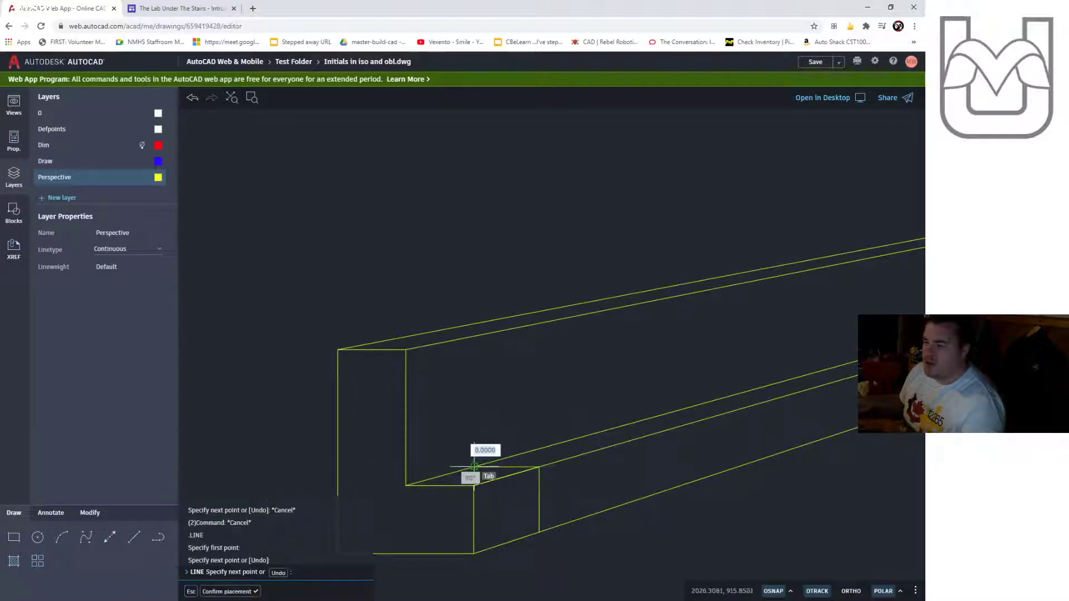
click(474, 336)
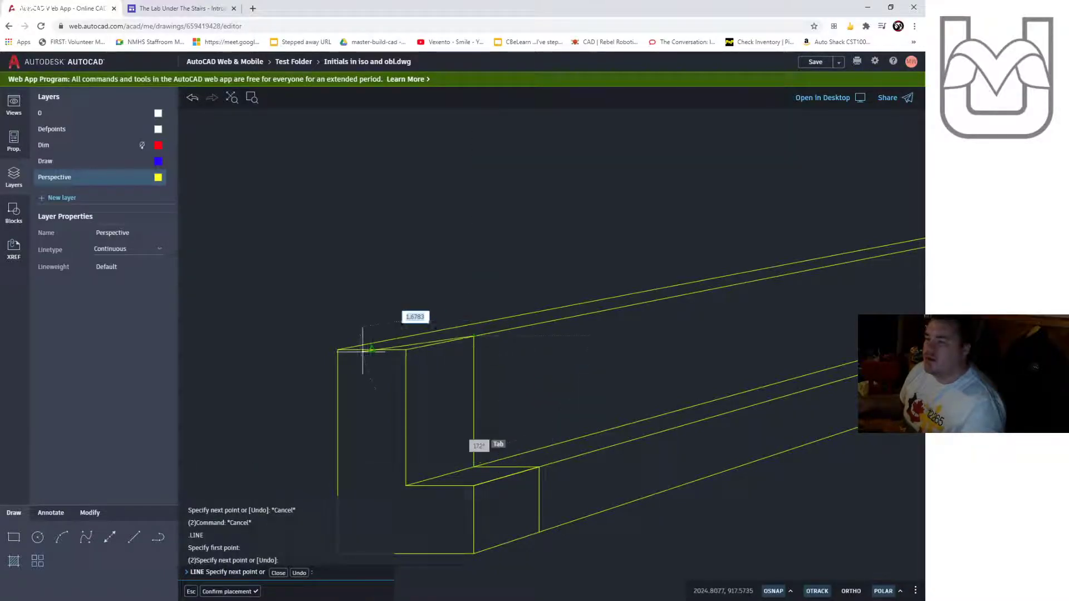
click(418, 336)
key(Escape)
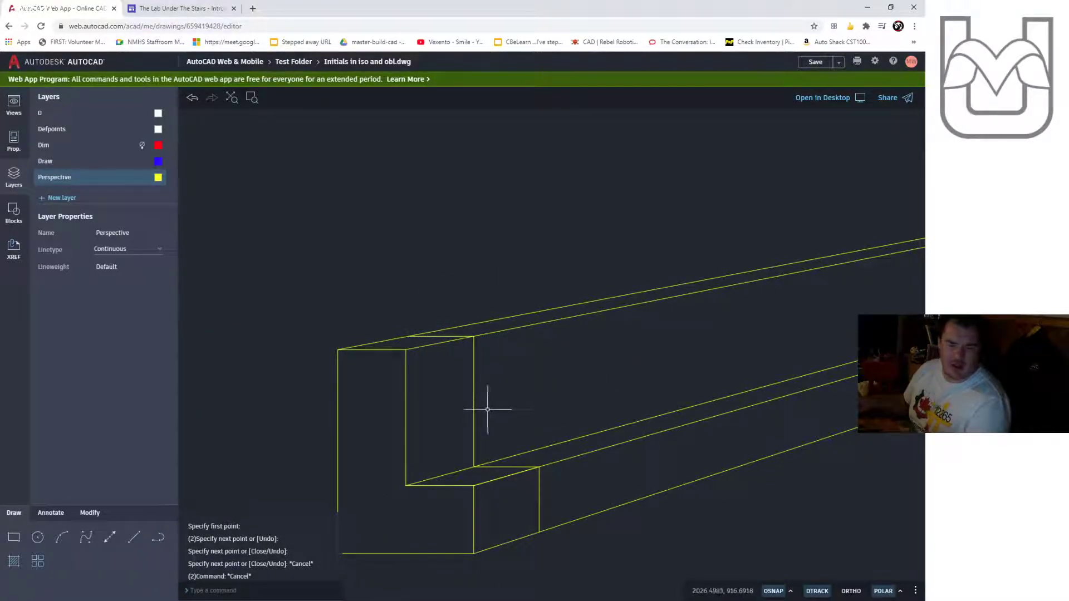
Trim all projection lines beyond the L's back edges with a fence crossing them.
text(tri)
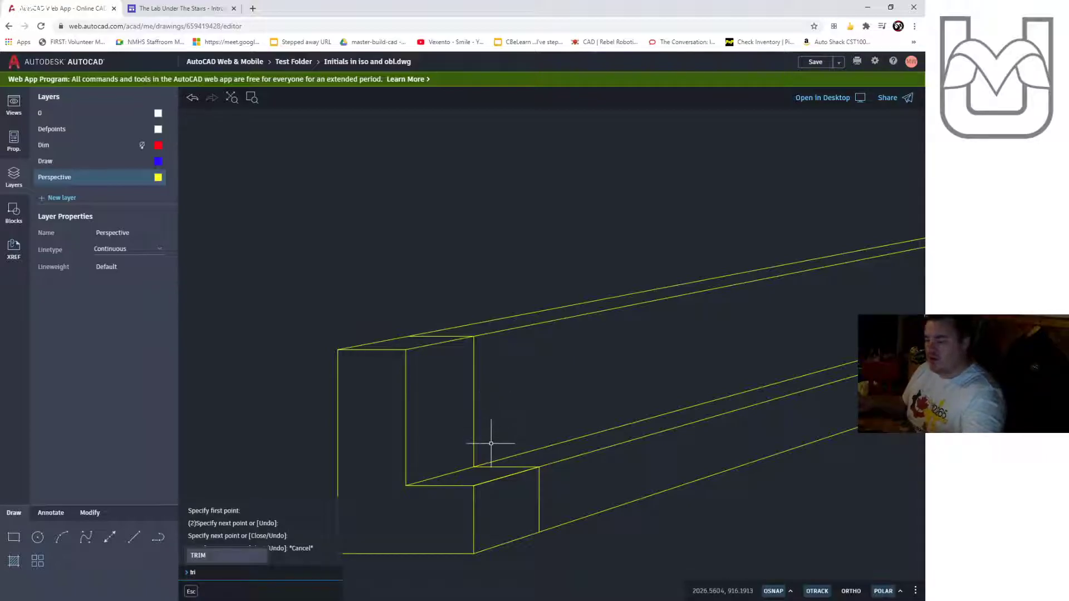
key(Return)
click(800, 499)
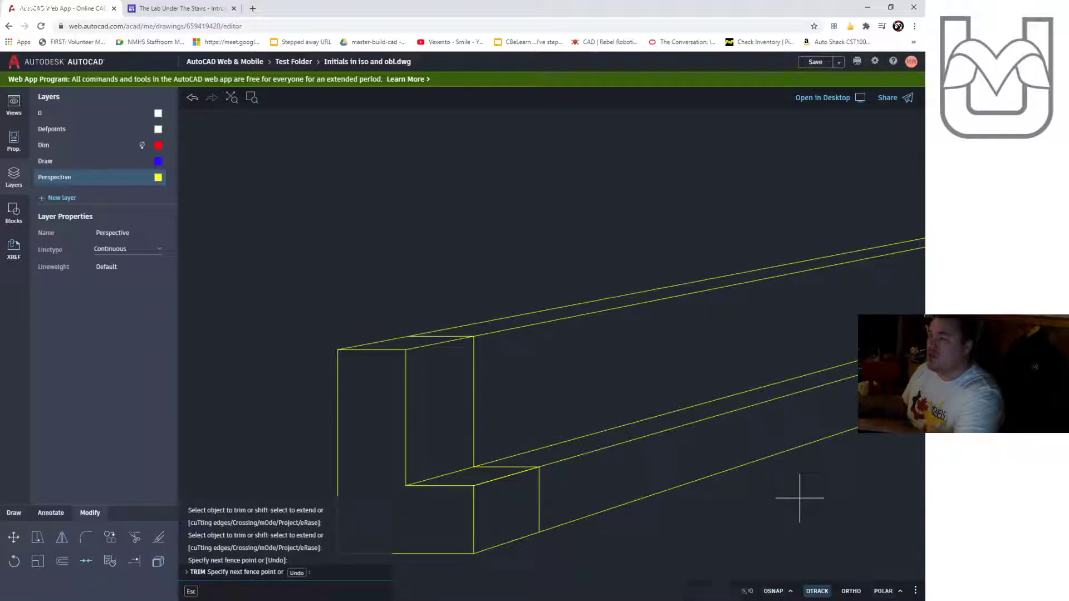
click(645, 260)
key(Return)
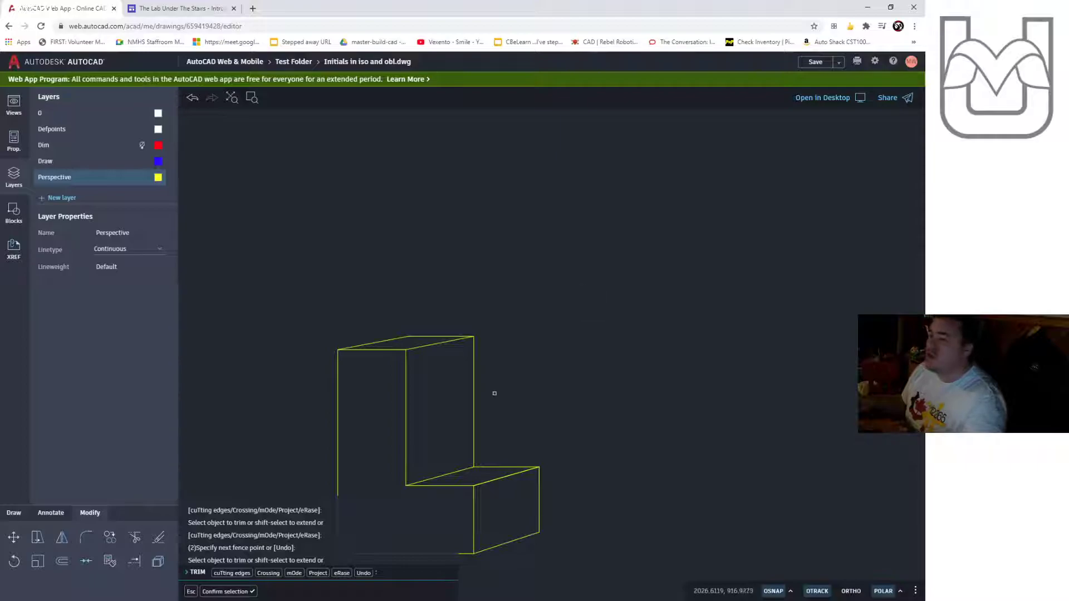
scroll(523, 428, down, 1)
key(Escape)
key(Escape)
key(Escape)
Add the multiline text "1 point perspective" between the horizon line and the L, with a text height smaller than 100.
middle_drag(549, 394, 641, 354)
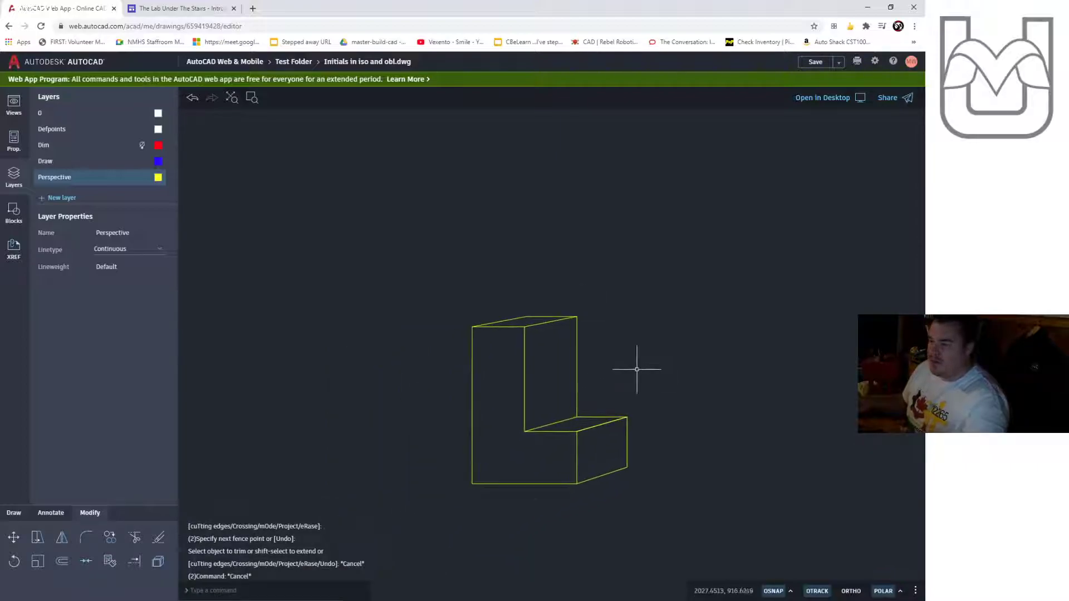
scroll(554, 391, down, 2)
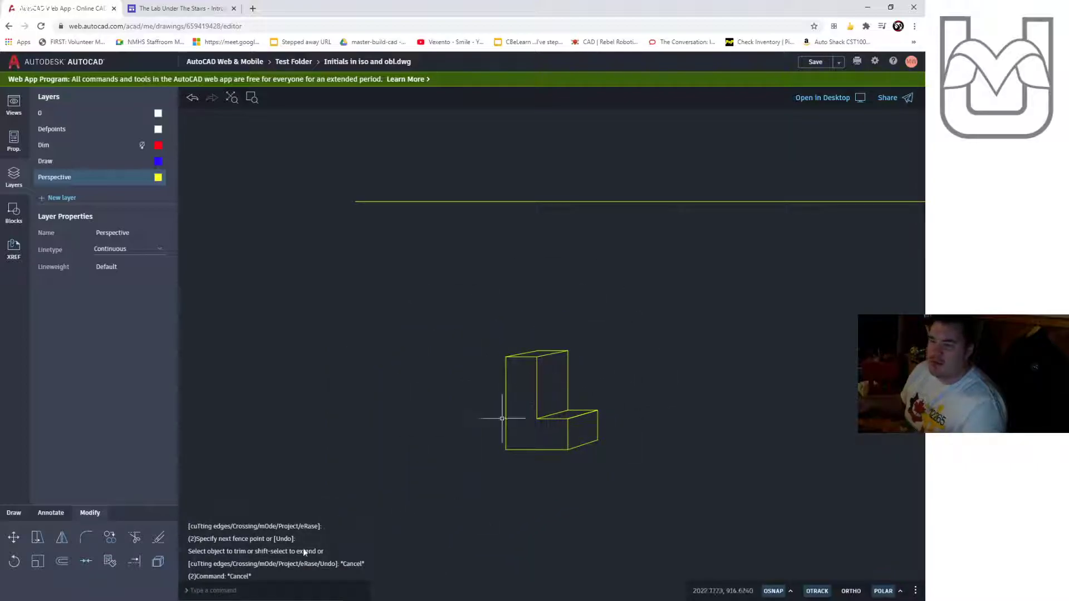
click(15, 513)
click(64, 516)
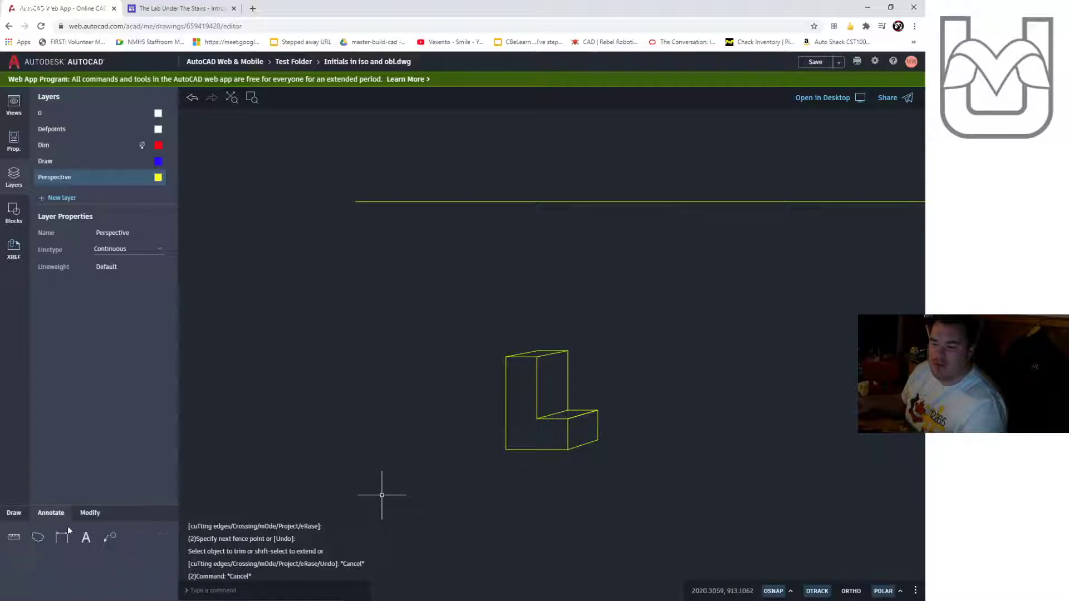
click(86, 537)
click(411, 236)
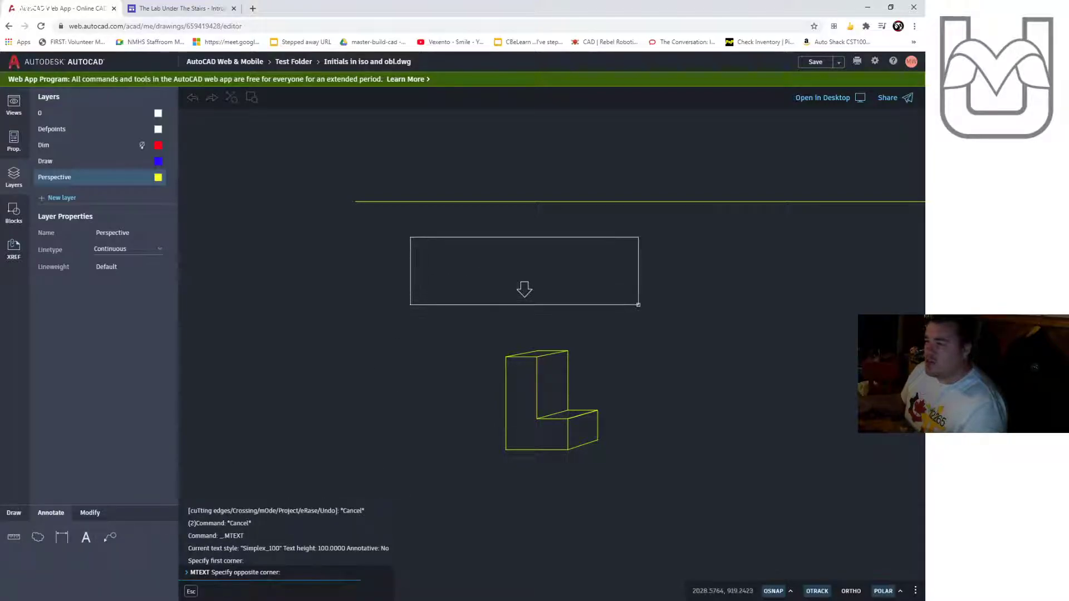
click(639, 308)
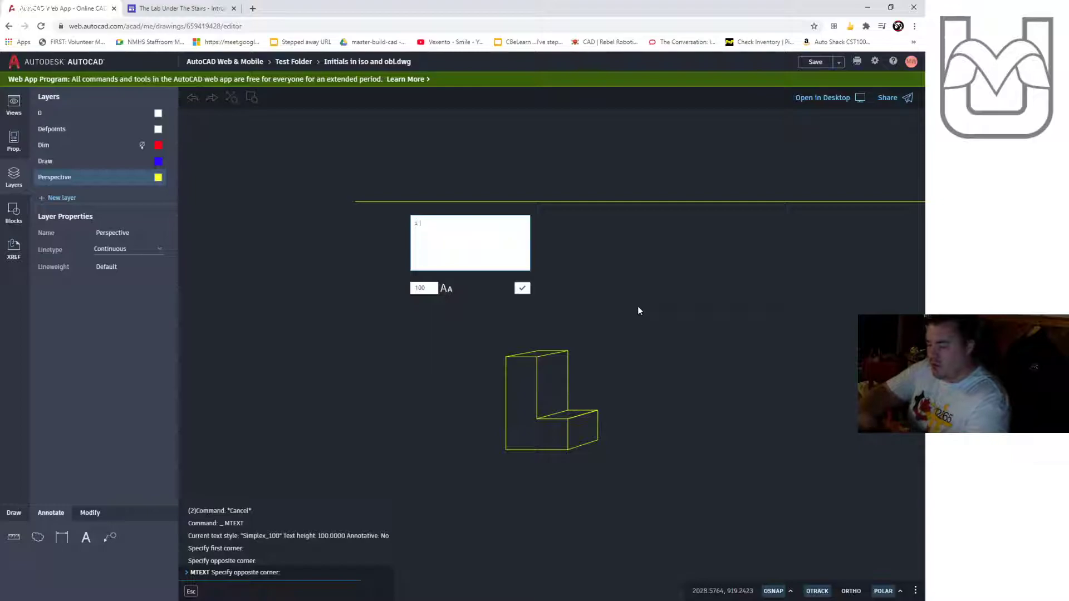
text(1 point perspective)
drag(430, 291, 406, 289)
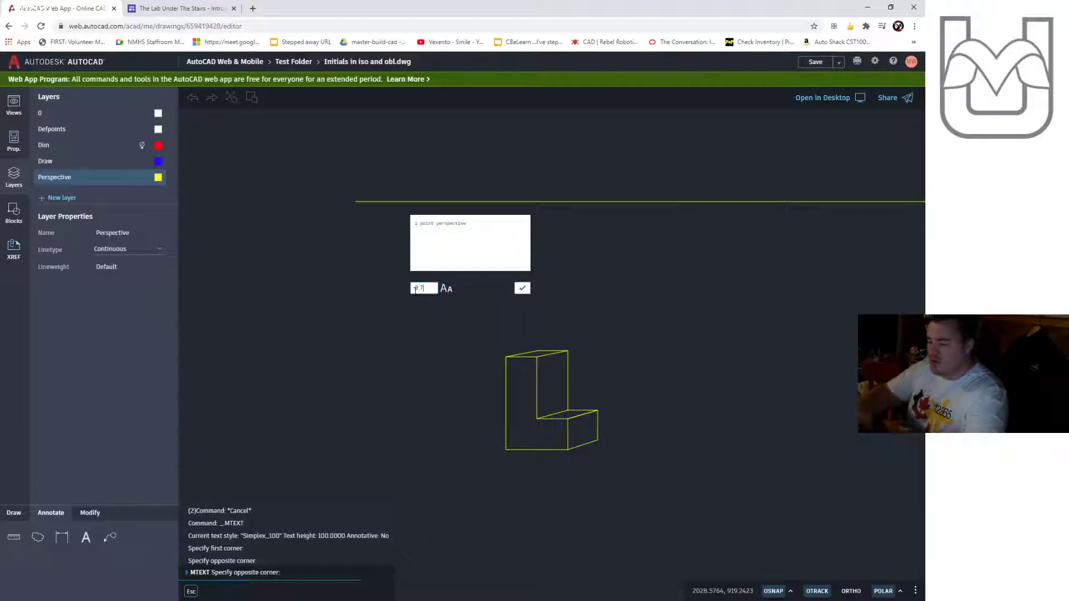
click(522, 288)
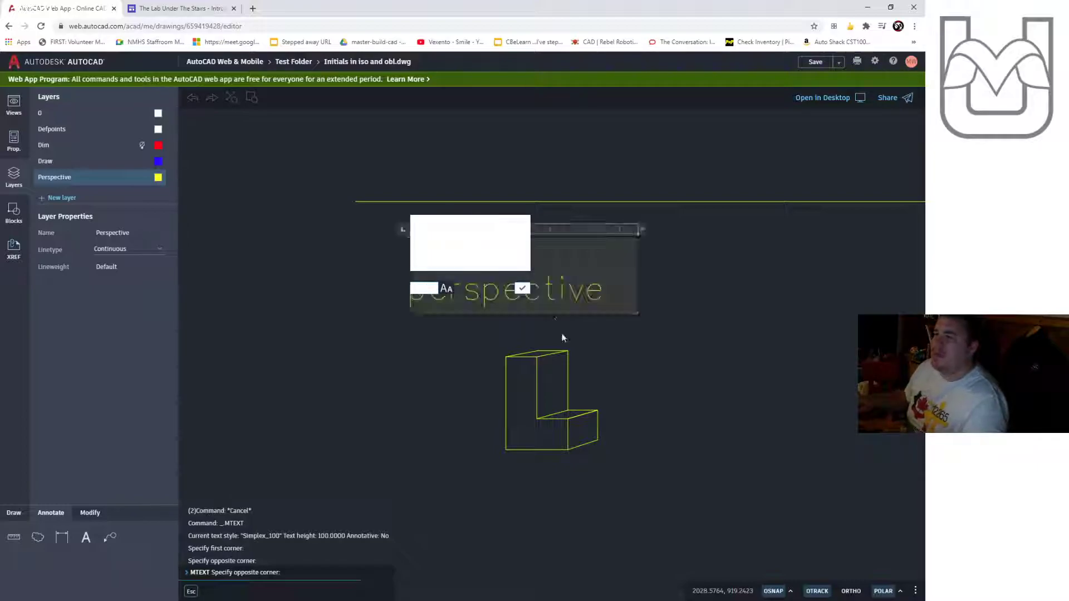
middle_drag(540, 315, 524, 313)
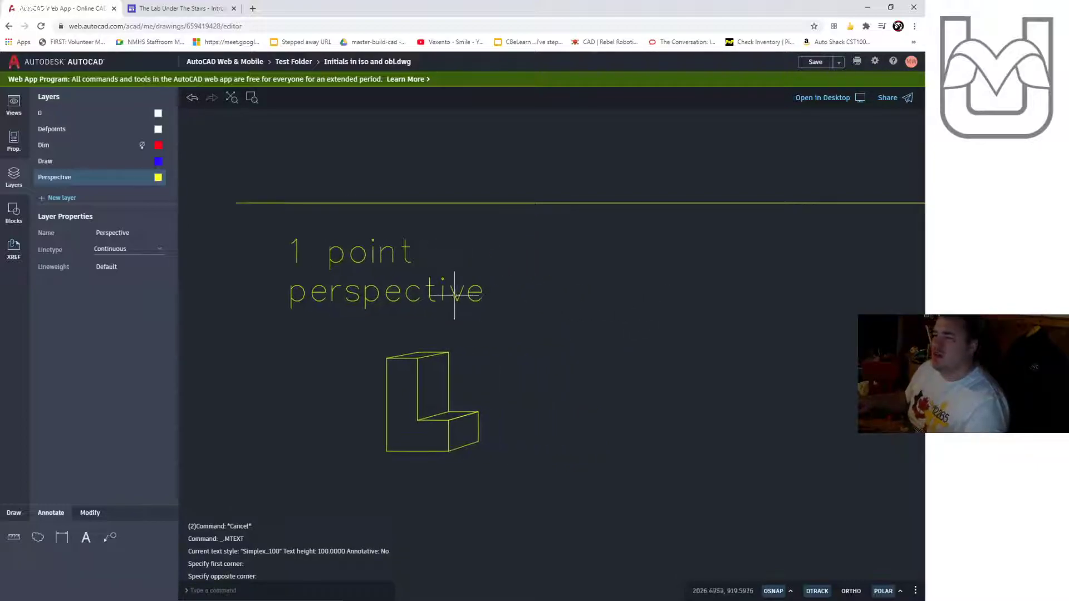
click(347, 295)
click(290, 240)
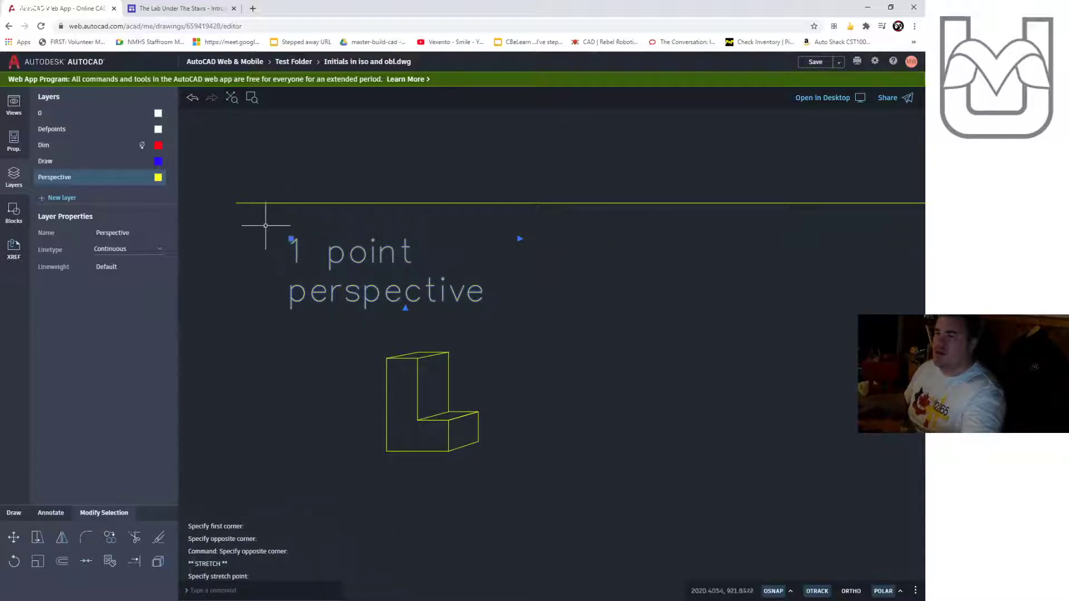
key(Escape)
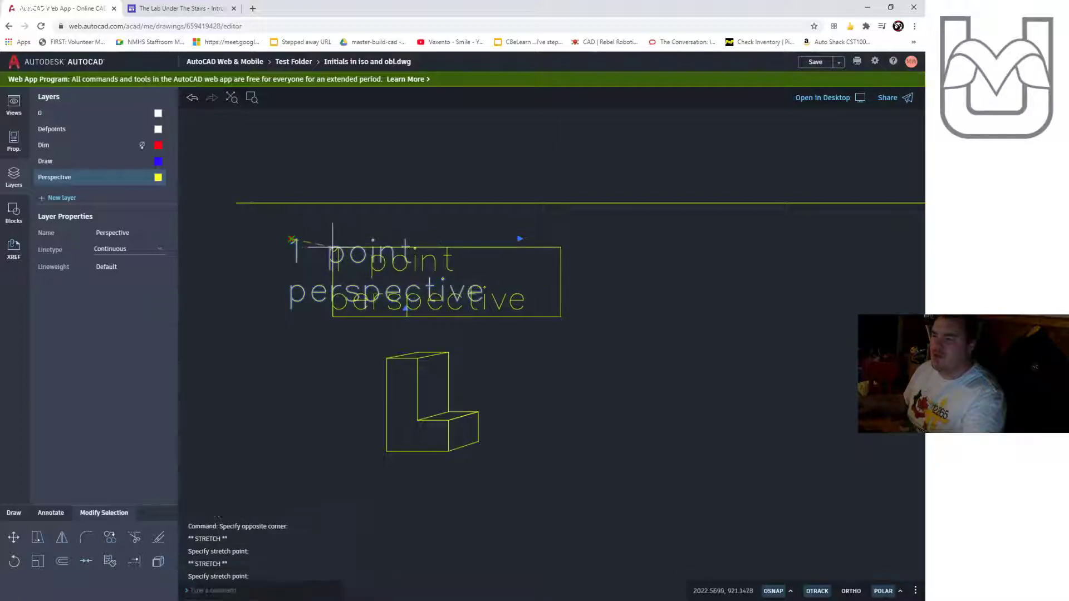
key(Escape)
scroll(418, 365, down, 5)
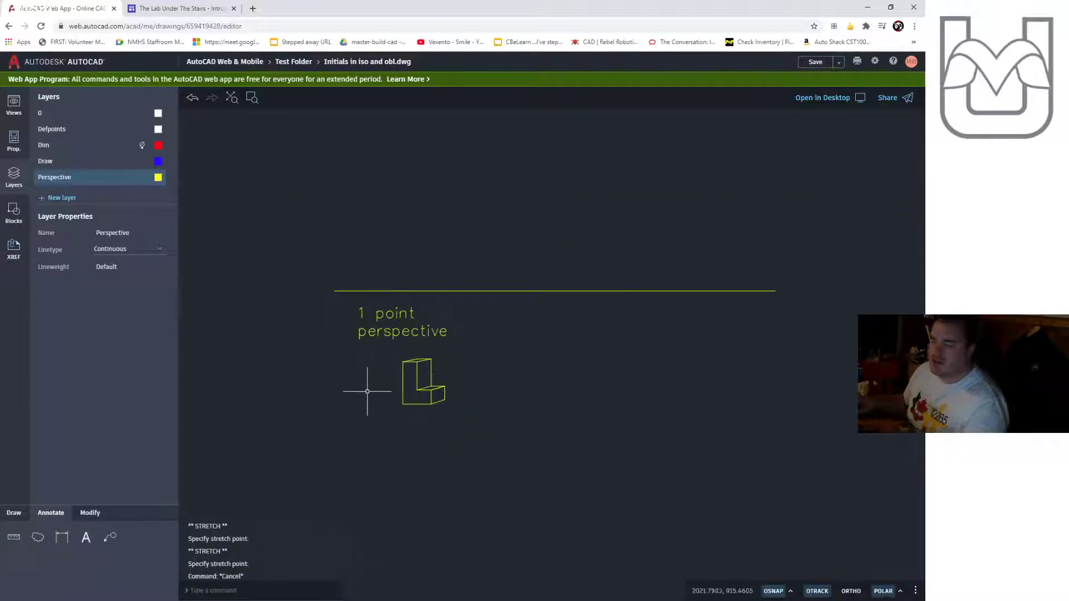
scroll(314, 407, down, 6)
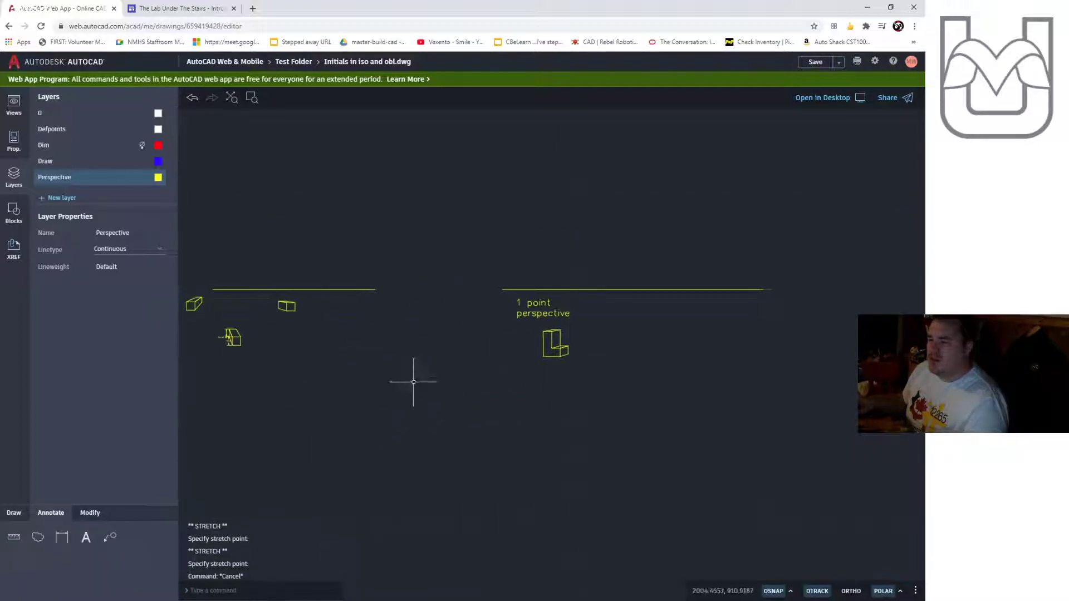
scroll(304, 386, up, 6)
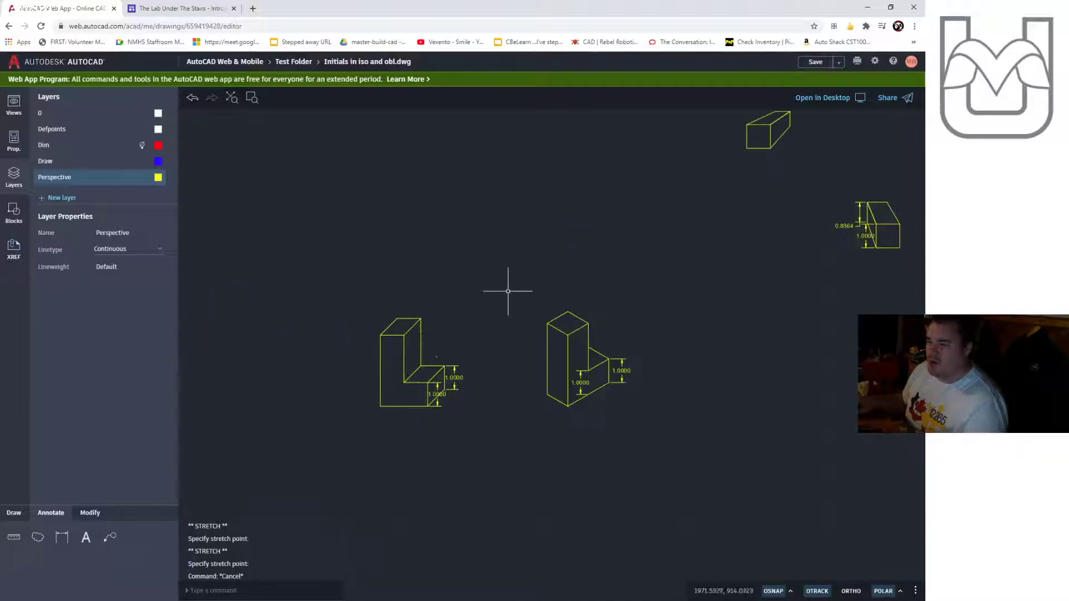
Copy the dimensioned oblique L and paste the copy beside the one-point perspective L.
click(479, 270)
click(381, 471)
key(Escape)
scroll(785, 392, down, 3)
middle_drag(785, 393, 335, 391)
middle_drag(850, 352, 440, 351)
scroll(525, 309, up, 5)
key(ctrl+v)
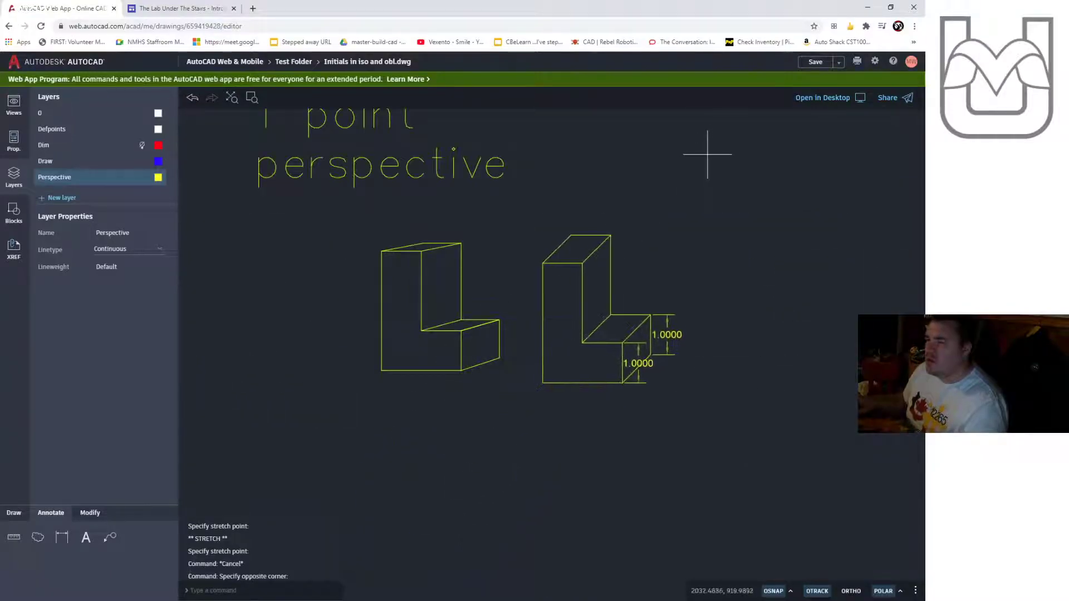
click(715, 134)
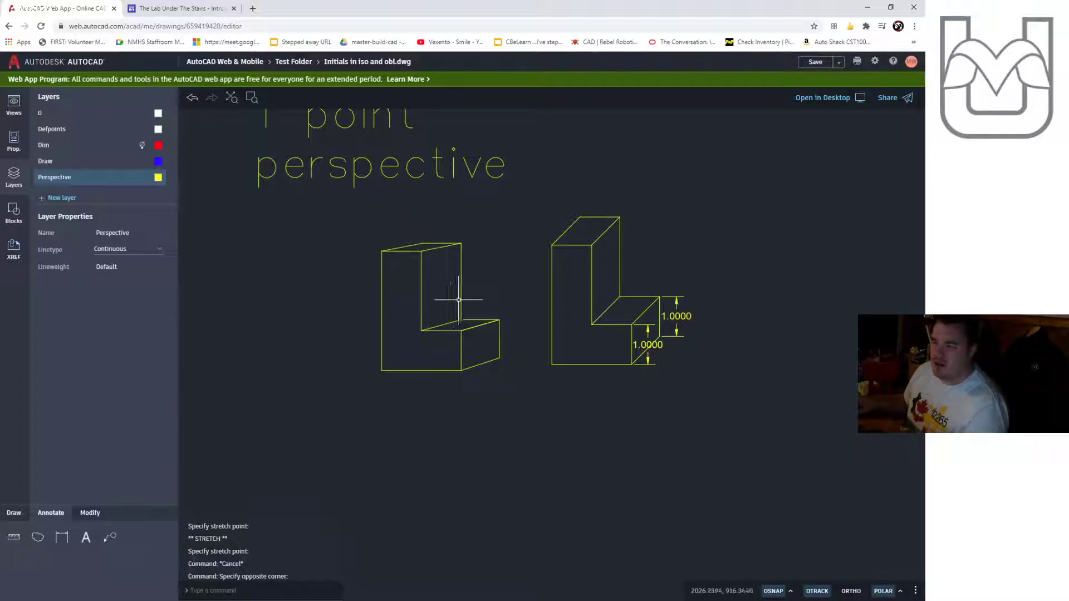
Move the "1 point perspective" label and both L drawings below it down and away from the second horizon line.
scroll(445, 298, down, 5)
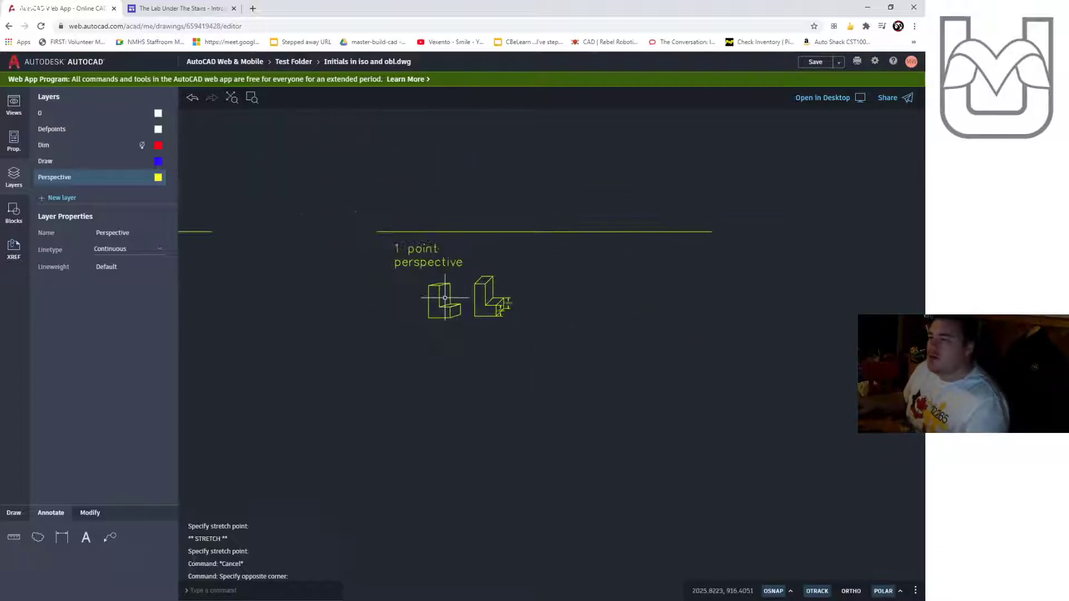
click(507, 244)
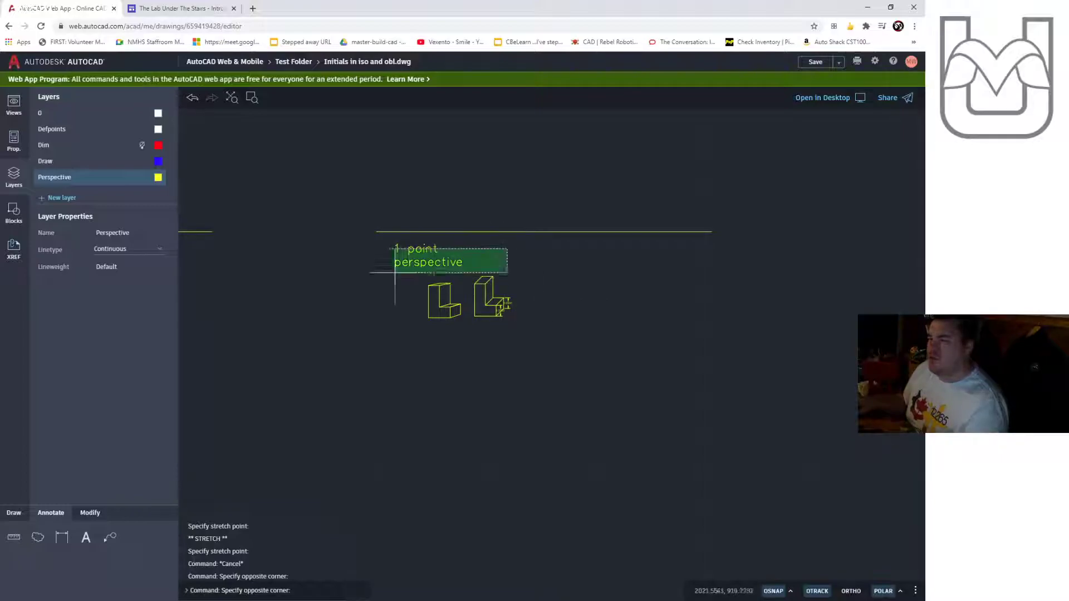
click(394, 352)
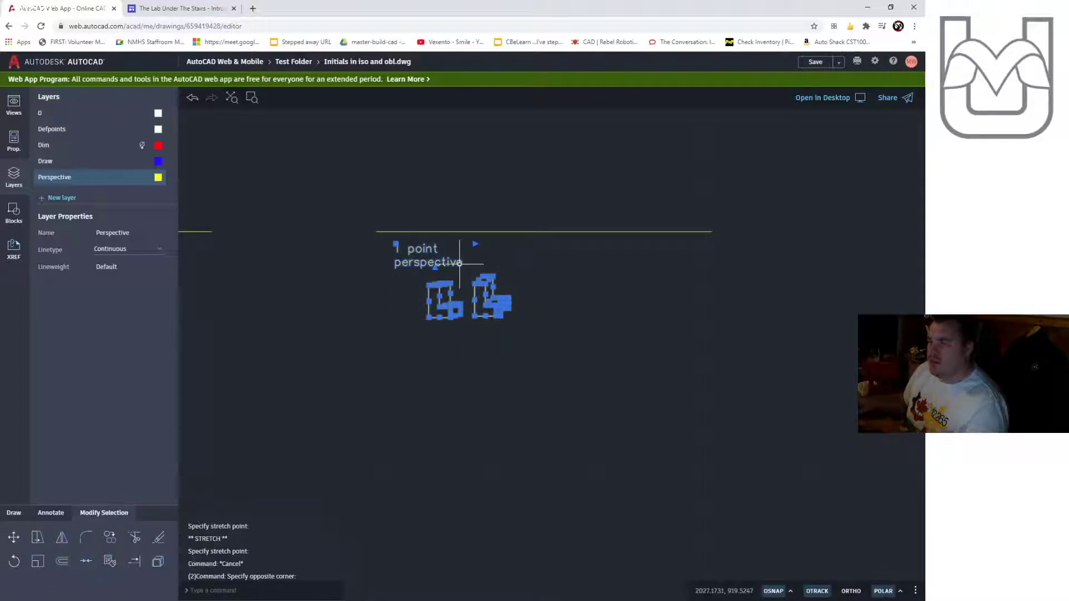
text(move)
key(Return)
click(455, 303)
click(280, 387)
Draw a vertical line 3 units long below the second horizon line as the block's front edge.
scroll(523, 304, up, 2)
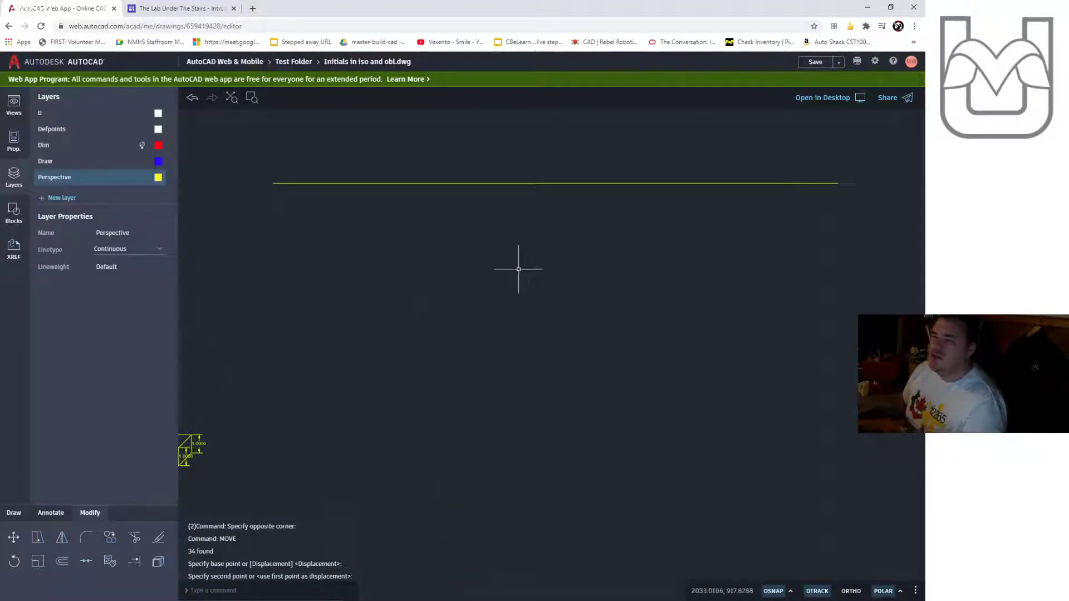
middle_drag(503, 289, 458, 299)
scroll(450, 312, up, 1)
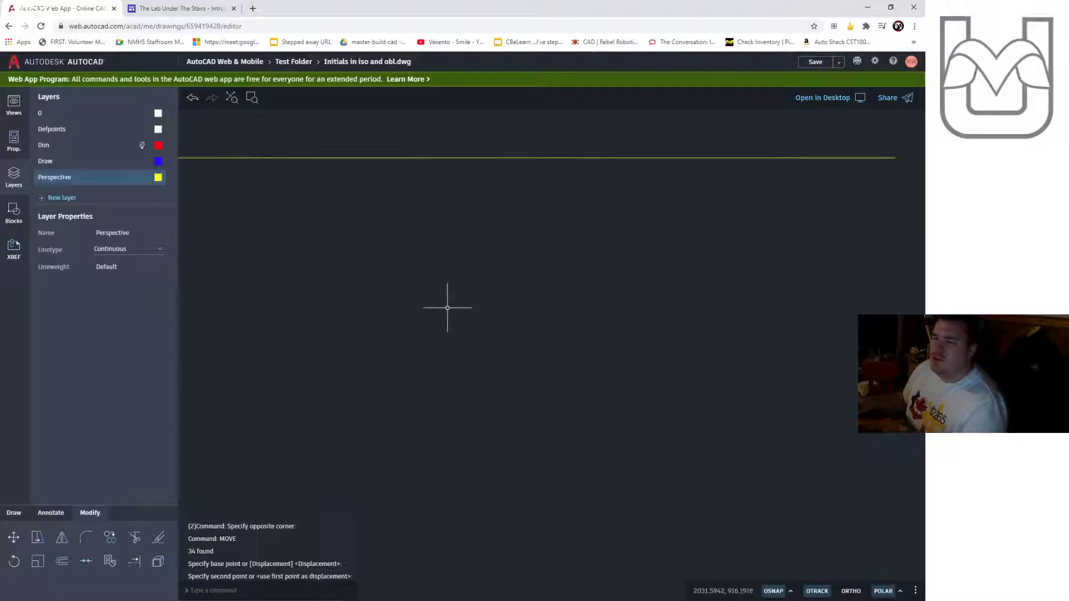
click(27, 515)
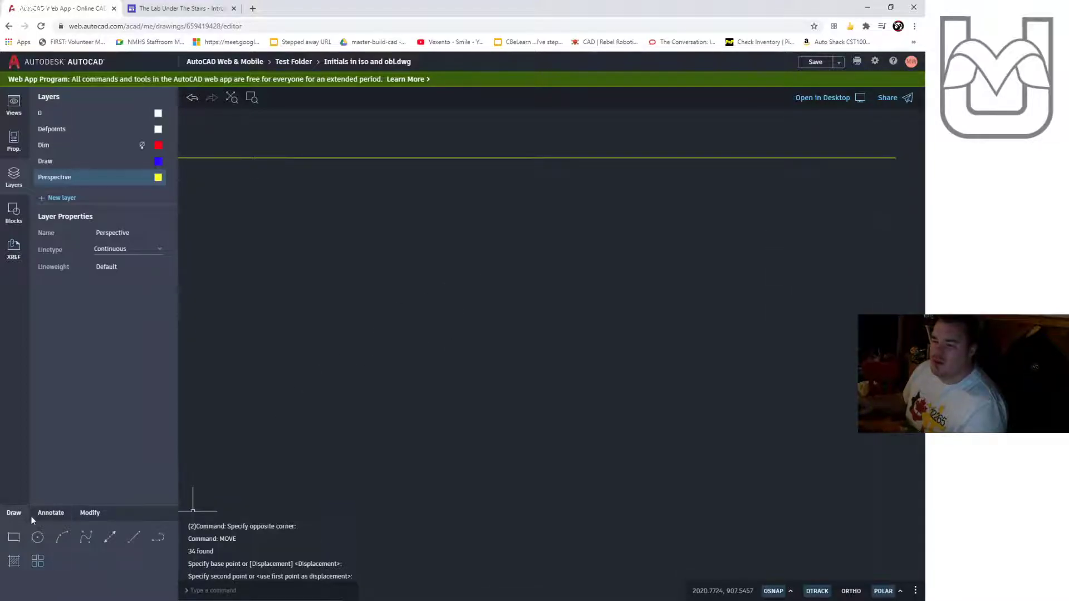
click(134, 537)
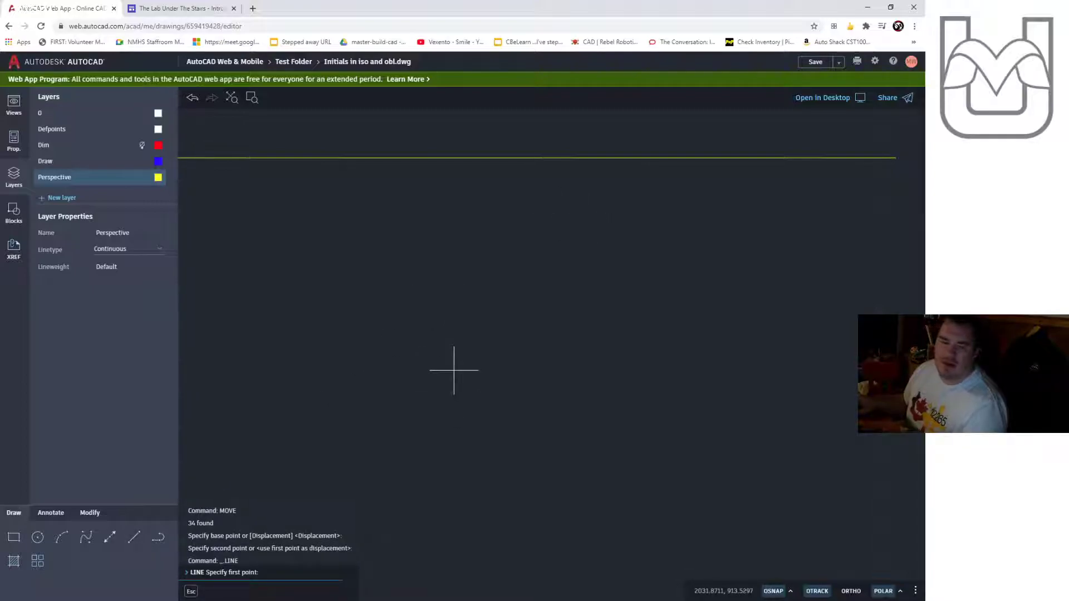
click(466, 384)
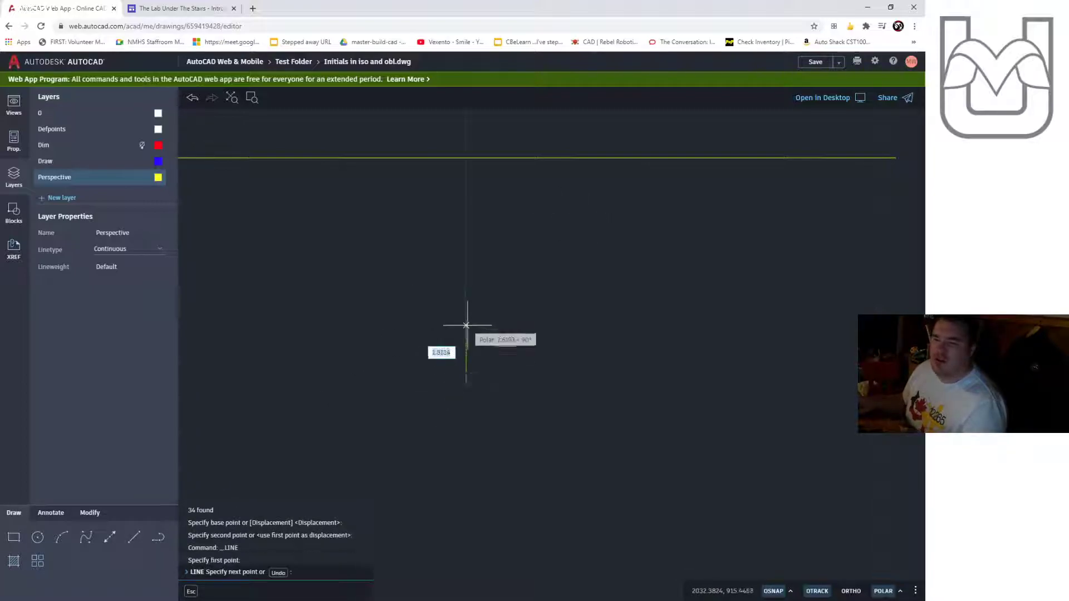
text(3)
key(Return)
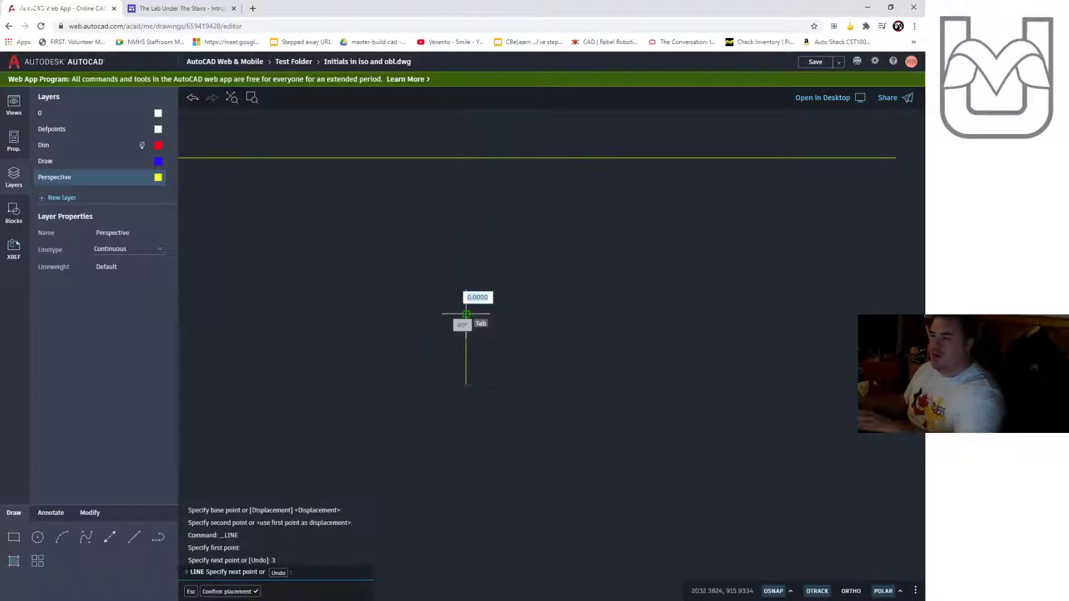
Connect the top and bottom of the vertical edge to the vanishing points at both ends of the horizon line.
scroll(462, 312, down, 2)
click(282, 222)
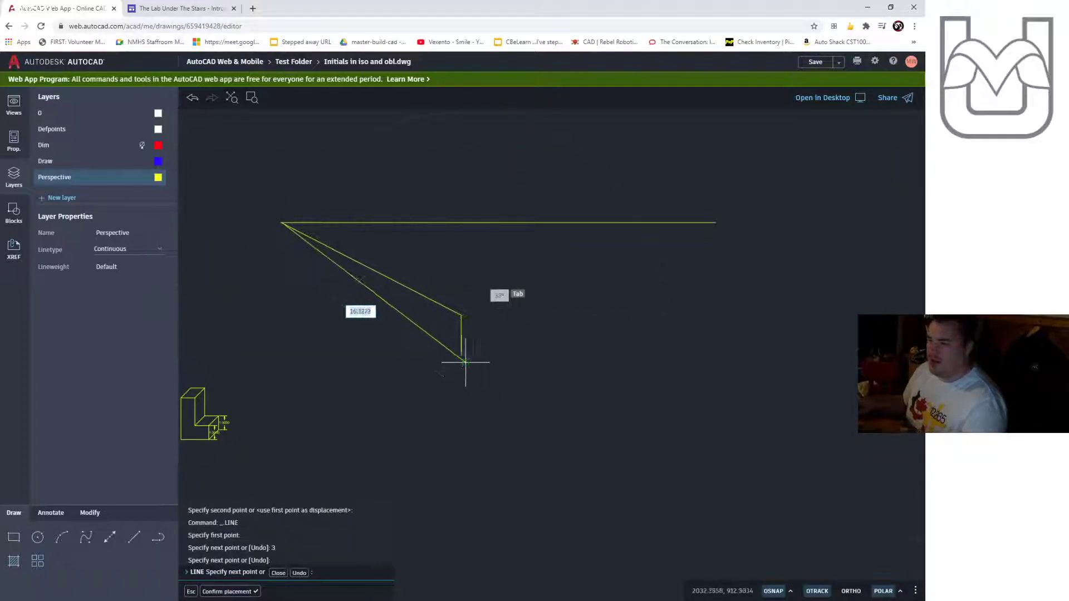
click(461, 356)
click(715, 222)
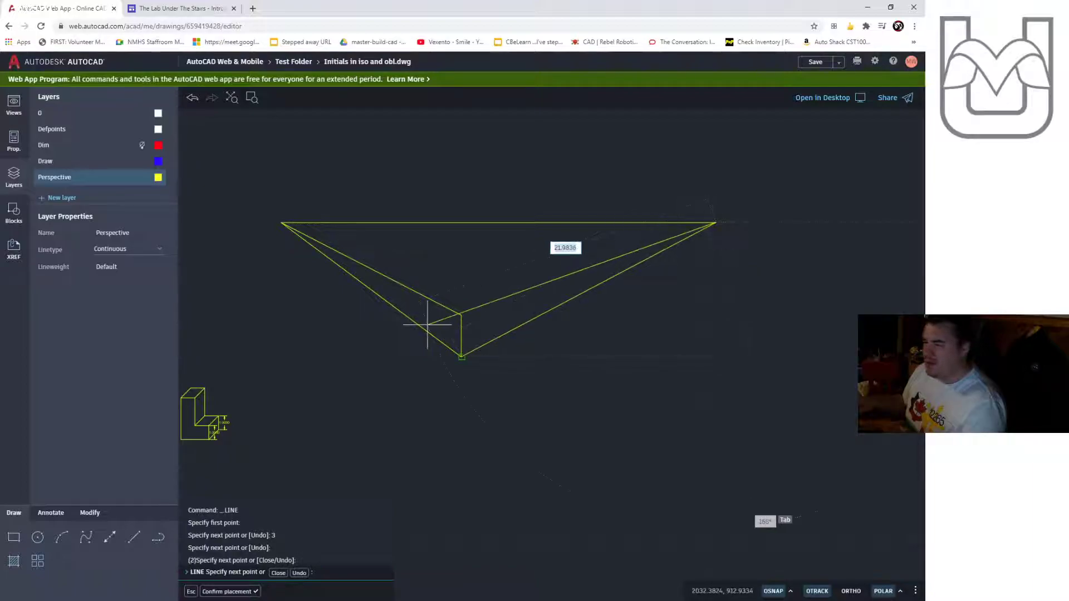
click(461, 311)
key(Escape)
scroll(457, 311, up, 4)
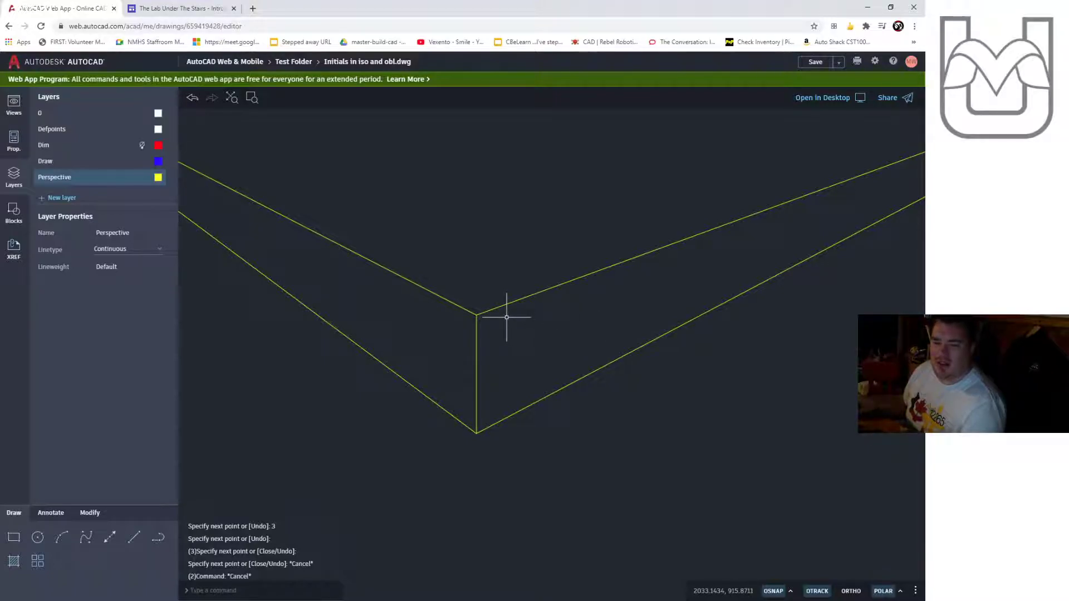
scroll(503, 331, down, 2)
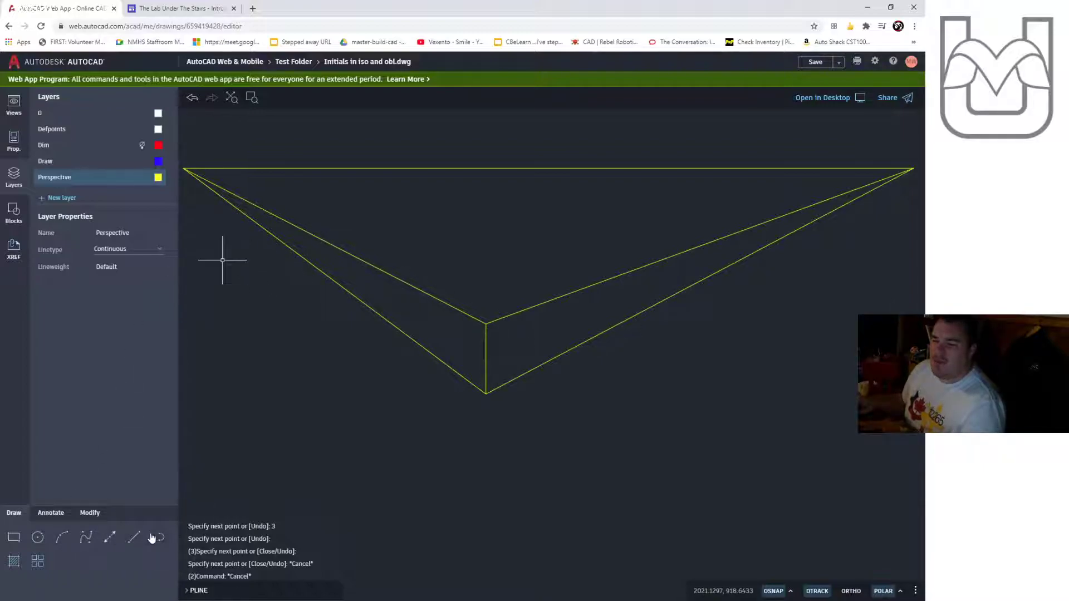
Draw a line 1 unit from the front edge's top toward the left vanishing point, continuing it to the right vanishing point.
click(134, 538)
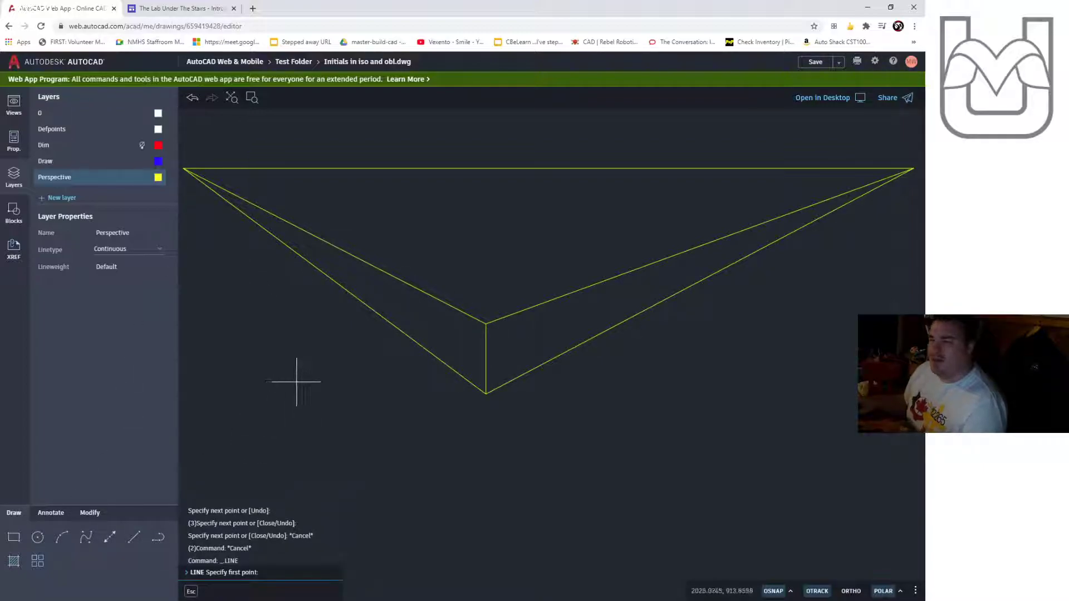
click(486, 323)
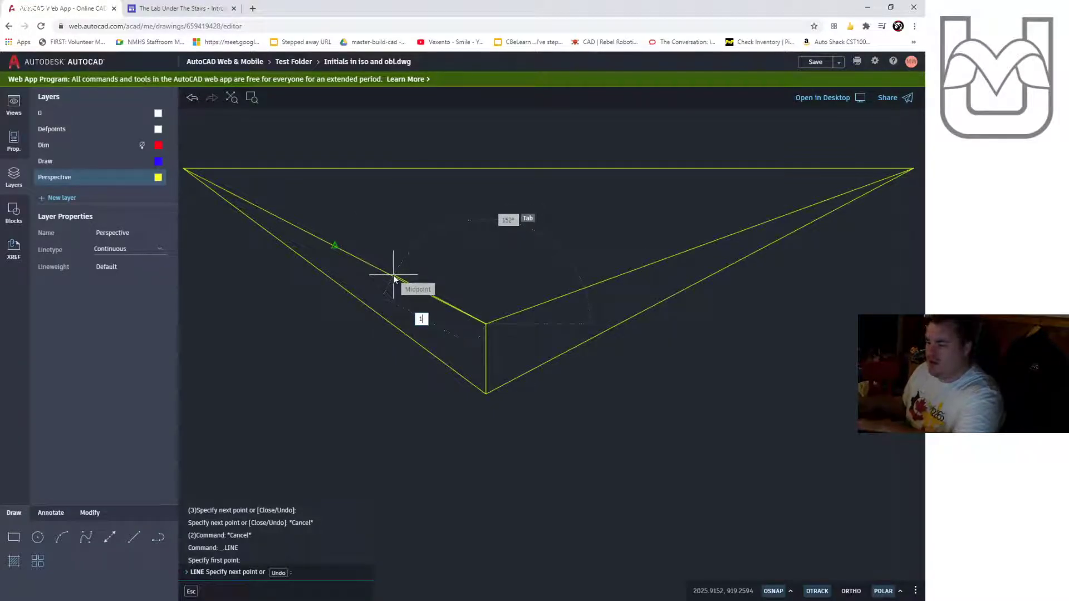
text(1)
key(Return)
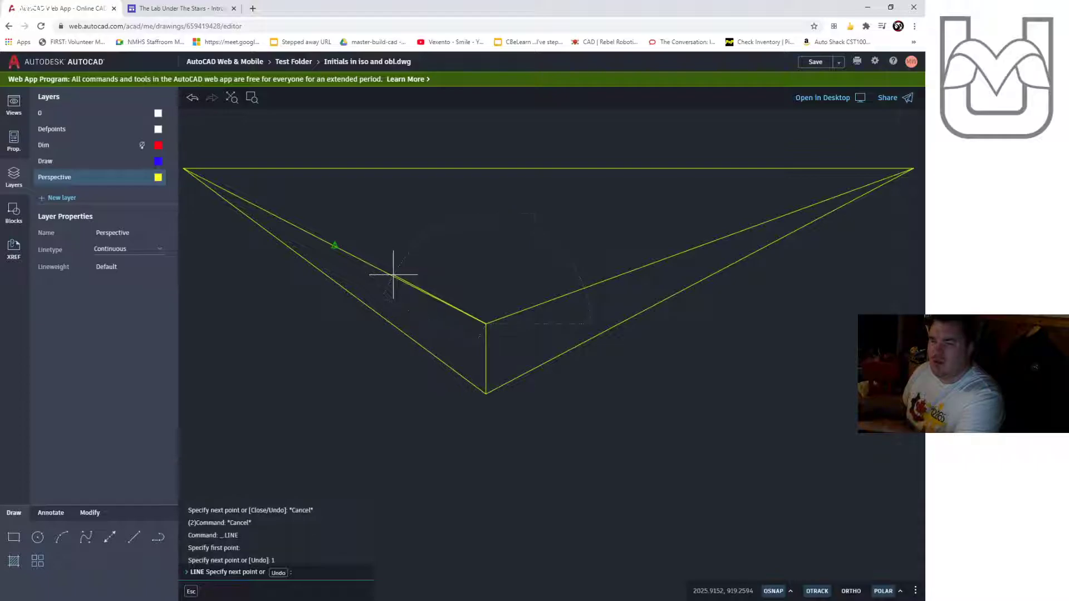
click(912, 169)
key(Escape)
Draw a line 2 units long from the front edge's top along the upper projection line toward the right vanishing point.
key(Return)
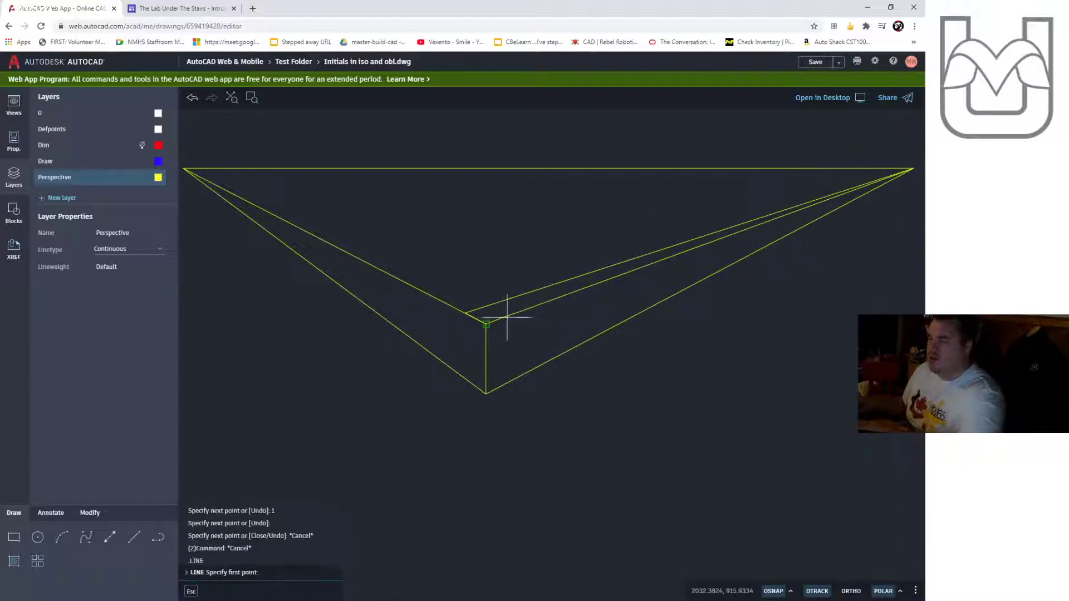
click(486, 323)
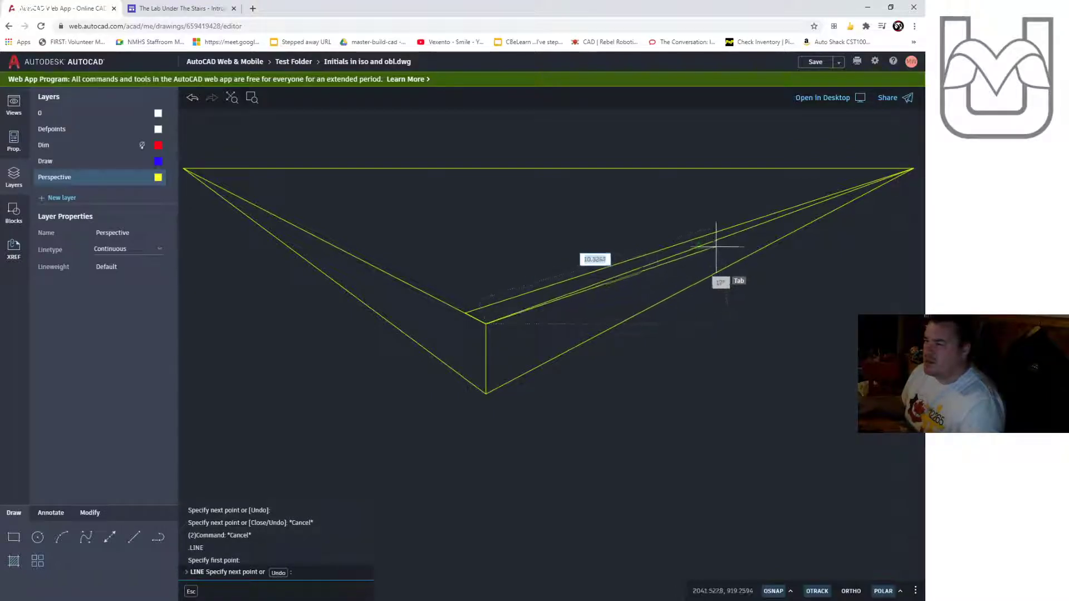
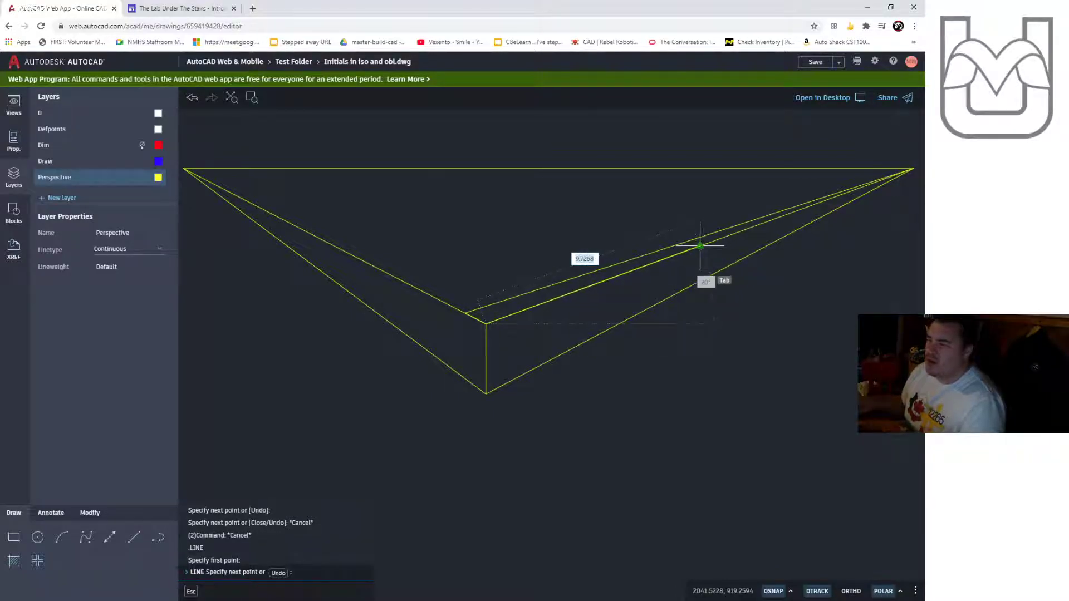
key(Return)
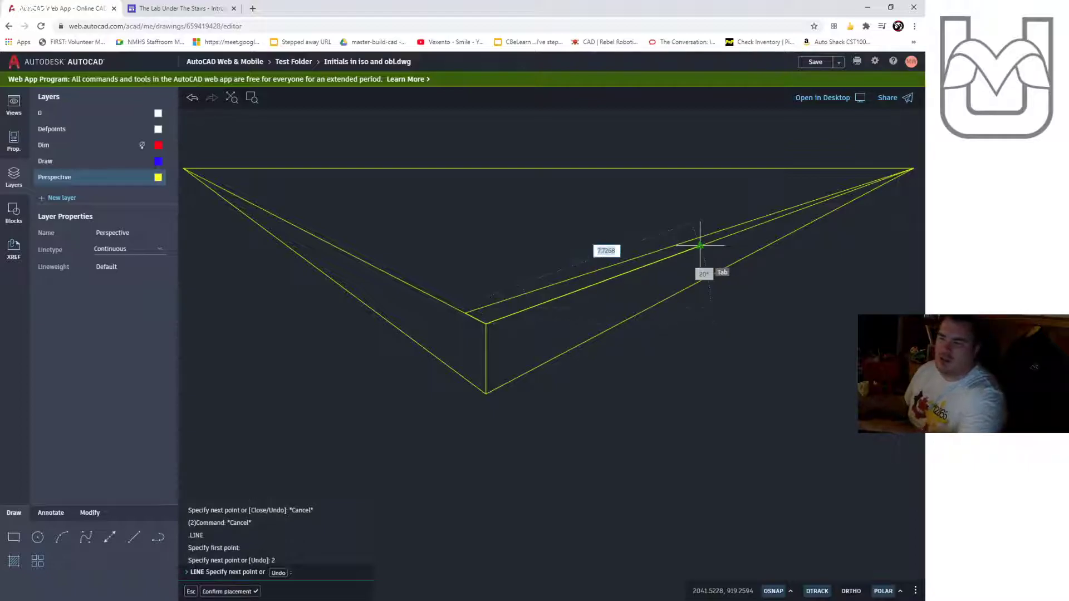
scroll(478, 393, down, 3)
middle_drag(425, 423, 609, 358)
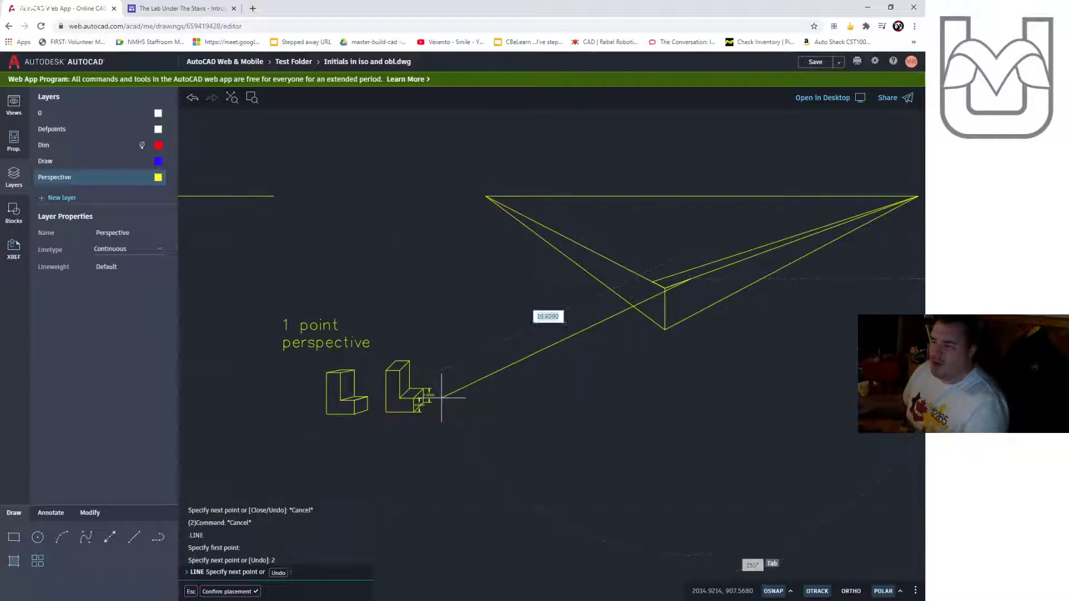
key(Escape)
key(Escape)
key(Escape)
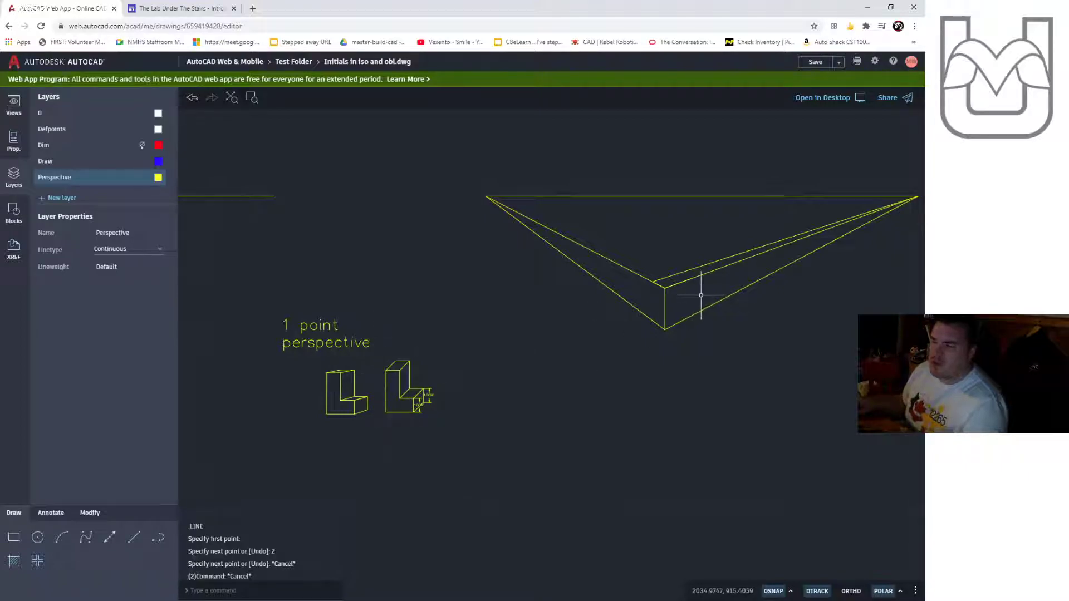
Draw a projection line from the end of the 2-unit edge to the left vanishing point.
scroll(733, 242, up, 3)
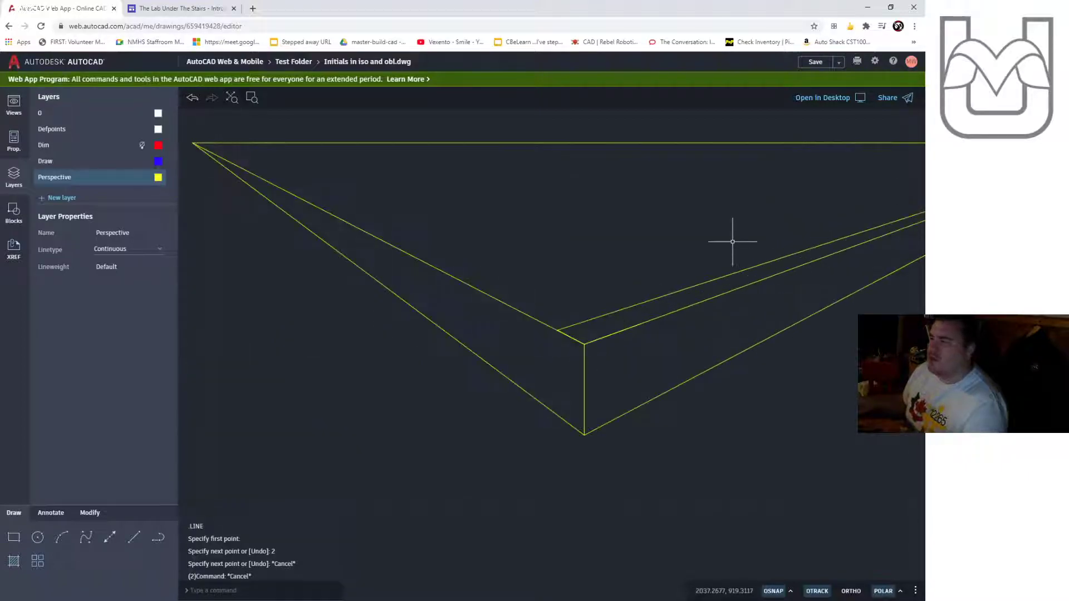
click(137, 536)
click(642, 323)
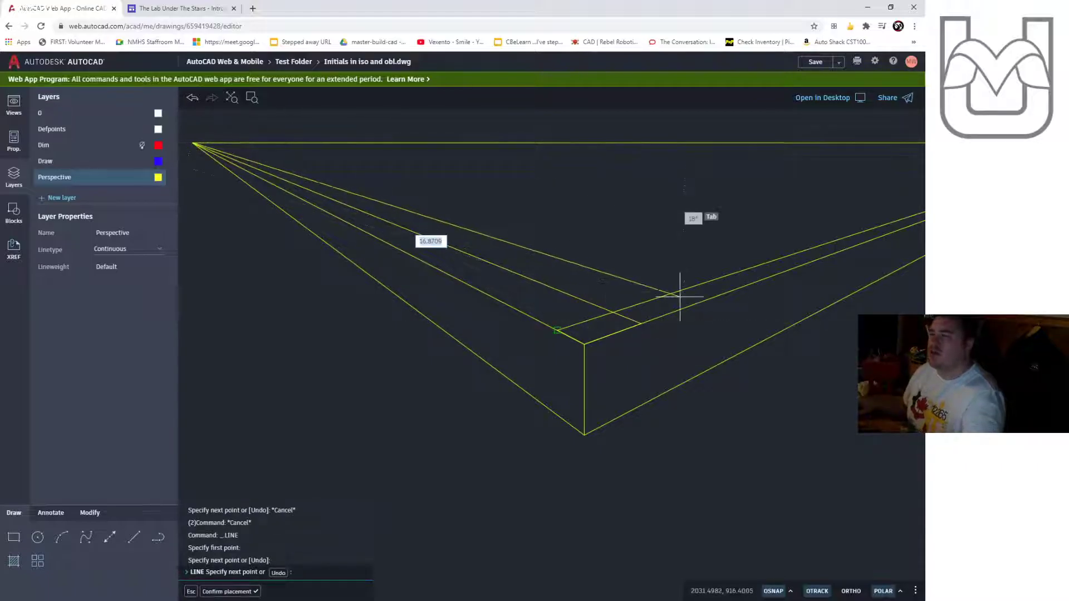
key(Escape)
Draw a vertical edge from the end of the 1-unit top edge down to the lower left projection line.
scroll(705, 306, up, 3)
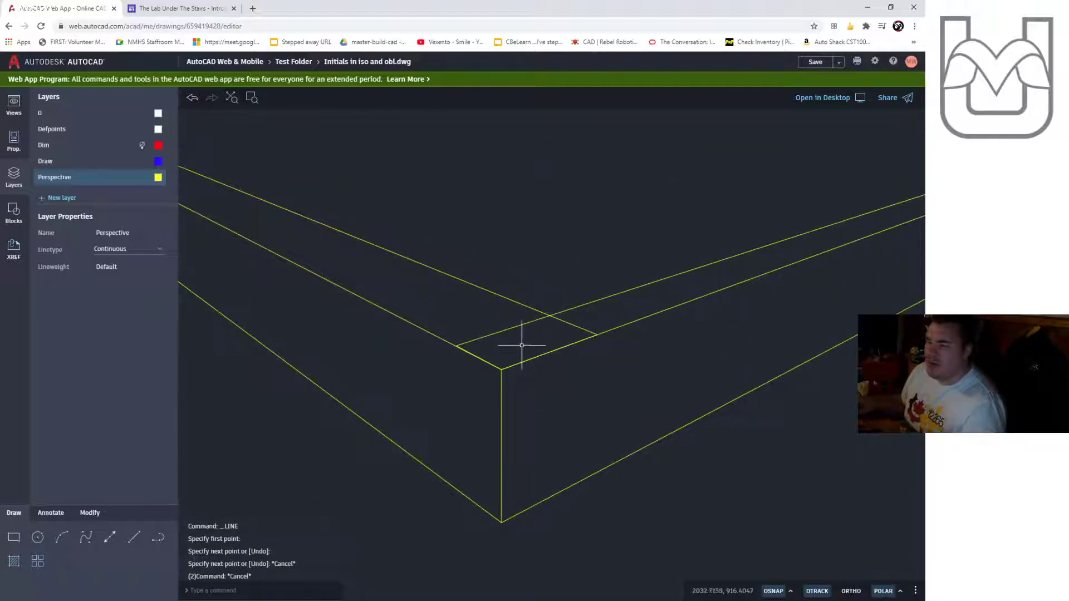
click(142, 537)
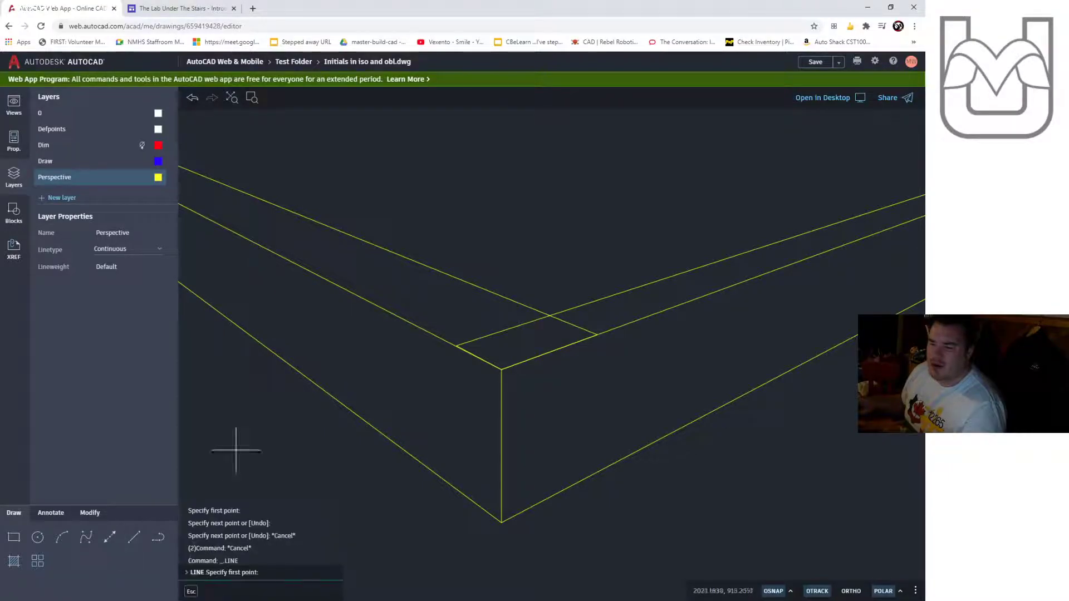
click(457, 345)
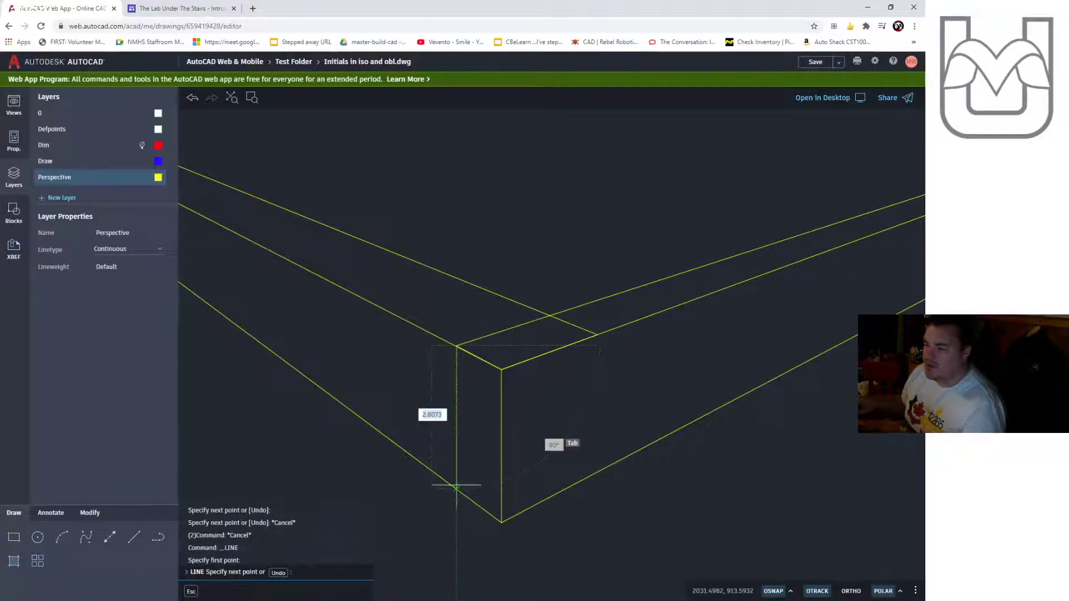
click(457, 487)
key(Escape)
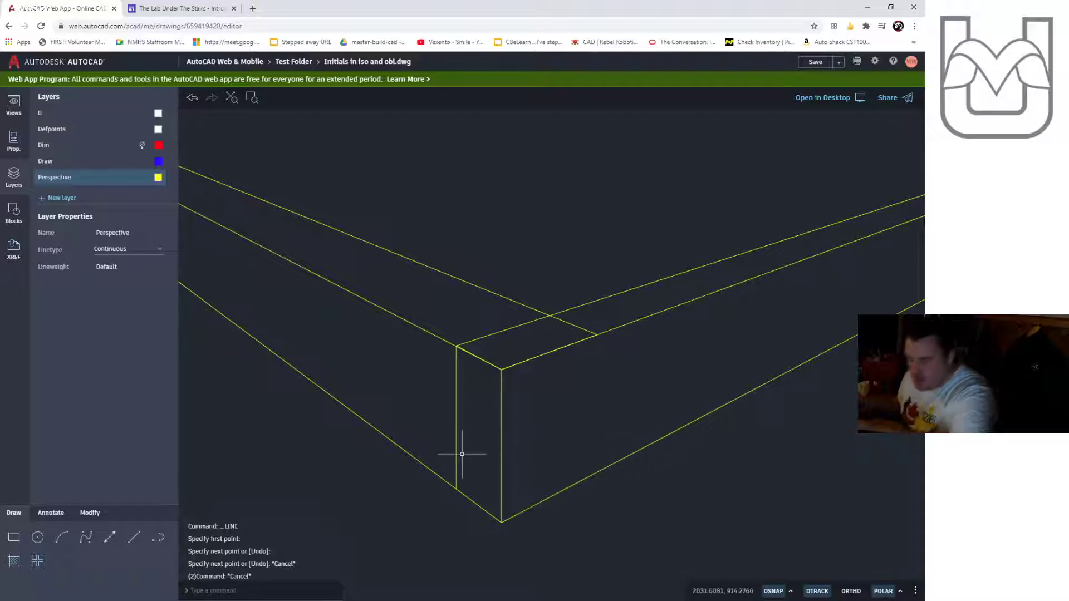
Draw a vertical edge from the end of the 2-unit top edge down to the lower right projection line.
scroll(461, 454, up, 2)
key(Return)
click(690, 254)
scroll(690, 484, down, 2)
scroll(668, 423, down, 2)
click(630, 473)
key(Escape)
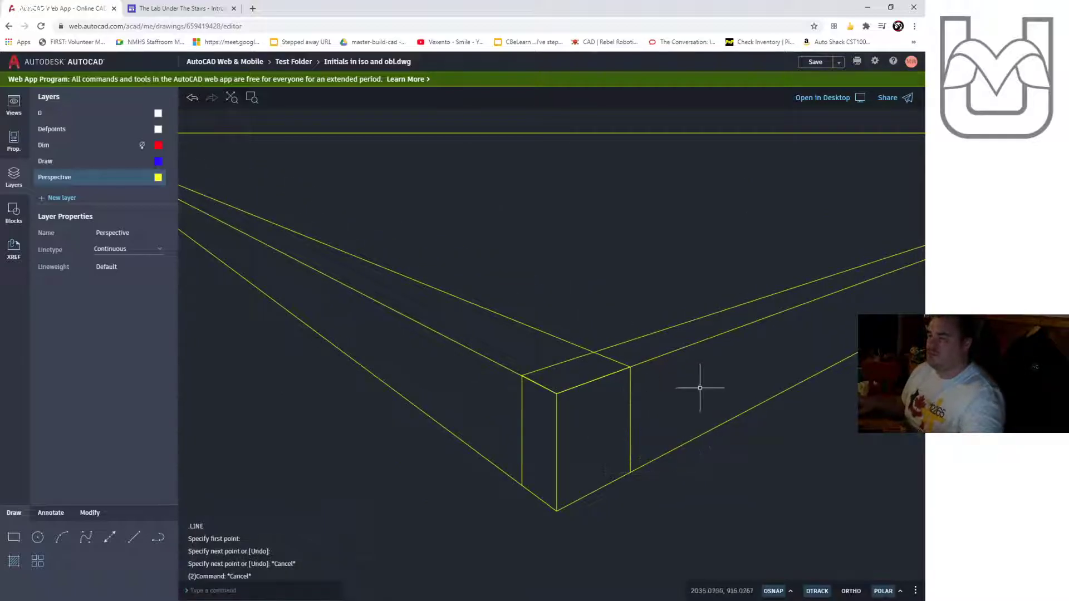
Trim the projection lines beyond the block on both sides with fences crossing them, keeping the horizon line.
middle_drag(700, 388, 625, 397)
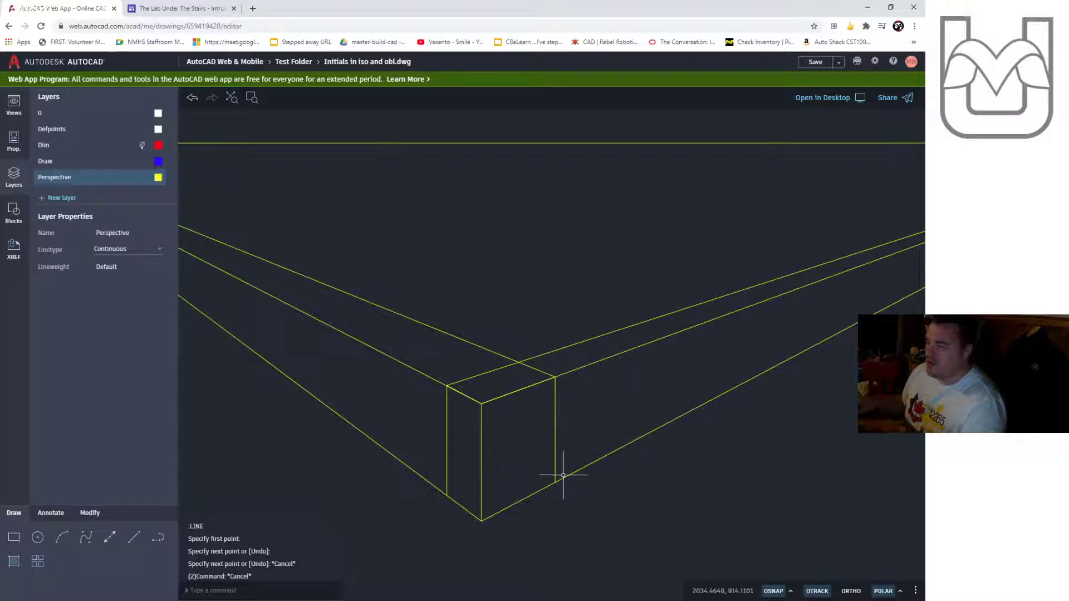
scroll(620, 399, down, 2)
text(tr)
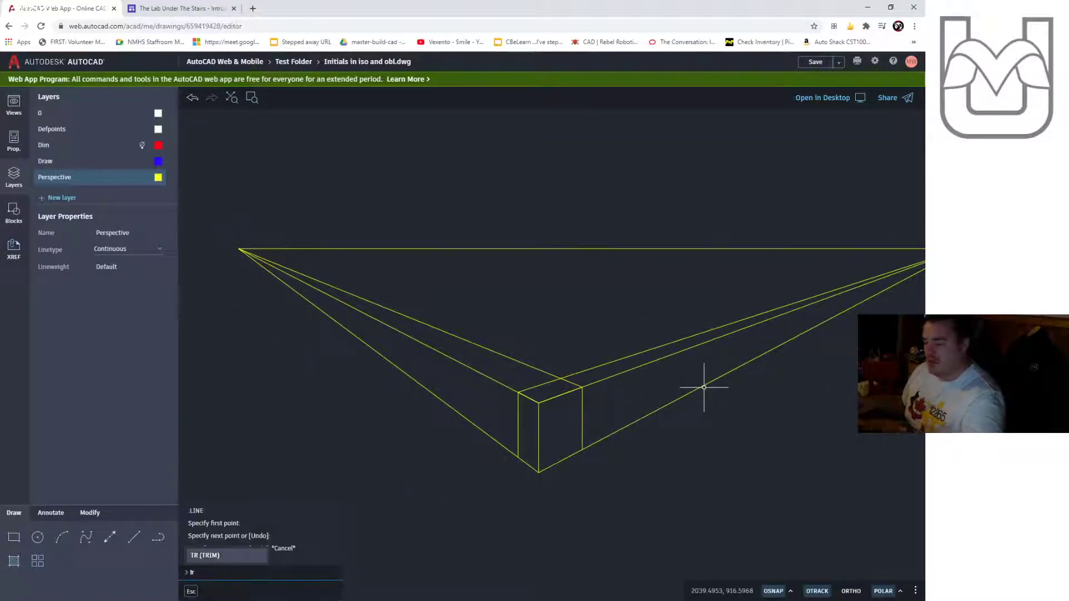
text(im)
key(Return)
drag(763, 382, 632, 251)
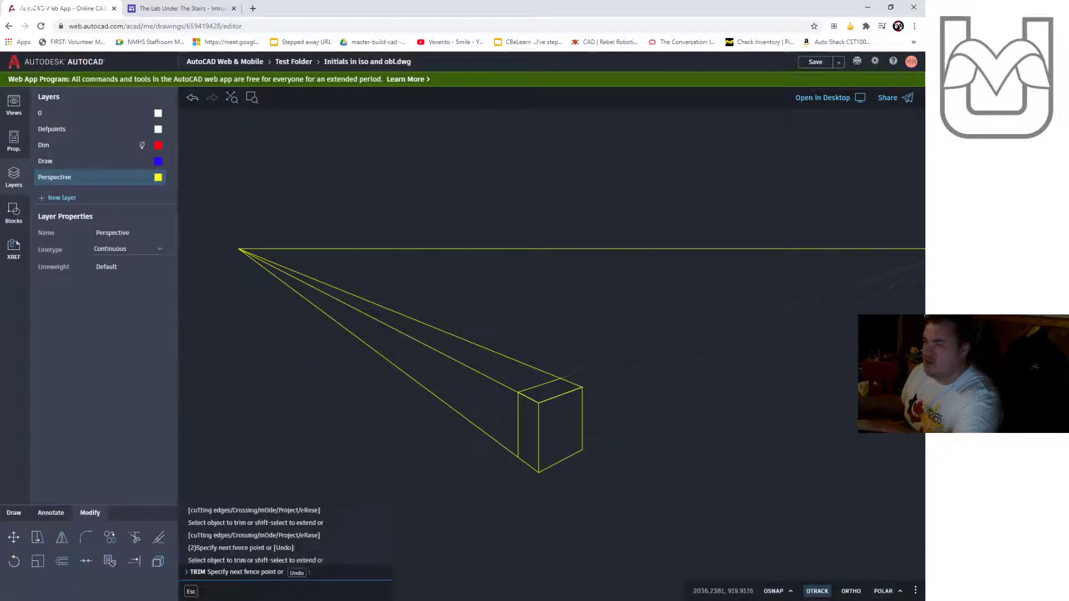
drag(523, 321, 382, 406)
scroll(580, 439, up, 3)
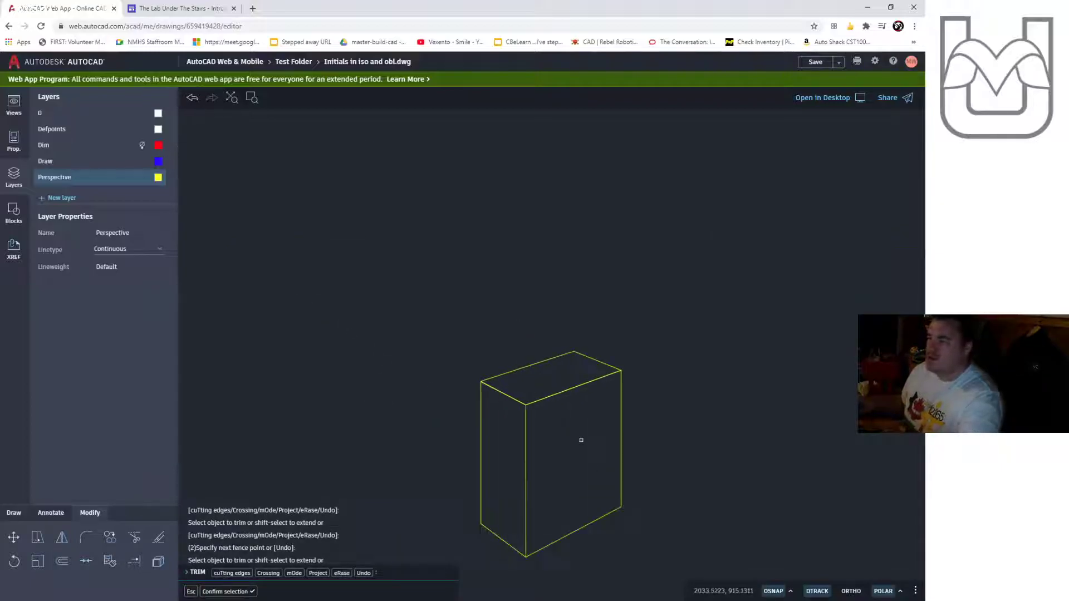
Draw a vertical line on the block's right face from the midpoint of its top edge to its bottom edge.
key(Escape)
scroll(557, 454, up, 3)
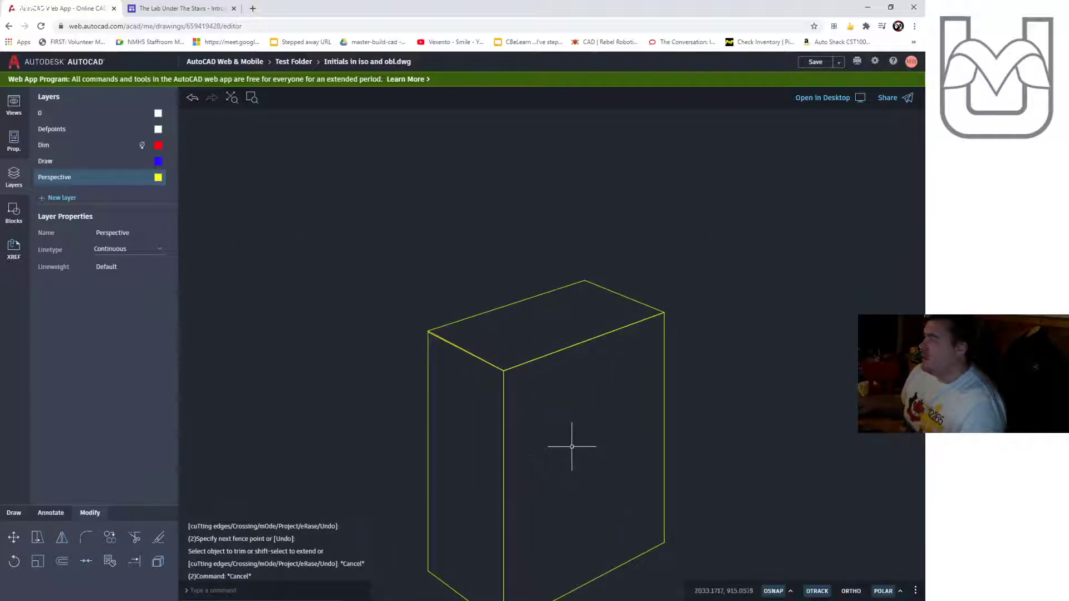
scroll(575, 434, down, 4)
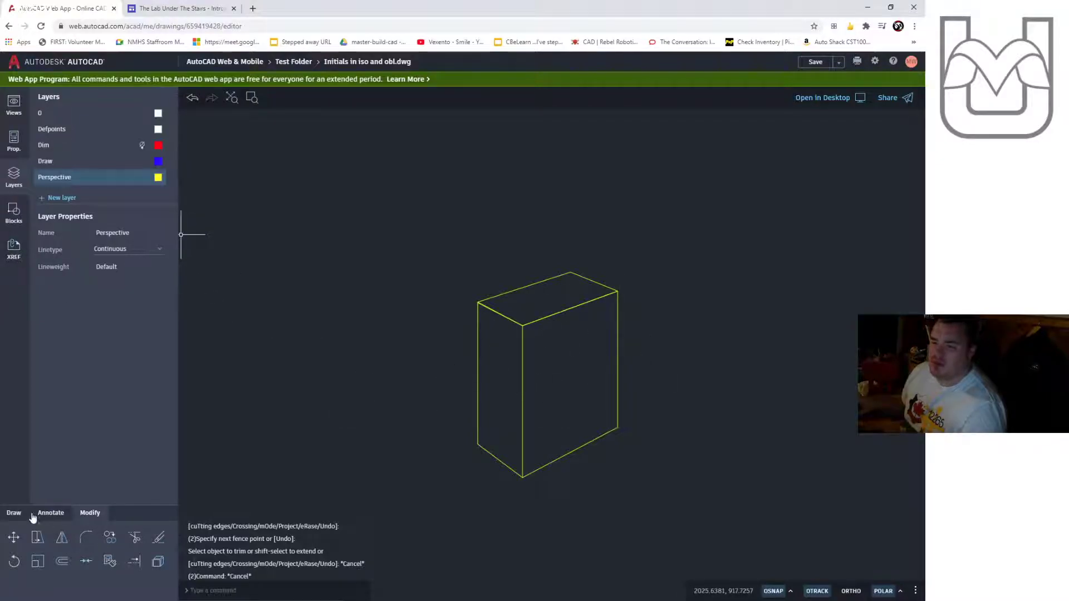
click(14, 513)
click(136, 540)
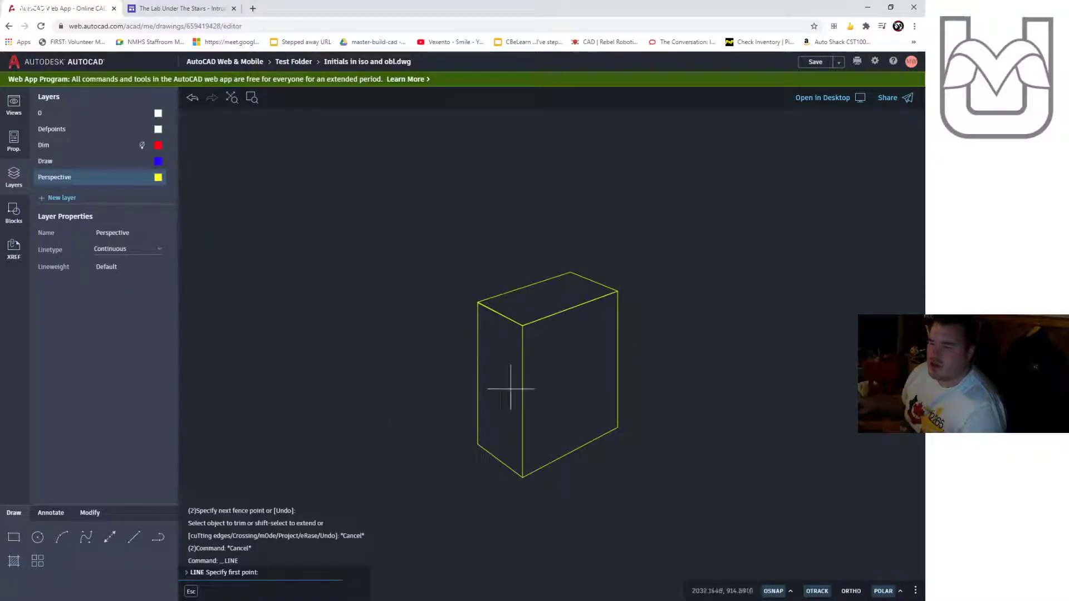
click(570, 307)
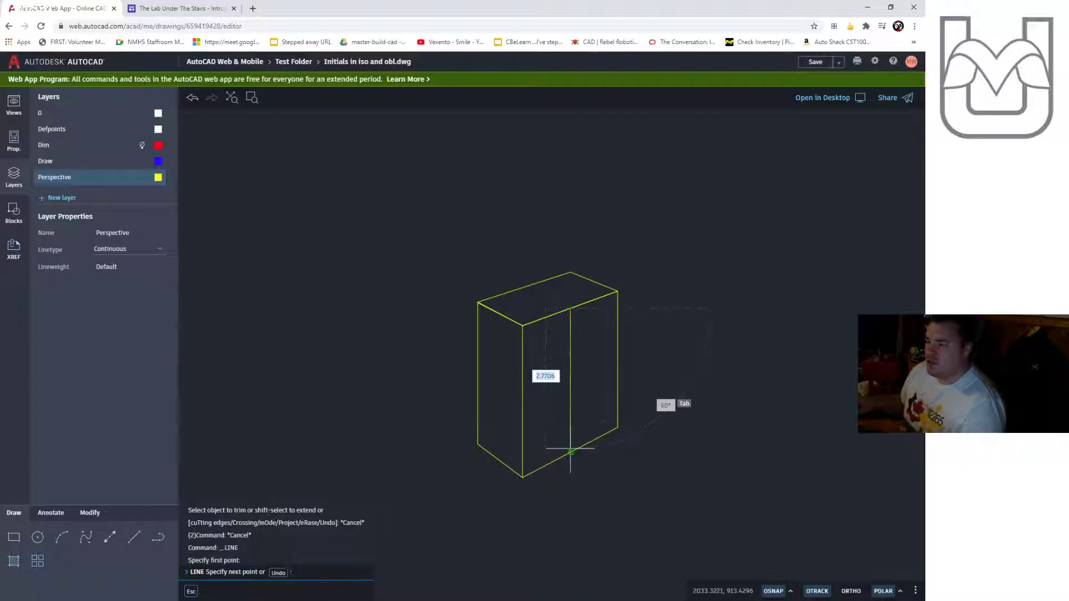
click(580, 450)
key(Escape)
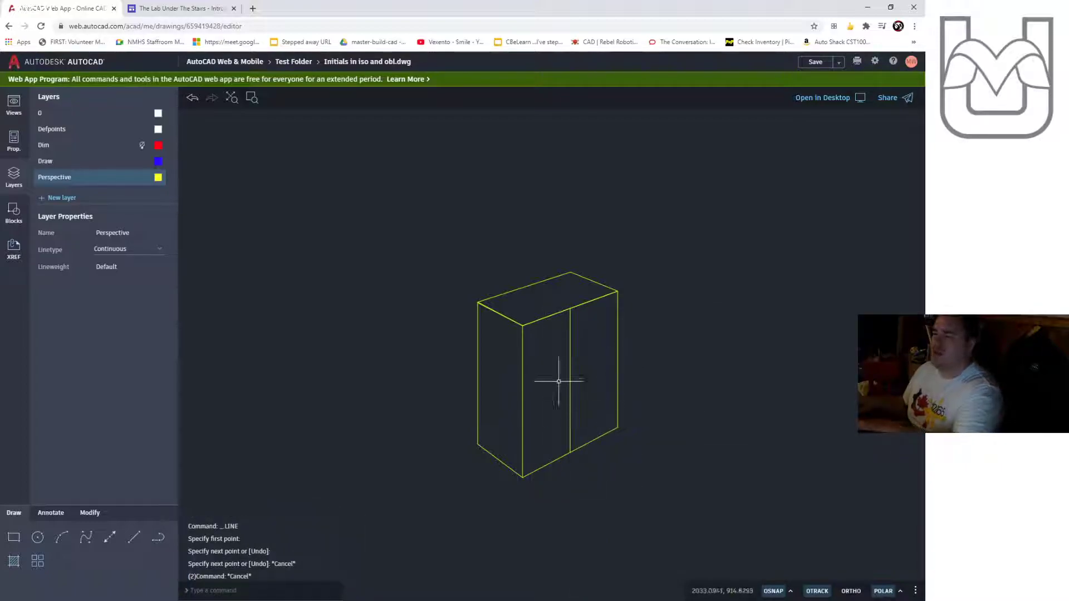
Draw two consecutive 1-unit segments down the block's front vertical edge from its top corner.
scroll(538, 369, down, 2)
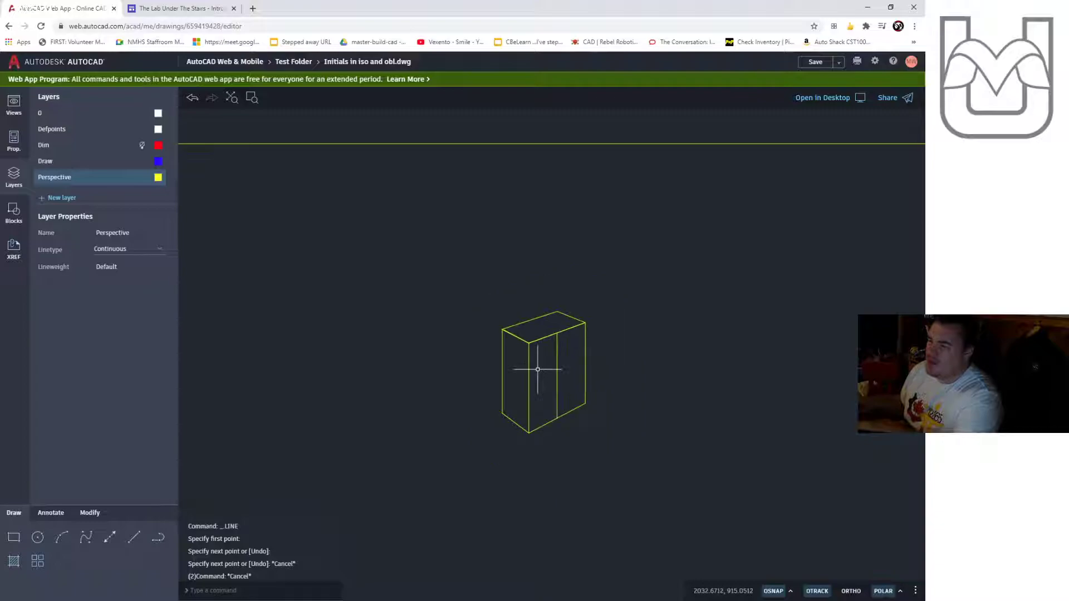
middle_drag(627, 350, 581, 371)
scroll(490, 393, up, 2)
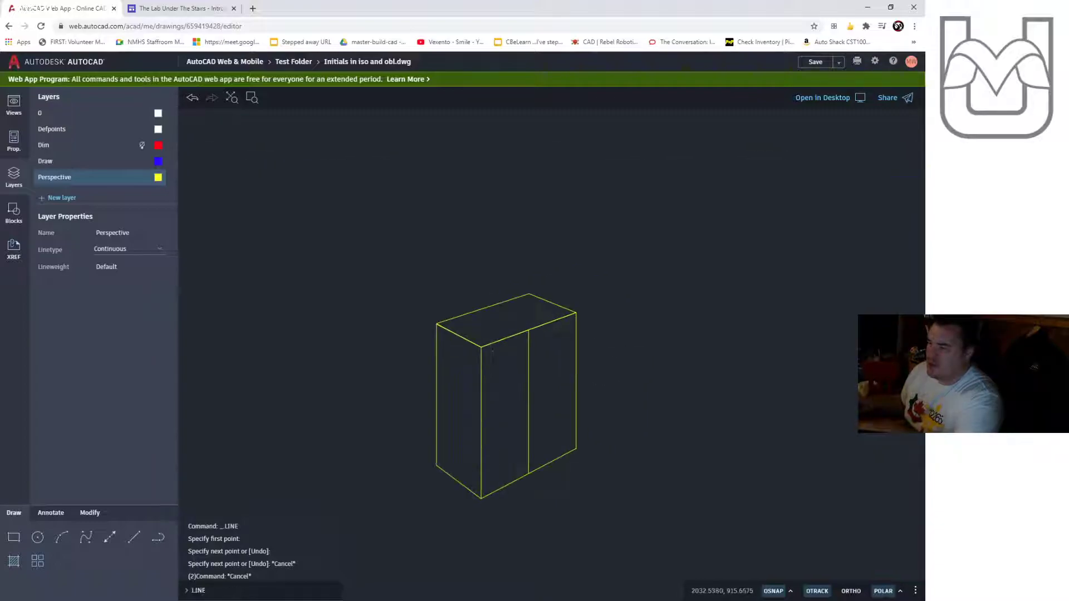
key(Return)
click(481, 346)
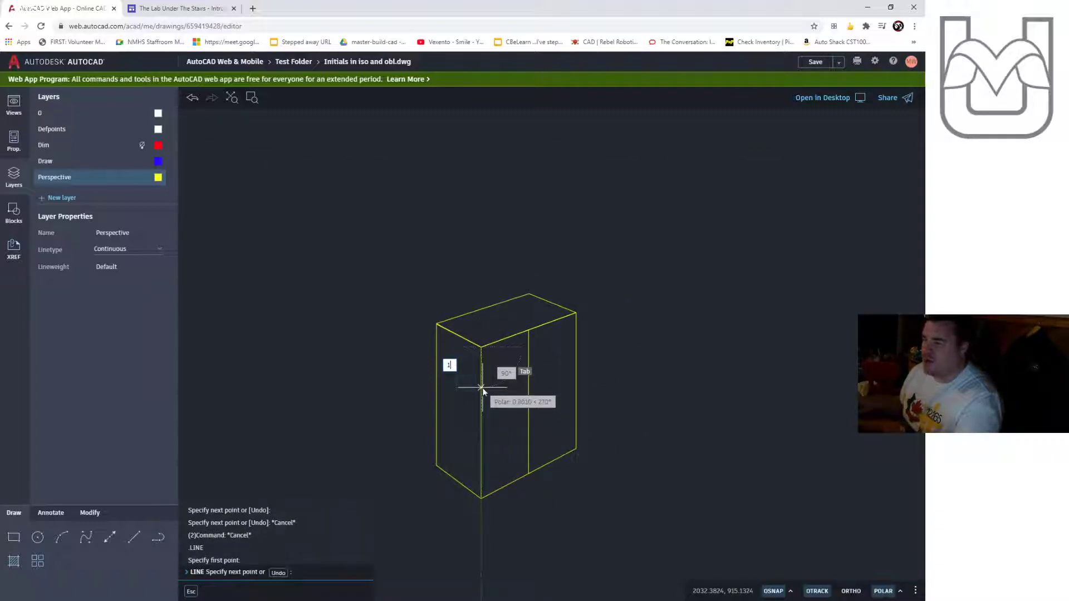
key(Return)
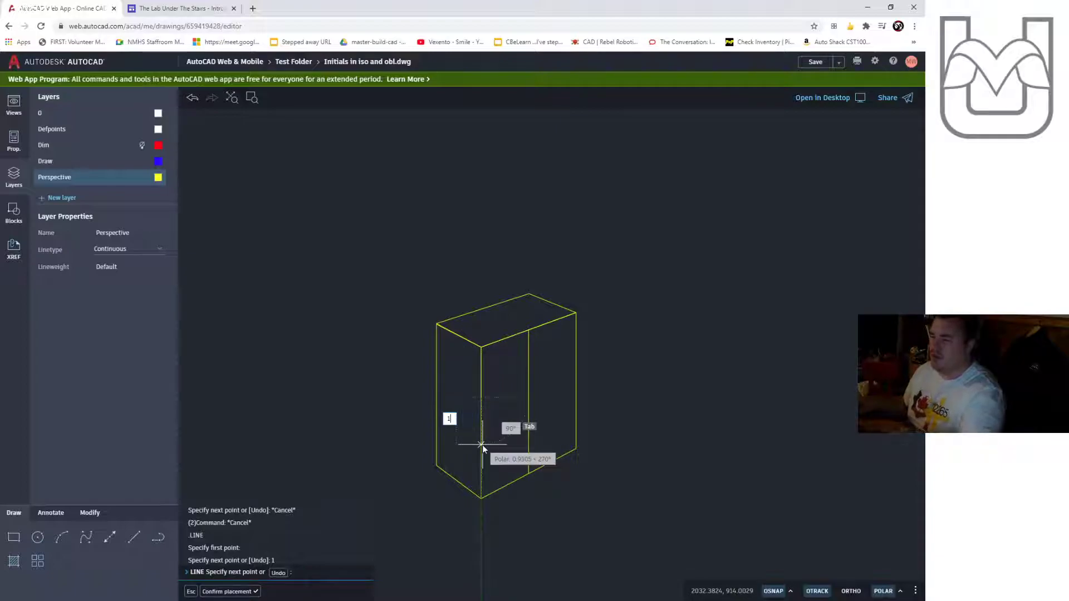
key(Return)
Draw projection lines from the 2-unit and 1-unit marks on the front vertical edge to the right vanishing point.
scroll(580, 409, down, 5)
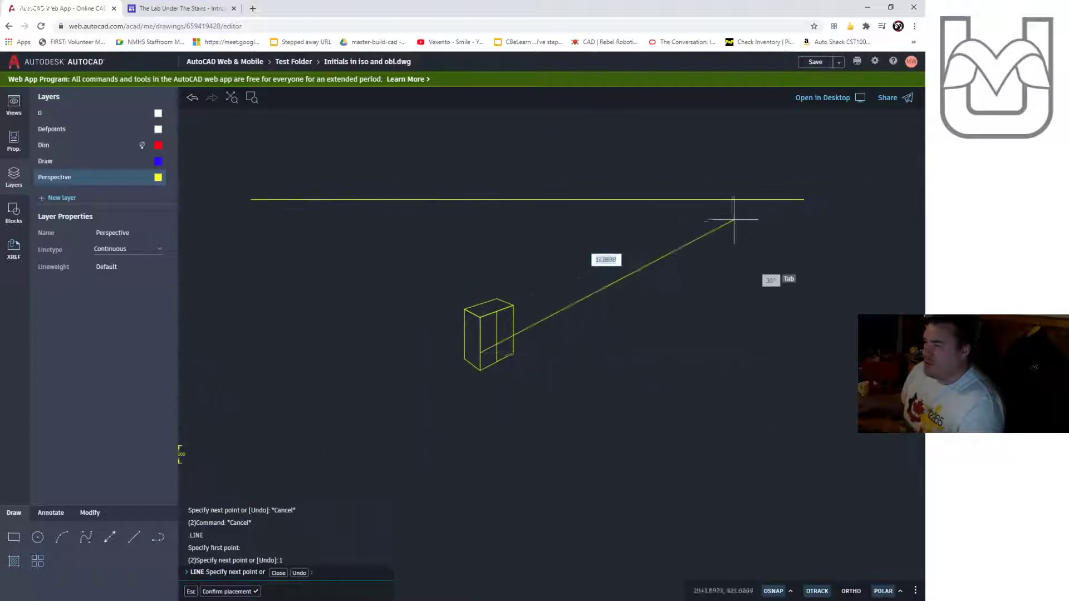
click(803, 199)
click(480, 334)
key(Escape)
key(Return)
click(481, 332)
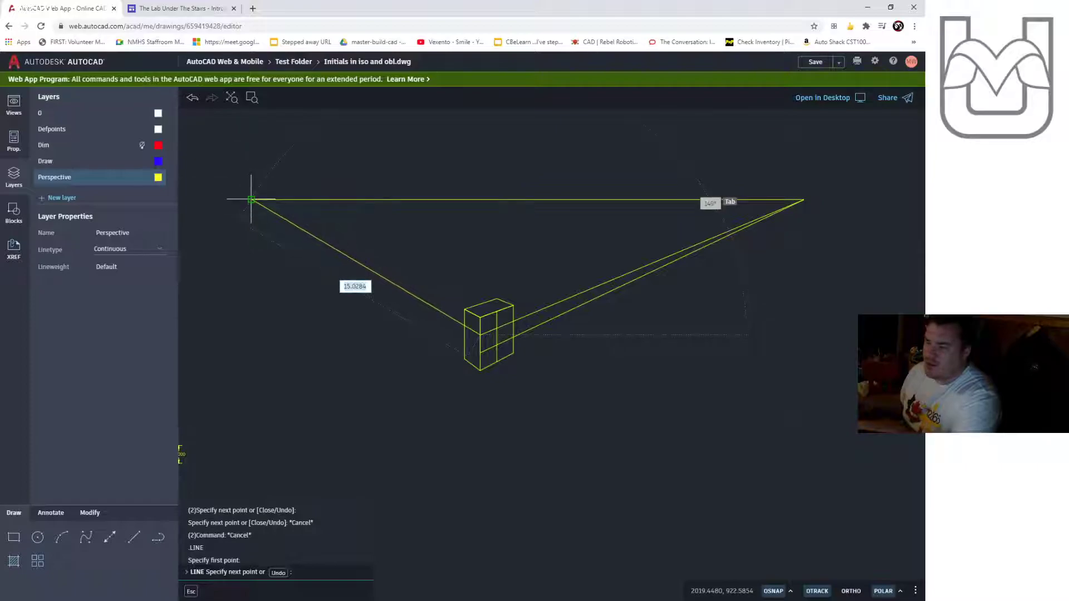
scroll(384, 281, up, 4)
key(Escape)
key(Escape)
key(Escape)
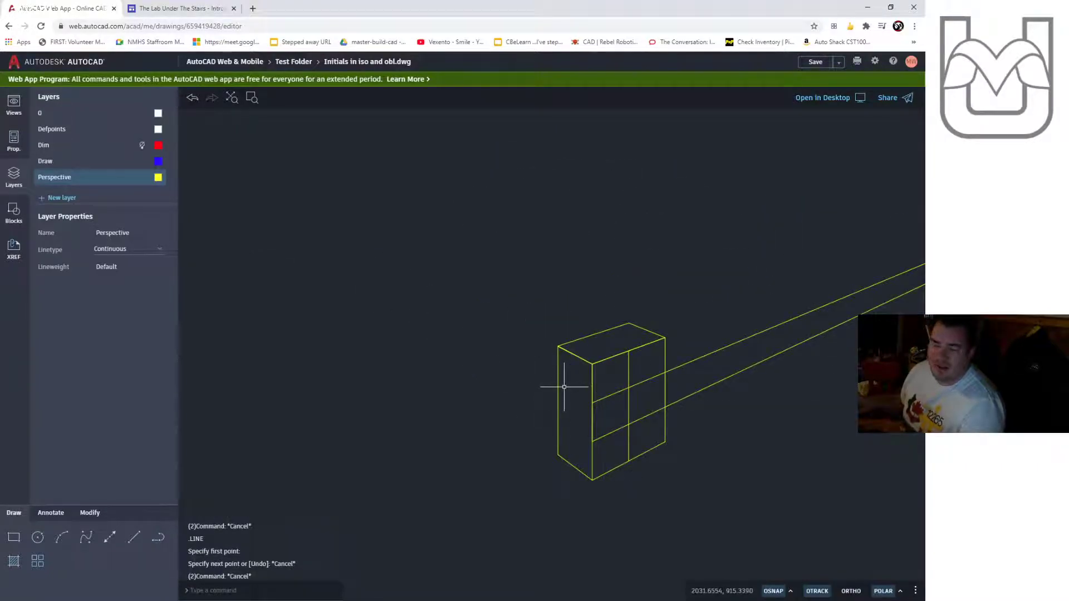
Draw projection lines from the 1-unit and 2-unit marks on the front vertical edge to the left vanishing point.
scroll(564, 386, down, 3)
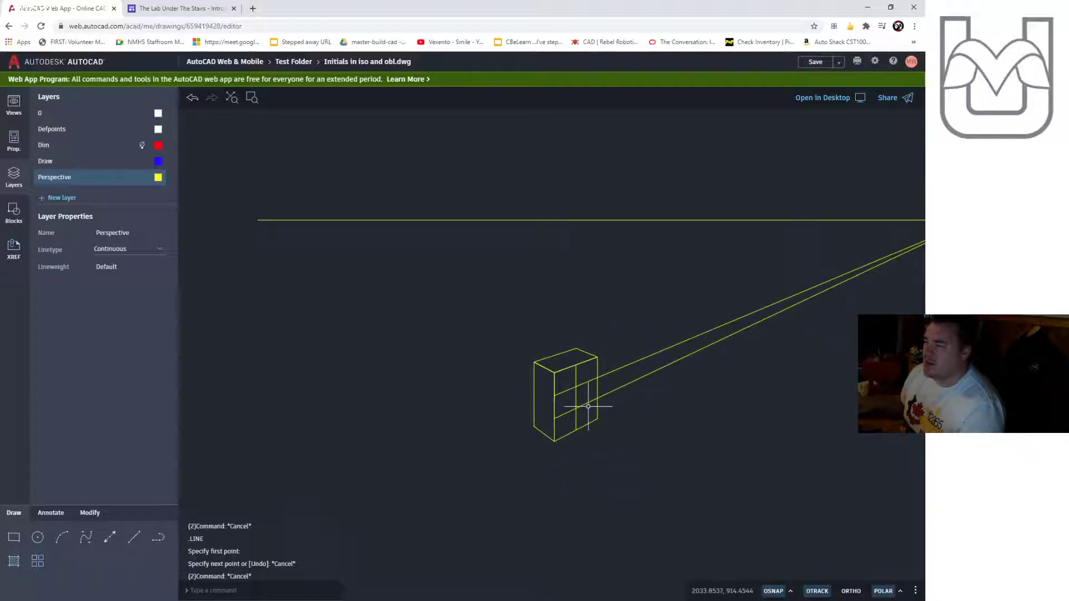
click(134, 537)
click(554, 394)
click(258, 221)
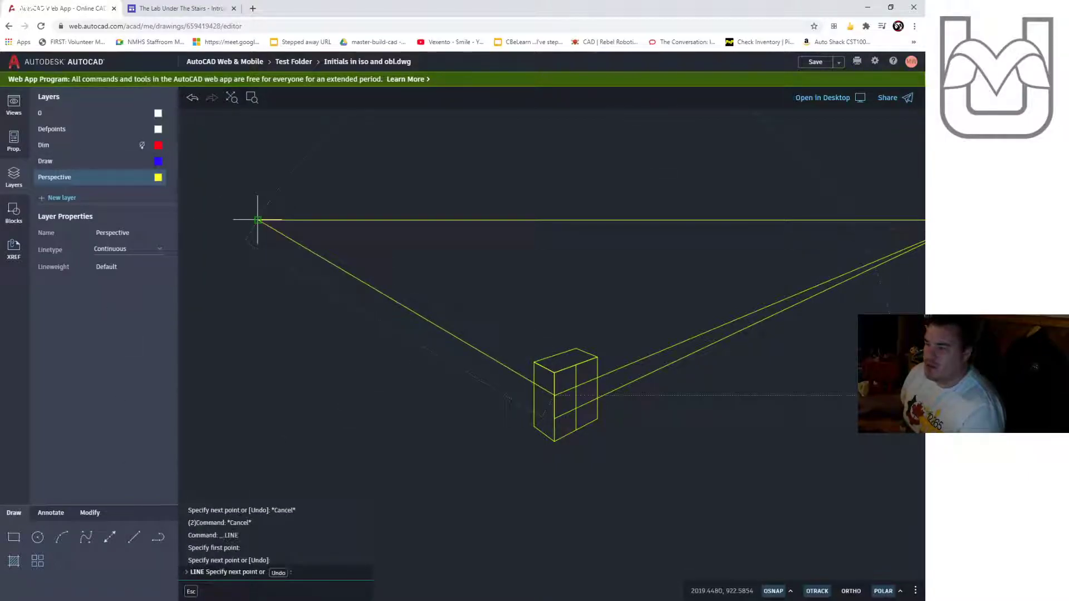
click(554, 418)
scroll(591, 383, up, 2)
key(Escape)
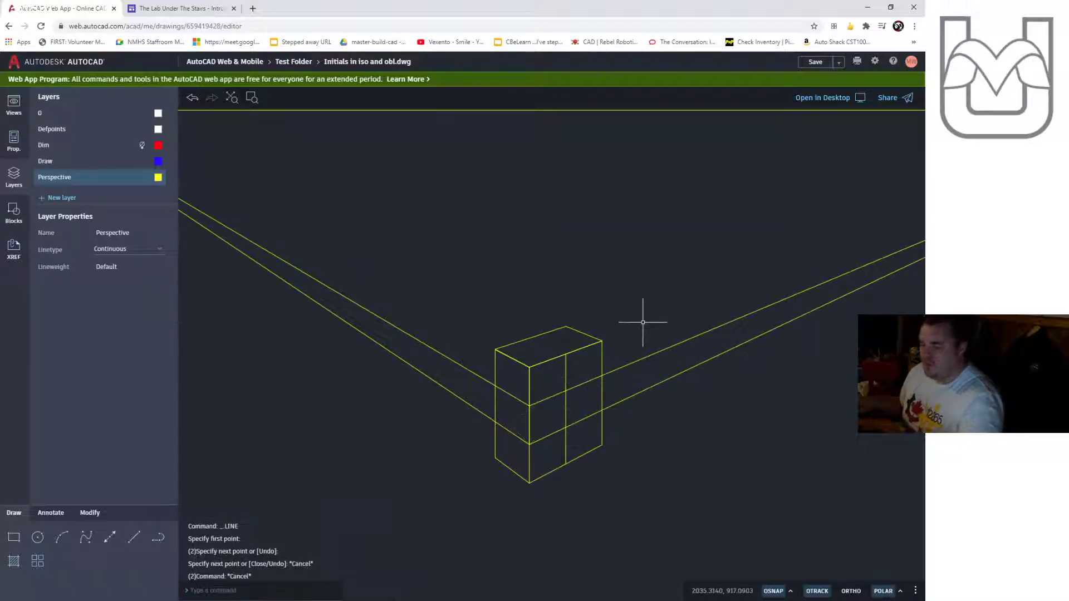
Trim the new projection lines beyond the block on both sides with a fence across each pair.
text(trim)
key(Return)
click(733, 401)
click(667, 317)
click(411, 369)
click(365, 272)
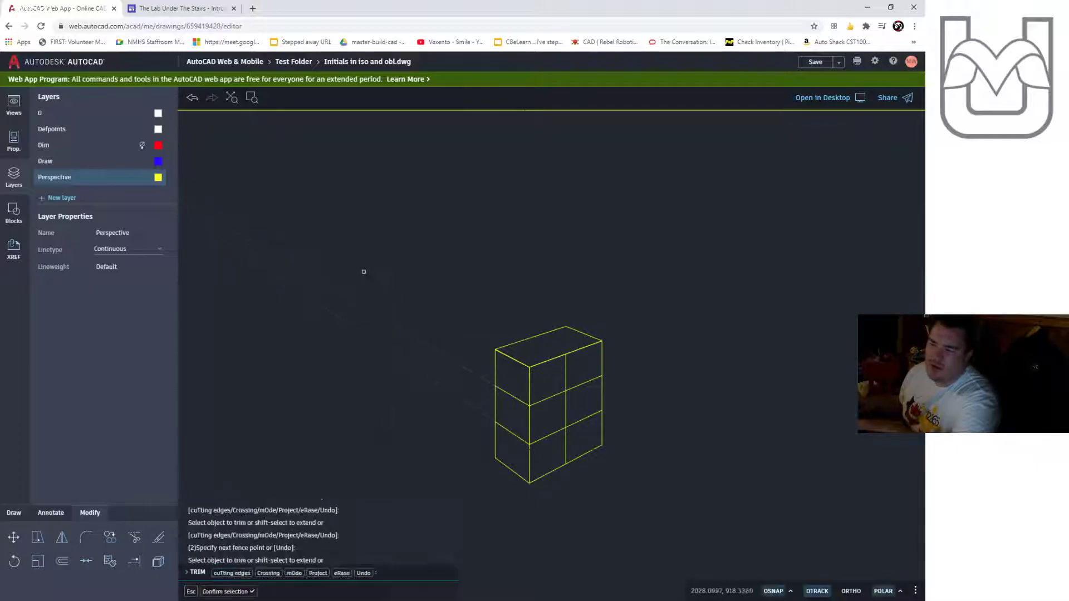
key(Escape)
Draw a projection line from the midpoint of the right face's top edge to the left vanishing point.
scroll(564, 398, up, 3)
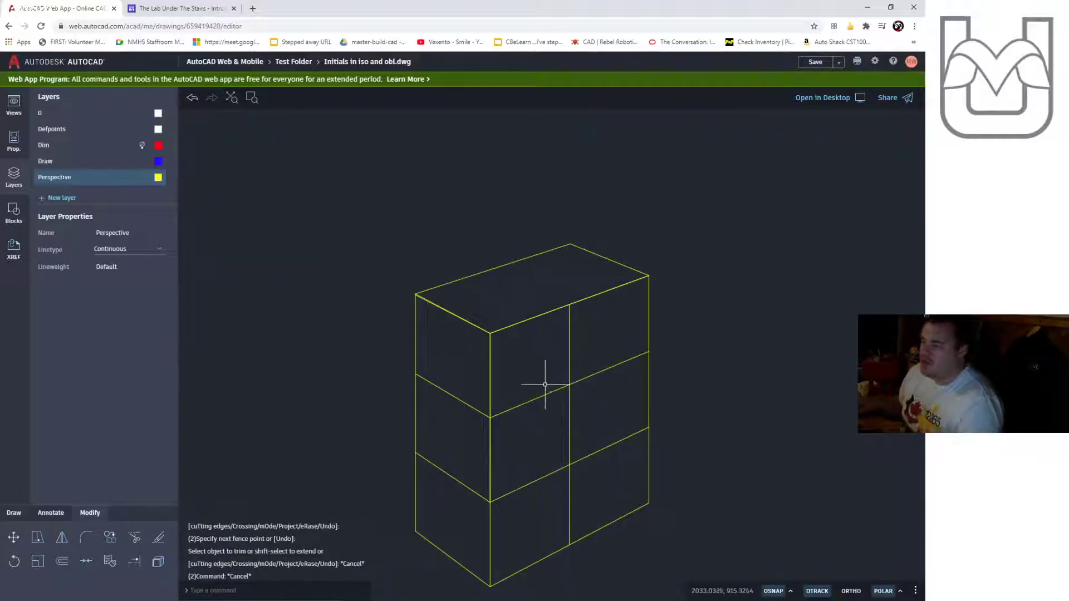
scroll(539, 370, down, 1)
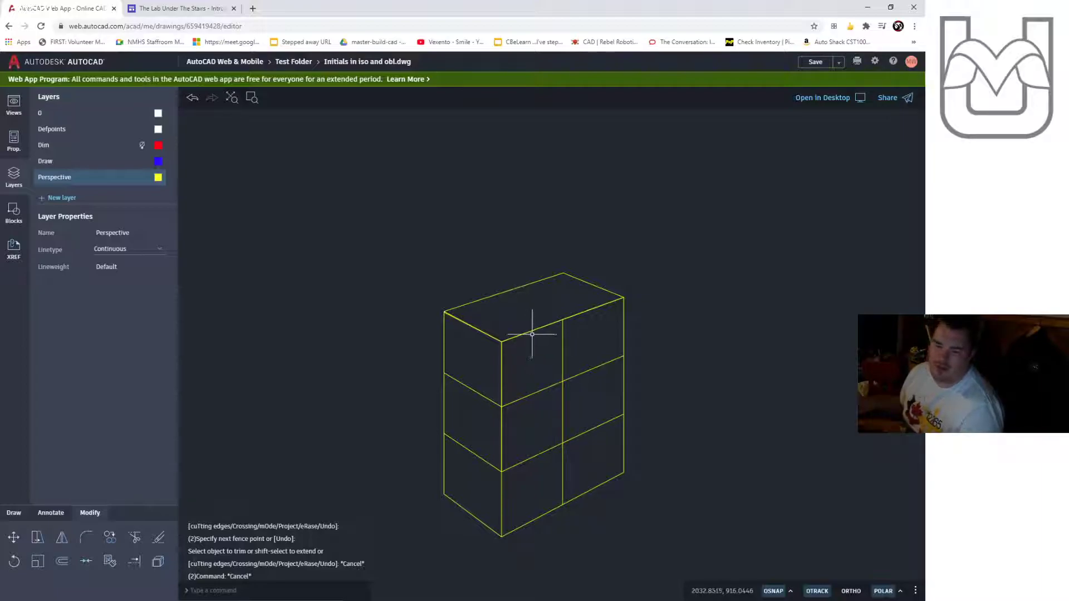
scroll(467, 324, down, 2)
scroll(383, 292, down, 2)
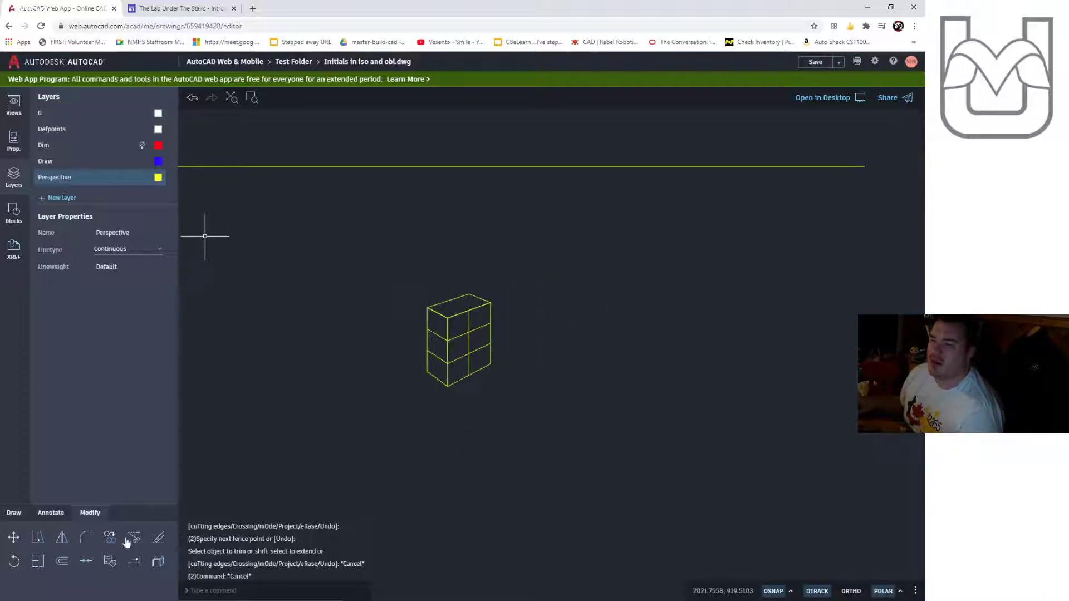
click(14, 513)
click(137, 543)
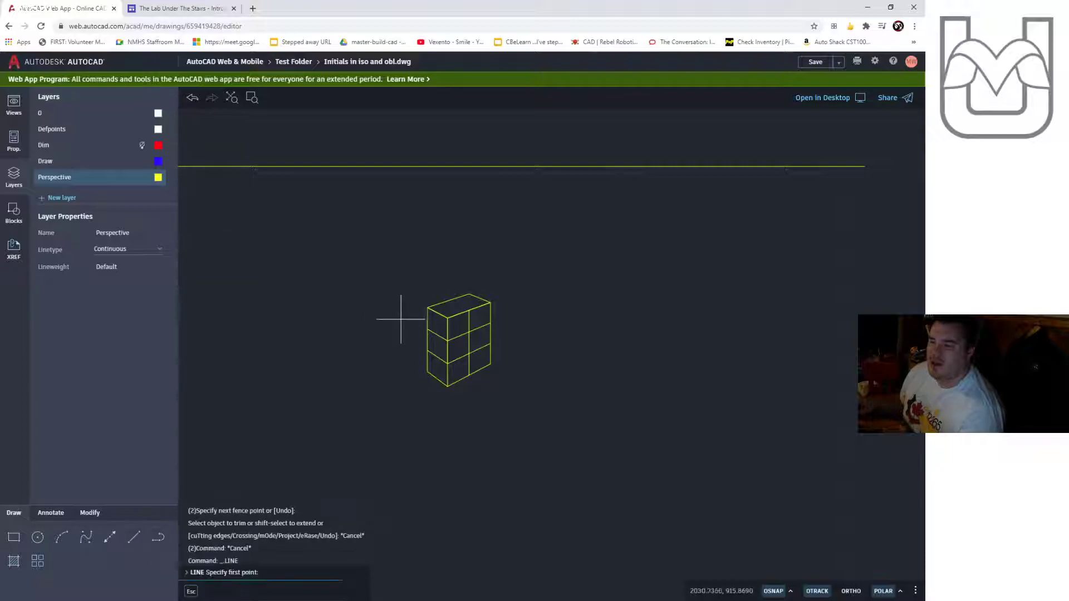
click(469, 309)
middle_drag(469, 309, 597, 336)
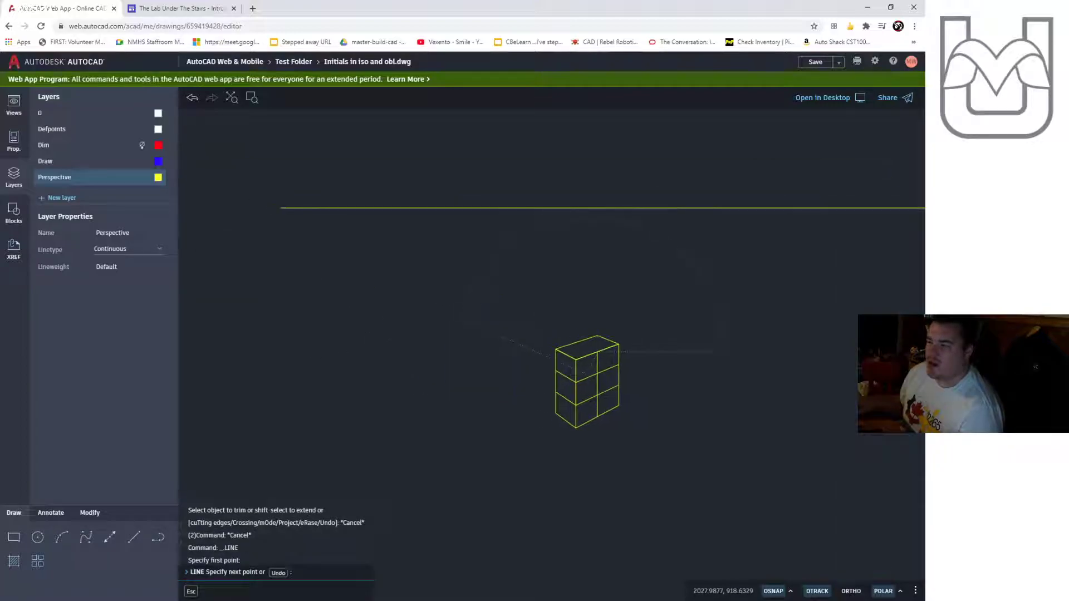
click(281, 207)
scroll(646, 362, up, 2)
key(Escape)
key(Escape)
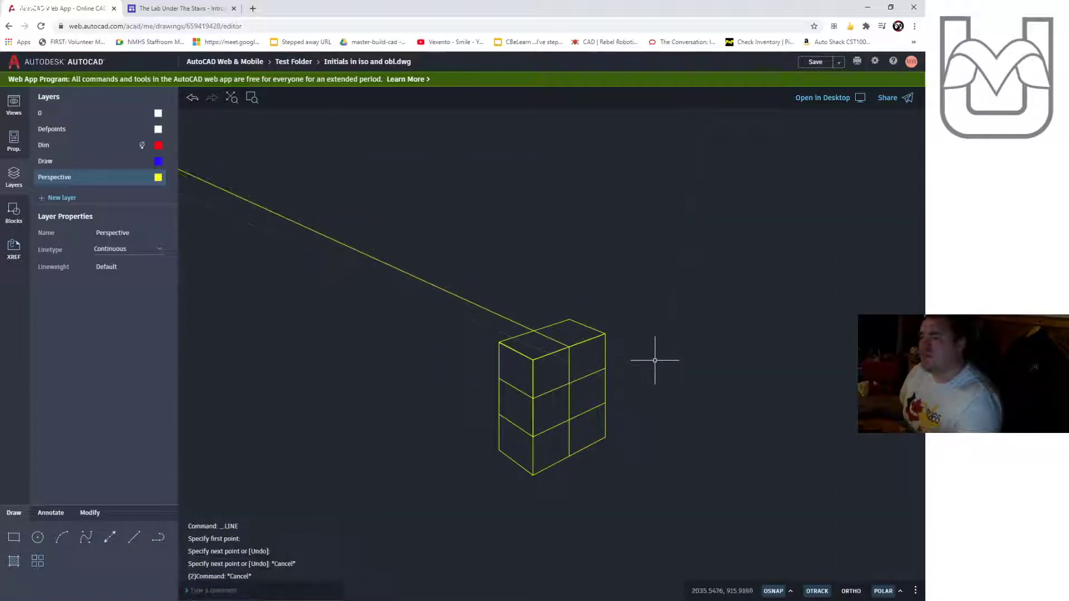
Trim the part of the projection line that extends beyond the block's top face toward the left vanishing point.
scroll(640, 354, up, 1)
text(tr)
key(Return)
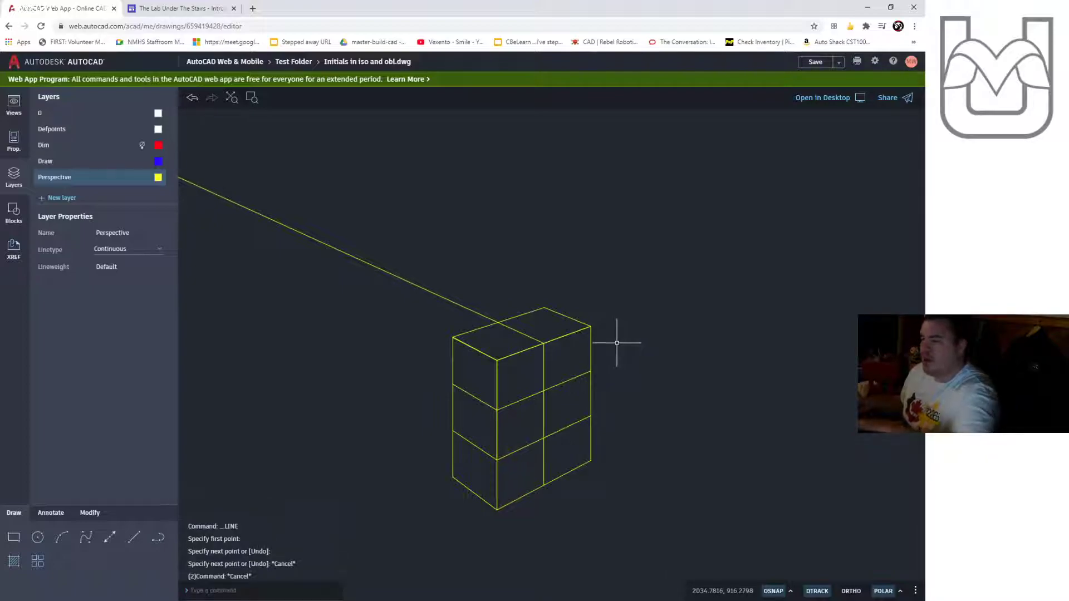
drag(448, 251, 382, 310)
key(Escape)
key(Escape)
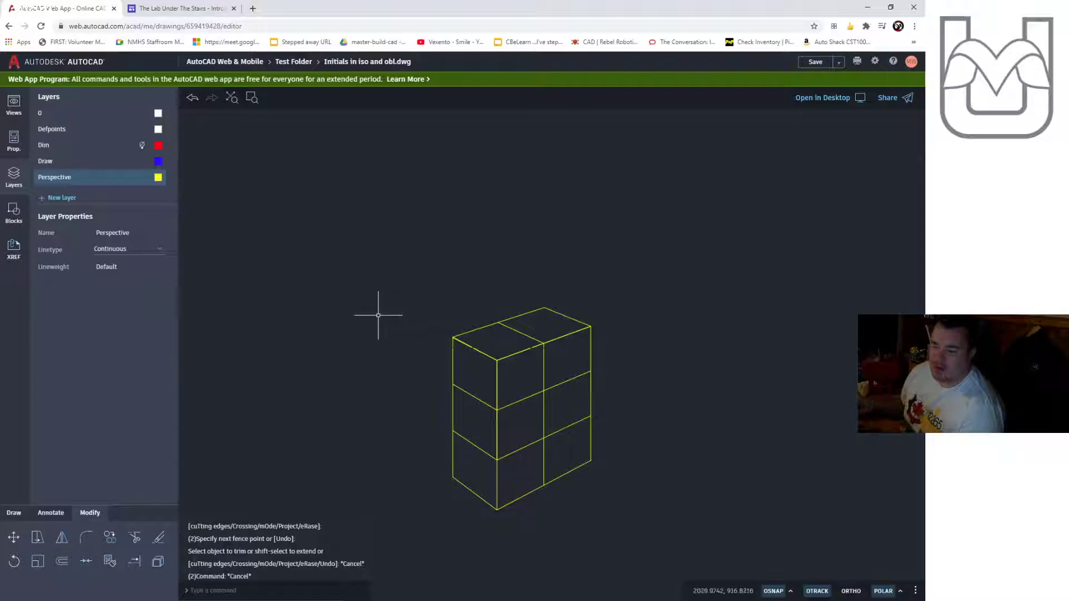
Trim the edges around the two upper front cubes with a freehand fence to open the L shape.
text(tr)
key(Return)
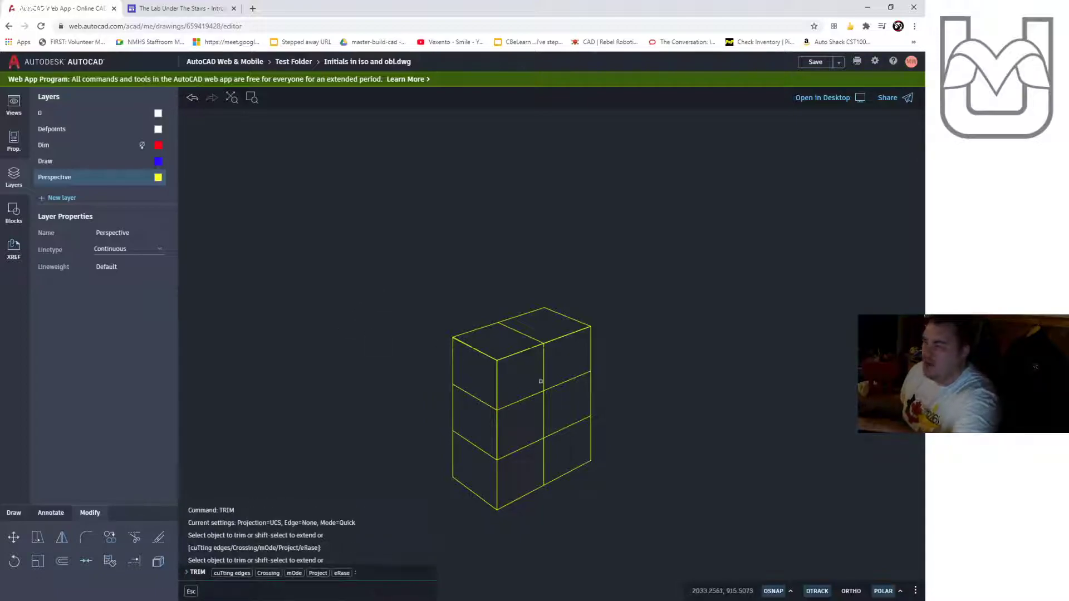
mouse_move(527, 420)
mouse_down()
mouse_move(474, 316)
mouse_move(445, 352)
mouse_up()
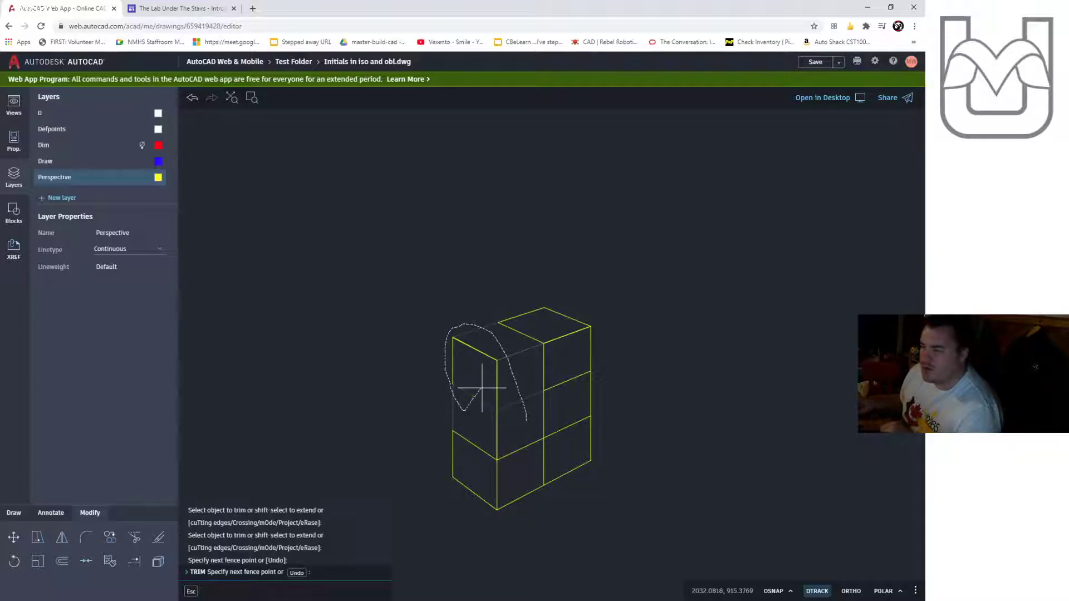
drag(482, 387, 483, 386)
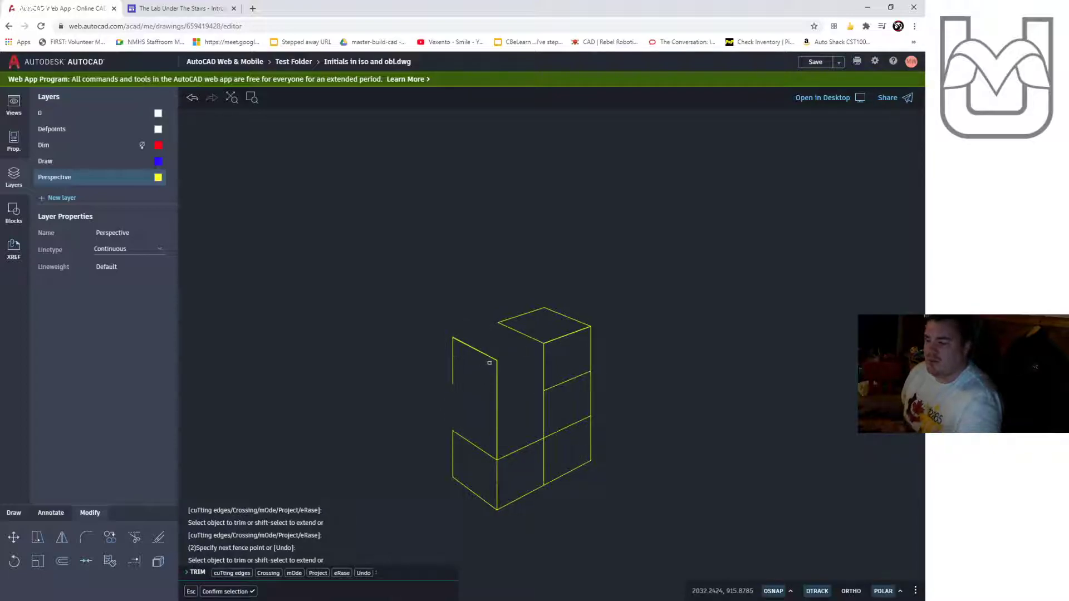
key(Escape)
Delete the leftover line pieces of the removed upper front cubes, including the front vertical edge segments.
click(505, 410)
click(432, 335)
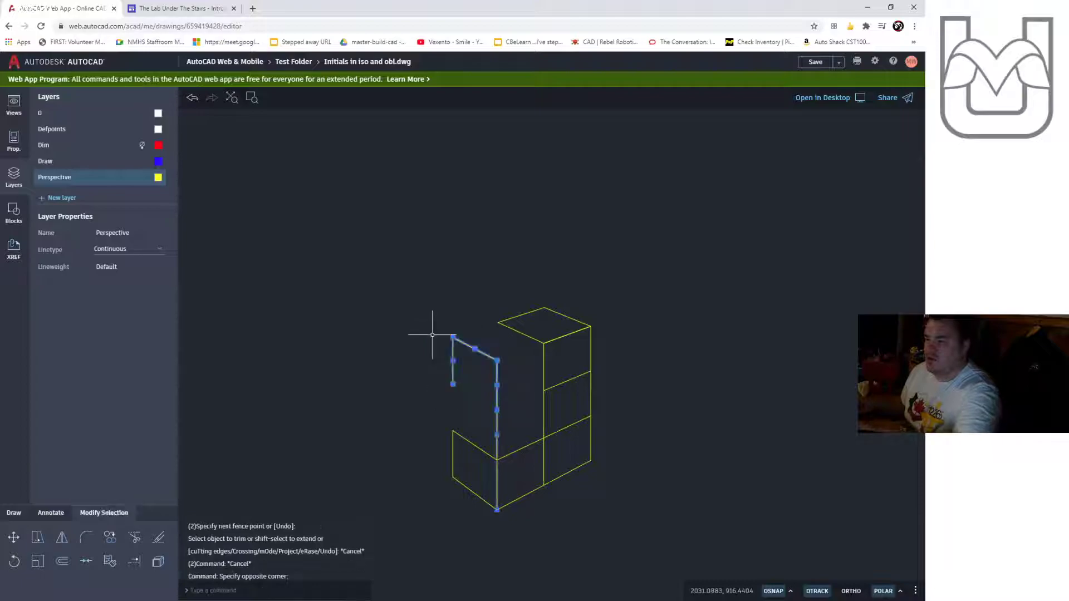
key(Delete)
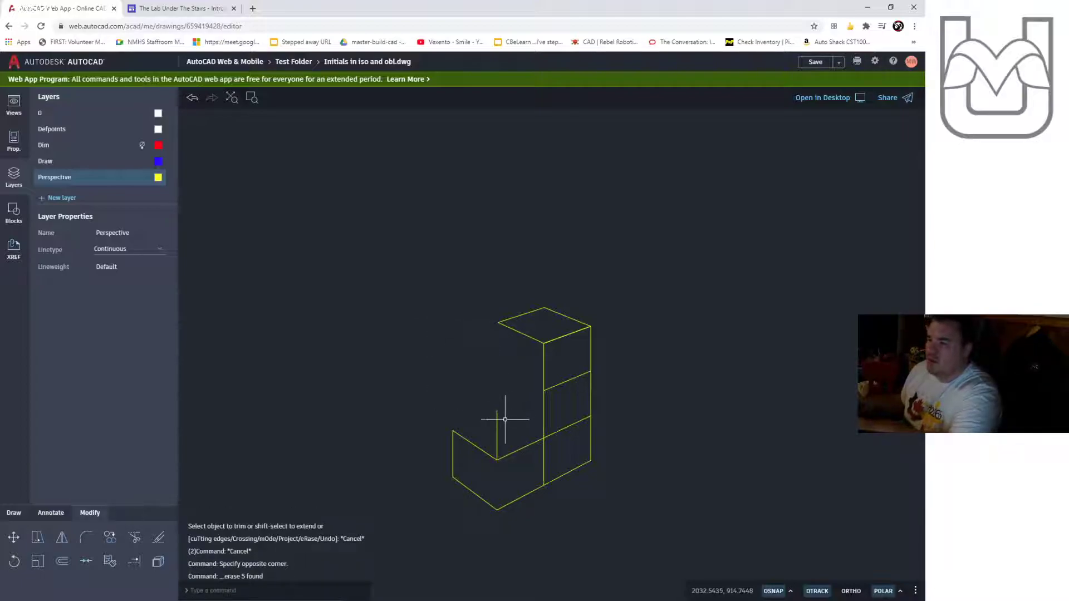
click(505, 419)
click(492, 424)
key(Delete)
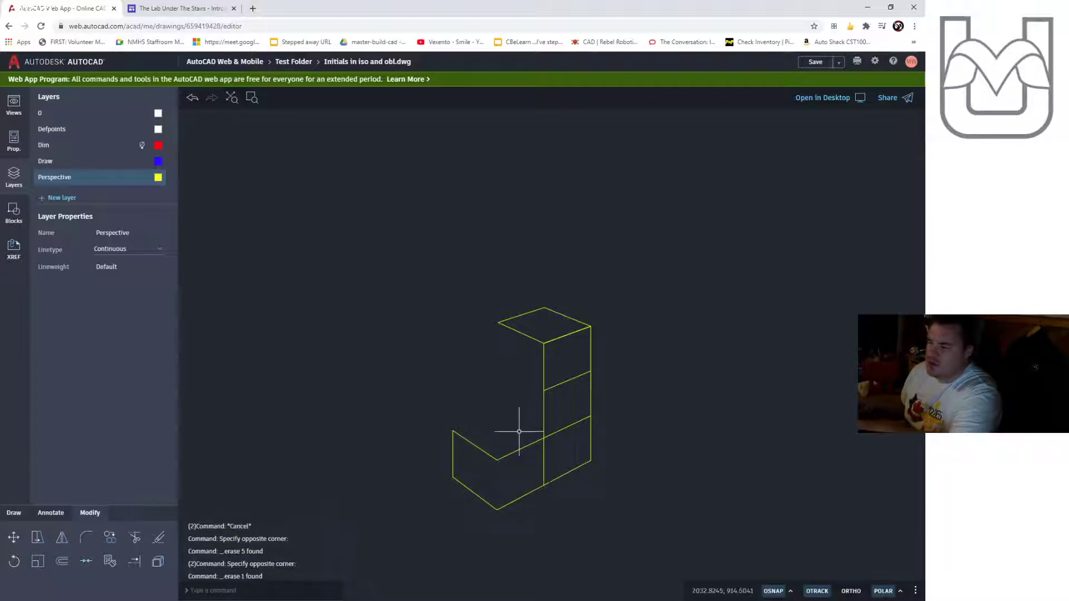
Redraw the front vertical edge of the lower front cube between its bottom and top corners.
click(13, 513)
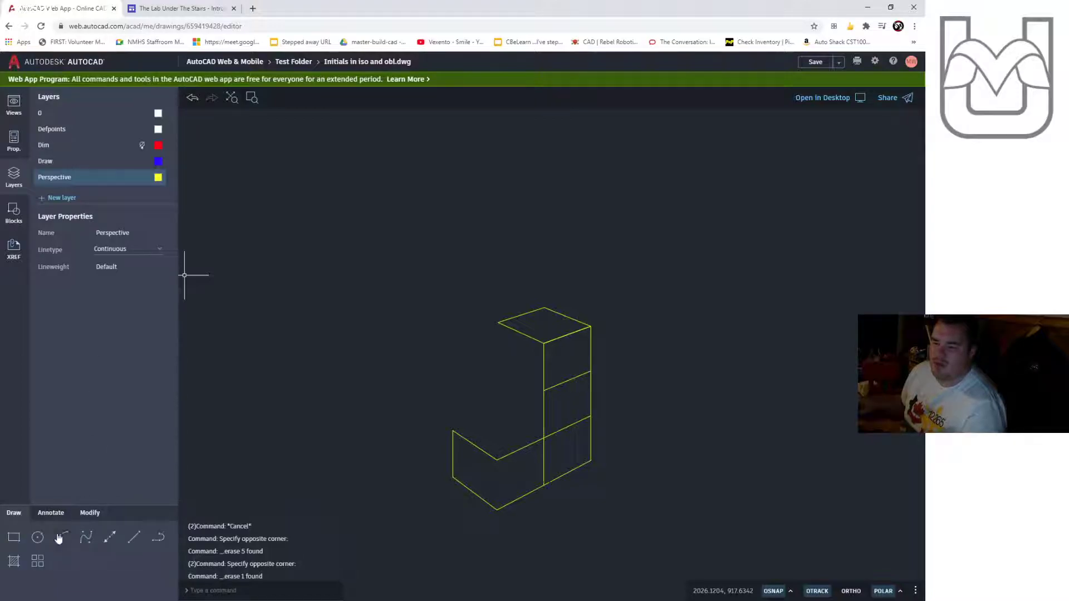
text(l)
key(Return)
click(497, 510)
click(500, 511)
key(Escape)
key(Escape)
text(')
key(Escape)
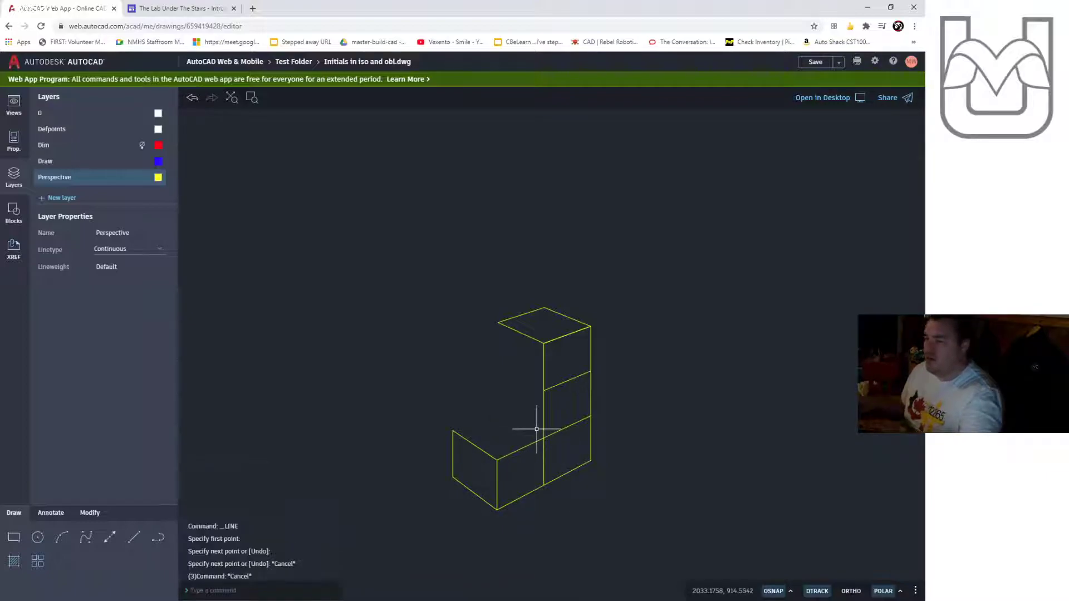
Draw a projection line from the L's inner corner on the right face to the left vanishing point.
key(Return)
click(544, 437)
scroll(396, 351, down, 2)
middle_drag(396, 349, 552, 417)
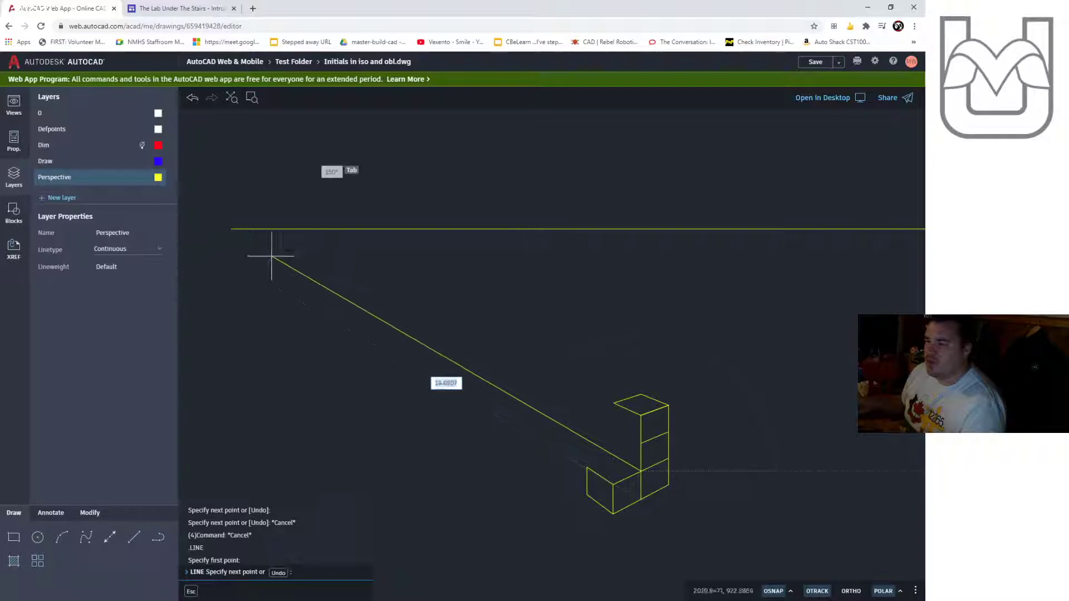
click(230, 229)
key(Escape)
key(Escape)
key(Escape)
Draw the tower's vertical edge from the top face's outer left corner down to the left projection line.
key(Return)
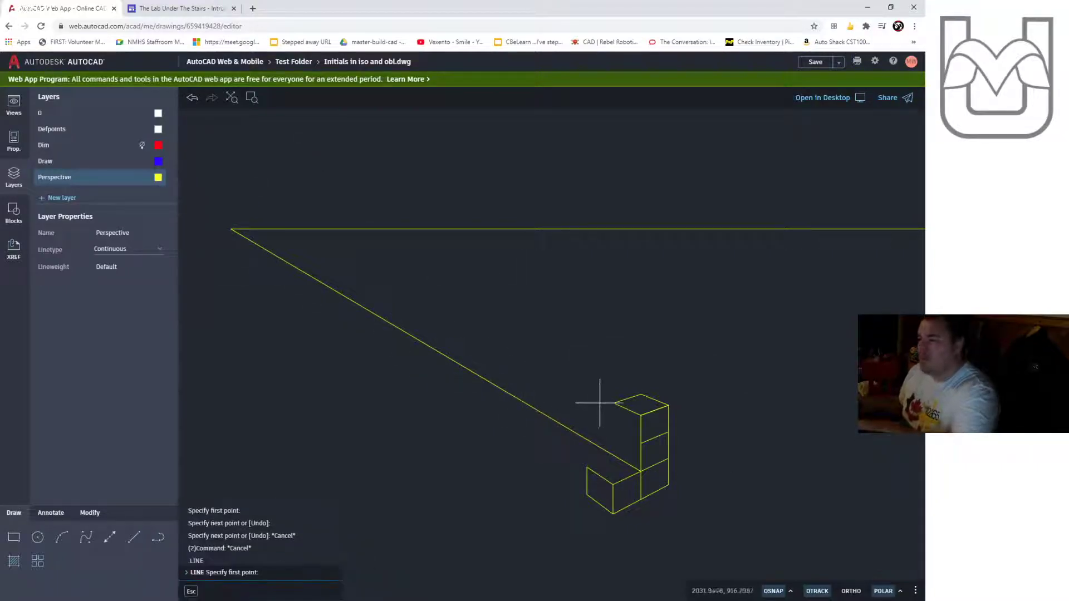
click(614, 402)
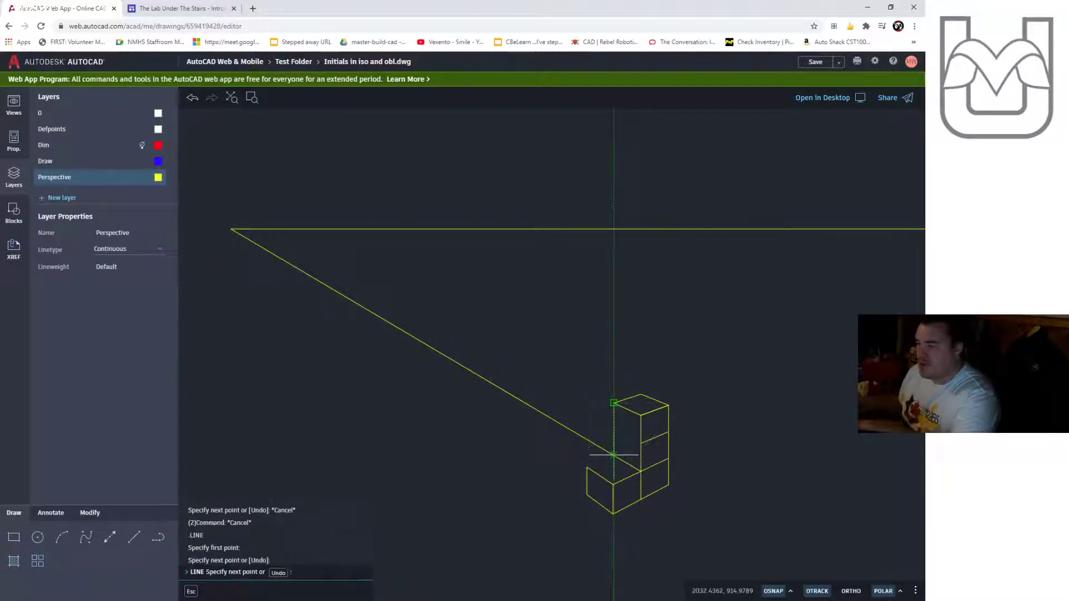
key(Escape)
key(Escape)
Draw a projection line from the lower front cube's upper left corner to the right vanishing point.
key(Return)
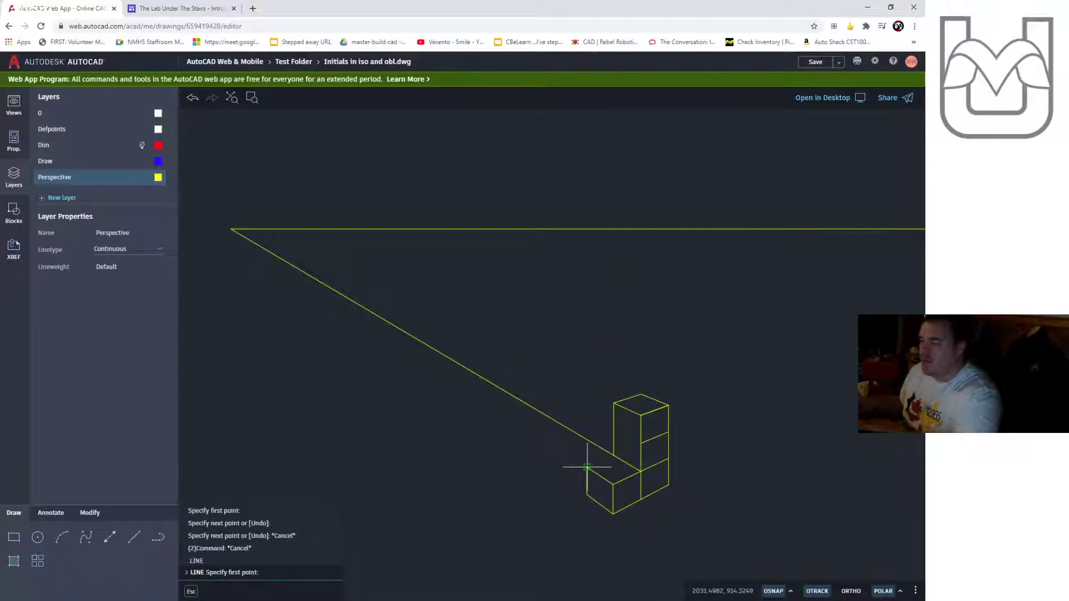
click(587, 467)
middle_drag(759, 418, 329, 358)
middle_drag(902, 234, 597, 232)
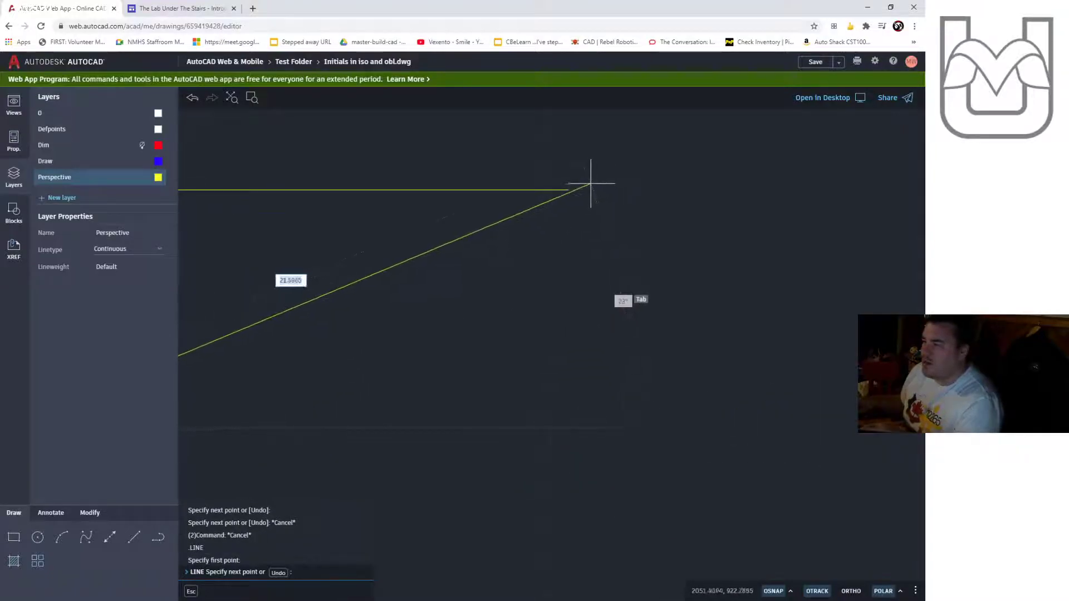
click(570, 190)
middle_drag(352, 408, 818, 411)
scroll(573, 415, up, 3)
key(Escape)
Trim the right projection line where it crosses the tower and the left projection line beyond the lower cube's top face.
text(trim)
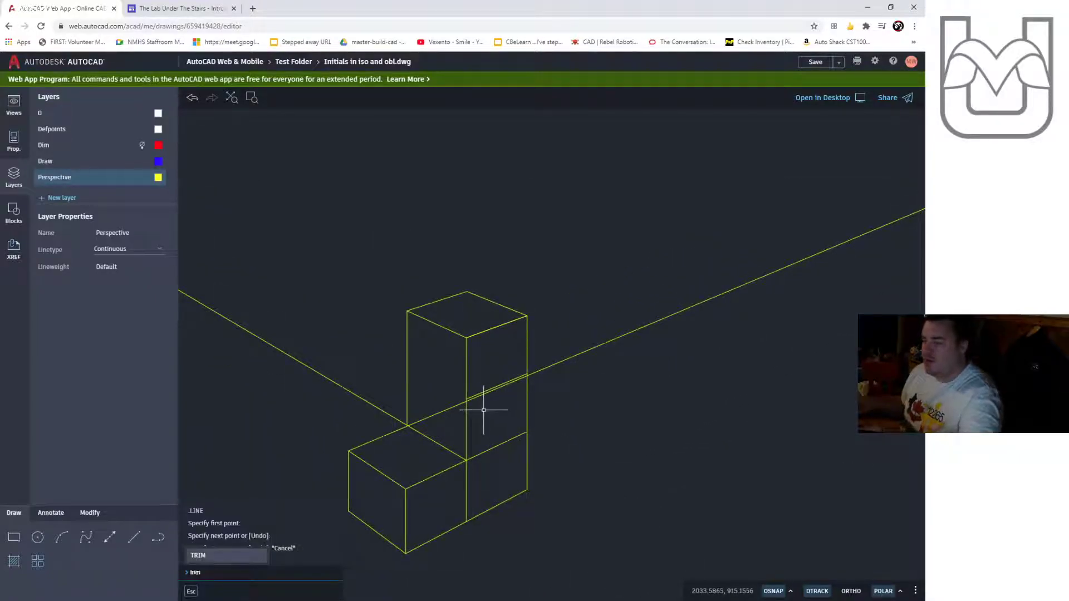
key(Return)
click(435, 413)
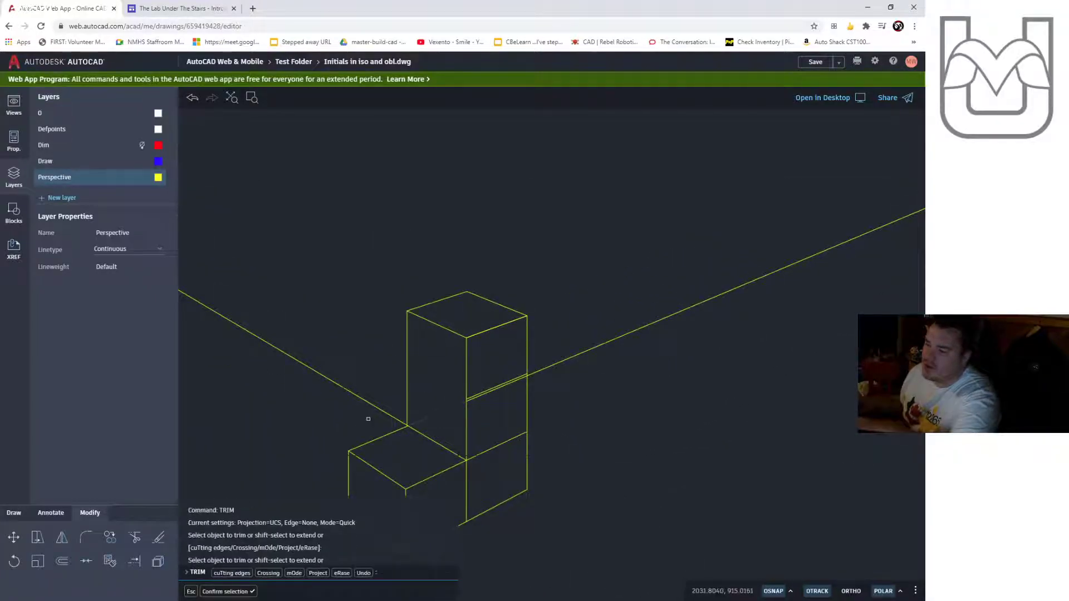
click(377, 411)
scroll(405, 389, down, 2)
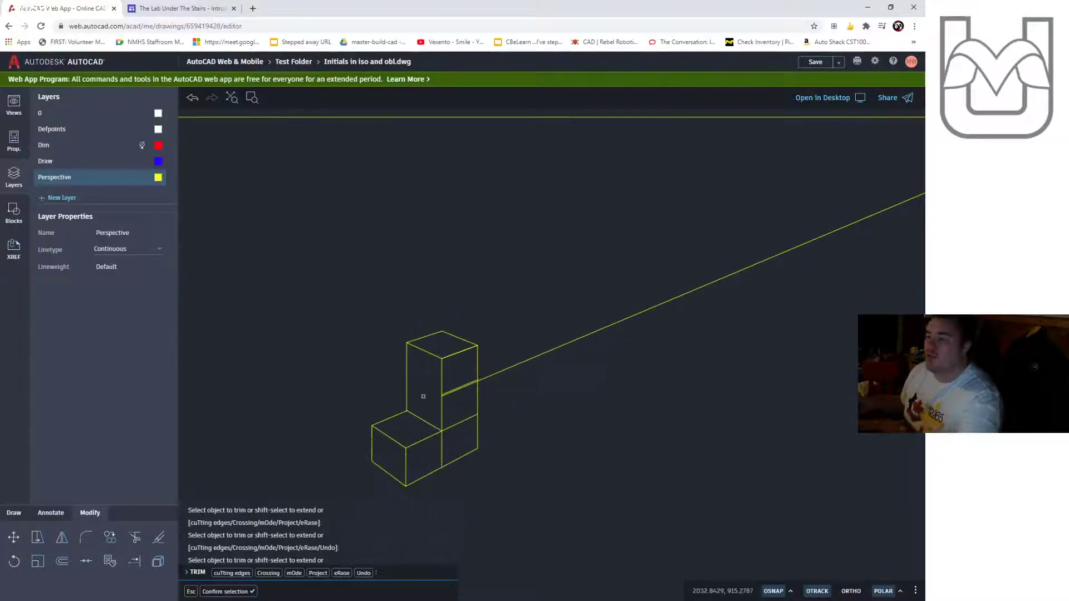
key(Escape)
key(Escape)
Delete the leftover right projection line and the cube division lines on the L's right face.
click(496, 374)
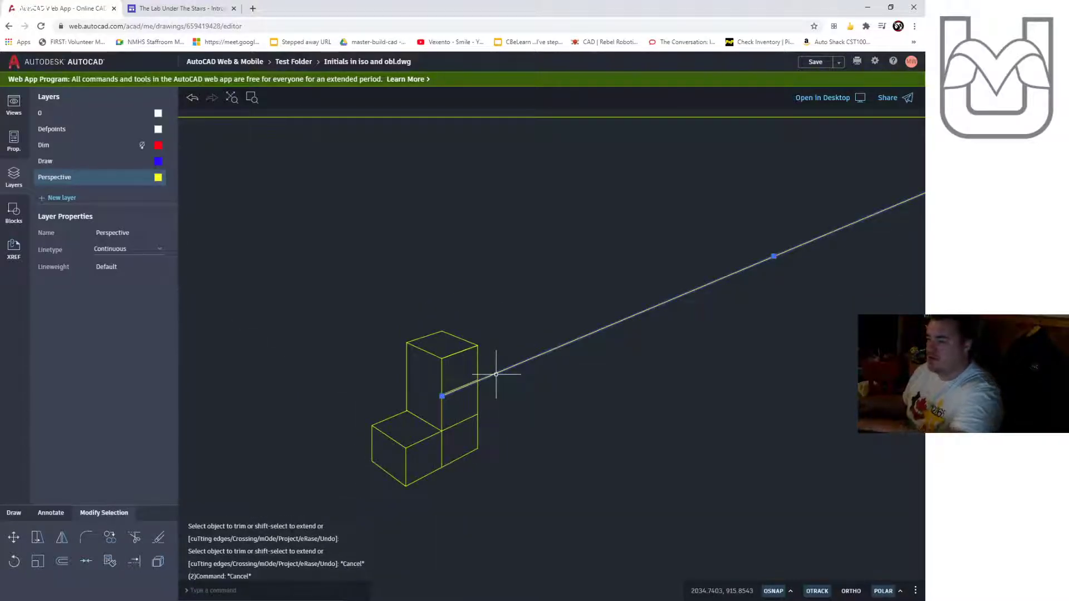
key(Delete)
drag(478, 376, 449, 467)
key(Delete)
click(442, 439)
key(Delete)
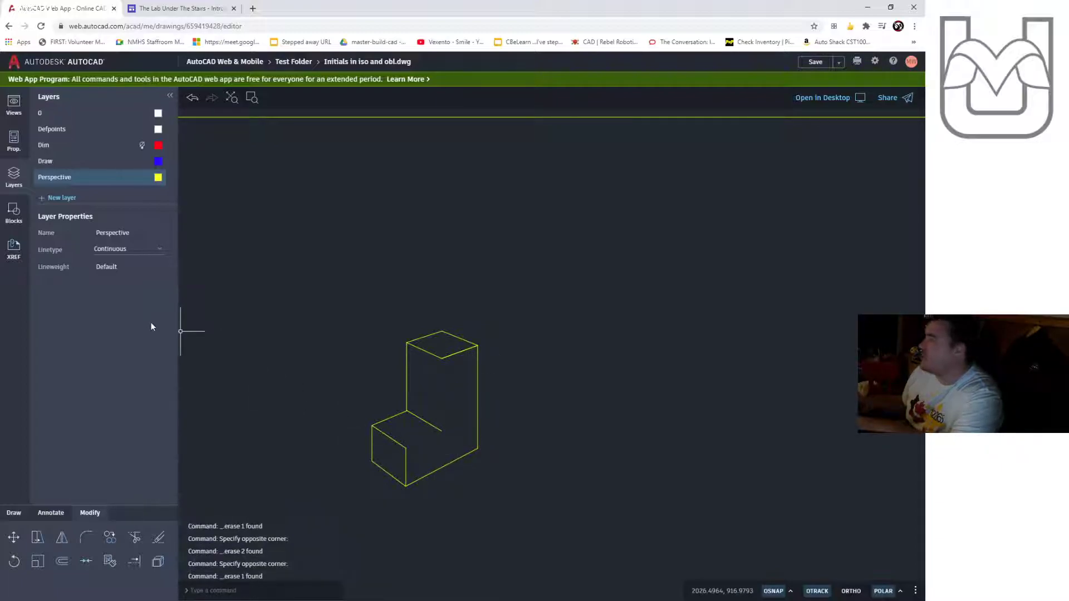
Redraw the lower cube's top edge to the inner corner and the vertical edge up to the tower's top face.
click(24, 512)
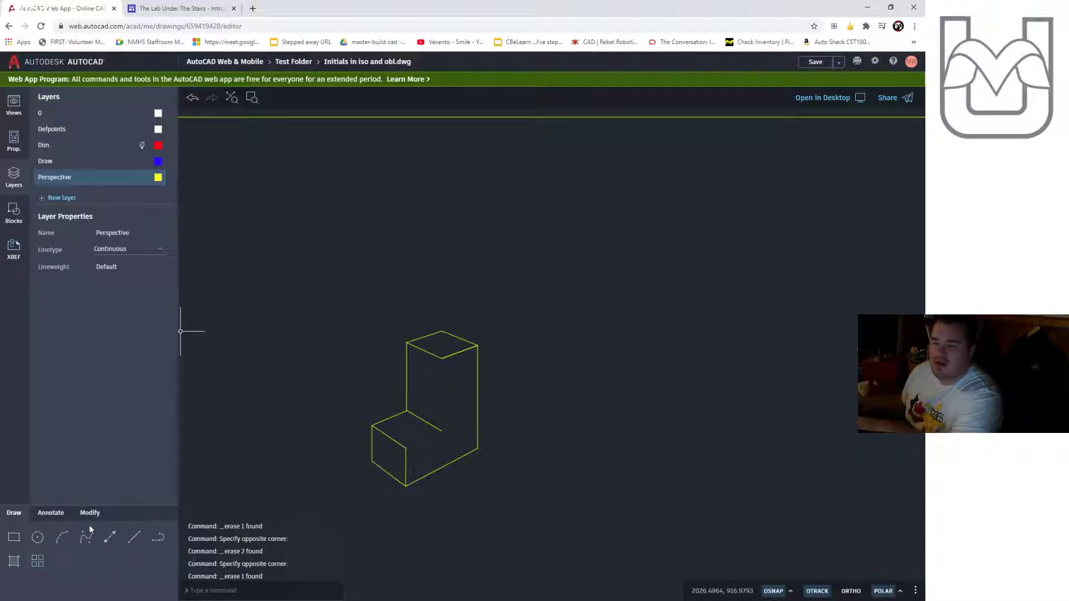
click(134, 539)
click(442, 431)
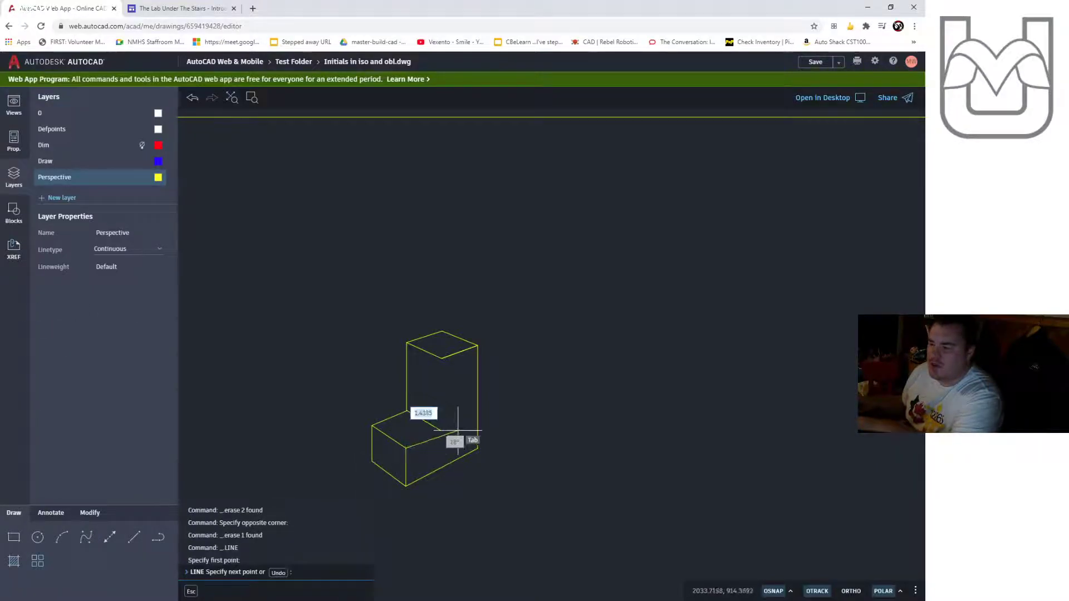
click(442, 359)
key(Escape)
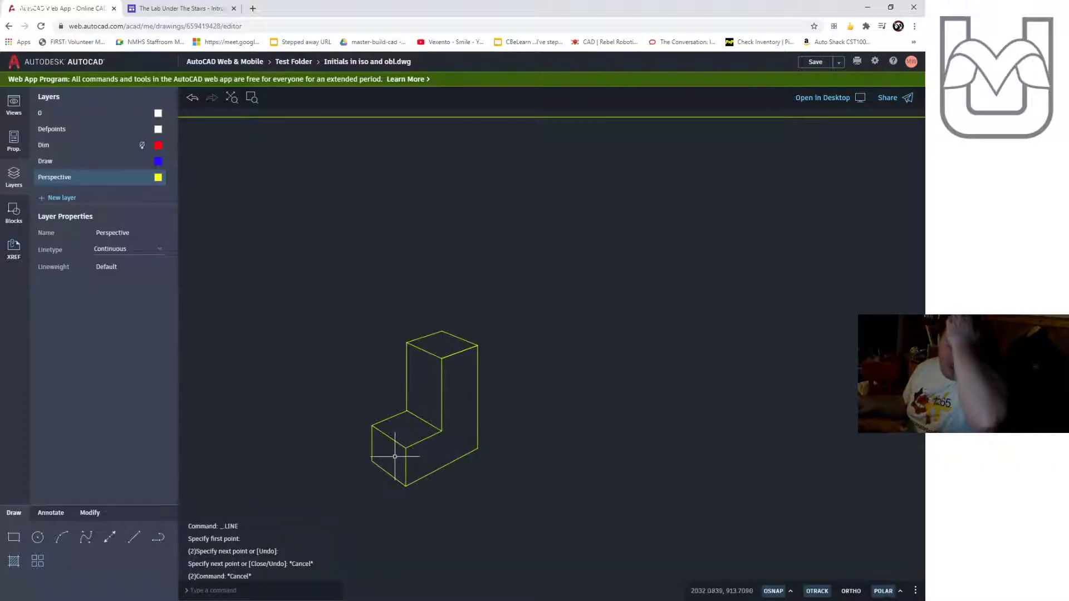
Copy the isometric L together with its two dimensions to the clipboard.
scroll(349, 401, down, 6)
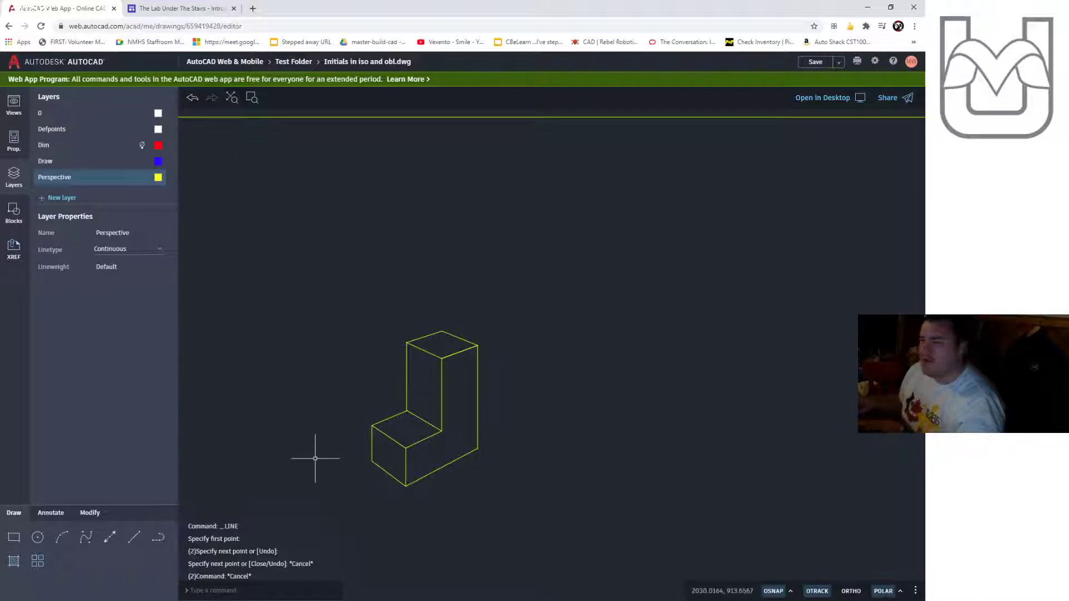
middle_drag(405, 401, 637, 389)
middle_drag(296, 439, 443, 429)
scroll(301, 420, up, 6)
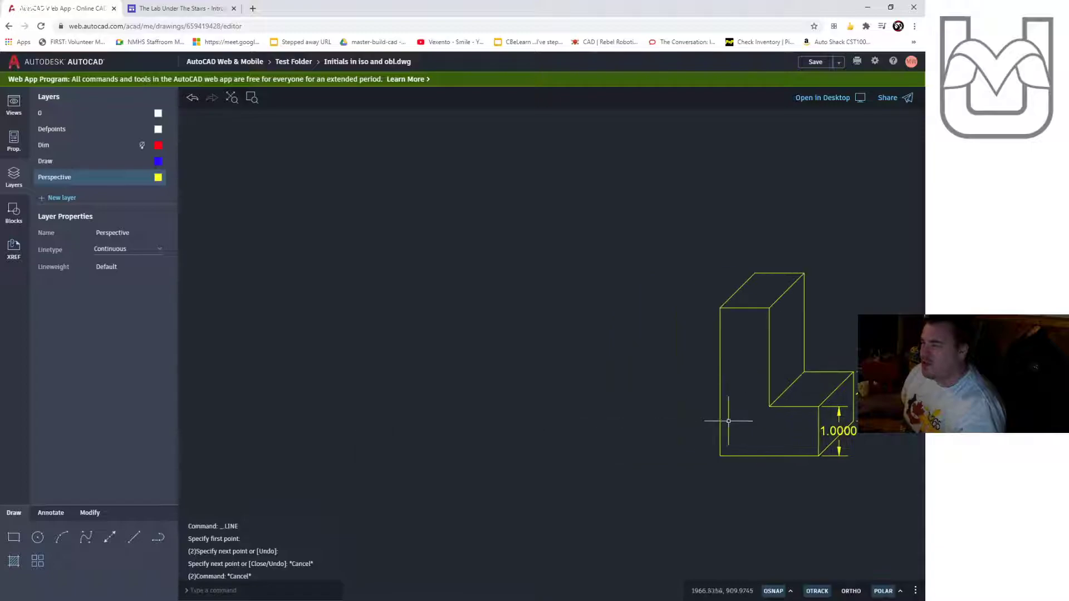
middle_drag(726, 429, 297, 368)
click(730, 167)
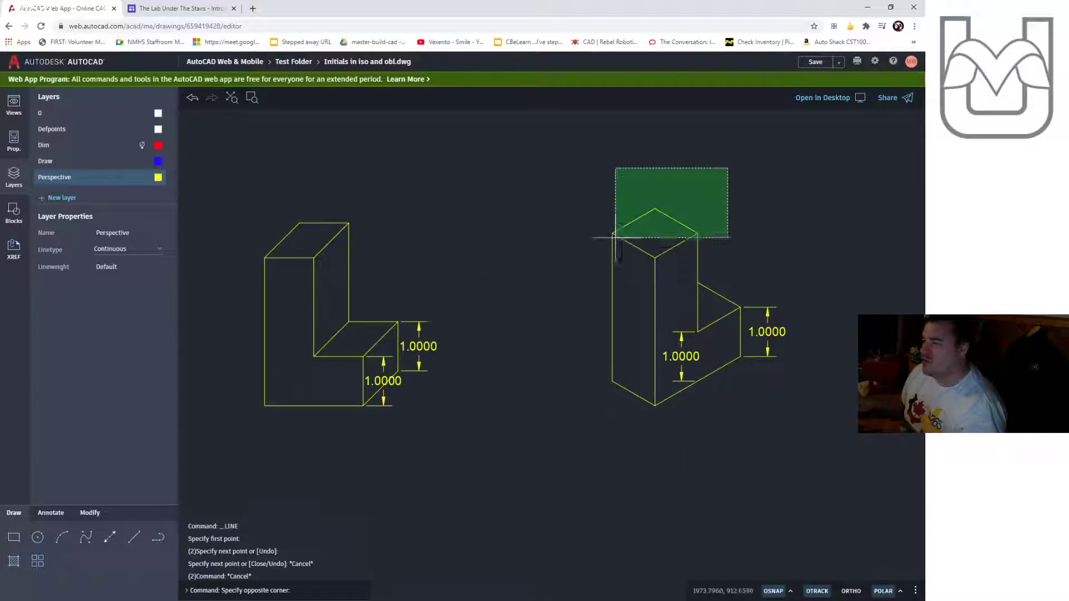
click(571, 473)
click(830, 242)
click(682, 408)
click(824, 169)
click(571, 468)
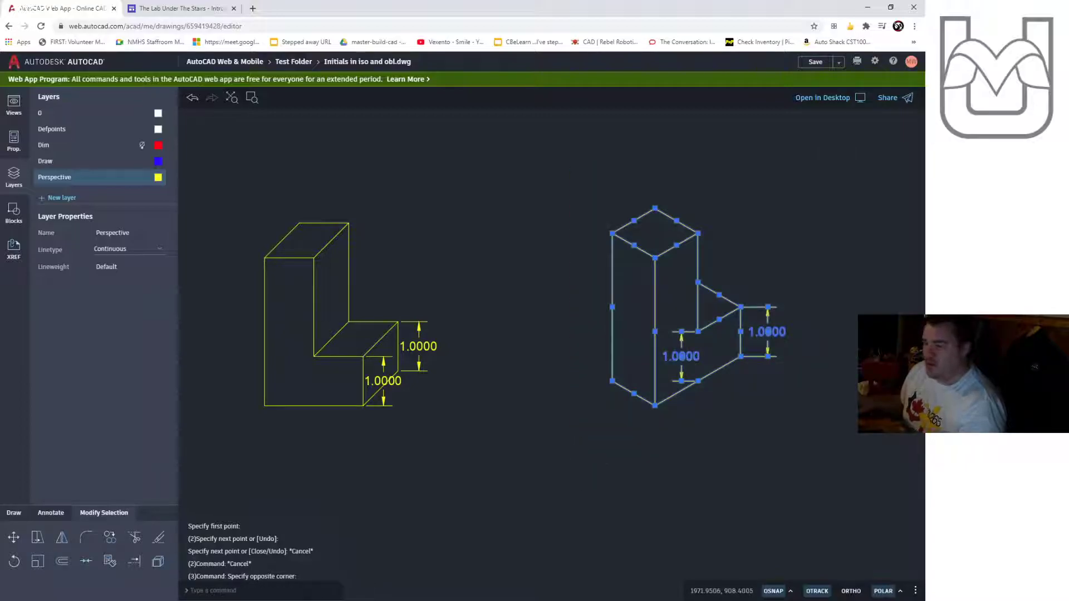
key(Escape)
Paste the isometric L copy beside the finished two-point L.
scroll(722, 383, down, 8)
middle_drag(796, 360, 415, 328)
middle_drag(822, 324, 504, 321)
scroll(624, 310, up, 8)
key(ctrl+v)
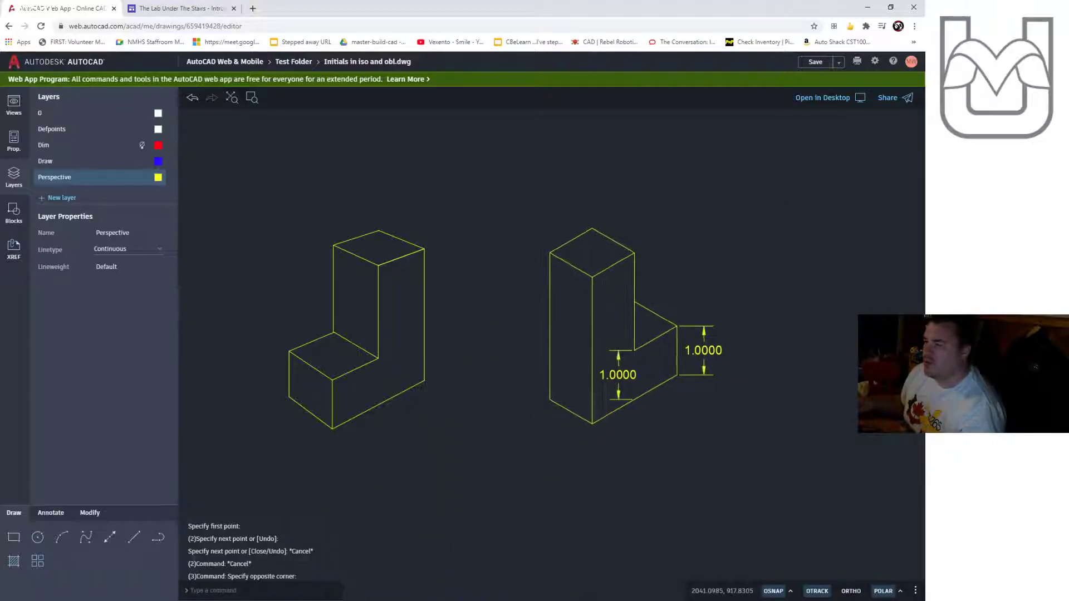
Copy the "1 point perspective" label and paste it above the two-point L.
scroll(487, 386, down, 3)
middle_drag(421, 399, 546, 412)
scroll(547, 413, down, 3)
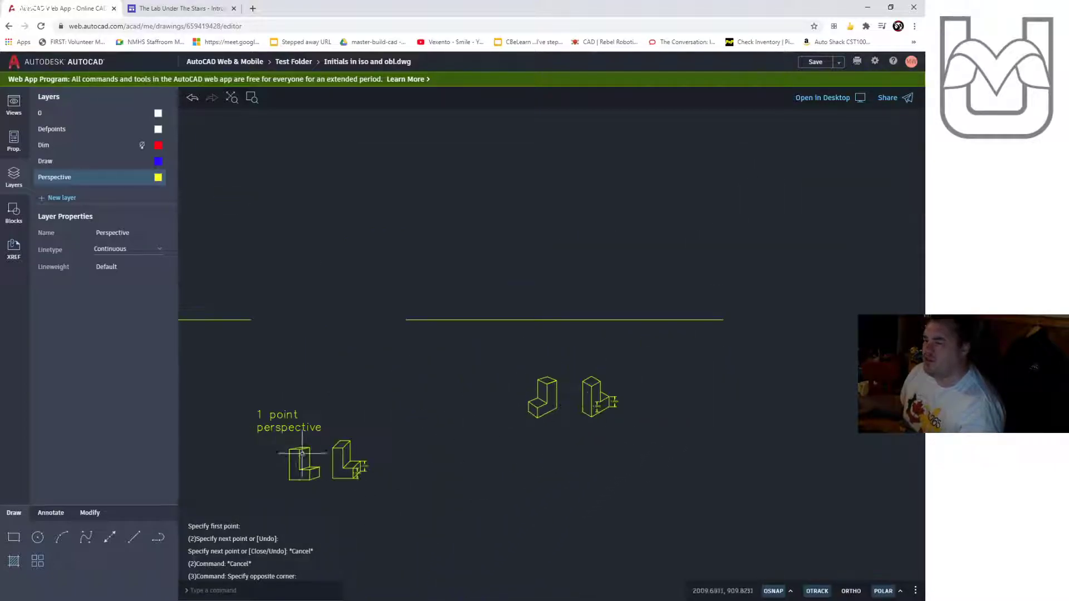
key(Escape)
double_click(278, 427)
double_click(273, 408)
key(Escape)
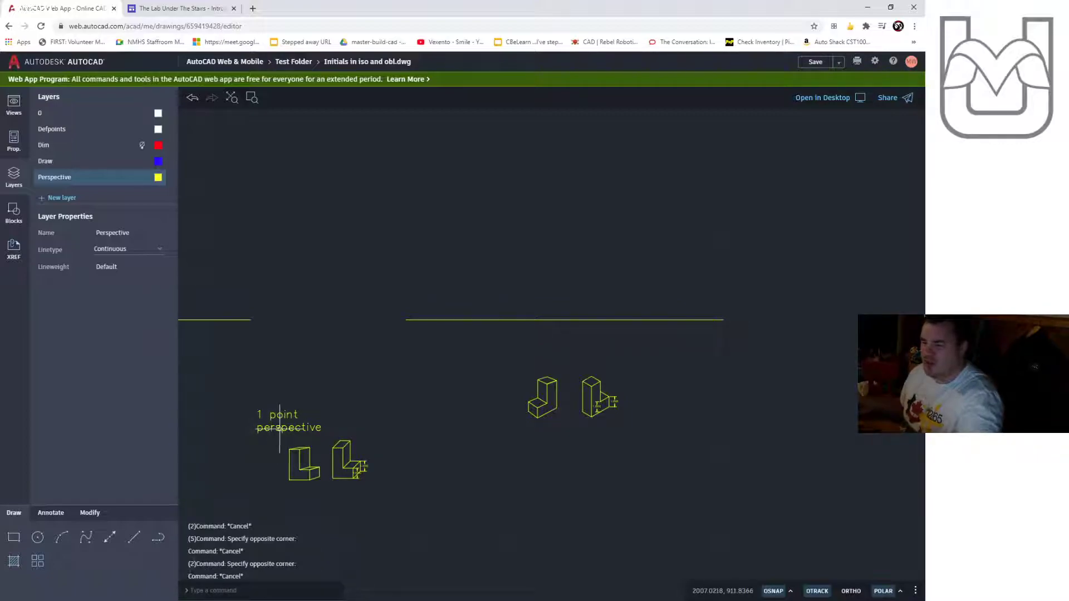
scroll(276, 425, up, 3)
click(275, 425)
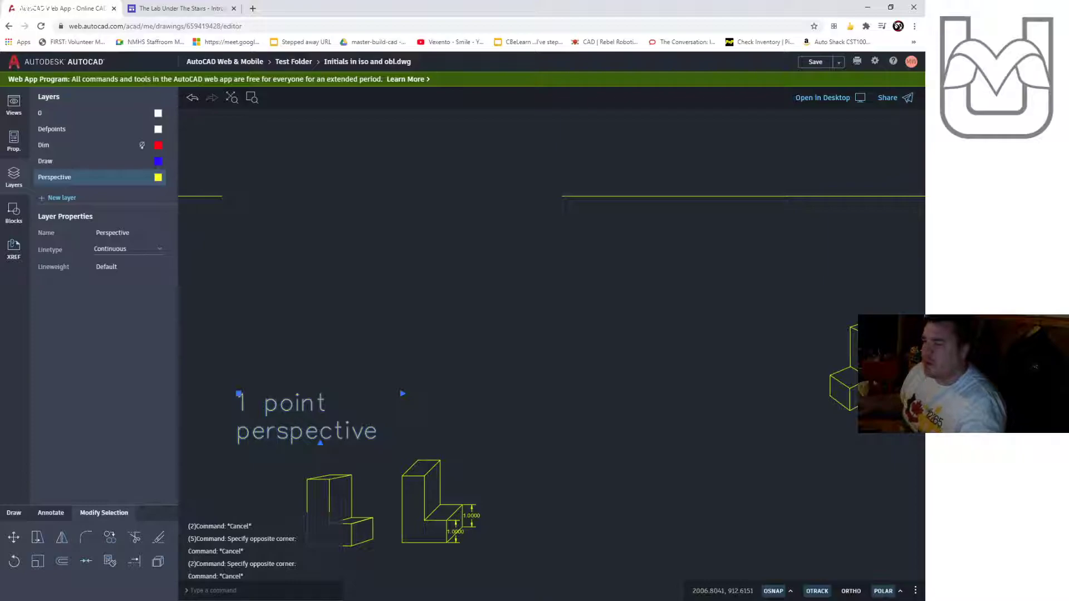
key(ctrl+v)
middle_drag(807, 334, 527, 344)
click(529, 297)
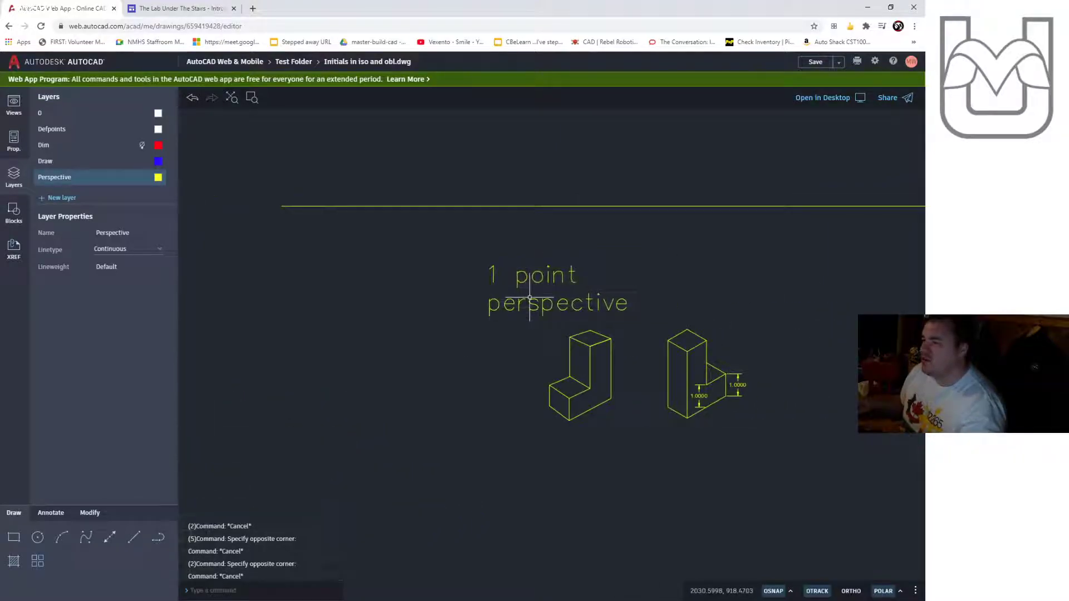
Change the pasted label's text to "2 point perspective".
click(514, 280)
double_click(514, 280)
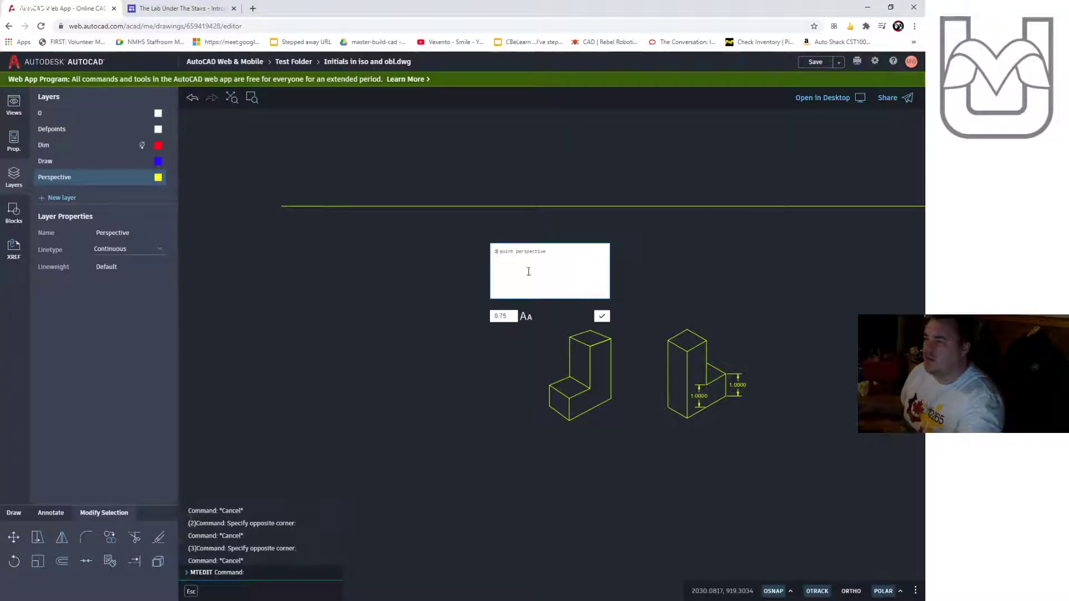
click(601, 316)
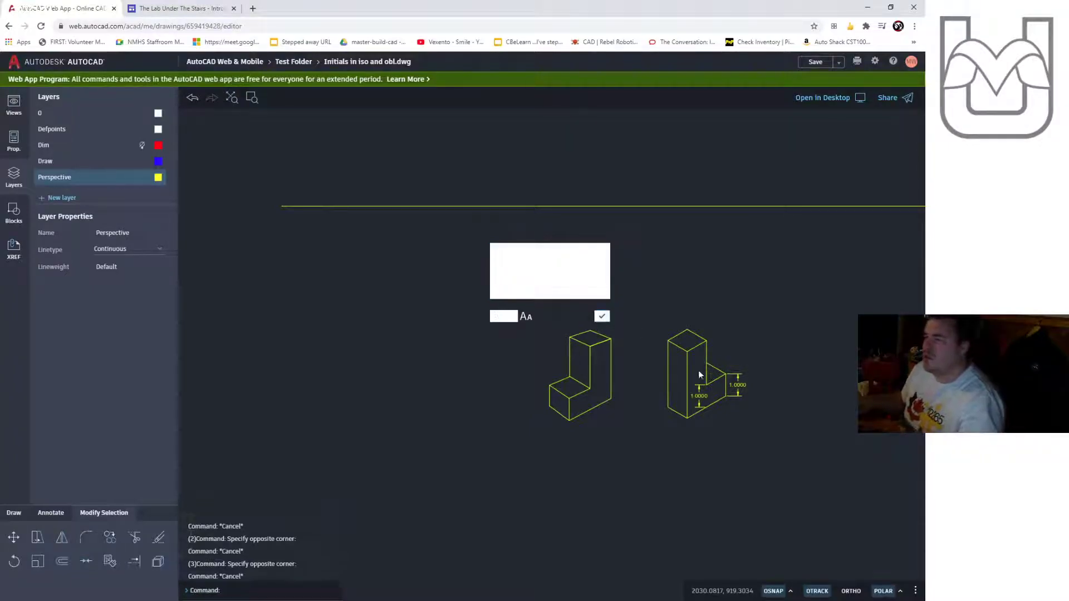
Dimension the front vertical edge of the two-point L's lower cube.
middle_drag(752, 298, 583, 323)
scroll(547, 337, down, 2)
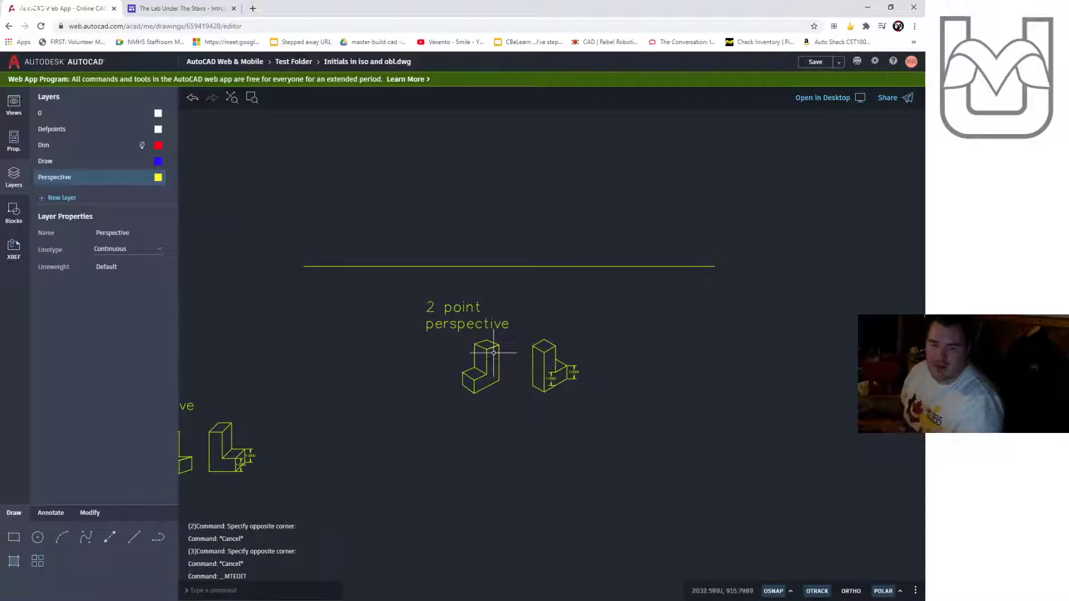
scroll(574, 367, up, 3)
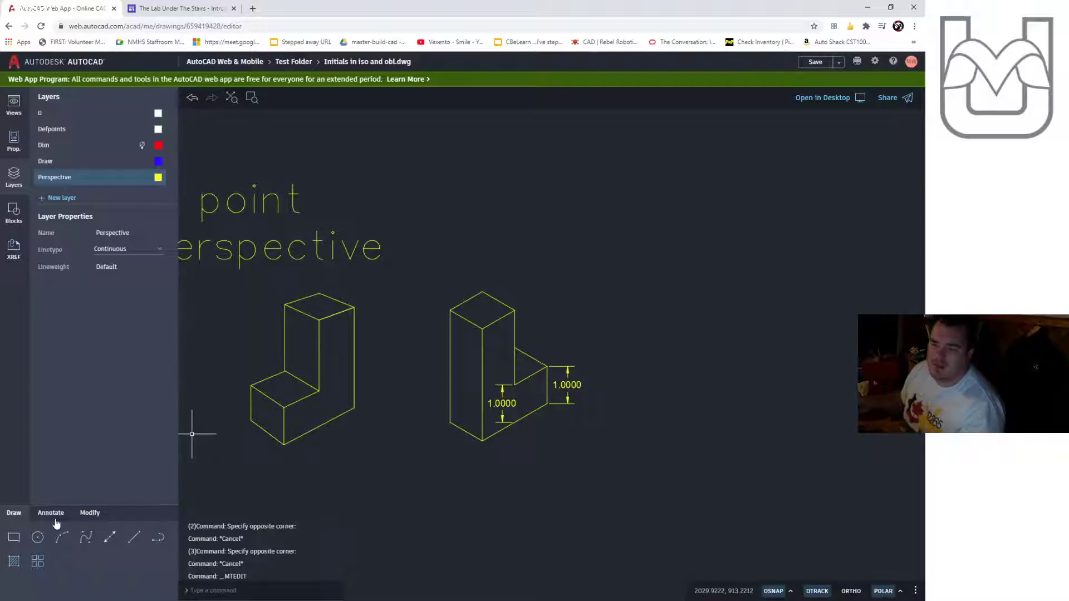
click(52, 514)
click(62, 537)
click(284, 408)
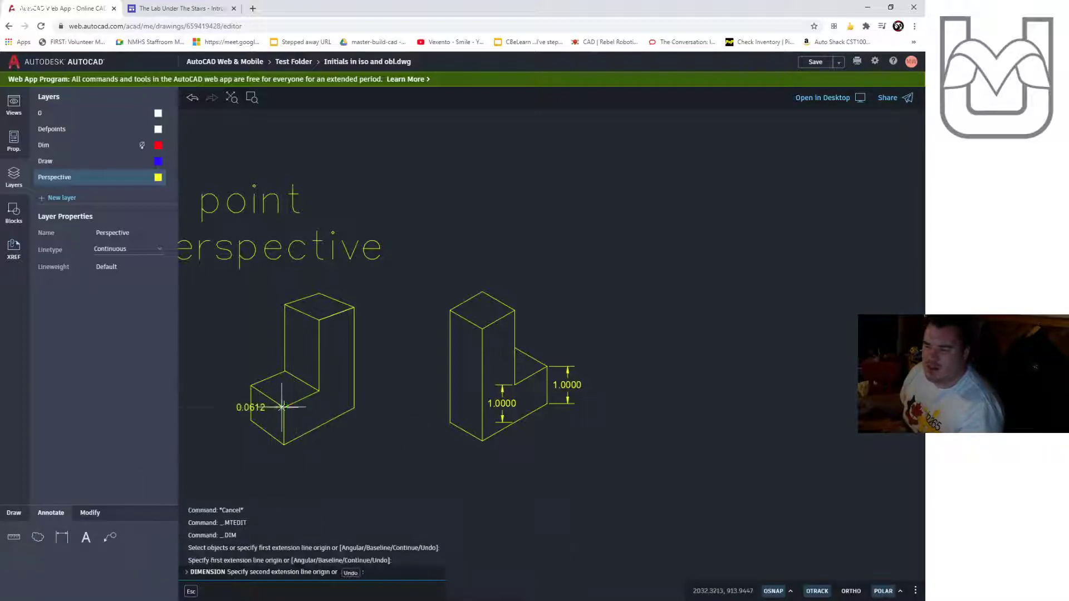
click(285, 443)
click(295, 440)
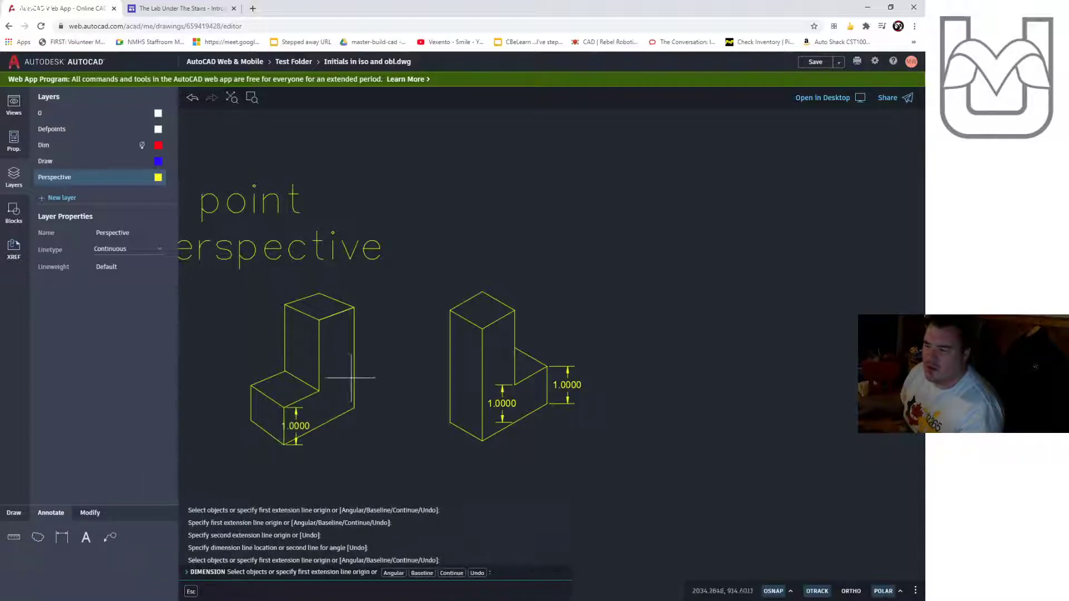
Dimension the vertical height from the two-point L's inner corner down to the bottom edge of its right face.
click(319, 390)
click(325, 425)
click(343, 409)
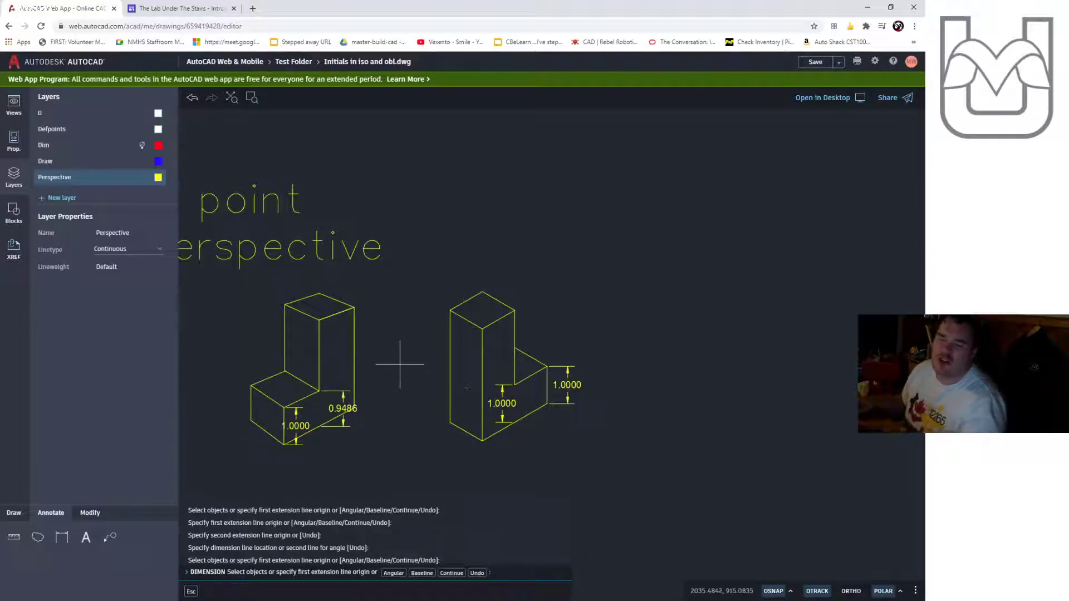
scroll(369, 325, down, 6)
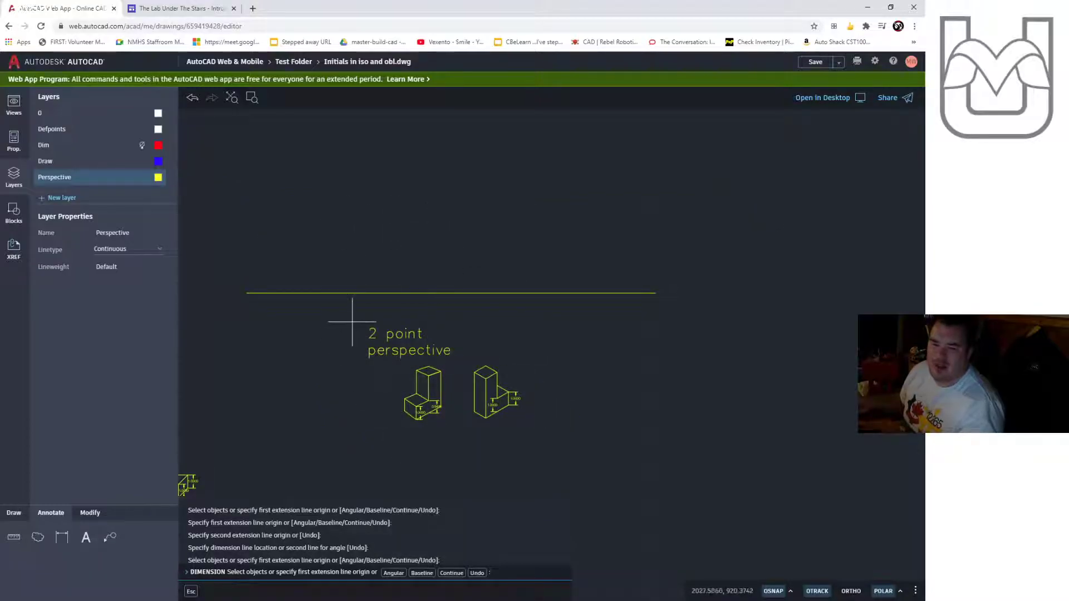
key(Escape)
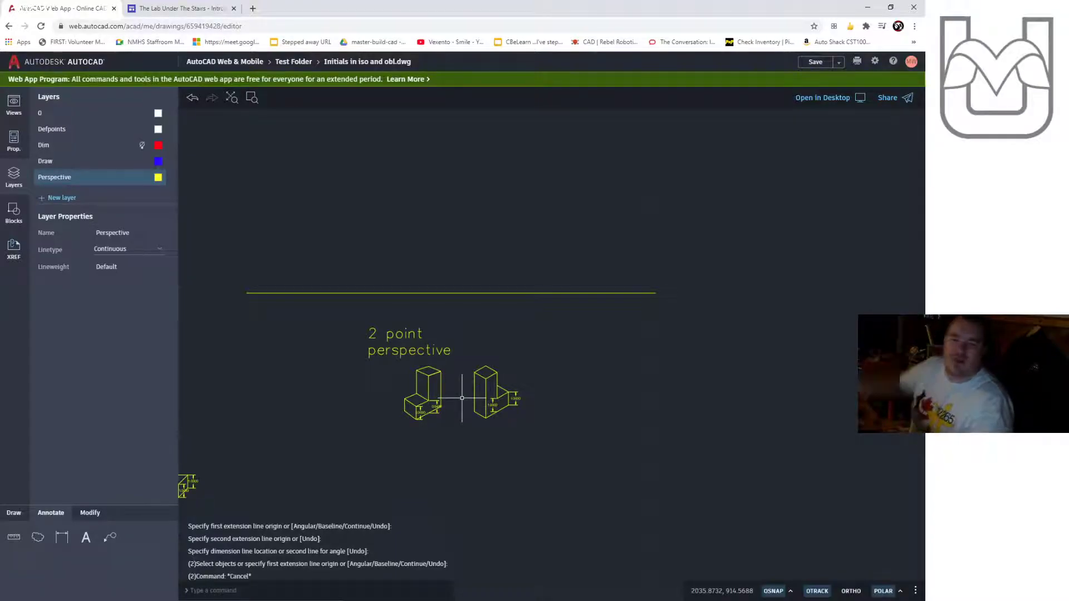
Copy the isometric L beside the two-point L and paste the duplicate above the horizon line.
click(532, 353)
click(456, 467)
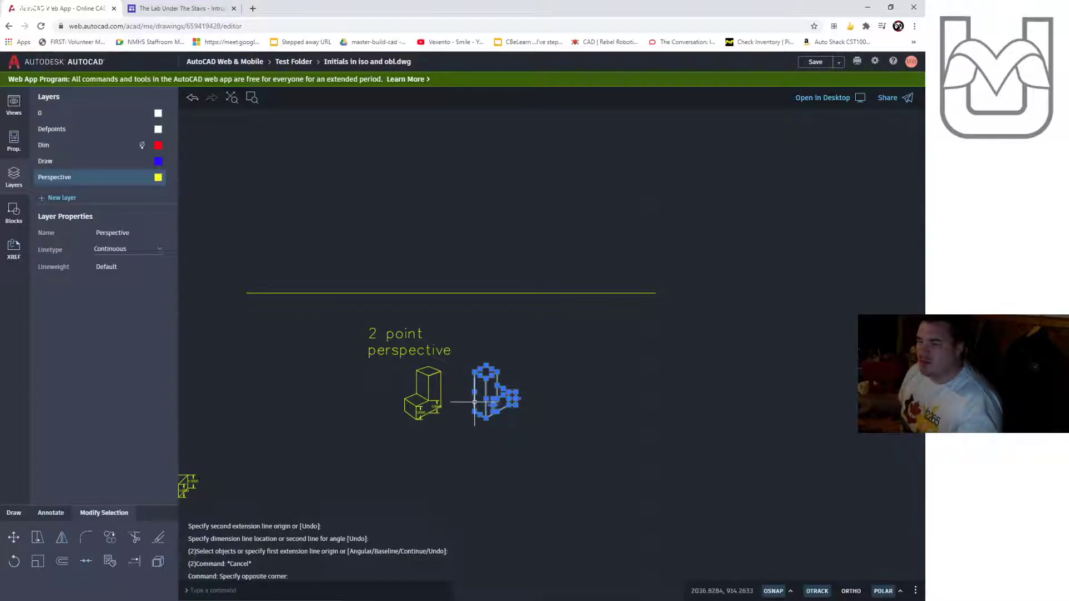
key(ctrl+c)
key(ctrl+v)
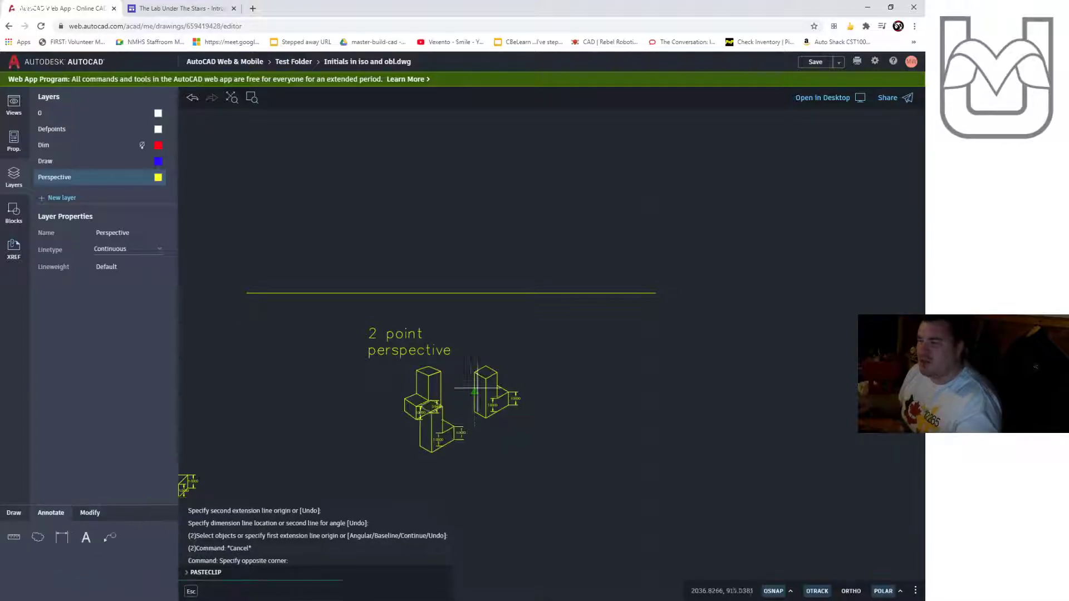
click(488, 184)
key(Escape)
scroll(514, 282, up, 3)
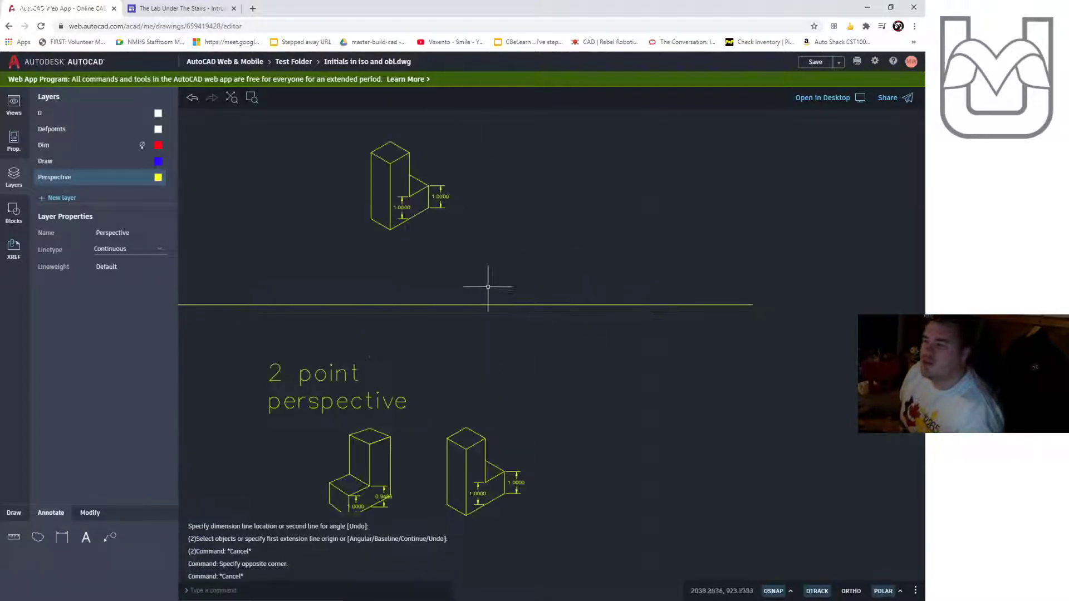
Move the isometric L and its dimensions above the horizon line up and to the left.
scroll(497, 186, down, 2)
click(498, 146)
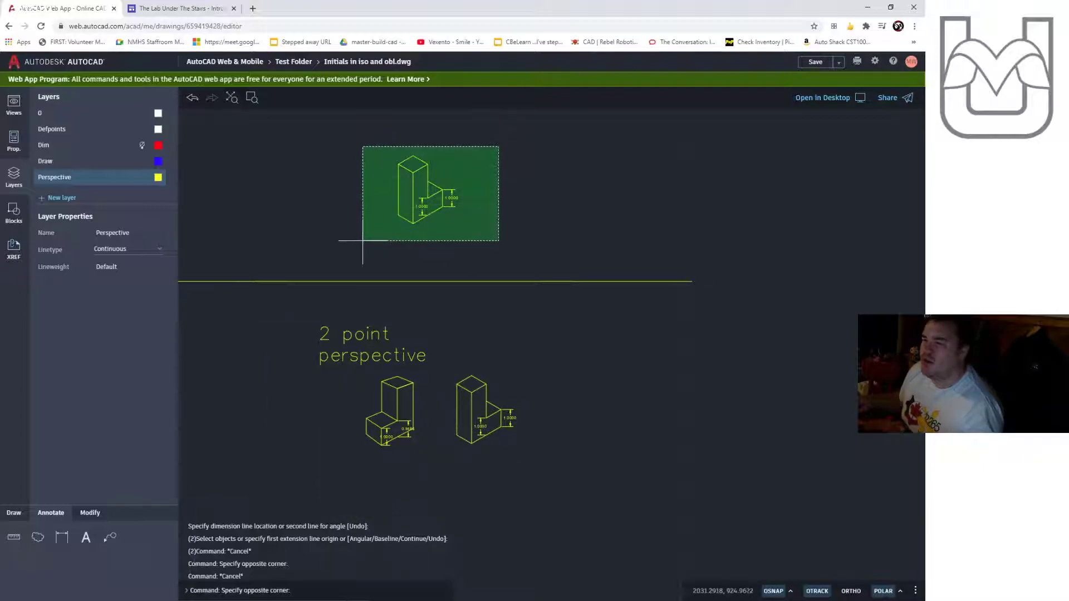
click(363, 240)
text(move)
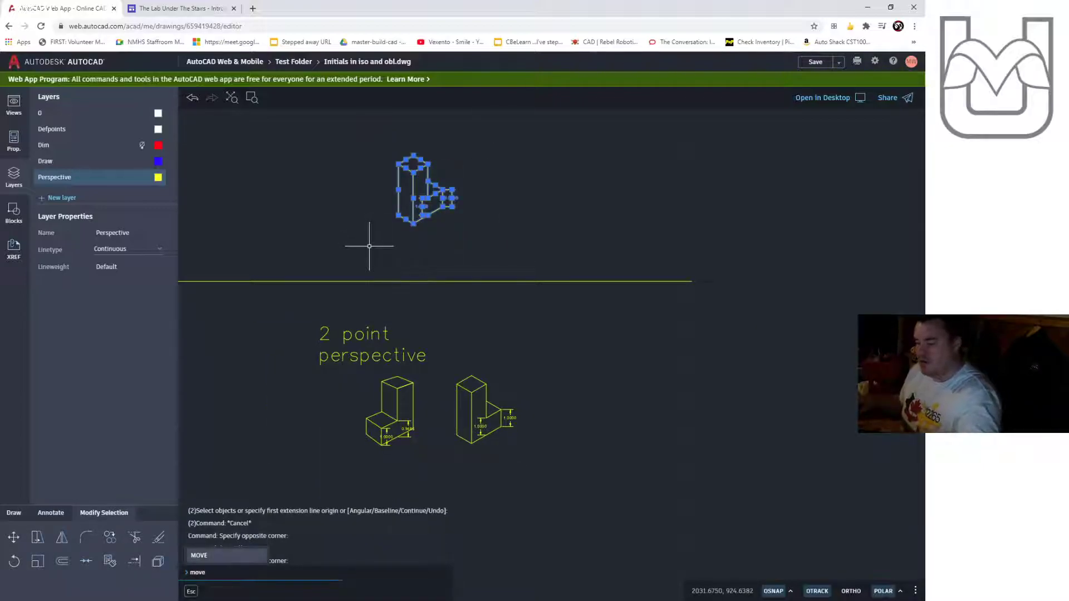
key(Return)
click(423, 210)
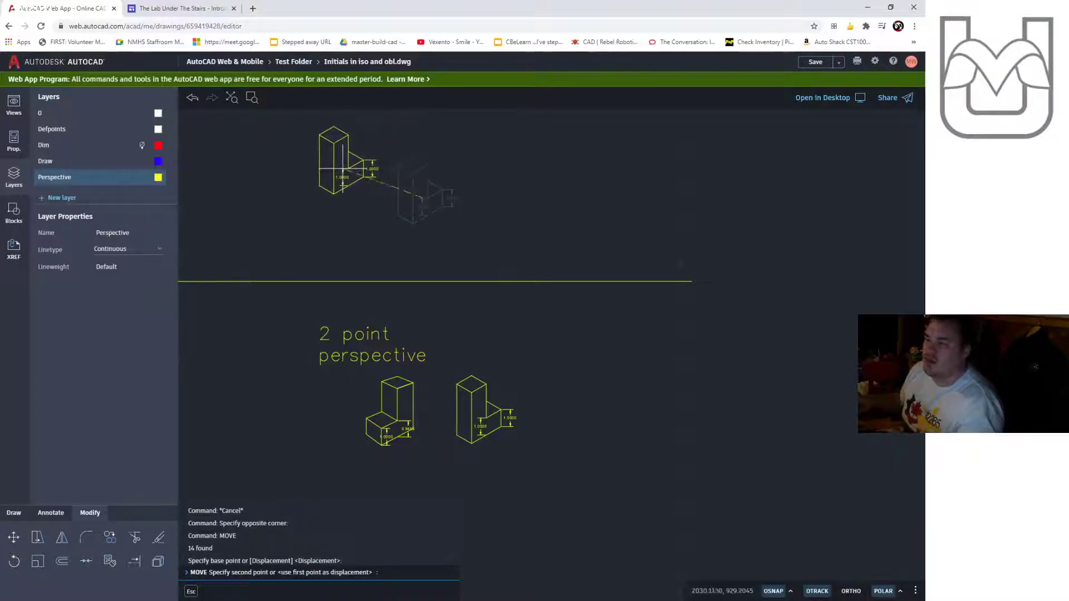
click(338, 149)
middle_drag(362, 237, 401, 274)
key(Escape)
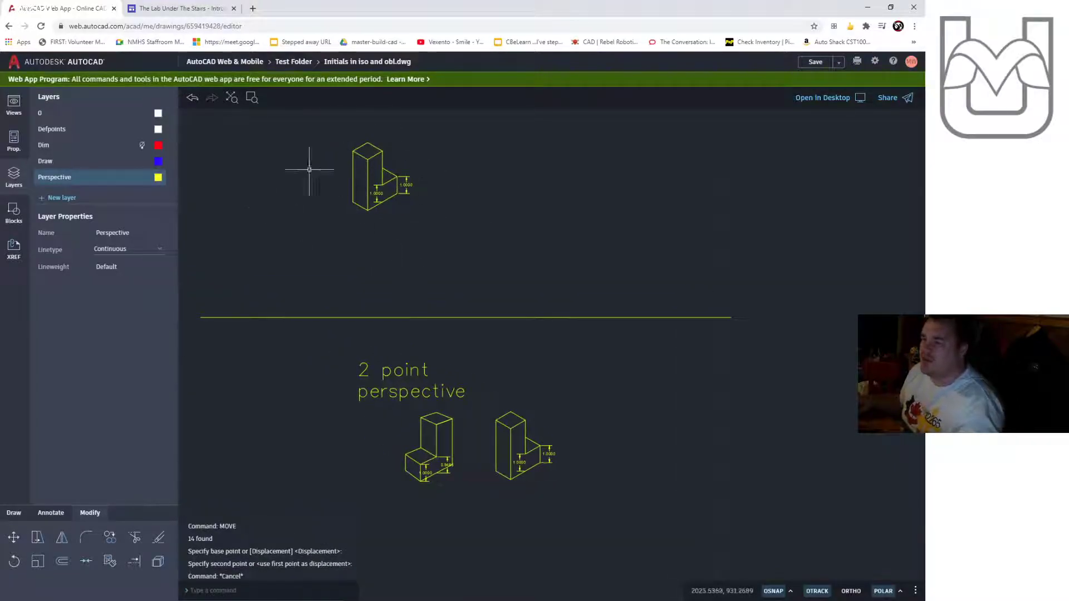
Draw a 3-unit vertical line above the horizon, beside the upper isometric L, as the front edge of a new two-point L.
click(14, 513)
click(112, 541)
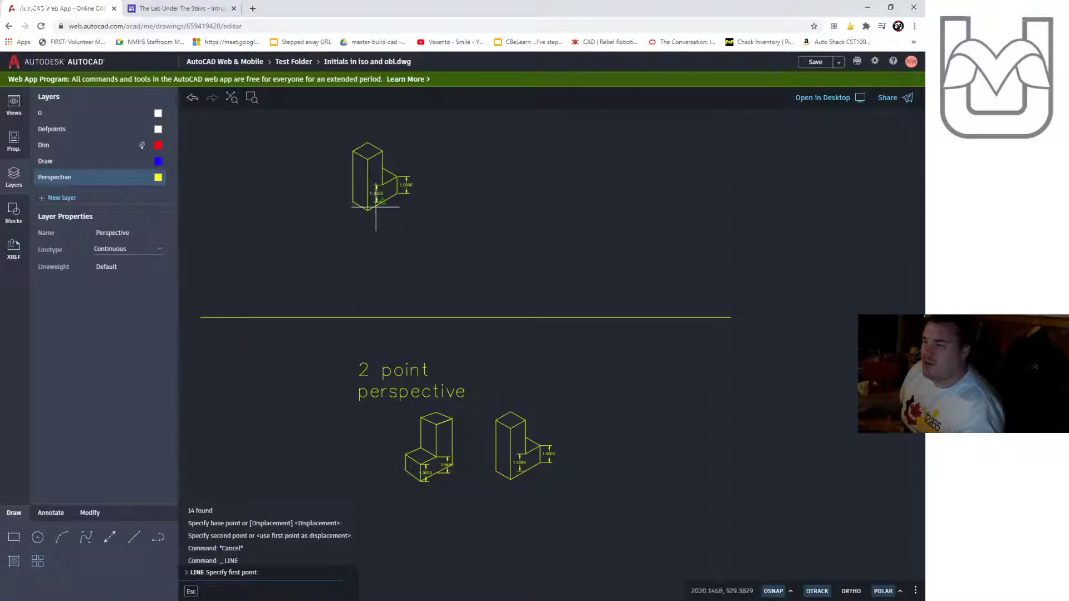
click(494, 211)
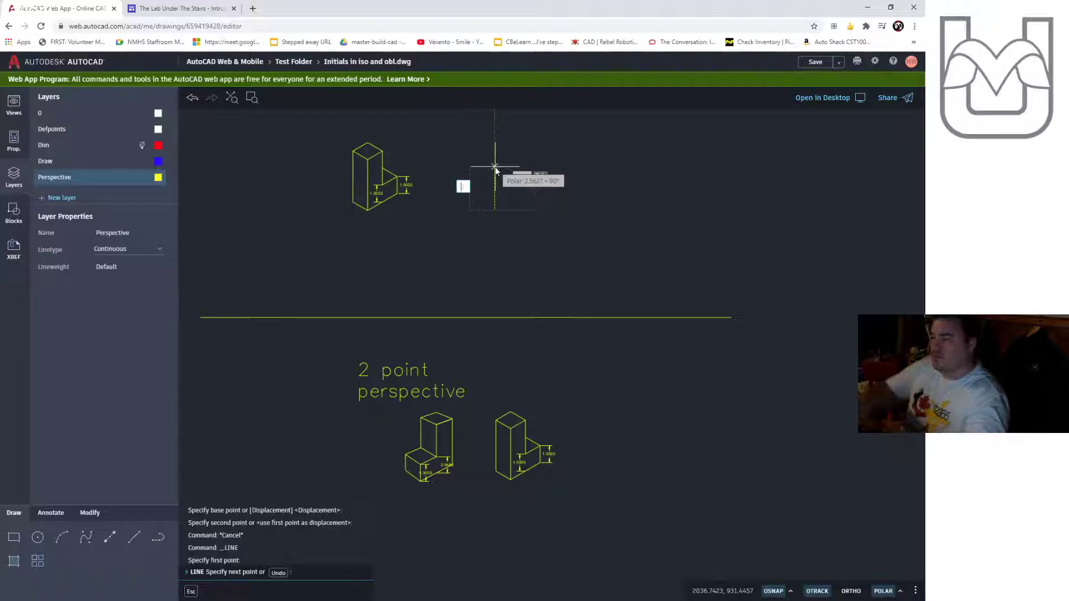
text(3)
key(Return)
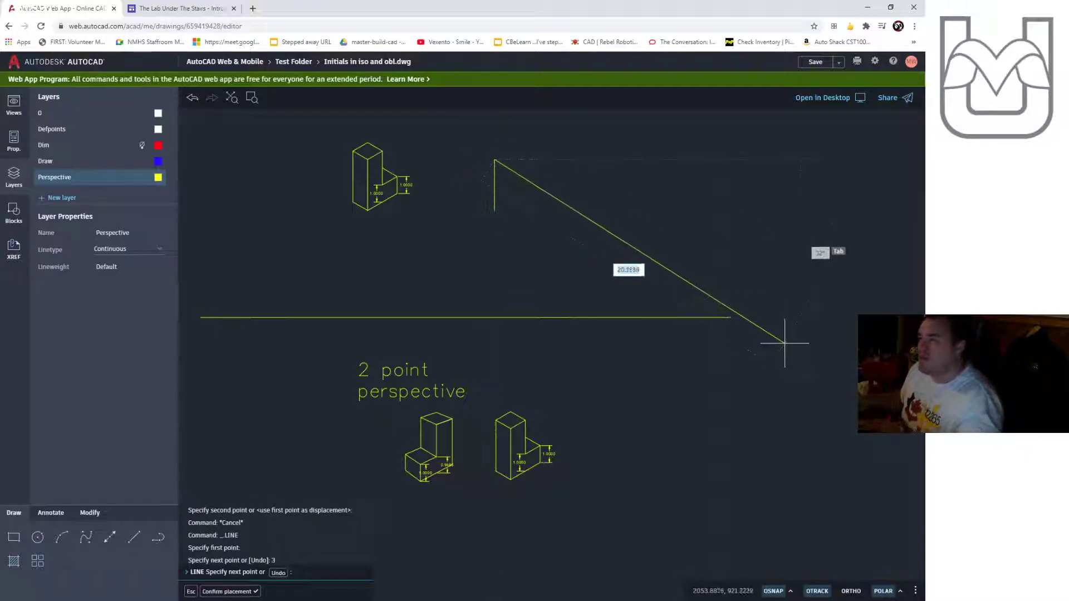
Connect both ends of the 3-unit front edge to the two vanishing points at the ends of the horizon line.
click(732, 316)
click(494, 211)
click(201, 317)
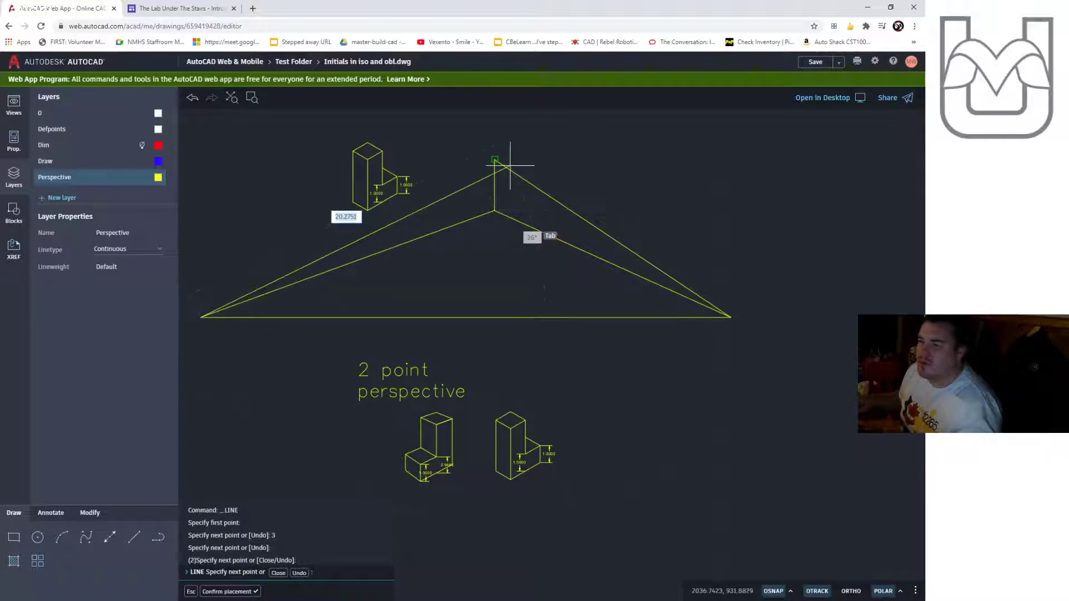
scroll(496, 158, up, 2)
key(Escape)
key(Escape)
key(Escape)
Draw a 2-unit line along the lower left perspective line, with a vertical from its end up to the upper perspective line.
key(Return)
click(493, 247)
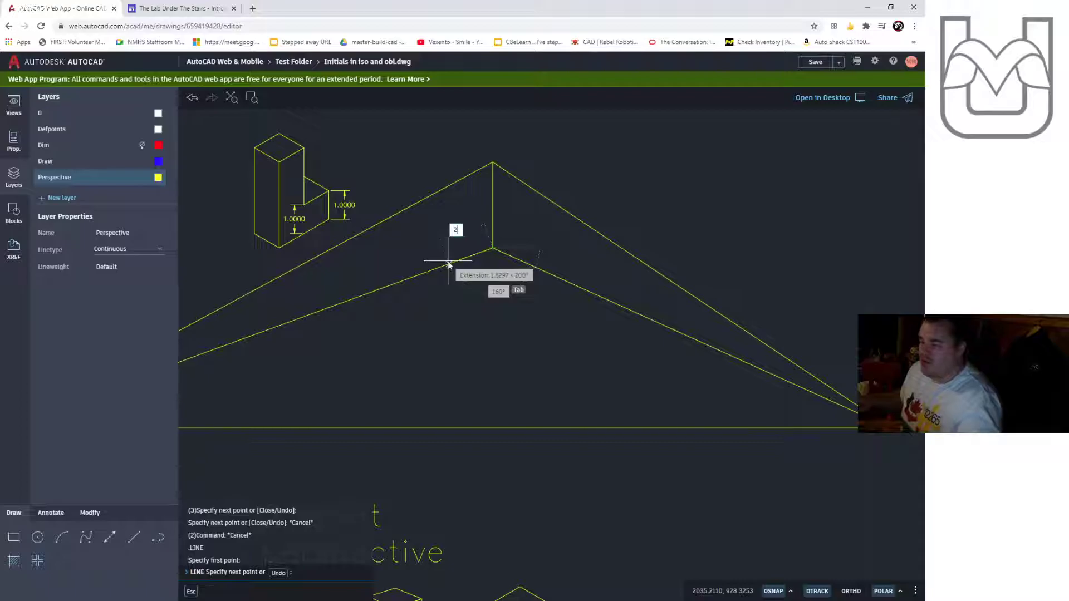
text(2)
key(Return)
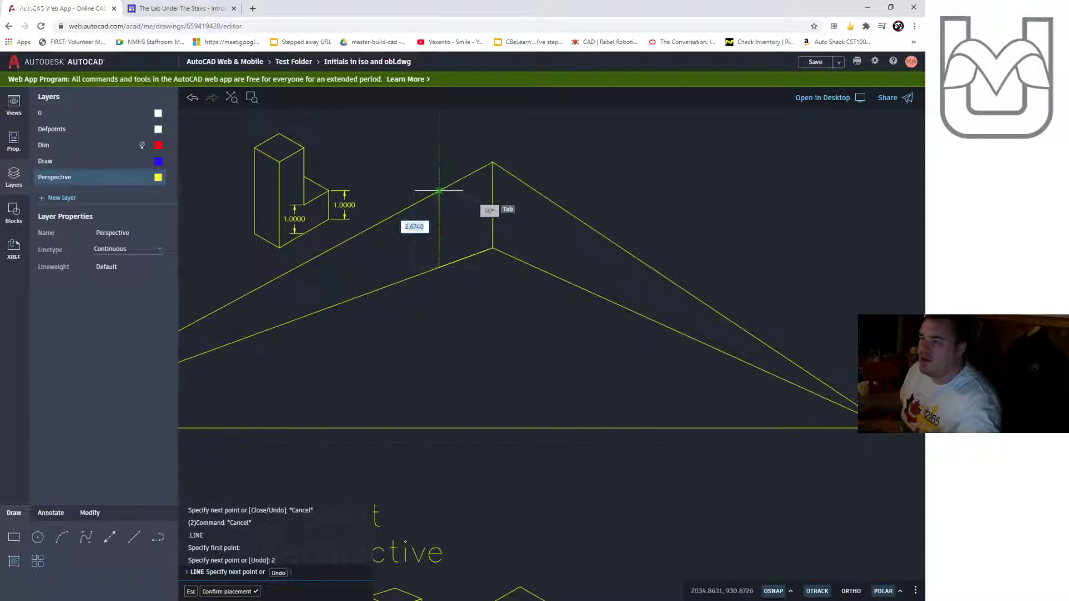
click(439, 190)
key(Escape)
scroll(468, 259, down, 2)
middle_drag(480, 257, 589, 253)
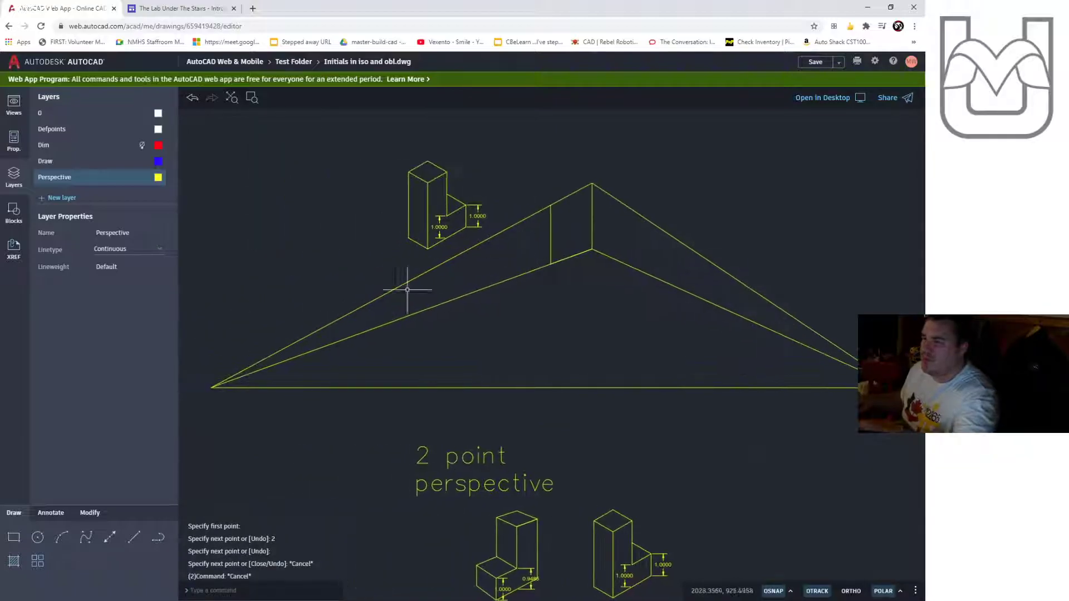
key(Return)
click(211, 387)
key(Escape)
Draw a 1-unit line up from the front edge's base and connect the 1-unit height on that edge to the left vanishing point.
key(Return)
click(592, 249)
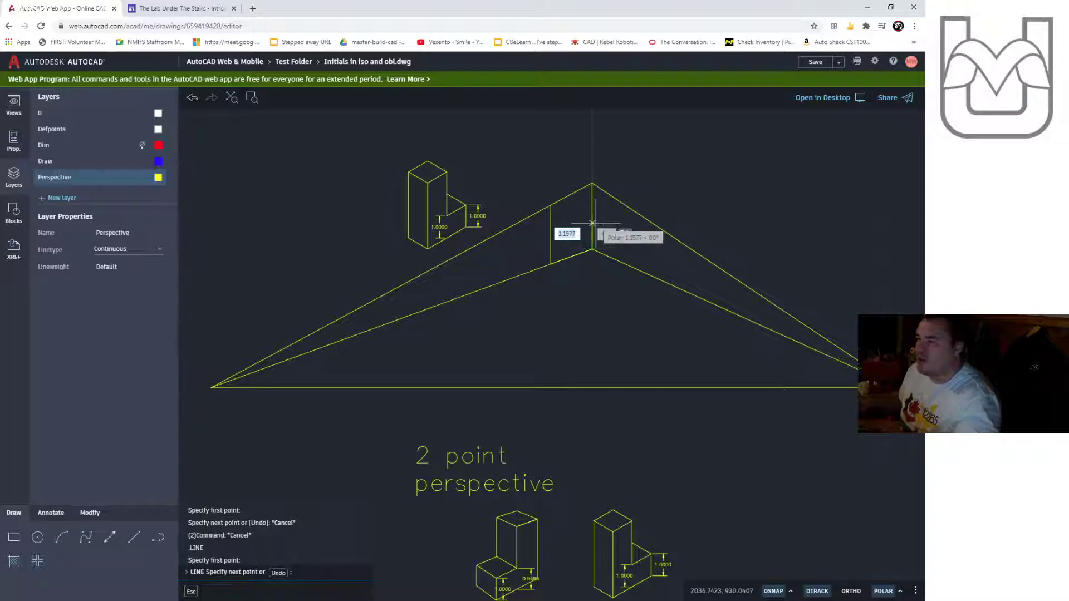
key(Return)
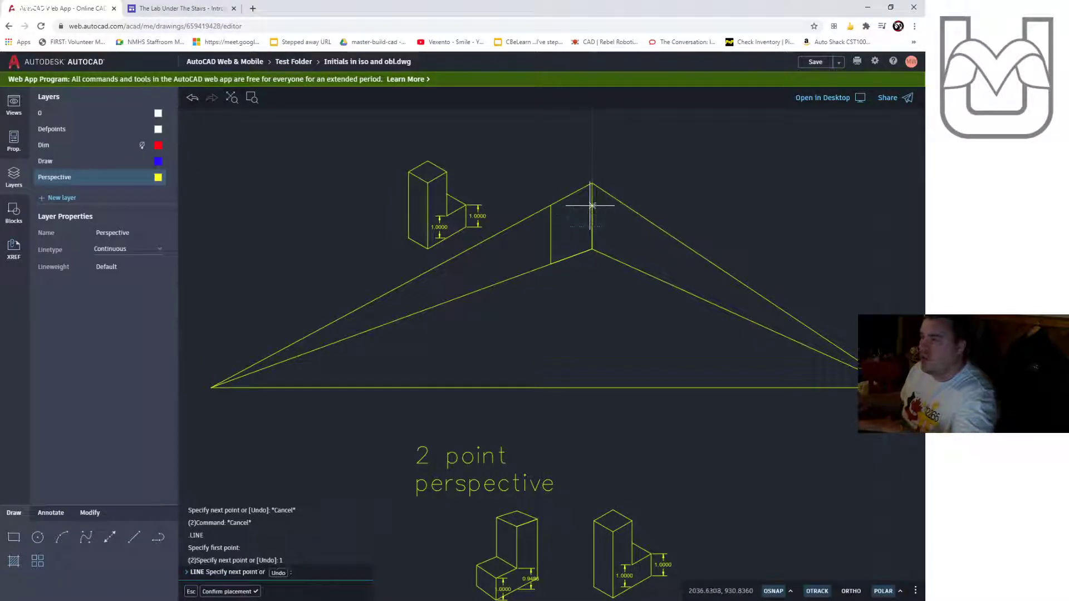
key(Escape)
key(Return)
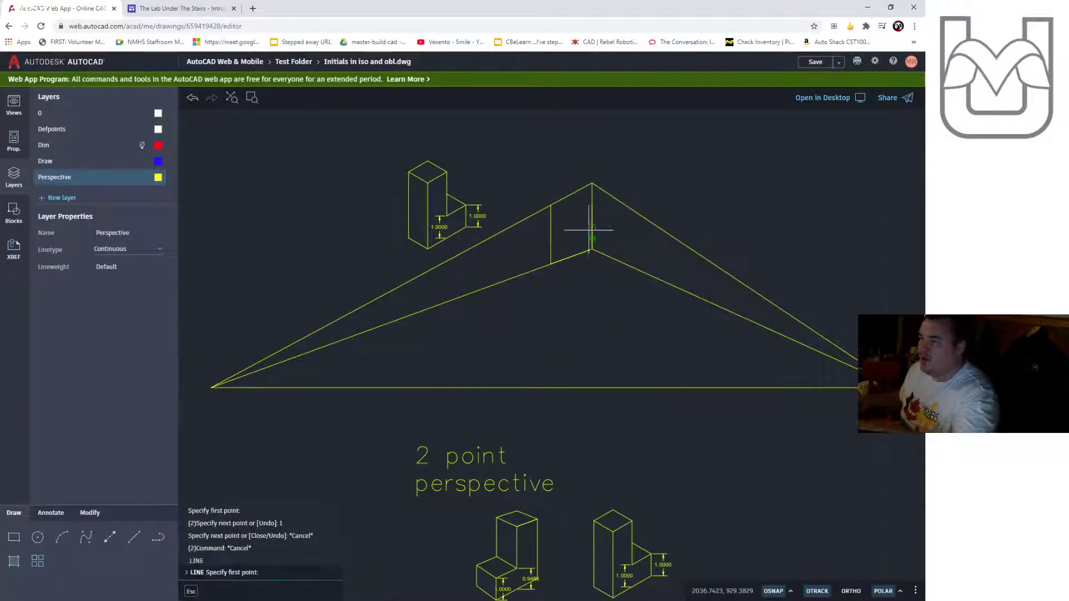
click(591, 227)
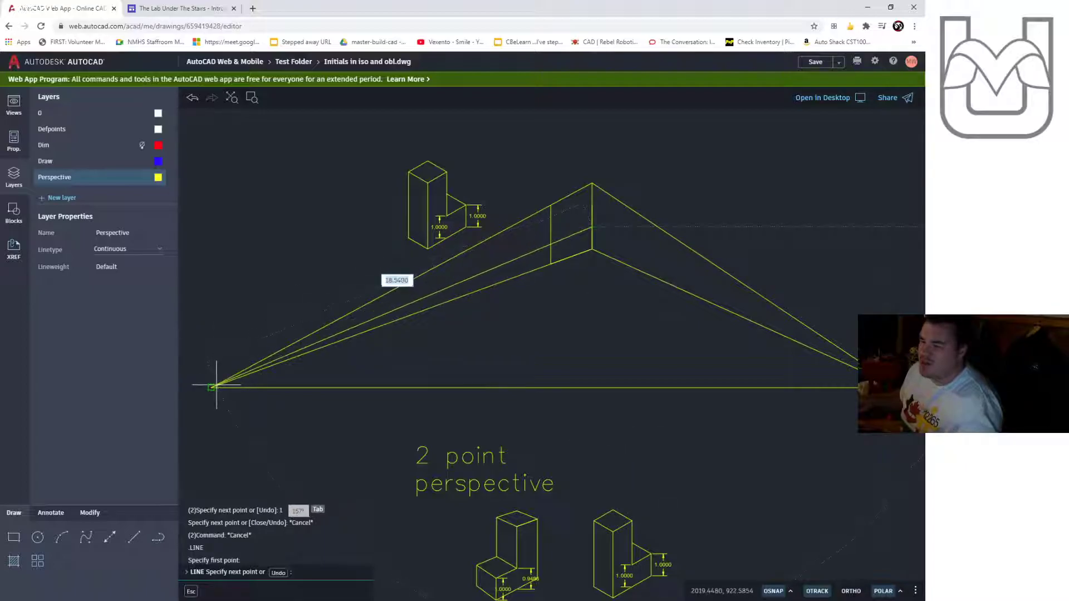
middle_drag(663, 298, 568, 306)
key(Escape)
Draw a 1-unit line along the lower right perspective line, with a vertical from its end up to the upper perspective line.
key(Return)
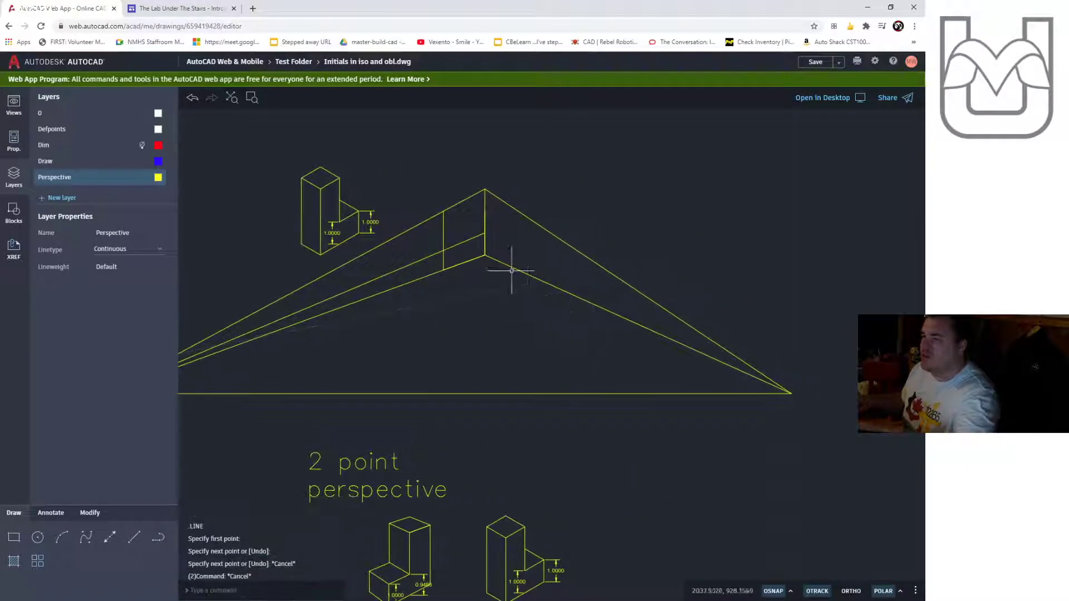
click(484, 255)
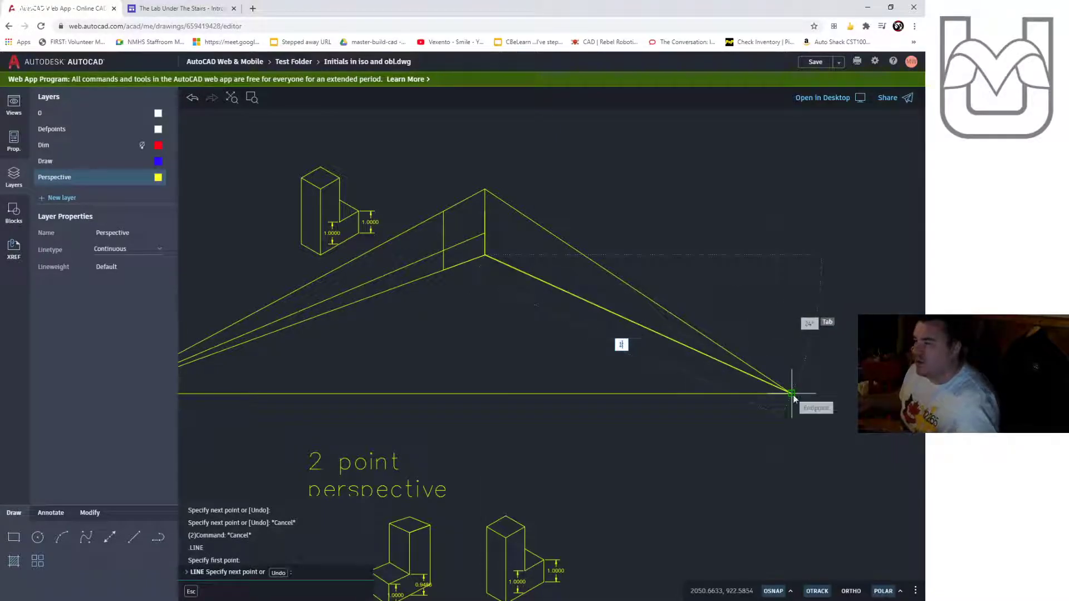
text(1)
key(Return)
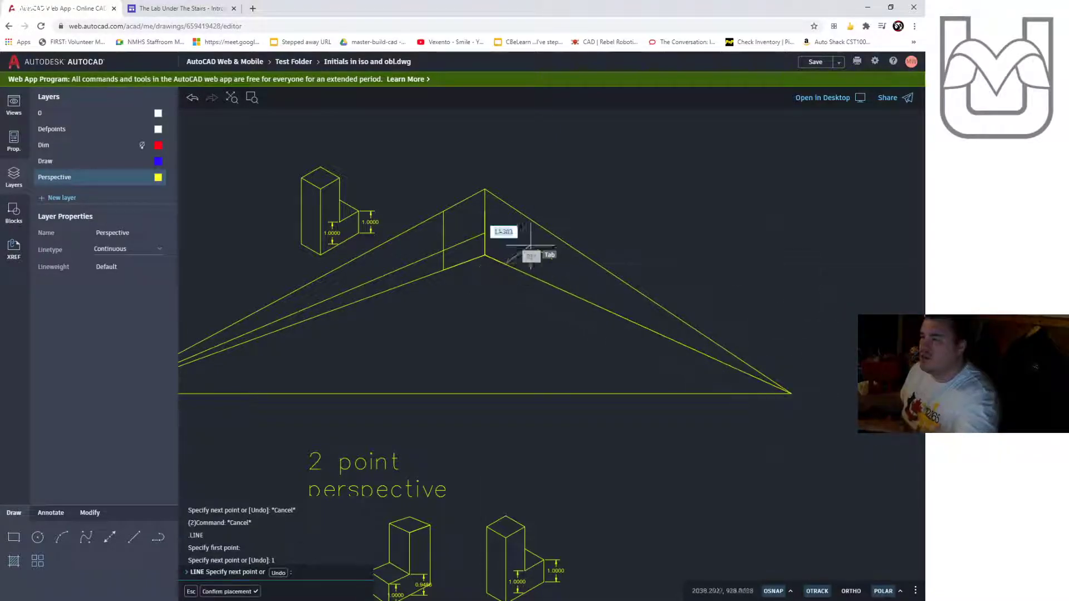
click(505, 203)
key(Escape)
key(Escape)
key(Escape)
Draw a line from the lower outer corner of the right face to the left vanishing point.
key(Return)
click(503, 263)
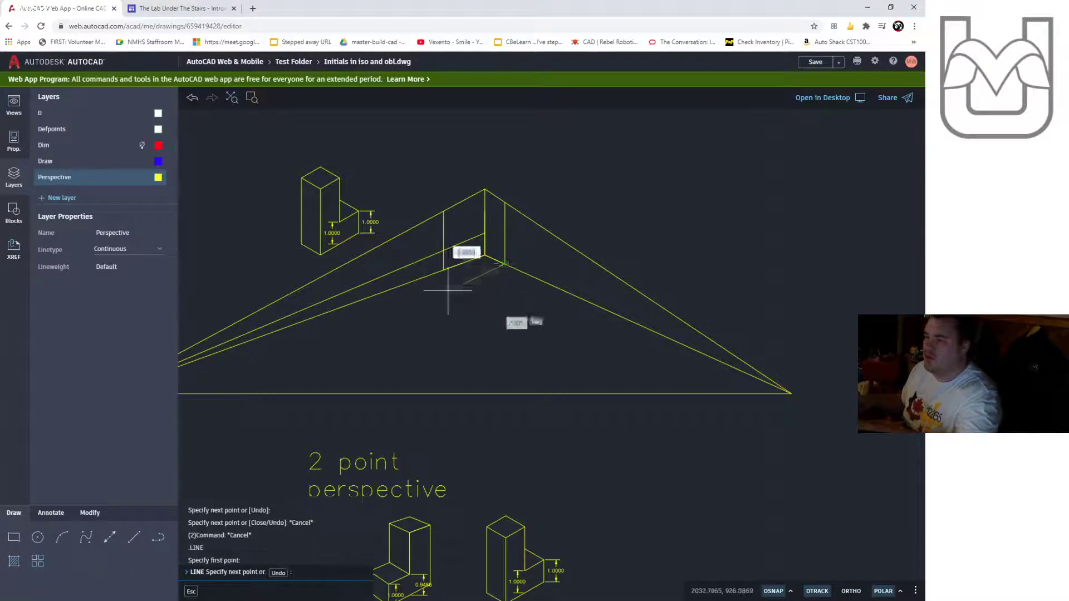
middle_drag(447, 290, 540, 265)
click(197, 368)
key(Escape)
key(Escape)
key(Escape)
Draw a line from the lower outer corner of the left face to the right vanishing point.
key(Return)
click(535, 244)
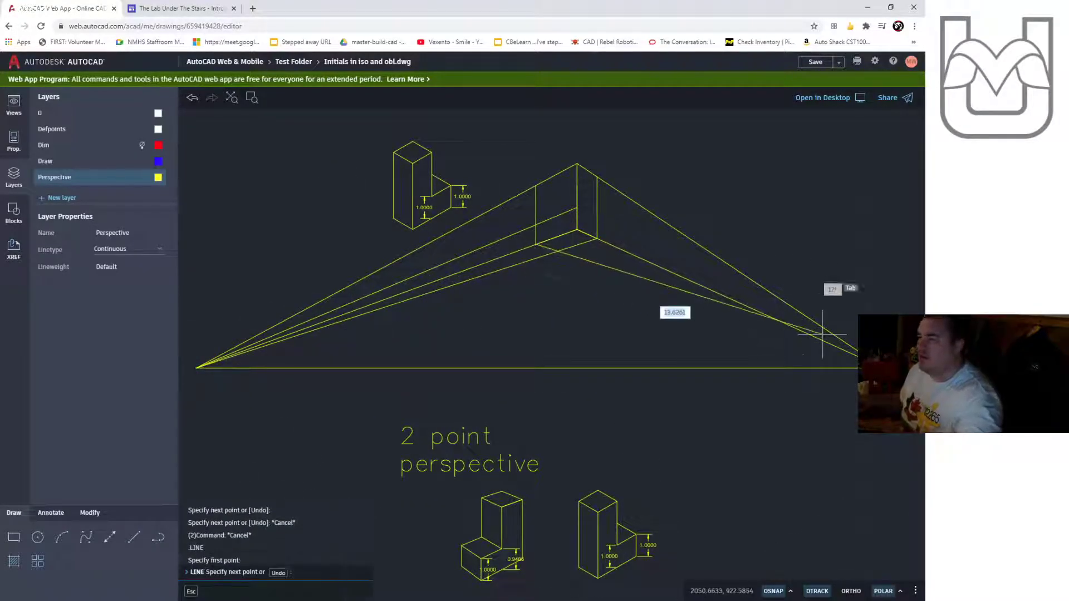
click(858, 365)
scroll(645, 248, up, 2)
key(Escape)
key(Escape)
mouse_move(645, 247)
middle_down()
mouse_move(661, 277)
mouse_move(677, 273)
middle_up()
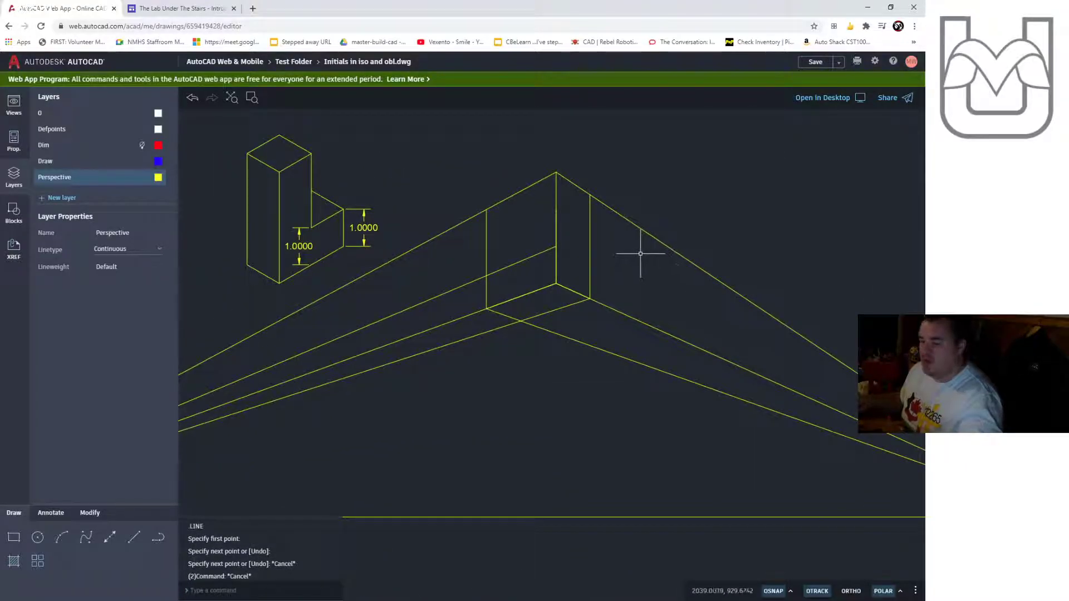
text(l)
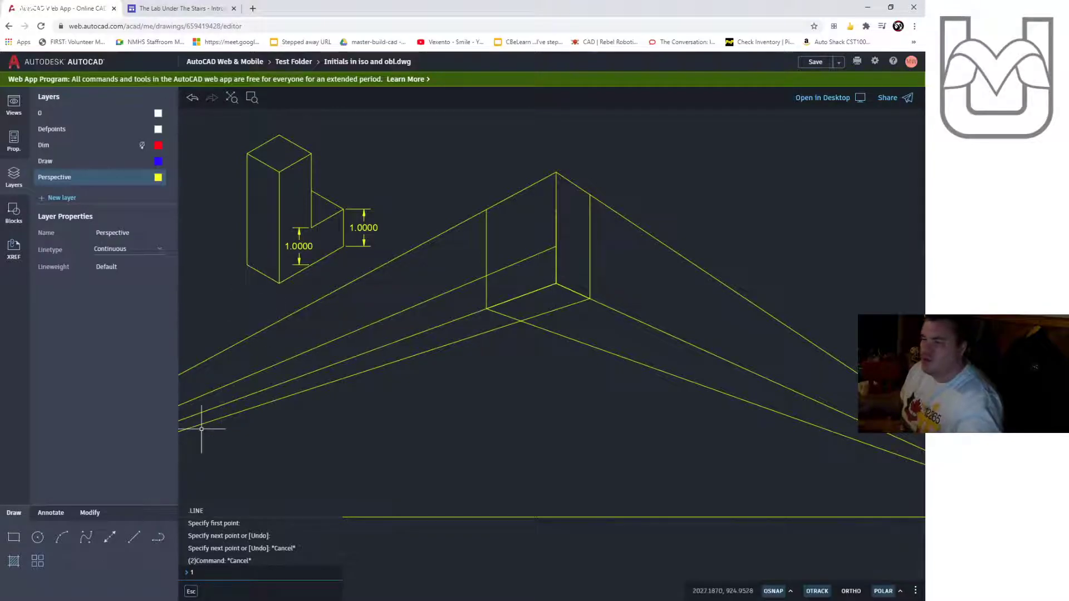
click(136, 539)
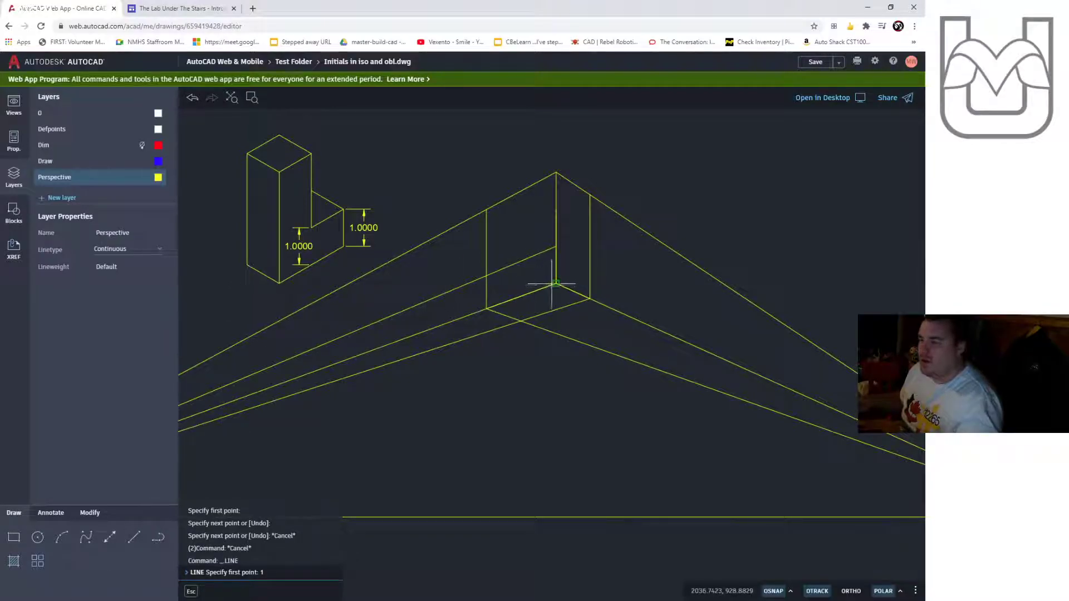
text(11)
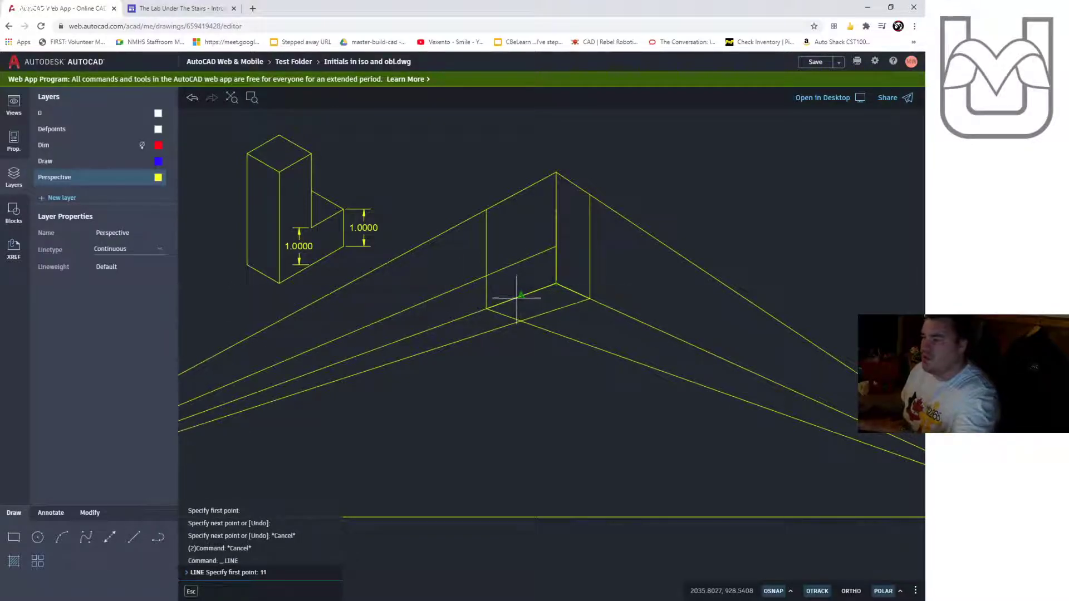
key(Return)
key(Escape)
key(Escape)
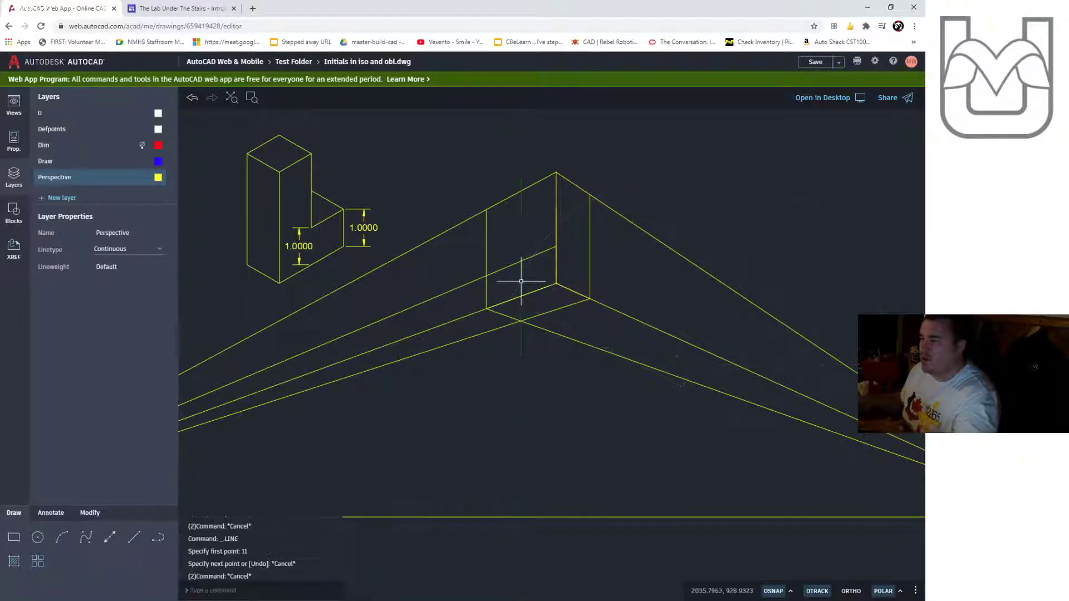
Draw a vertical from the midpoint of the left face's bottom edge up to the upper perspective line.
key(Return)
click(522, 294)
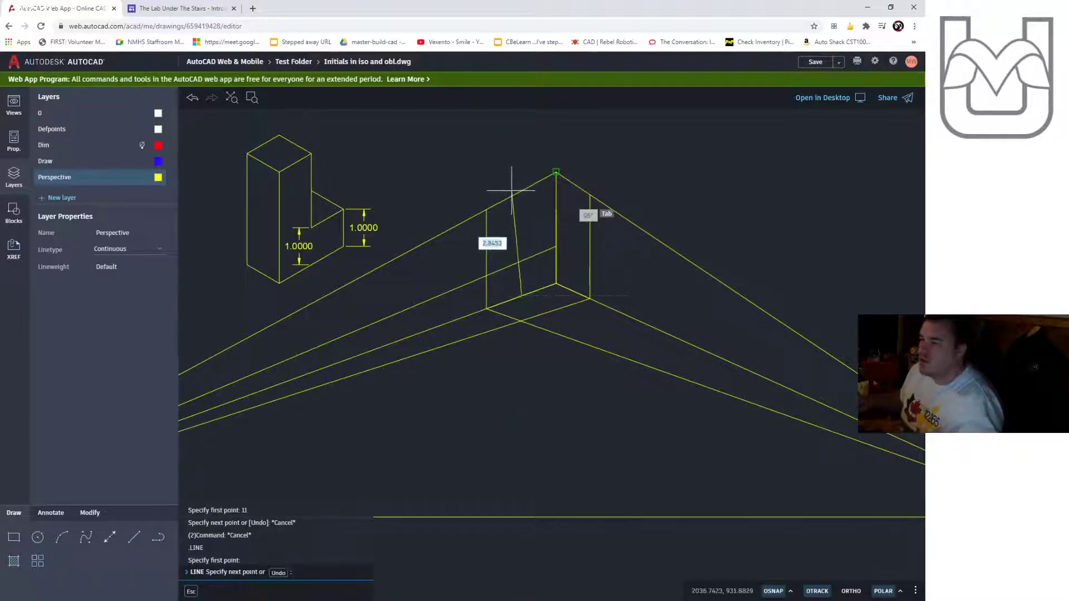
click(521, 191)
key(Escape)
key(Escape)
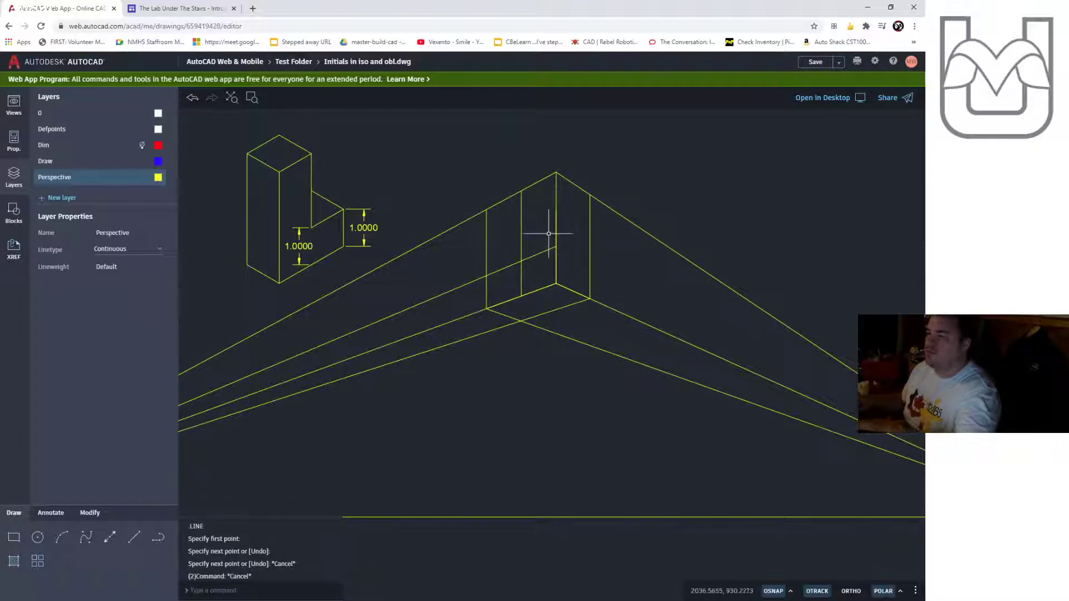
key(Return)
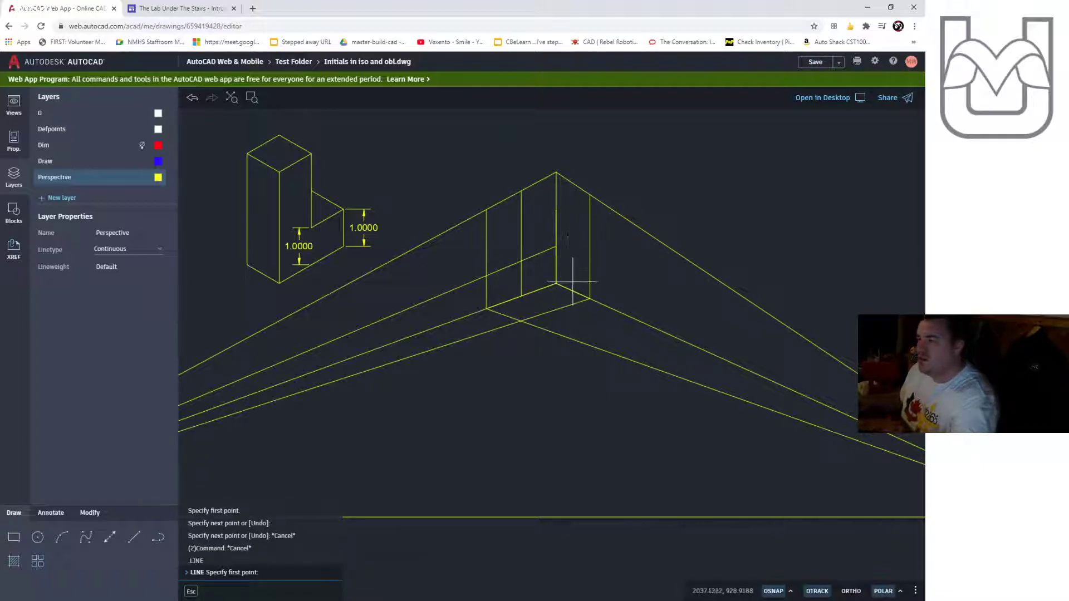
key(Escape)
key(Escape)
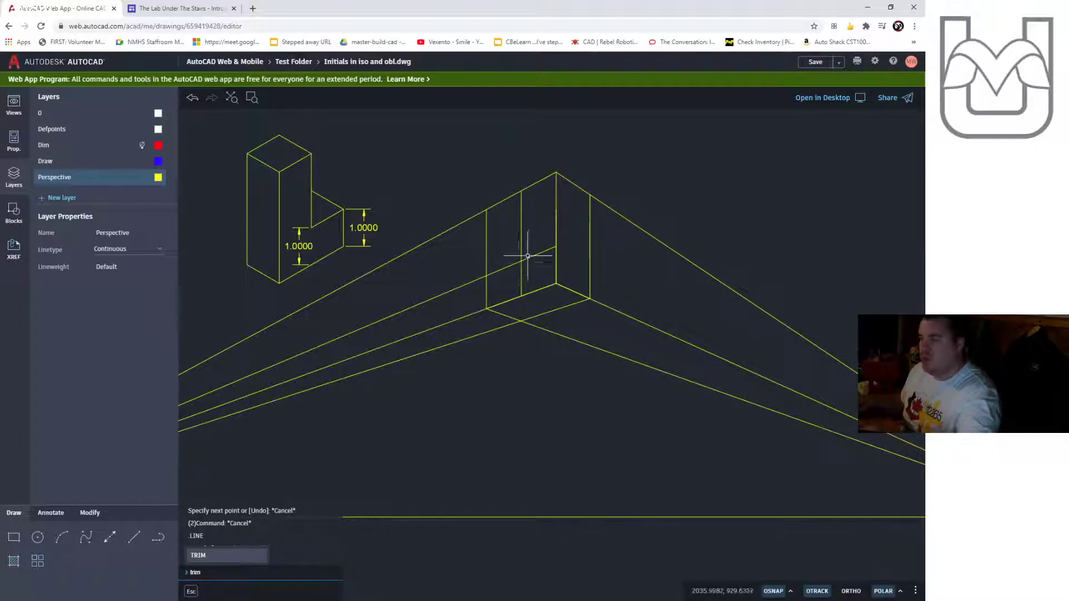
Trim the perspective lines and excess face segments to leave only the L's left face, right face and underside.
key(Return)
mouse_move(497, 186)
mouse_down()
mouse_move(468, 238)
mouse_move(453, 219)
mouse_move(462, 365)
mouse_up()
drag(728, 234, 633, 378)
drag(546, 239, 518, 280)
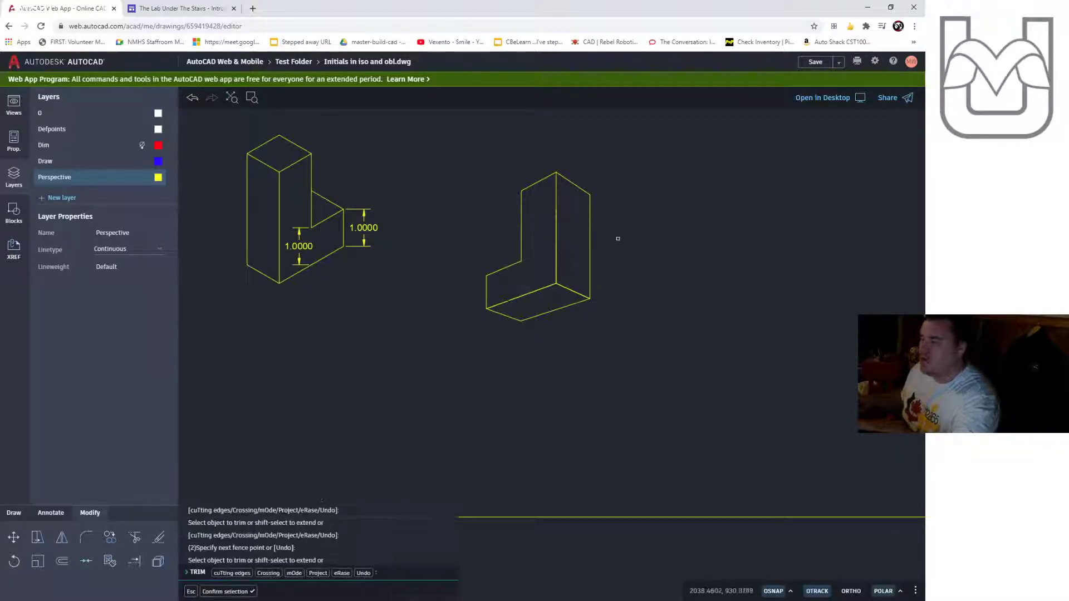
scroll(654, 353, down, 3)
key(Escape)
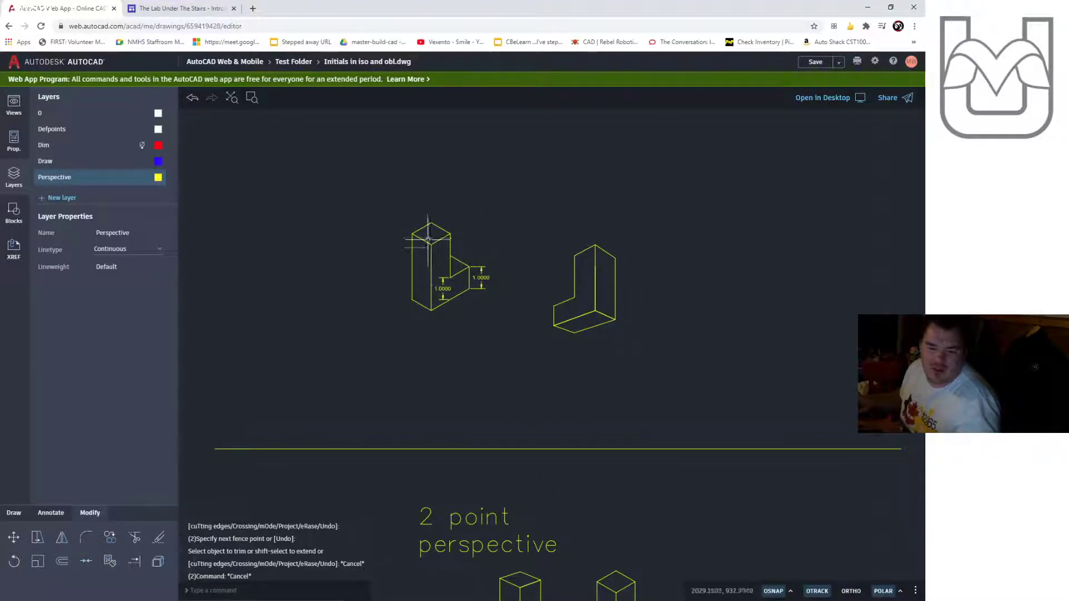
scroll(618, 315, up, 3)
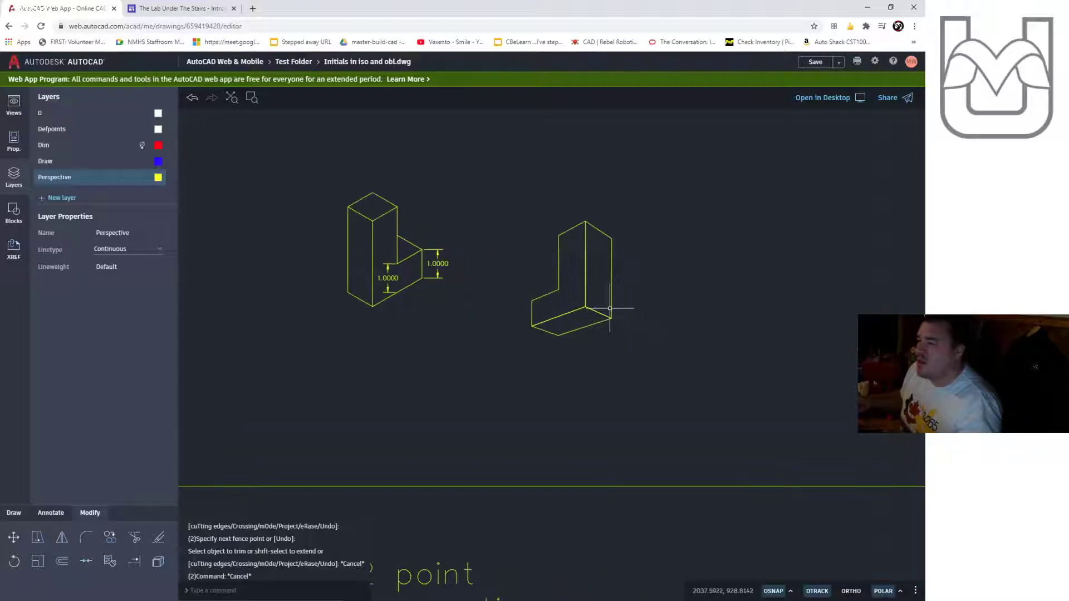
scroll(553, 368, down, 4)
middle_drag(549, 382, 580, 271)
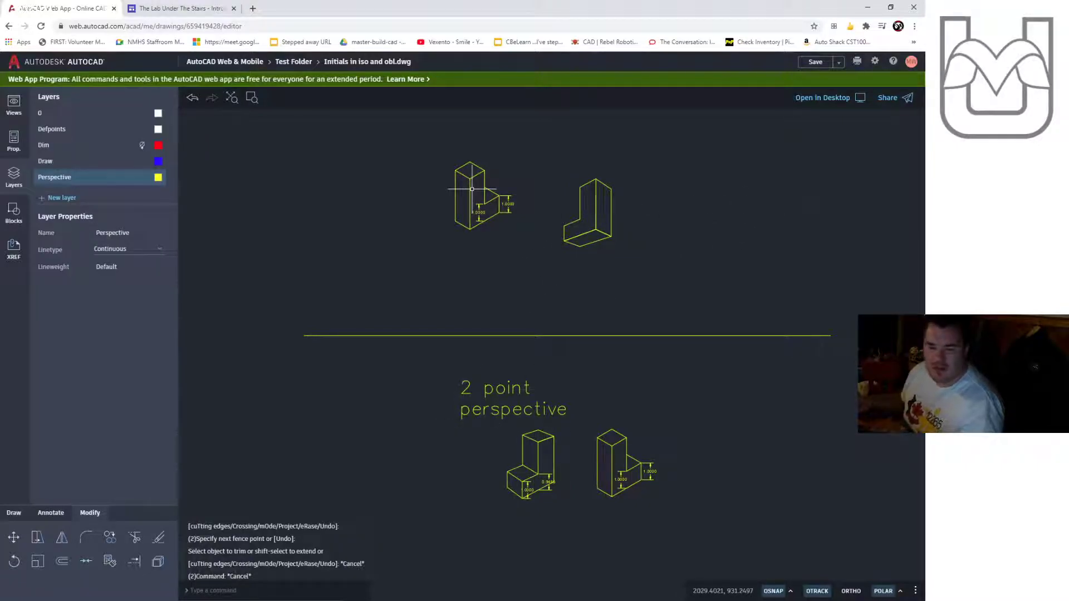
Switch to The Lab Under The Stairs page and review the activity's list of four required drawing methods.
click(155, 7)
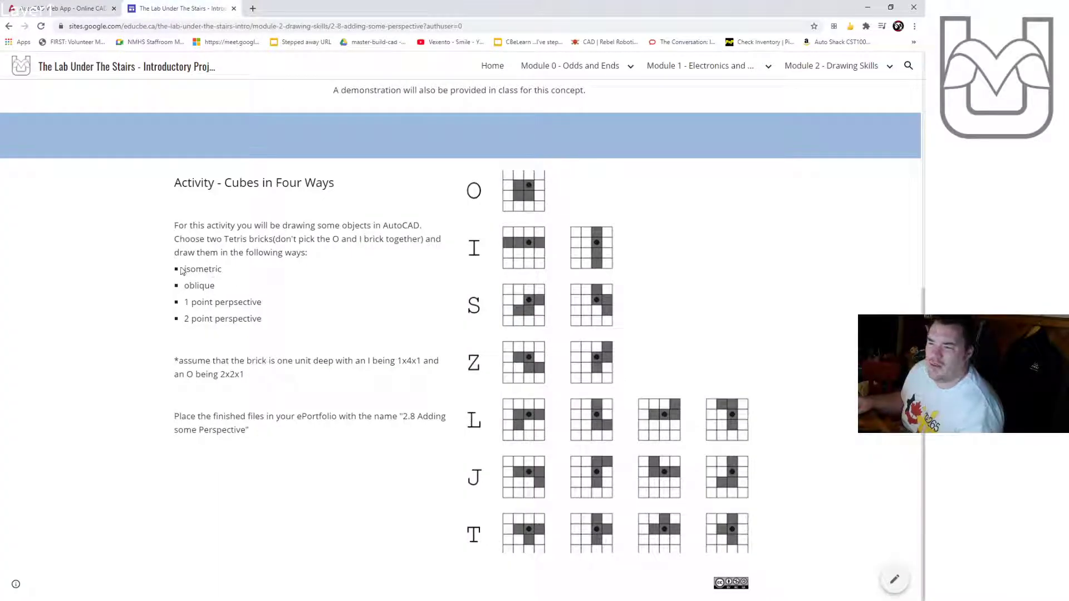
drag(179, 271, 299, 319)
click(188, 297)
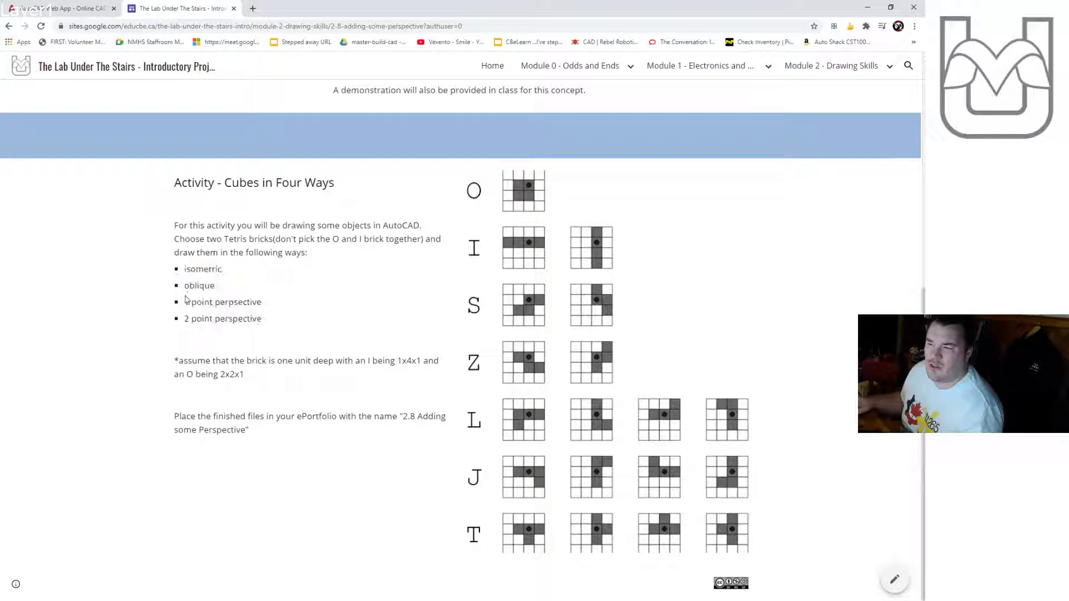